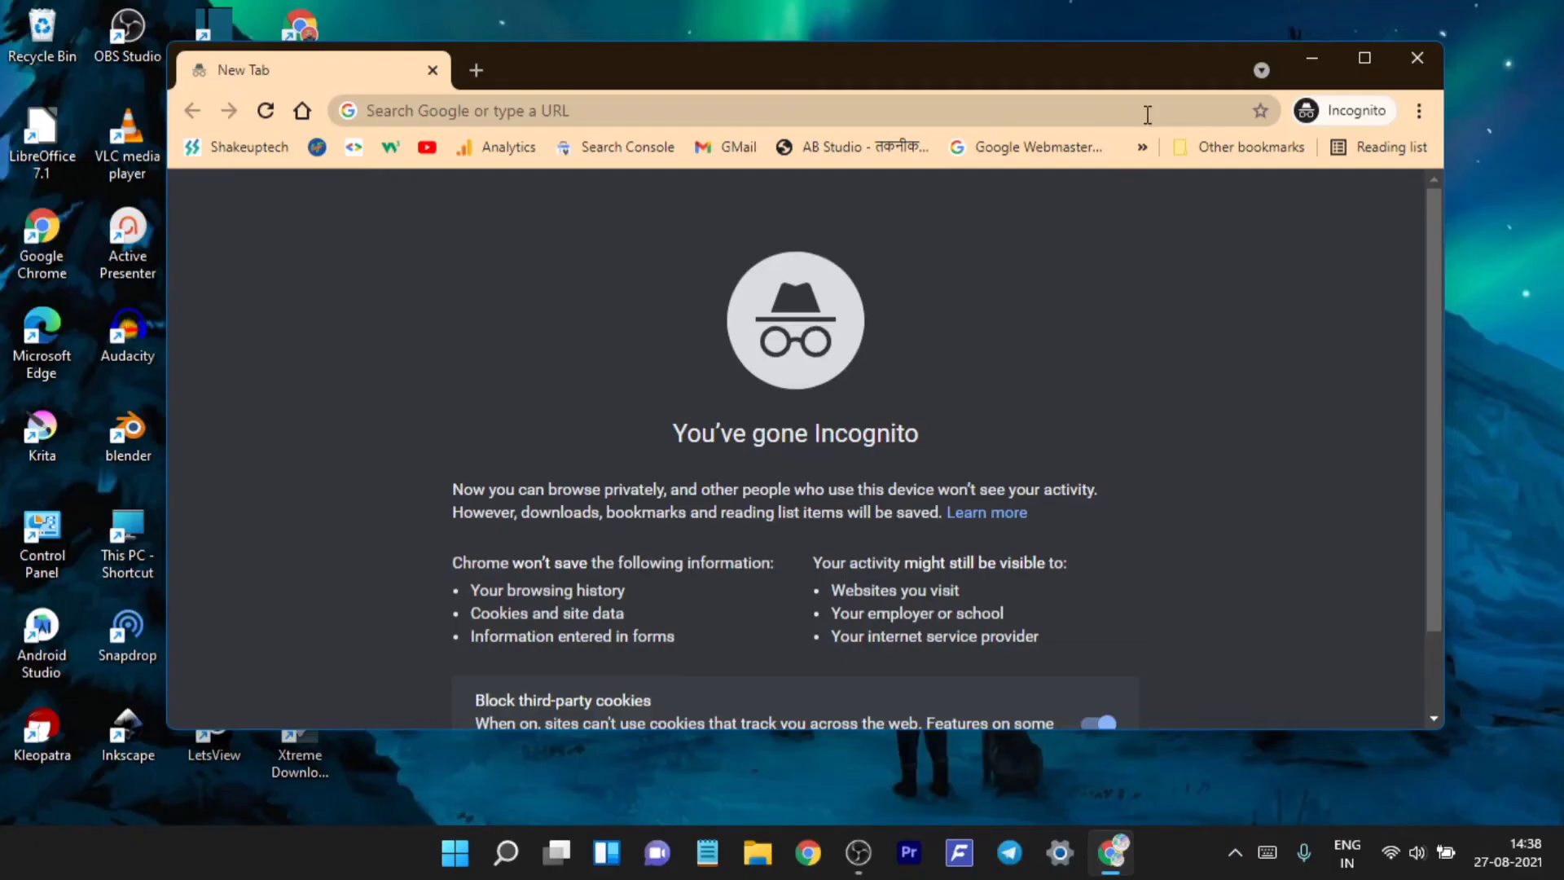
- Search Google for 'pear os' from Chrome's address bar
left_click(999, 158)
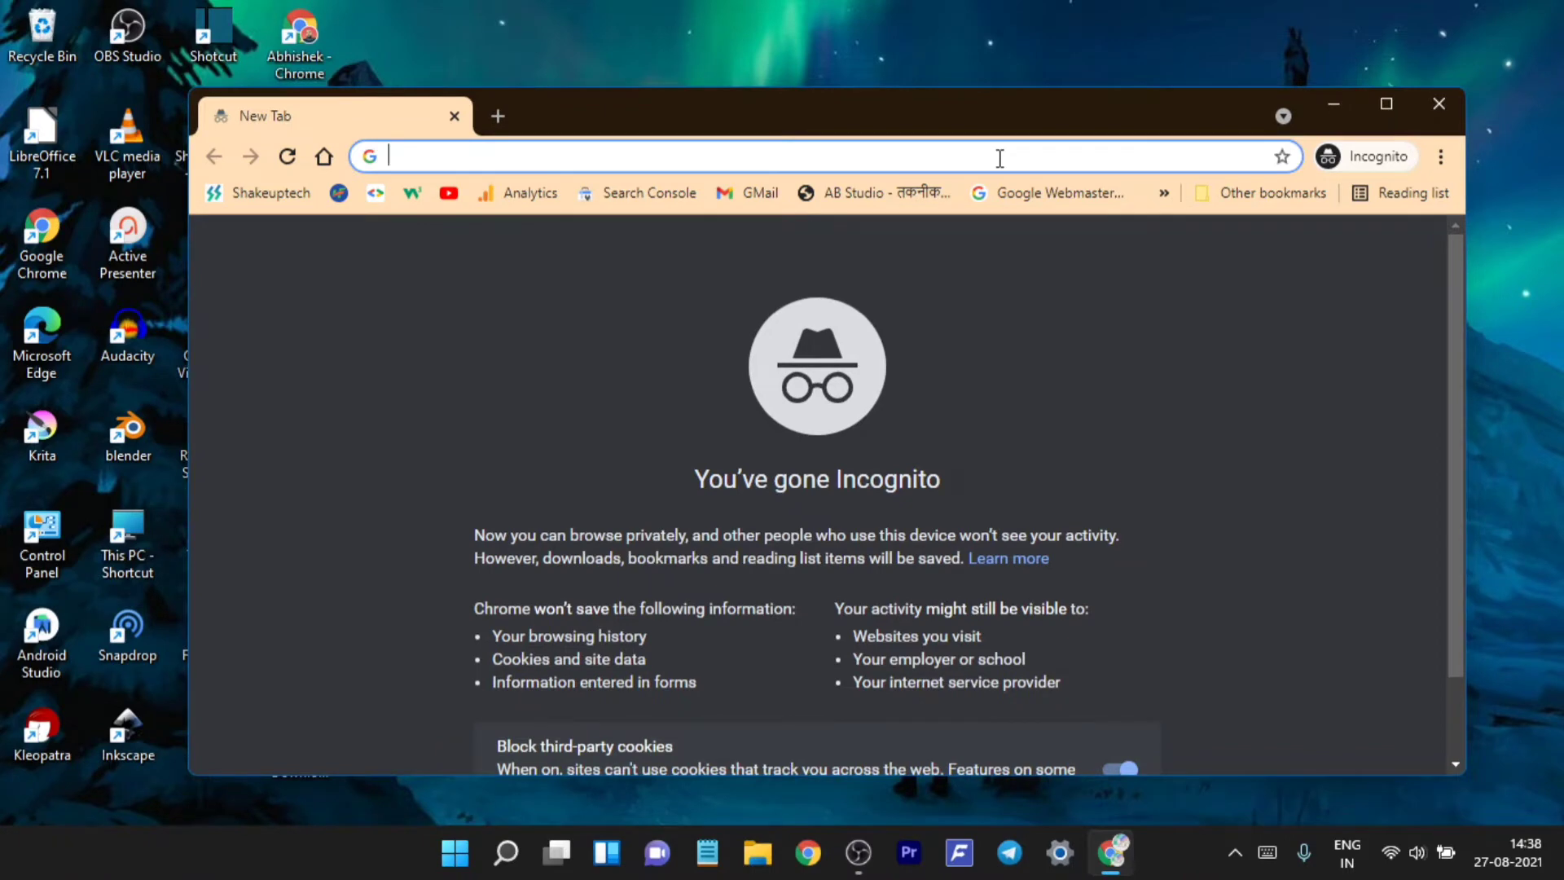
type("pear os")
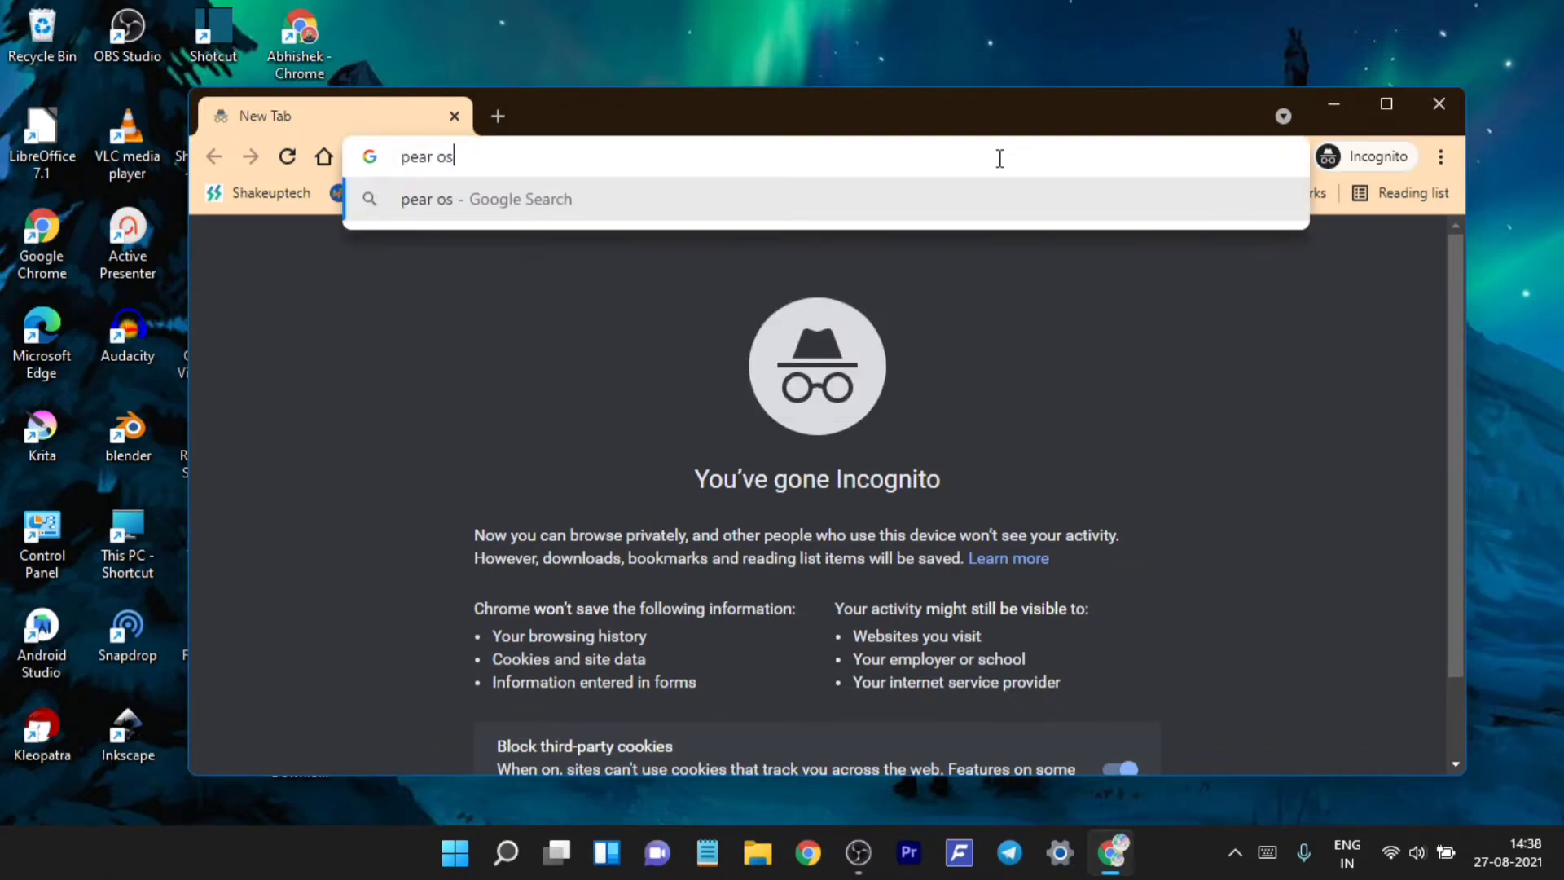
key("Return")
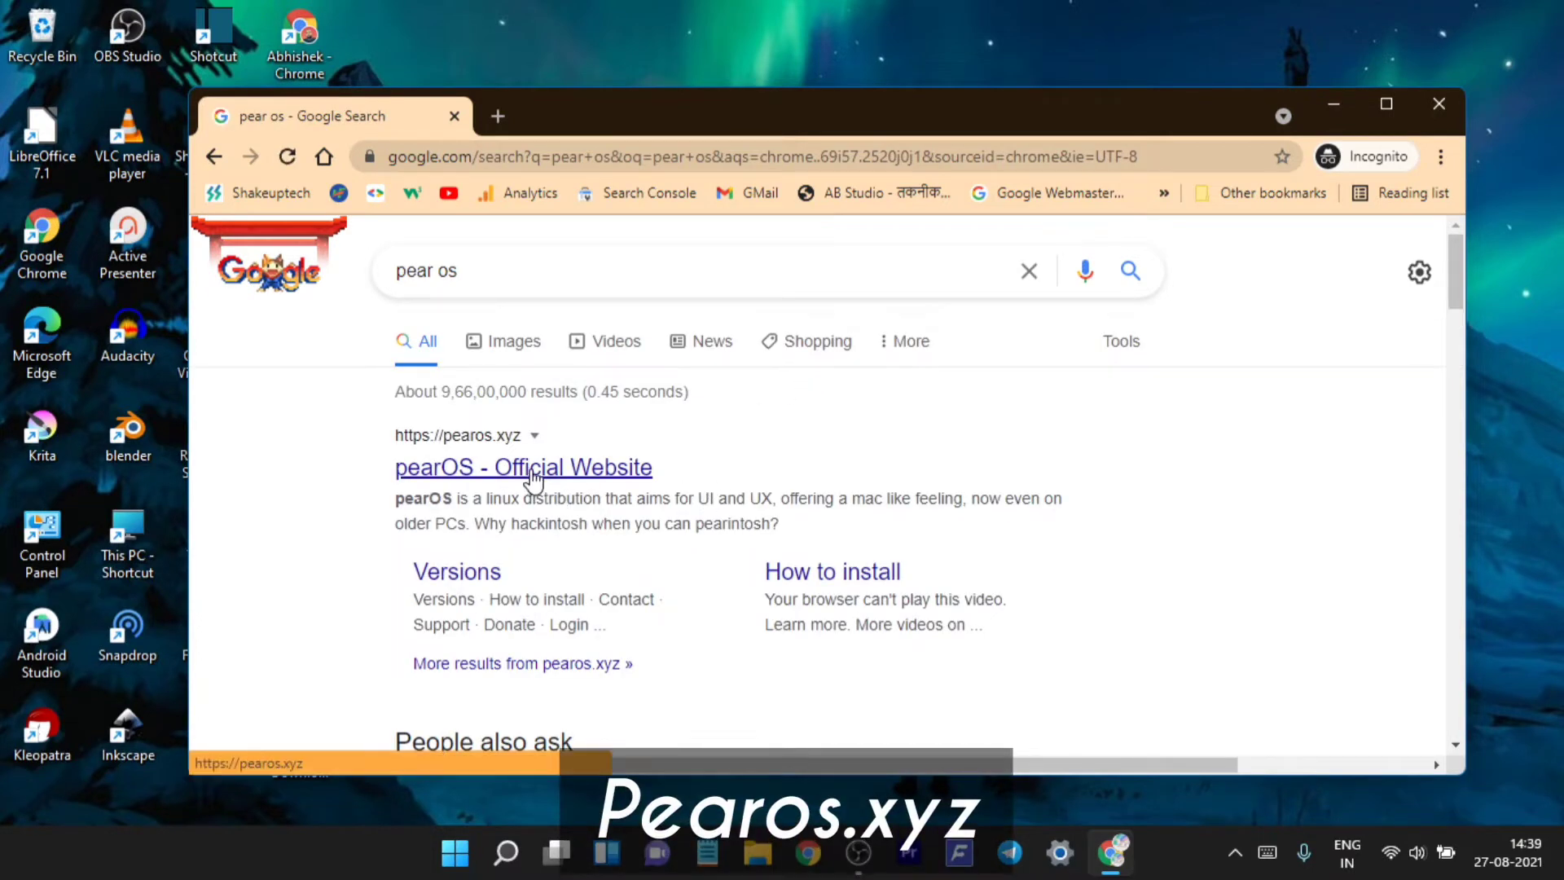
- Scroll through the results and open the pearOS - Official Website at pearos.xyz
scroll(646, 496, "down", 12)
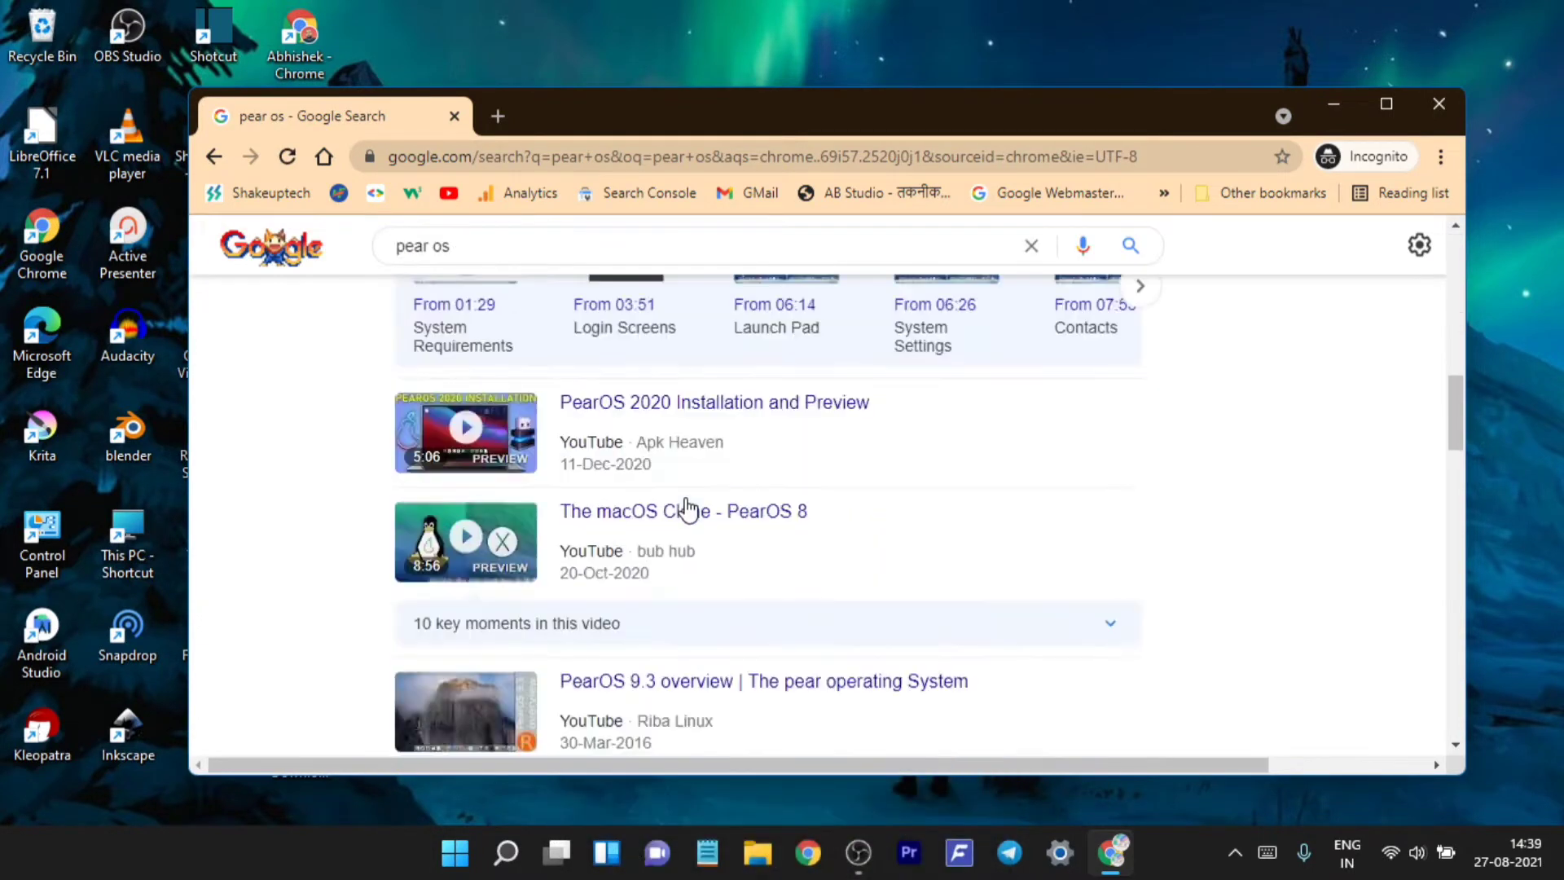
scroll(695, 509, "down", 4)
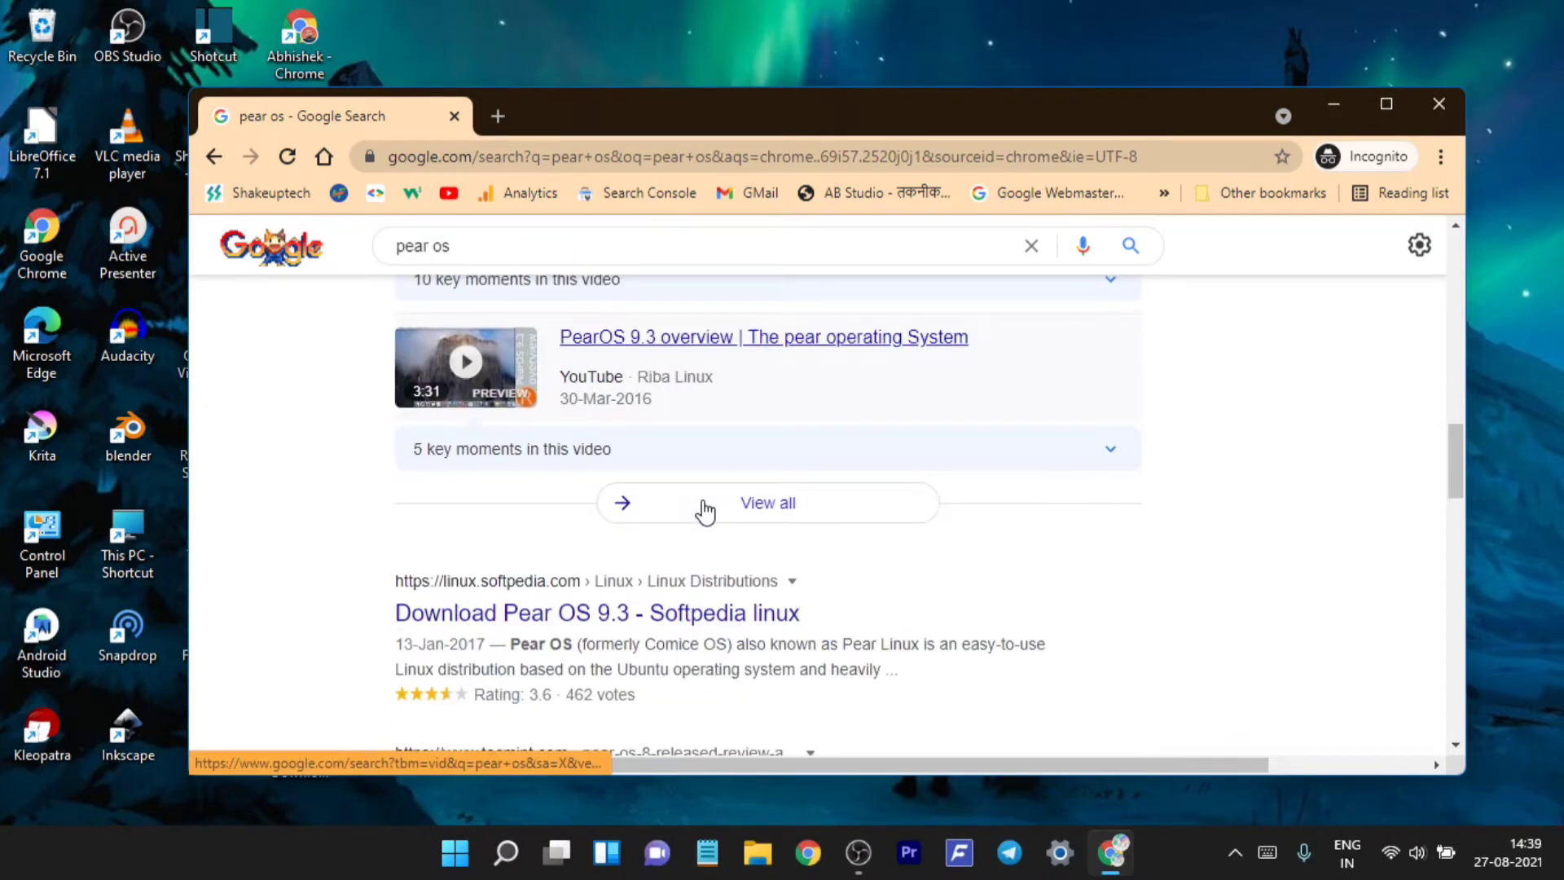
scroll(751, 557, "down", 5)
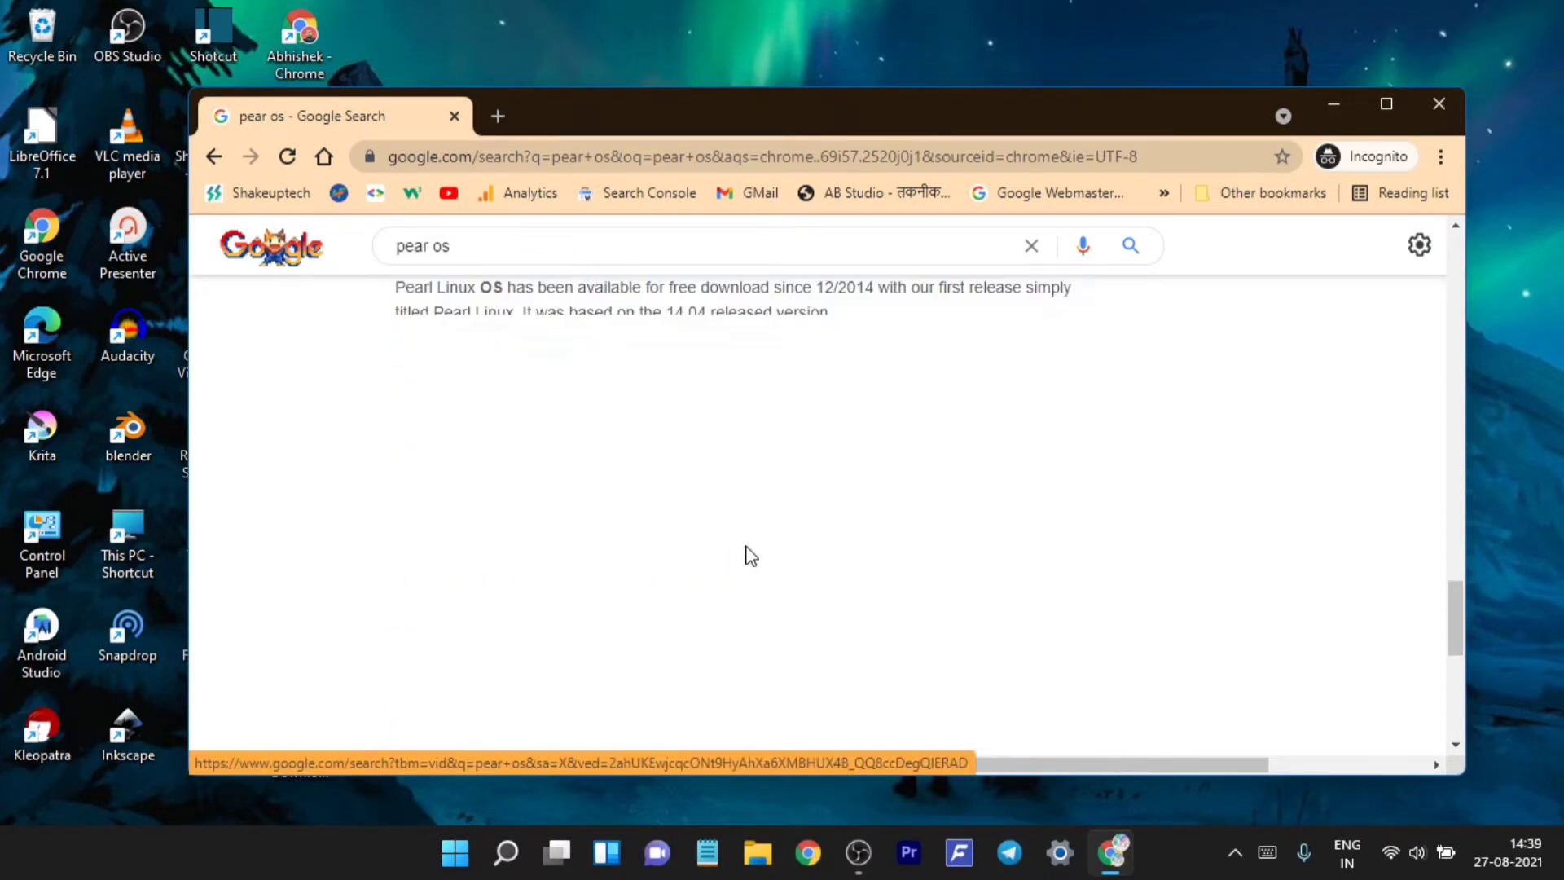
scroll(750, 554, "down", 3)
scroll(750, 554, "up", 20)
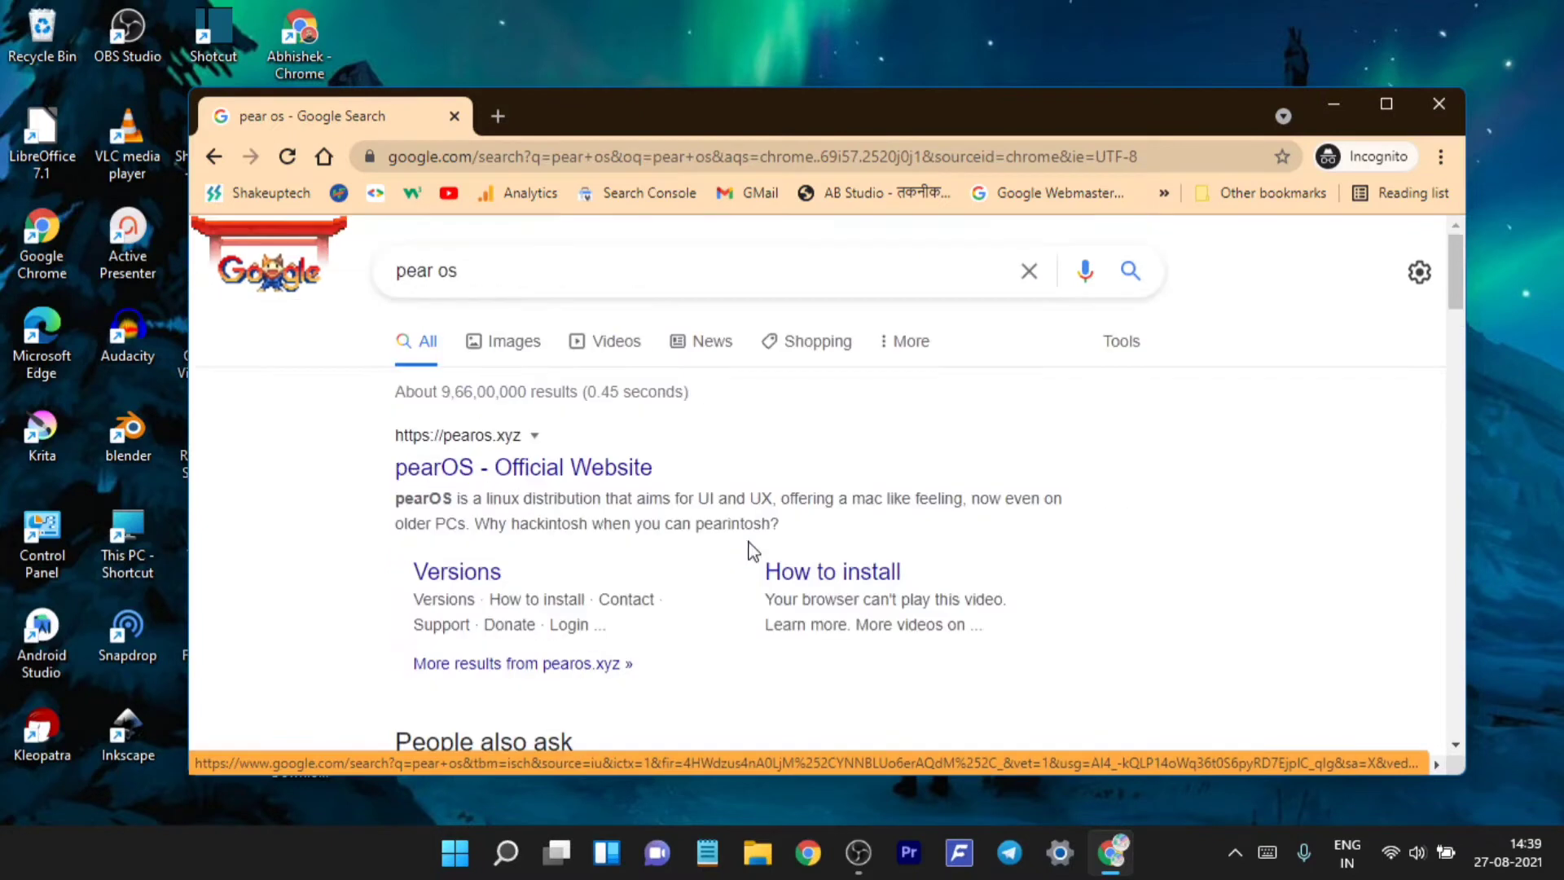
left_click(593, 470)
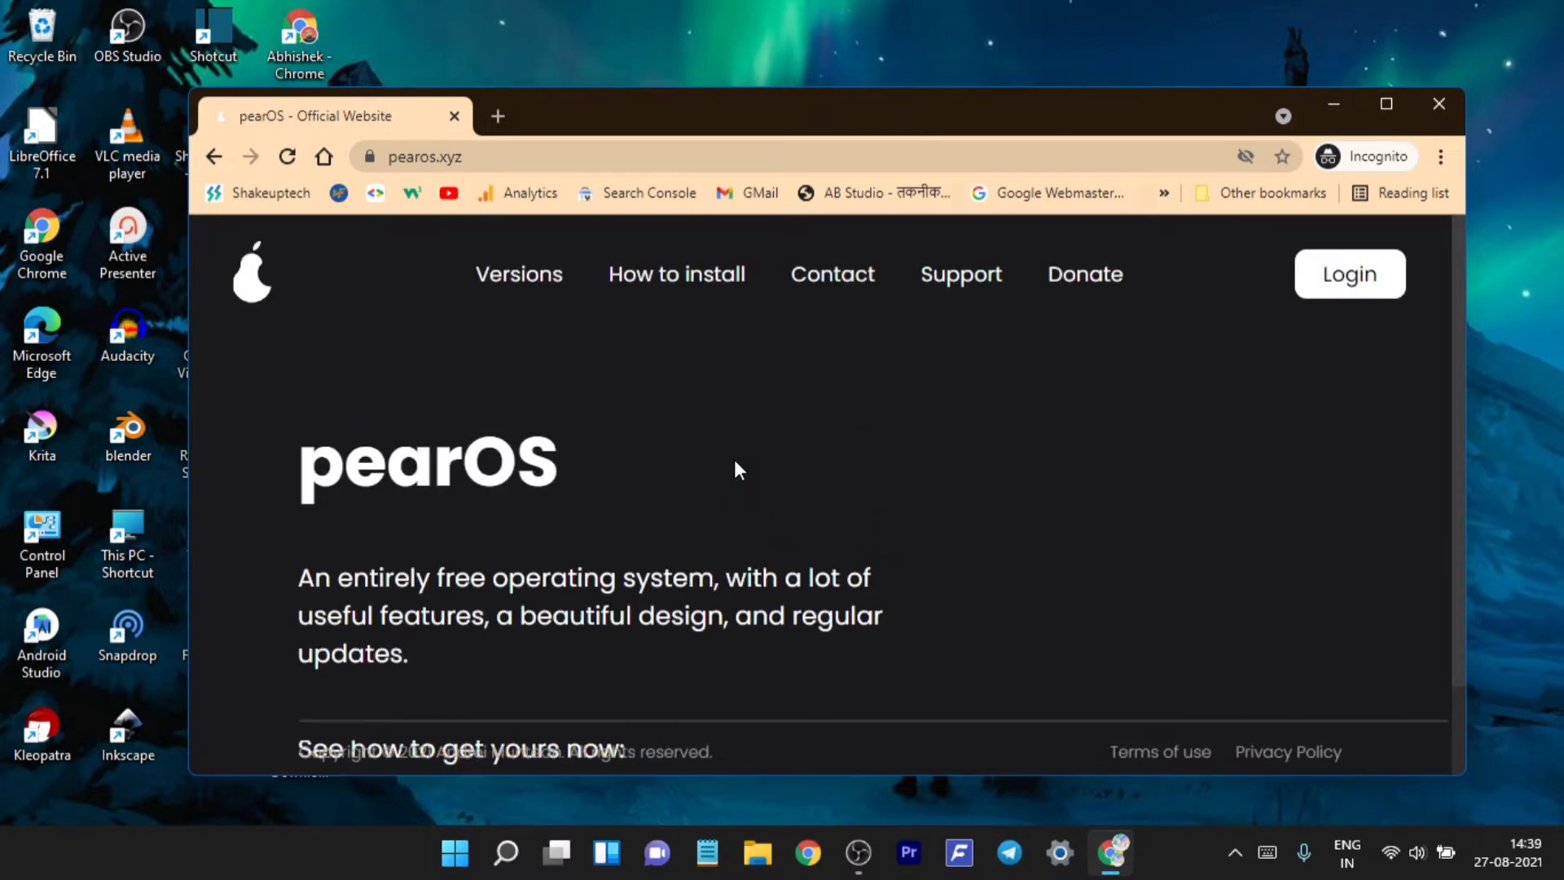
- Move the browser window higher and maximize it to show the full pearOS homepage
left_click_drag(755, 99, 768, 40)
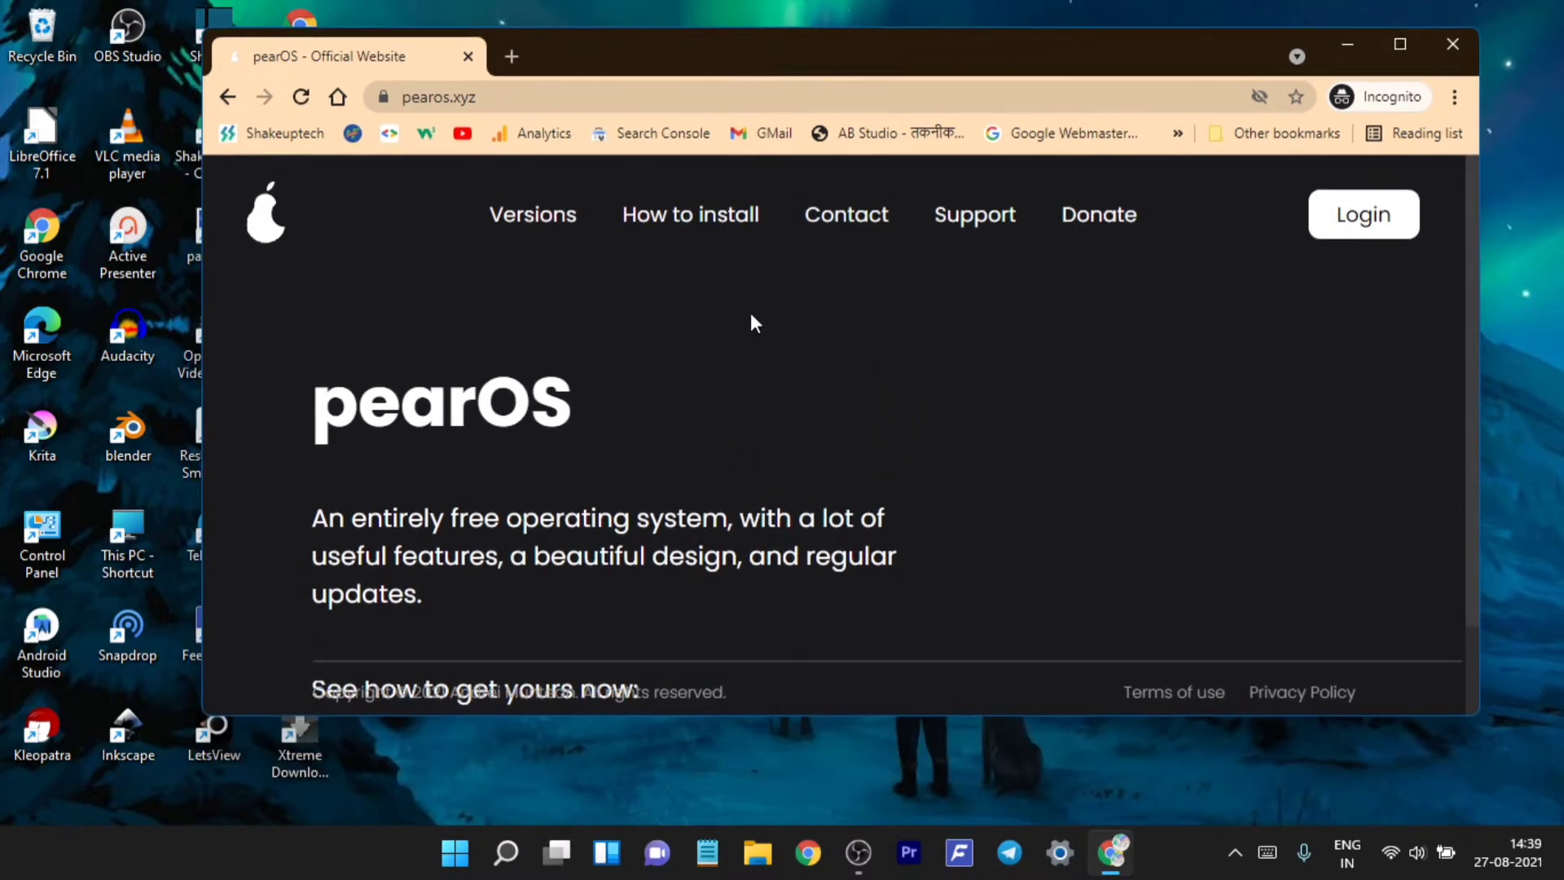
scroll(718, 391, "down", 1)
scroll(716, 388, "up", 1)
scroll(717, 388, "down", 1)
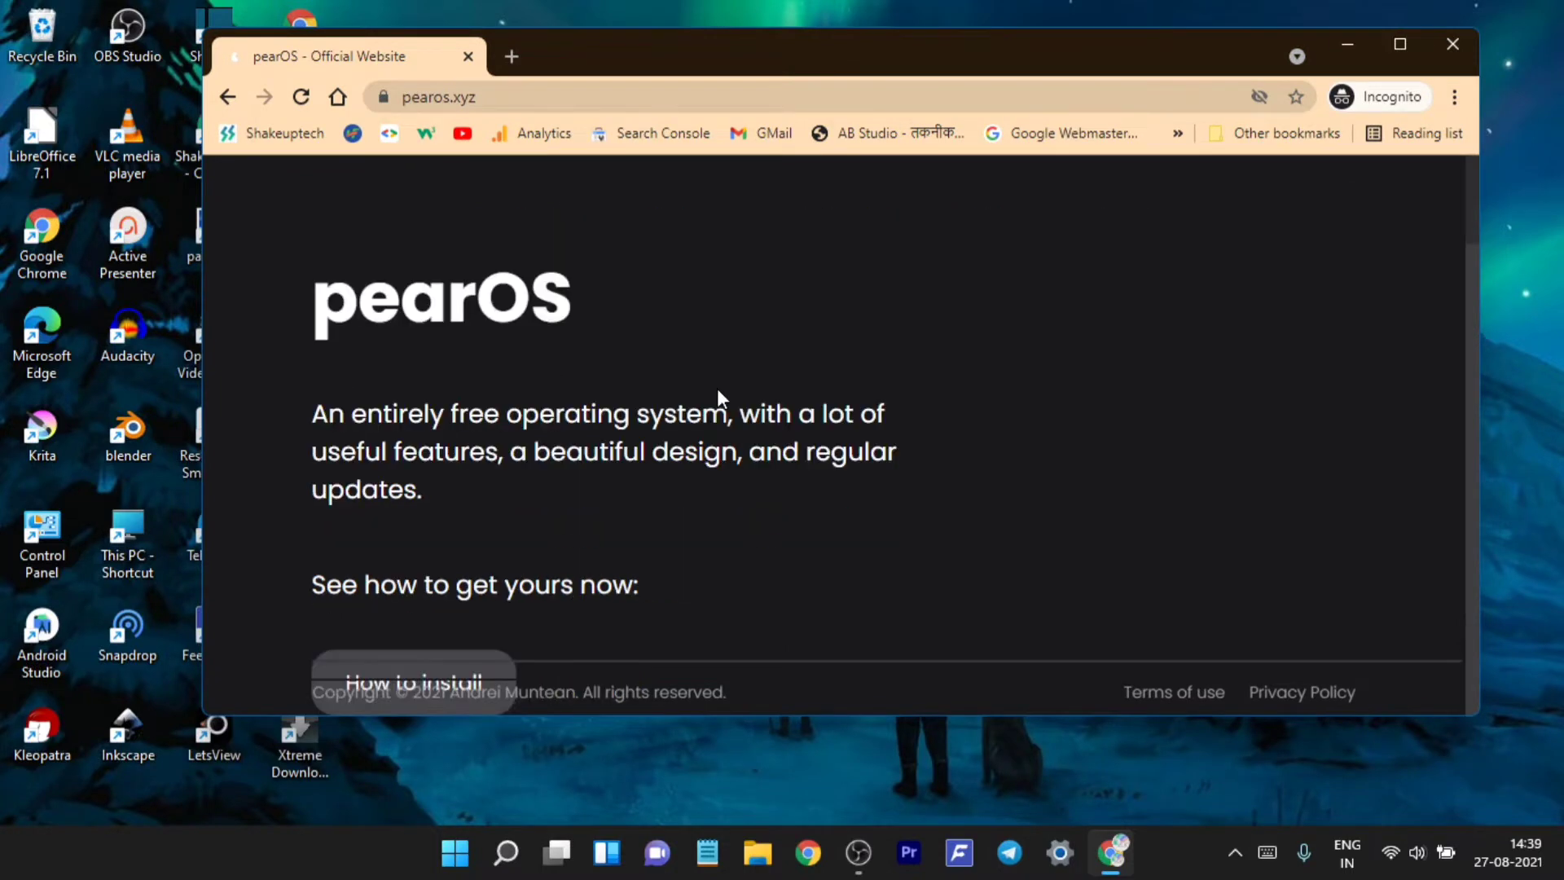
left_click(1400, 46)
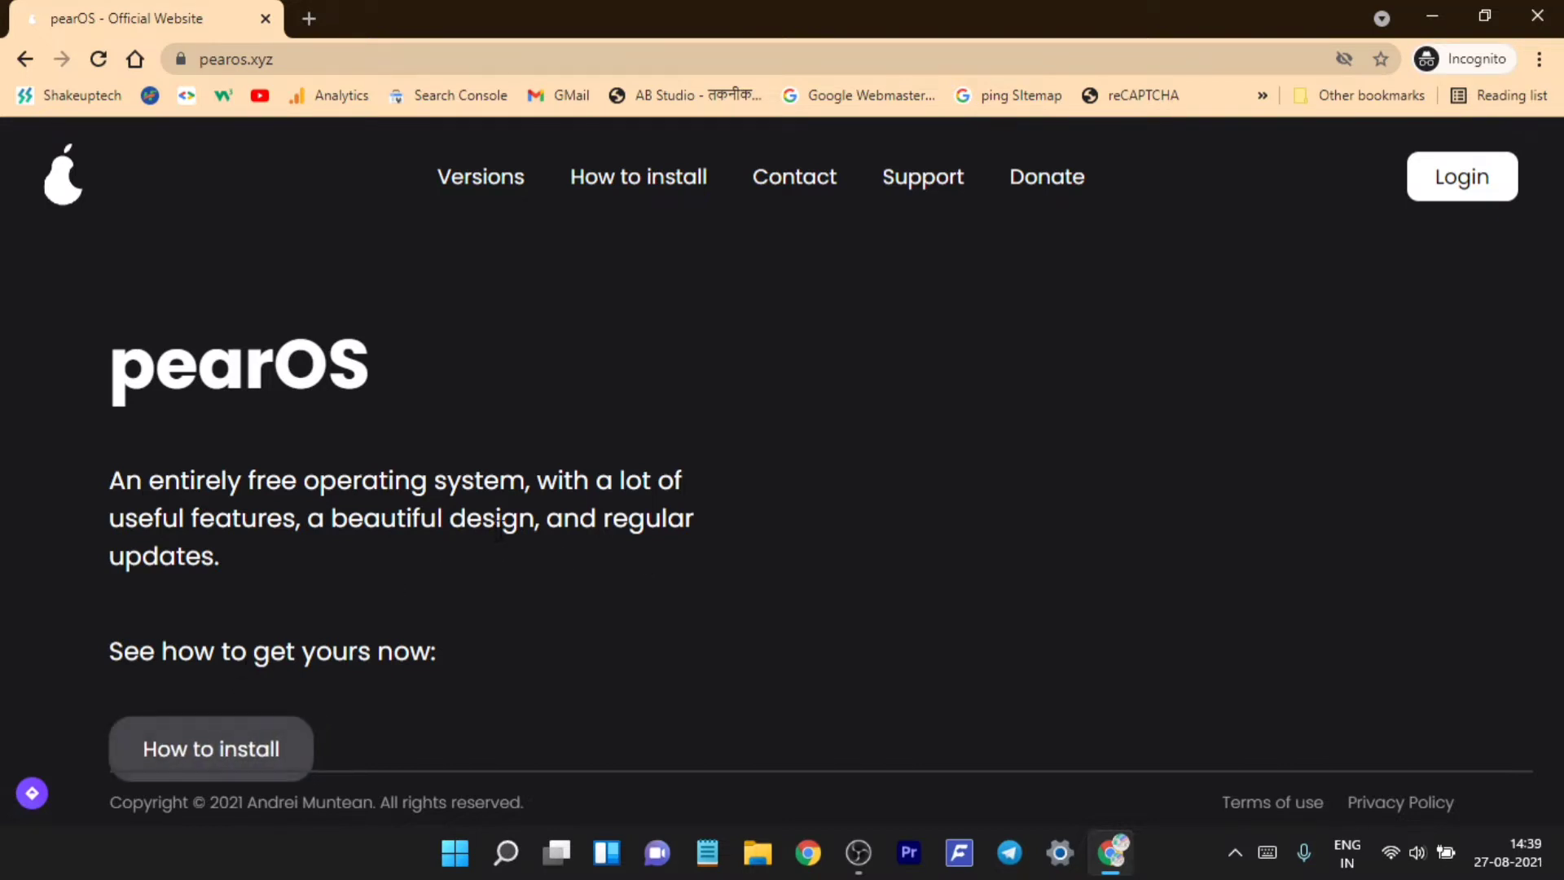
- Open the How to install page and scroll through the installation guide
left_click(650, 189)
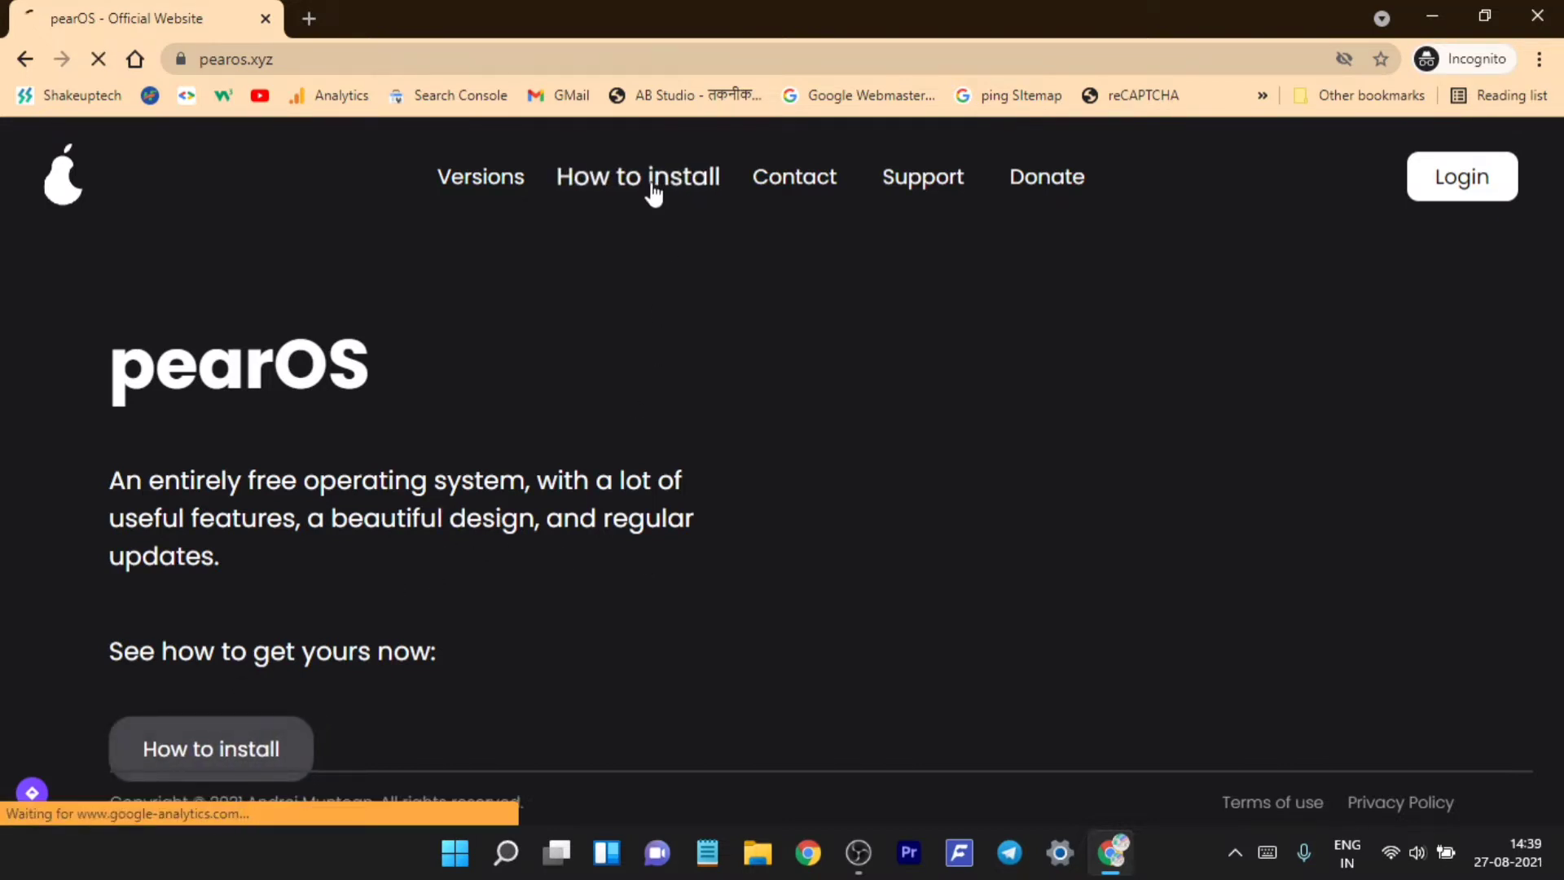
scroll(716, 339, "down", 3)
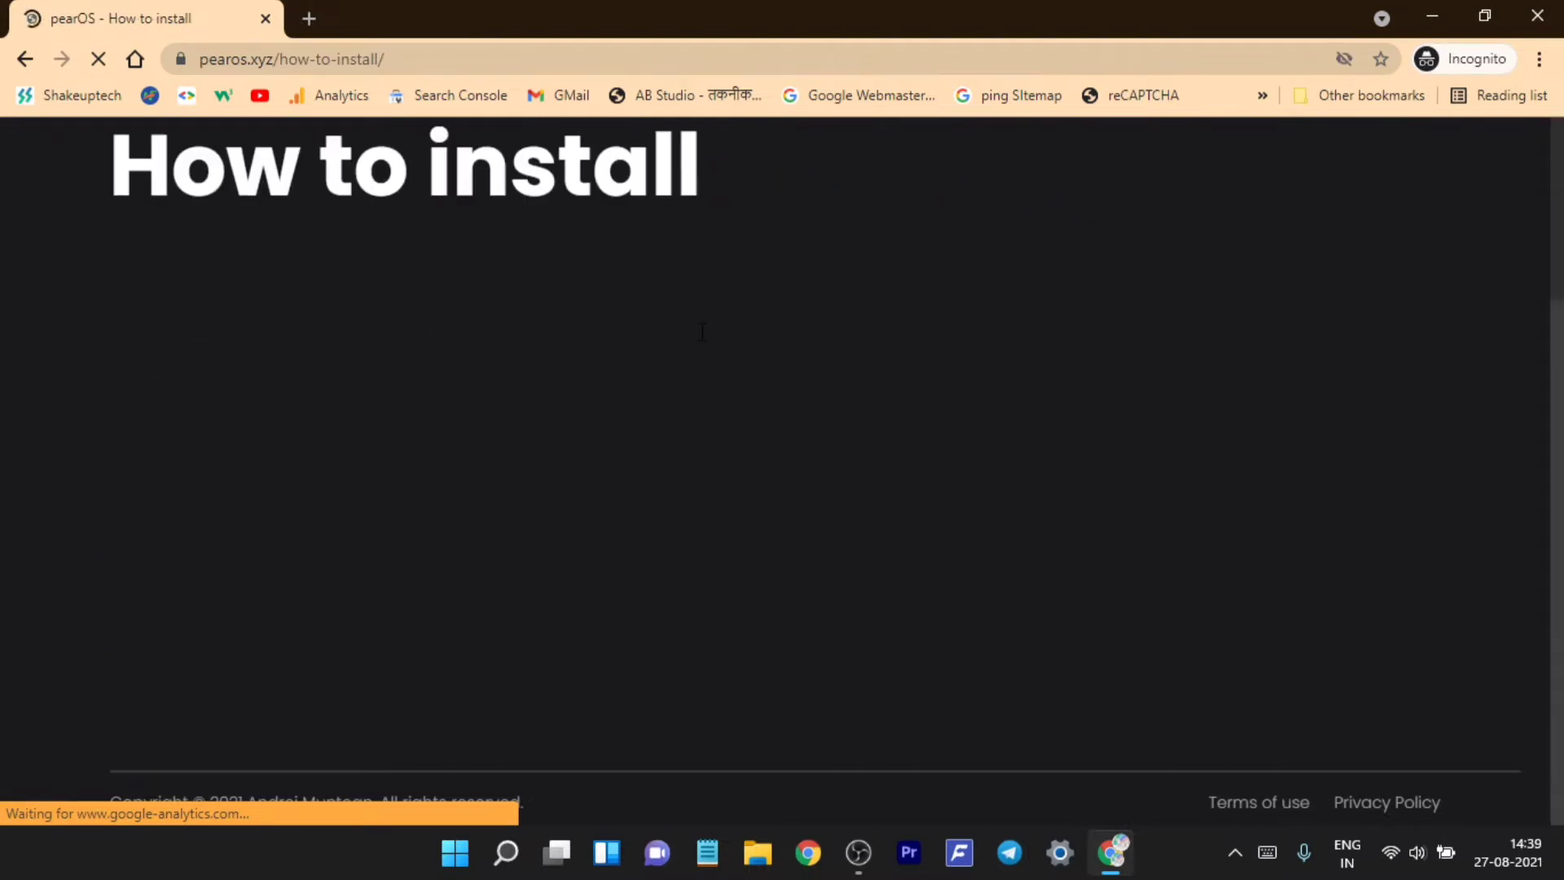
scroll(716, 339, "up", 3)
scroll(716, 339, "down", 3)
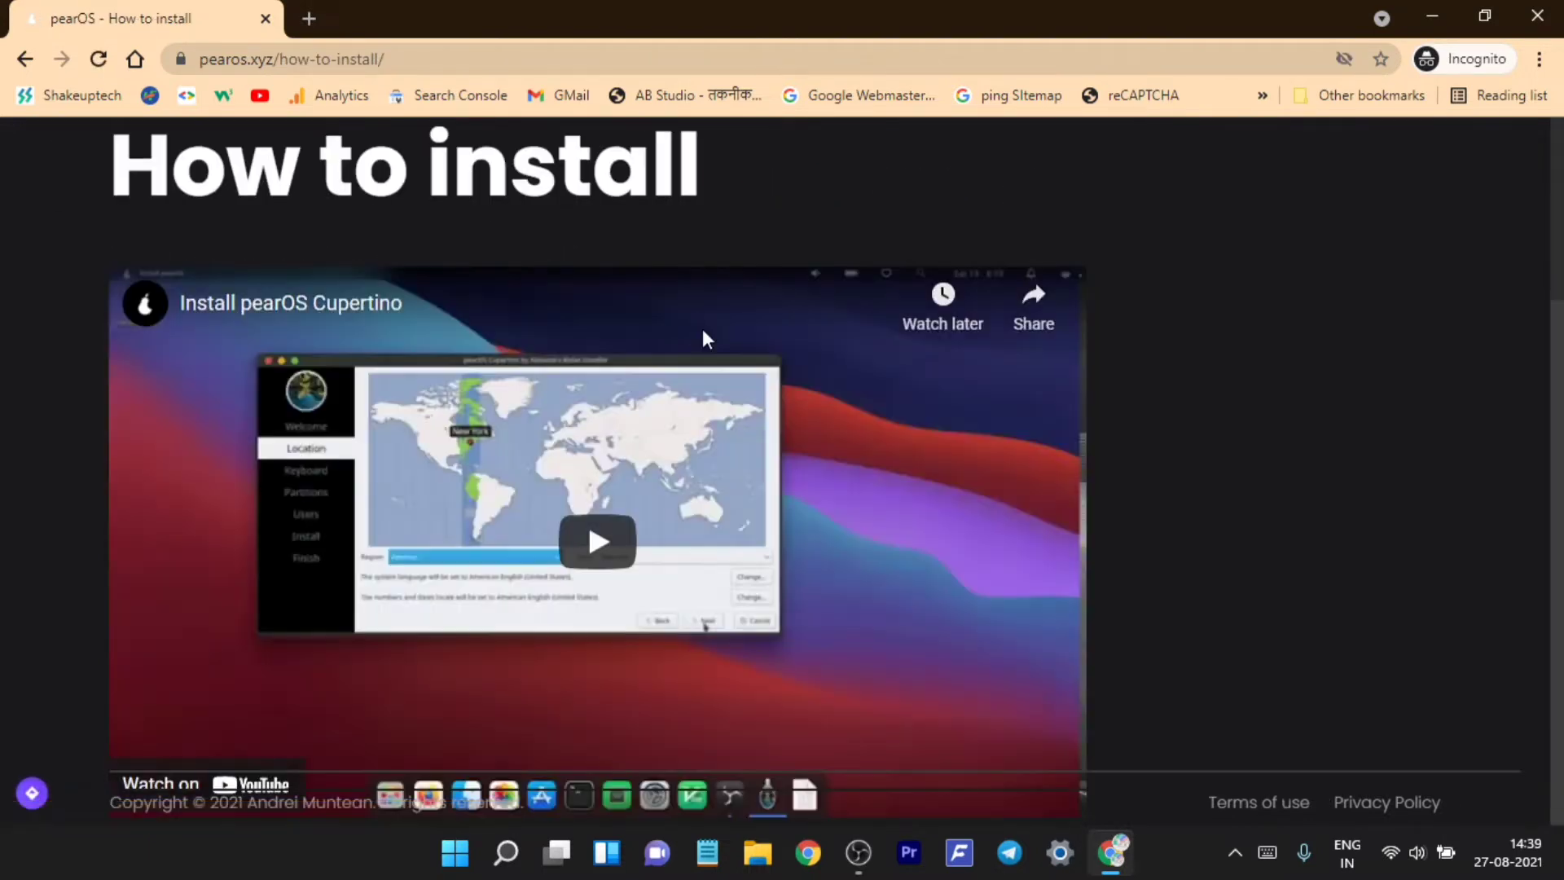
scroll(736, 443, "up", 3)
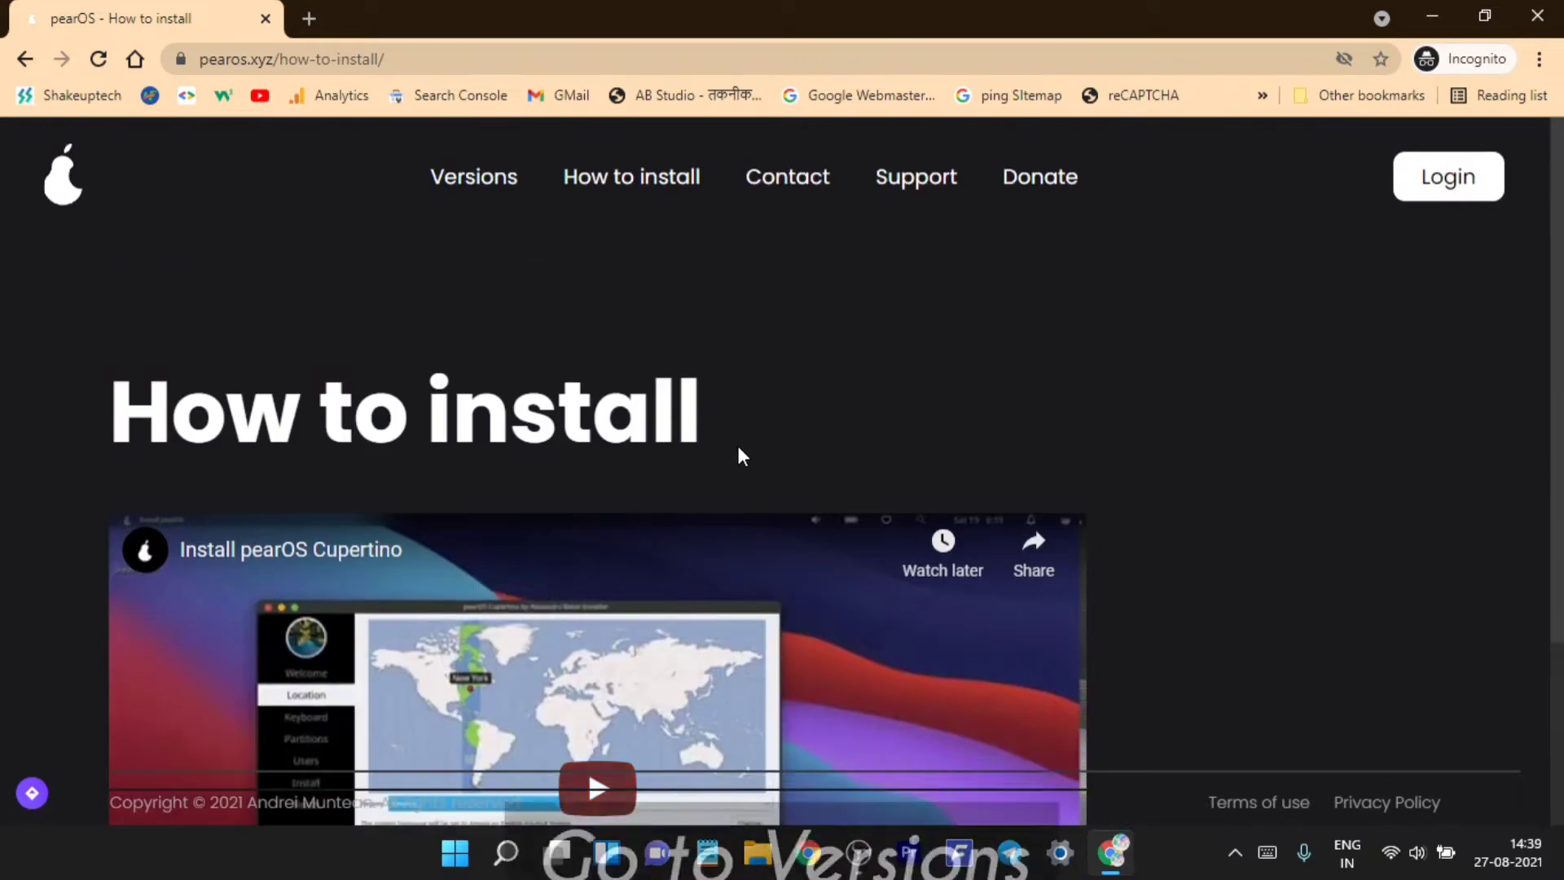
- Go to Versions, dismiss the ad, browse the releases and open the Monterey page
left_click(472, 193)
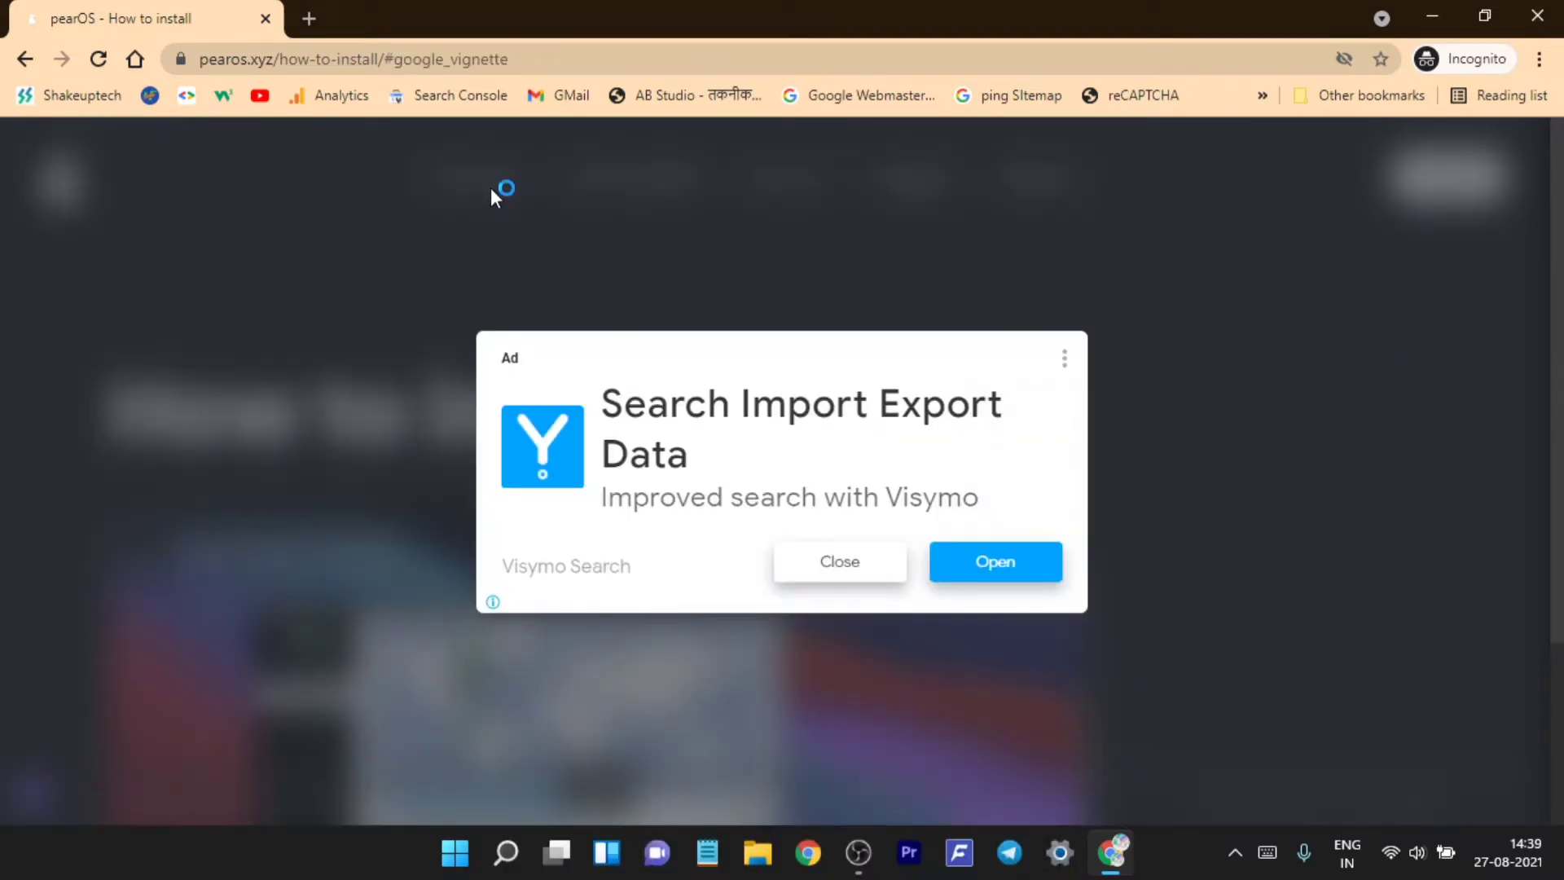
left_click(850, 567)
scroll(638, 384, "down", 5)
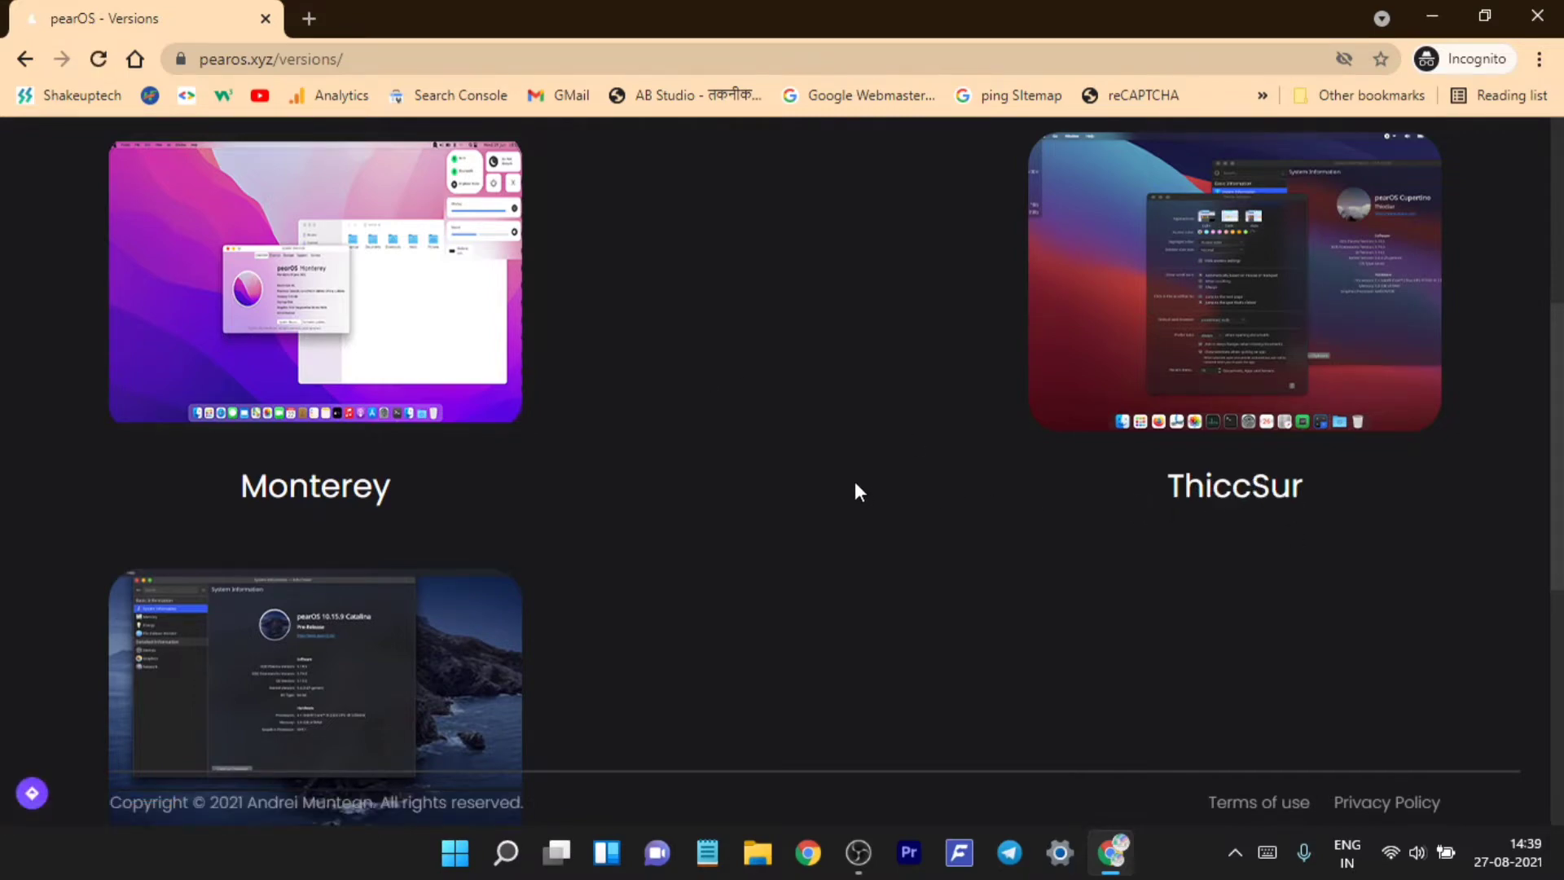
scroll(856, 481, "down", 2)
scroll(858, 478, "down", 2)
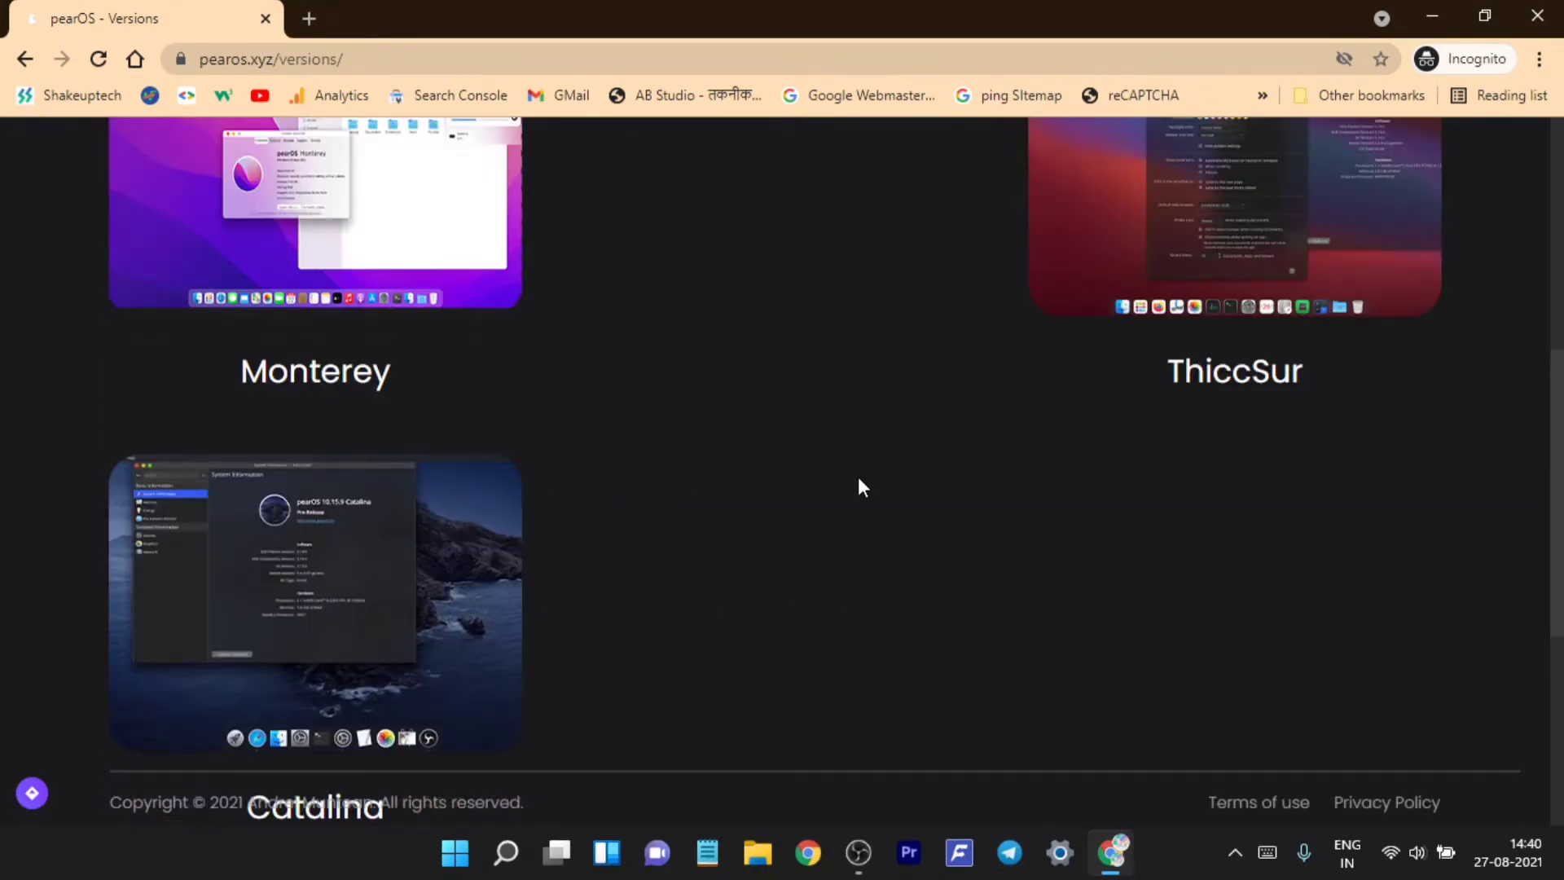
scroll(858, 487, "up", 2)
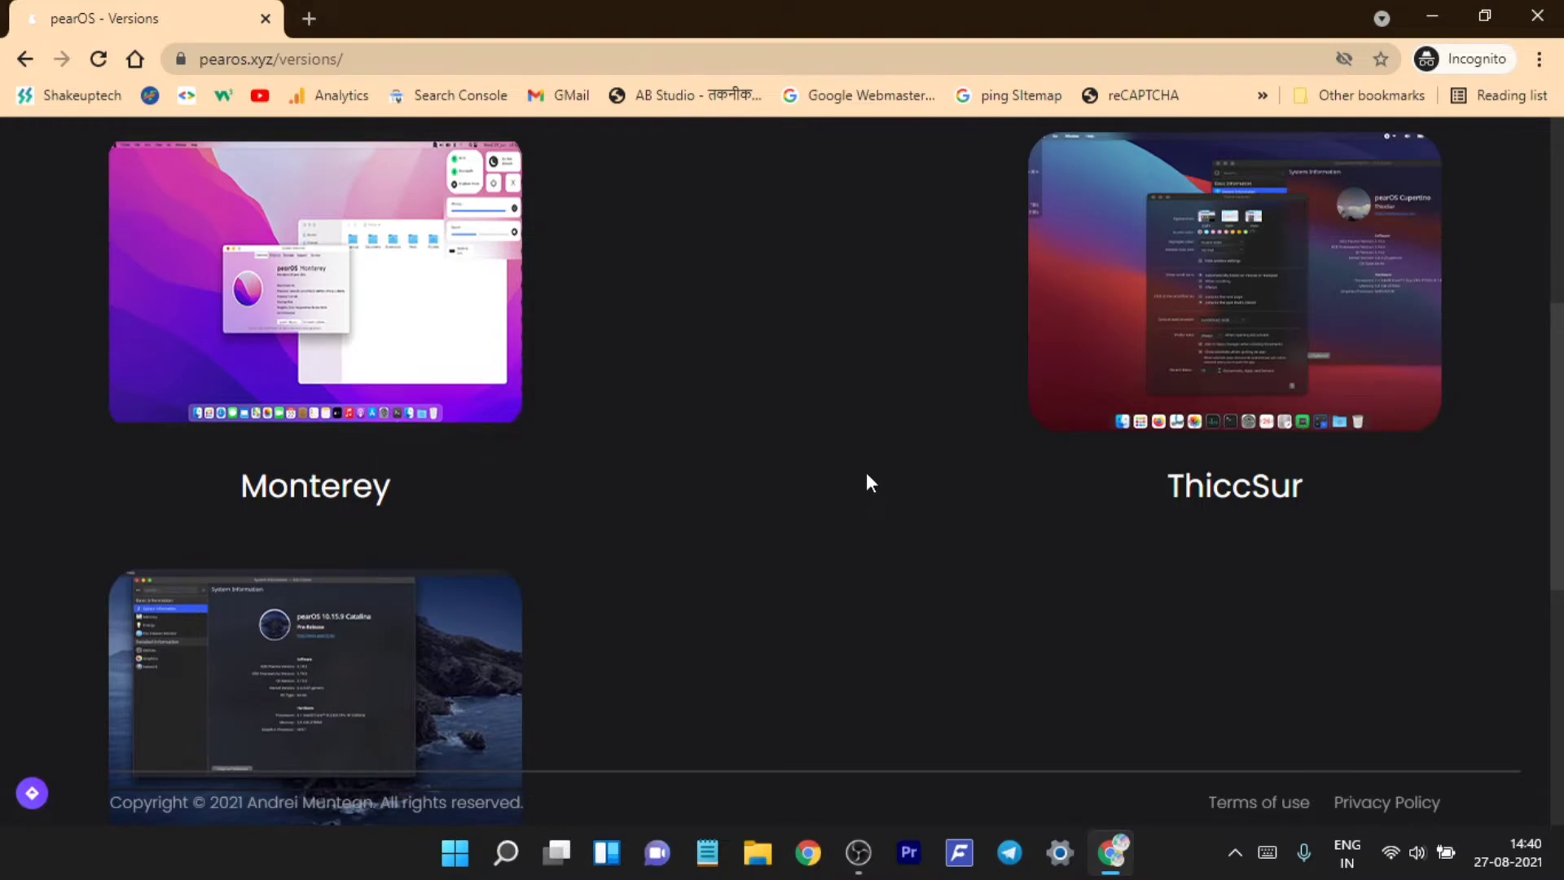
scroll(868, 481, "up", 2)
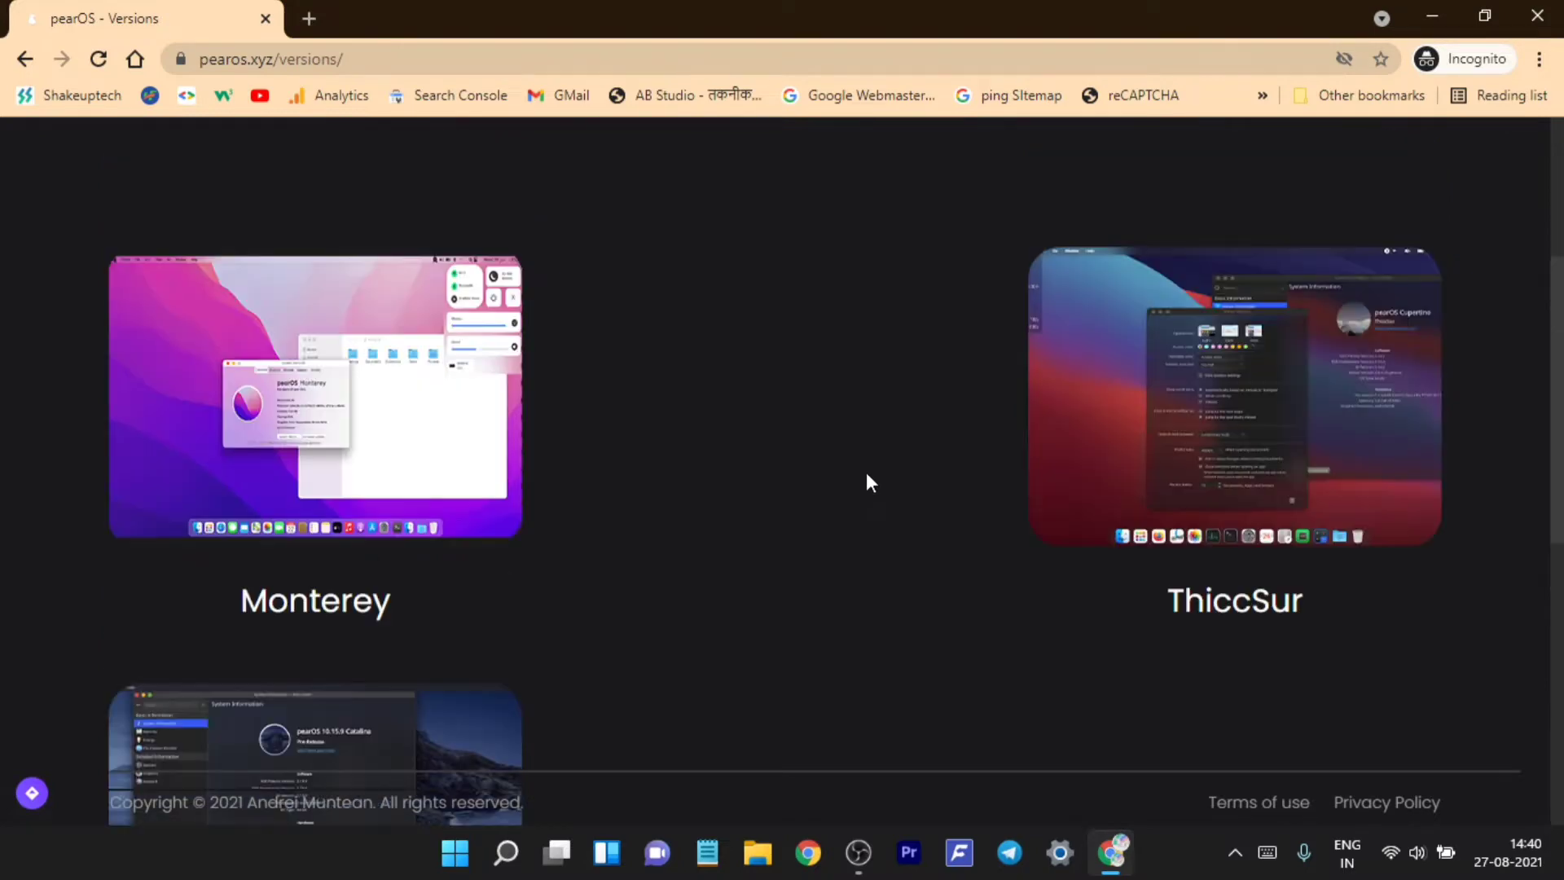
left_click(354, 497)
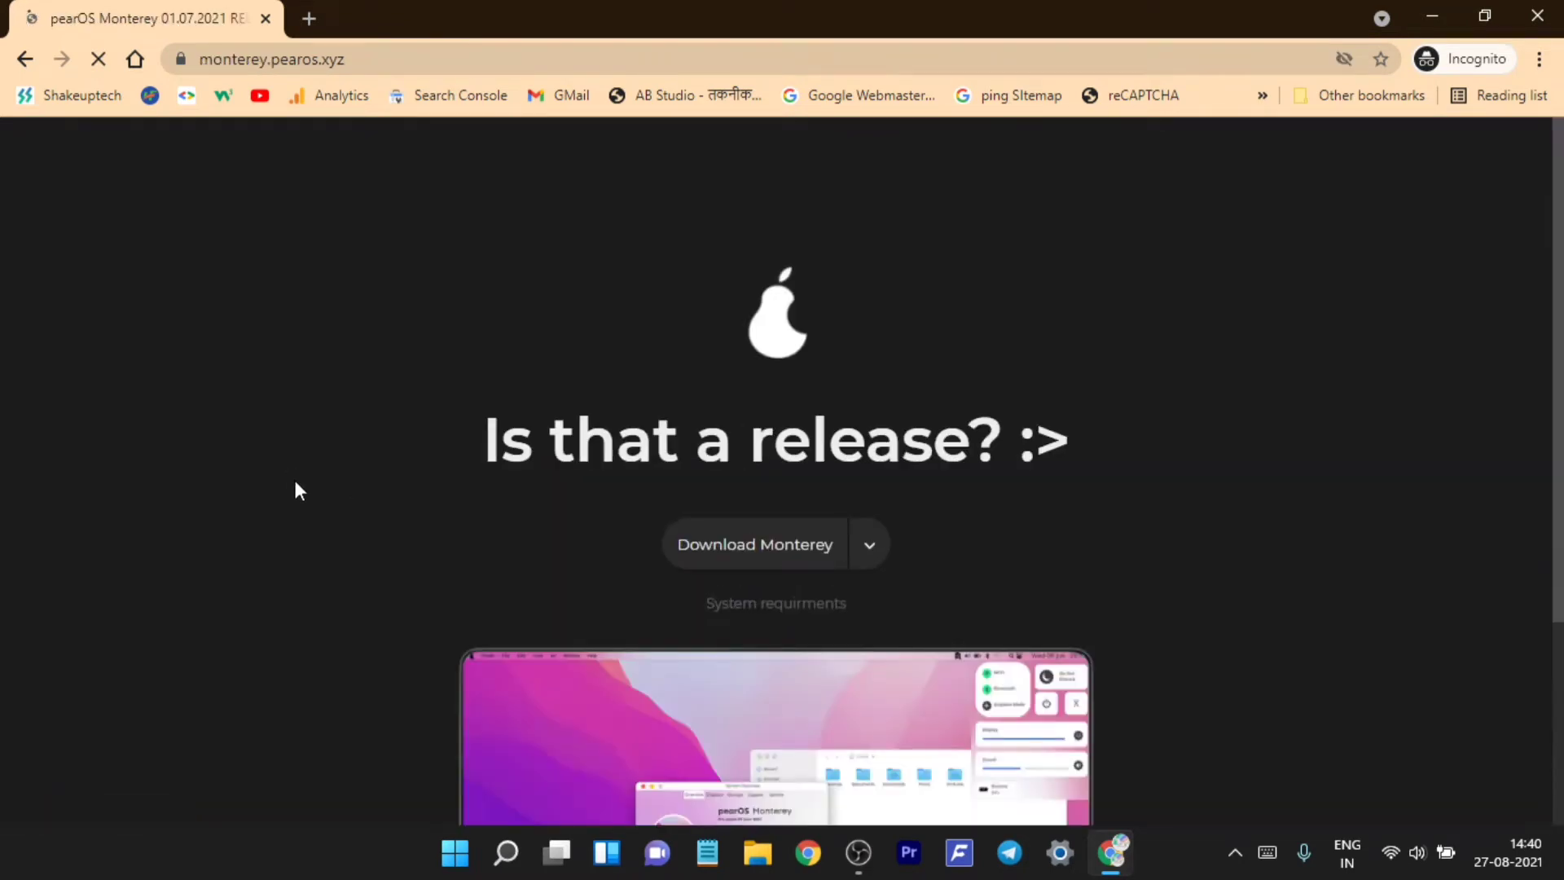
- Reveal the Monterey download's filename, size and MD5 details
left_click(750, 547)
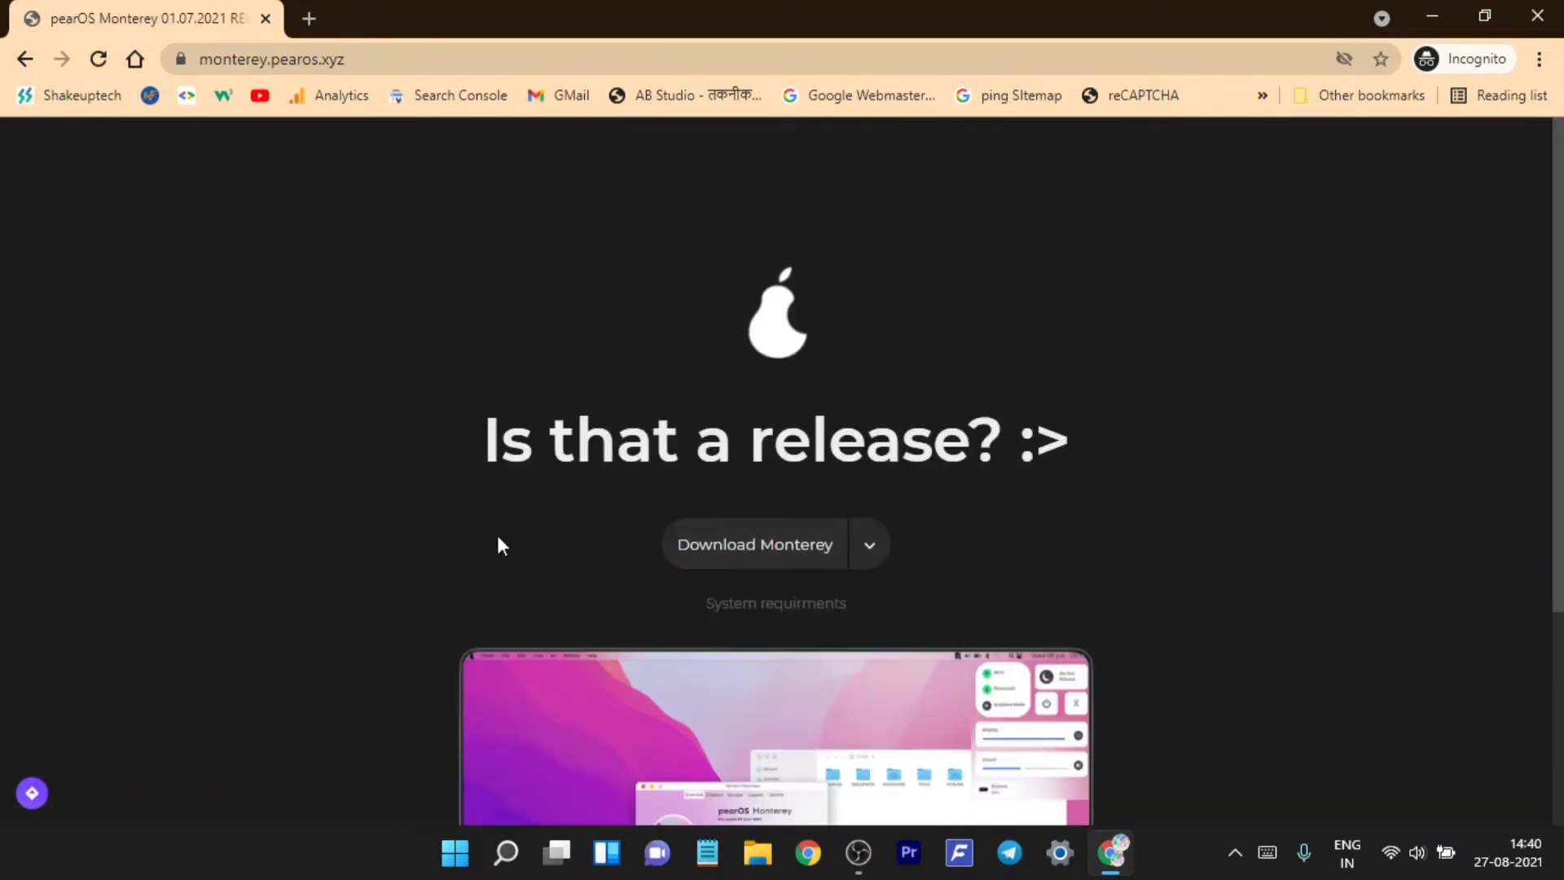
scroll(497, 538, "down", 3)
scroll(494, 539, "up", 5)
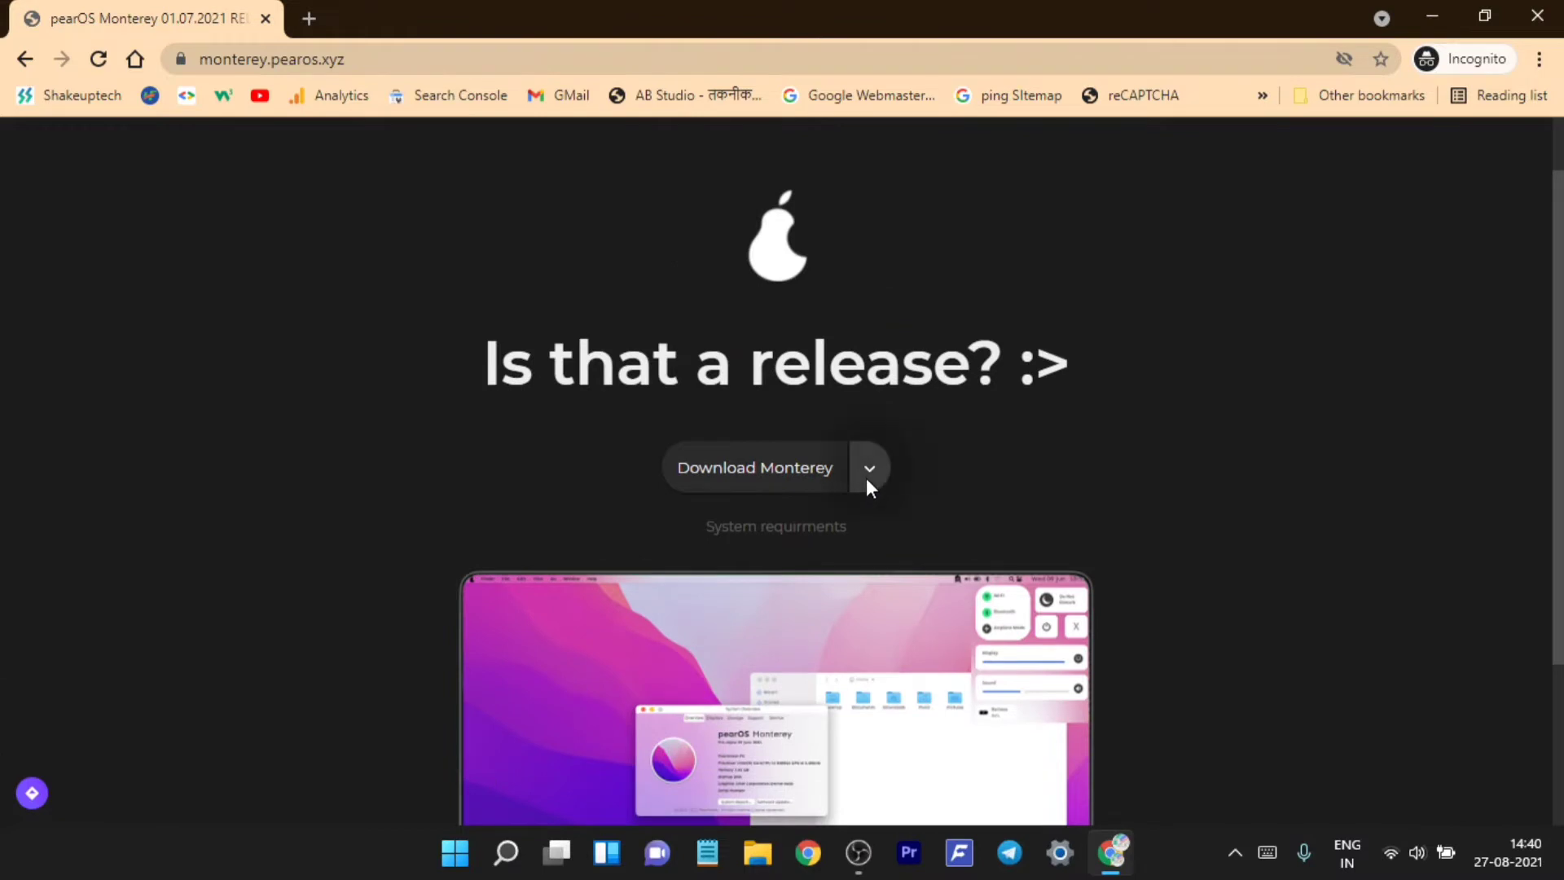
left_click(867, 479)
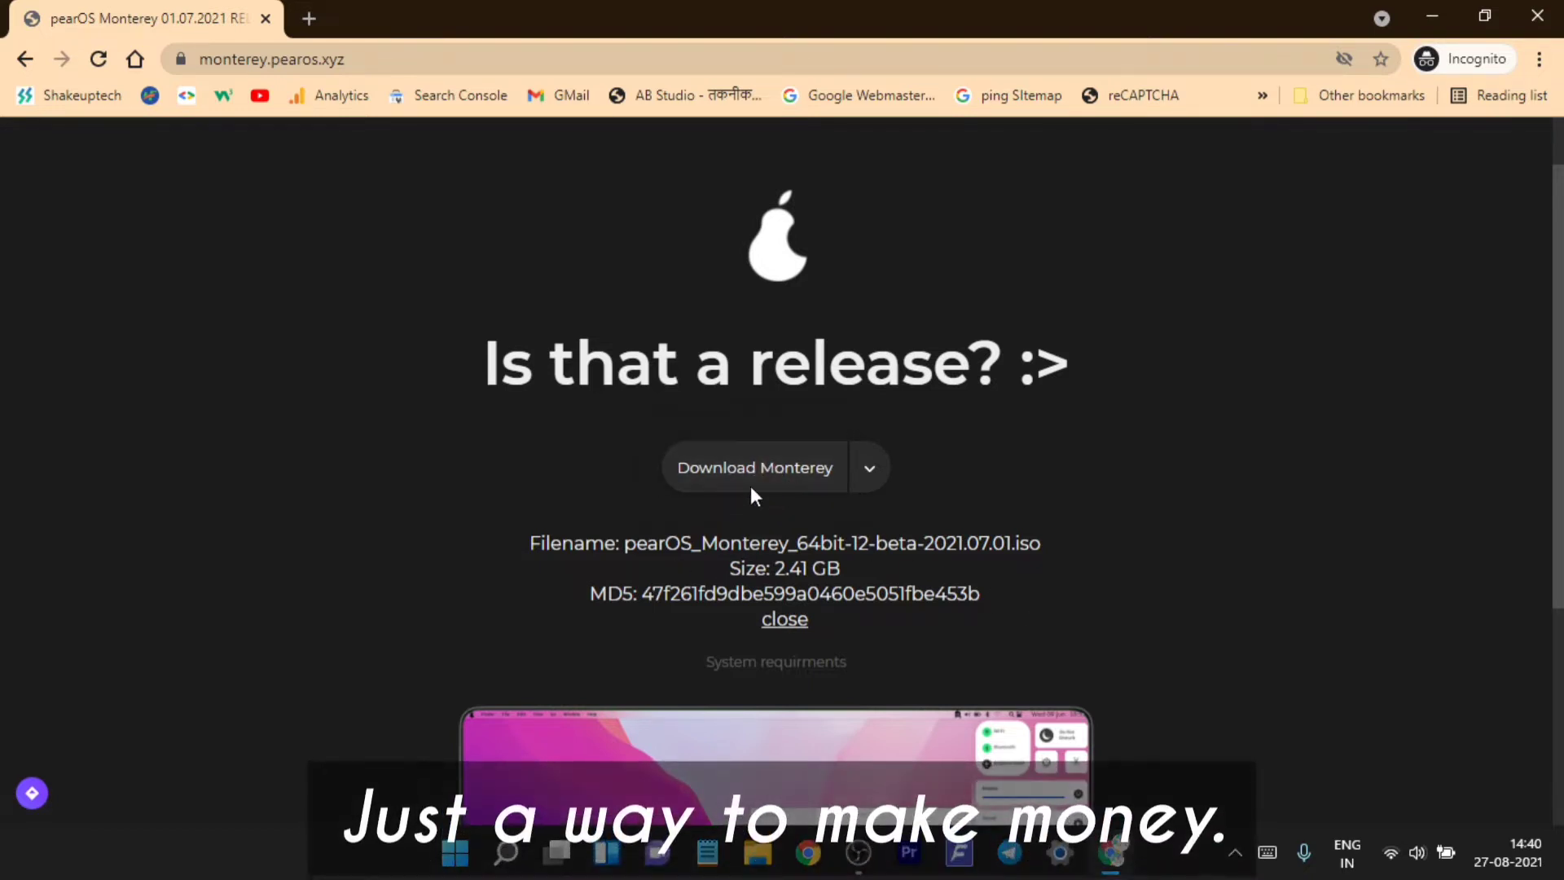
- Download the pearOS Monterey 64-bit 12 beta ISO to Downloads
left_click(798, 466)
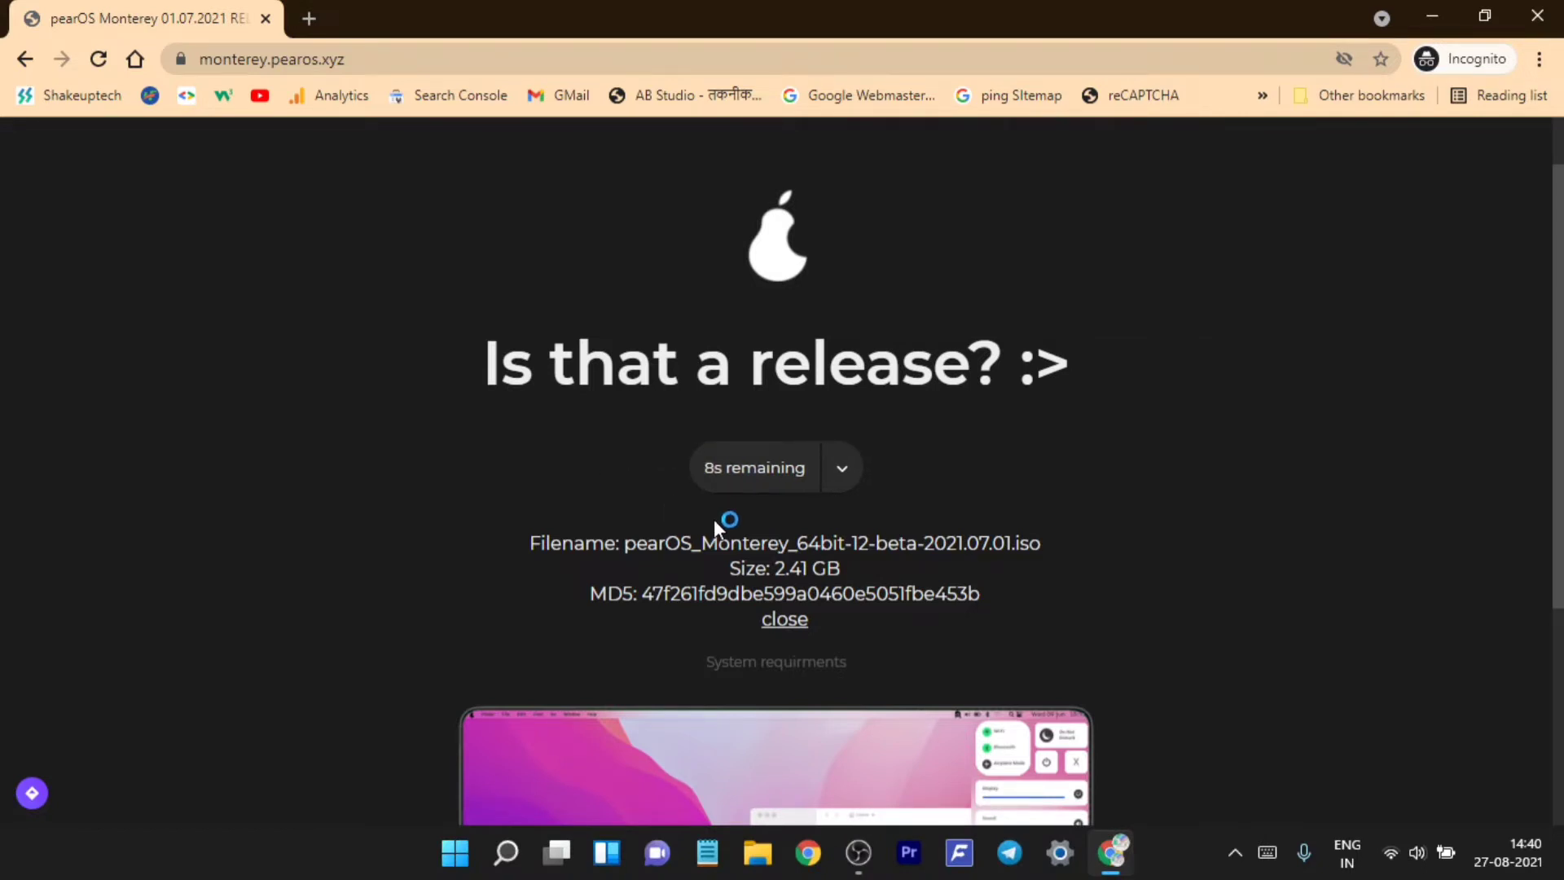
scroll(714, 520, "down", 2)
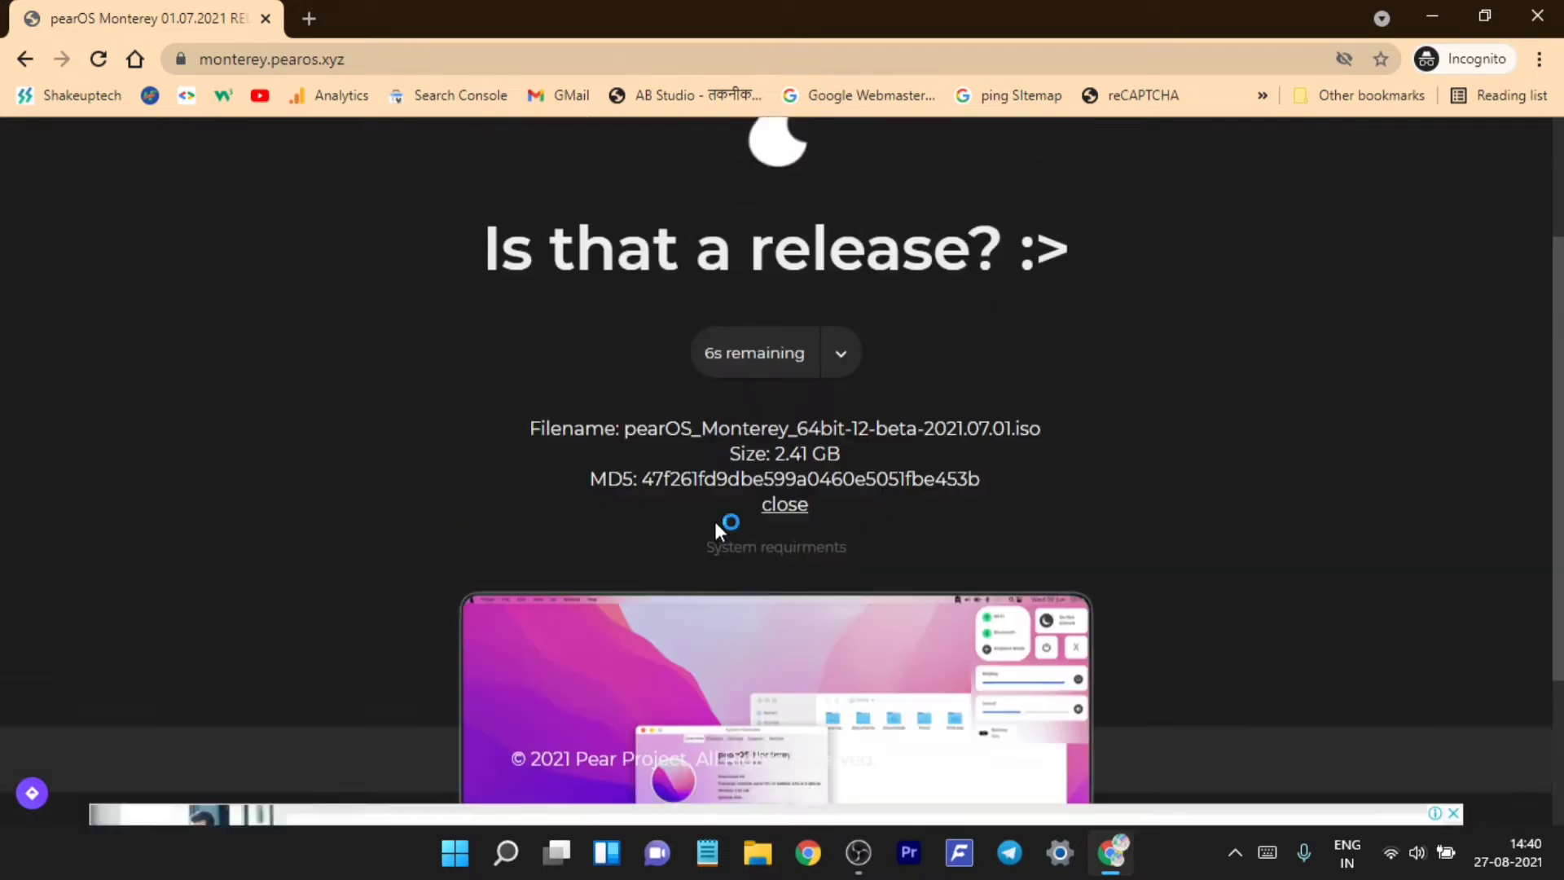
scroll(714, 518, "up", 2)
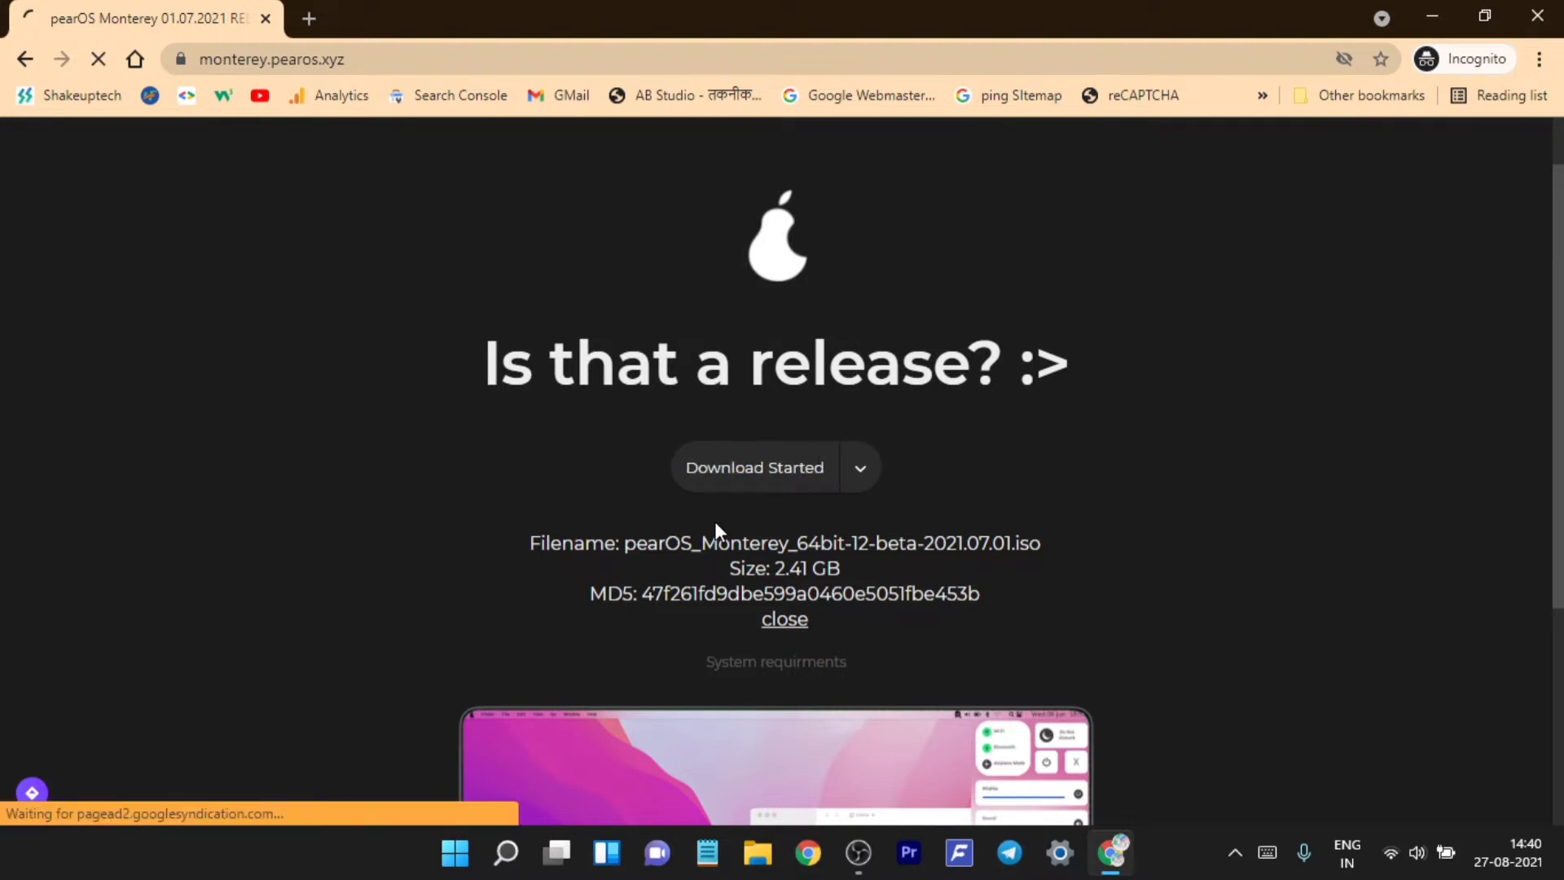
right_click(775, 466)
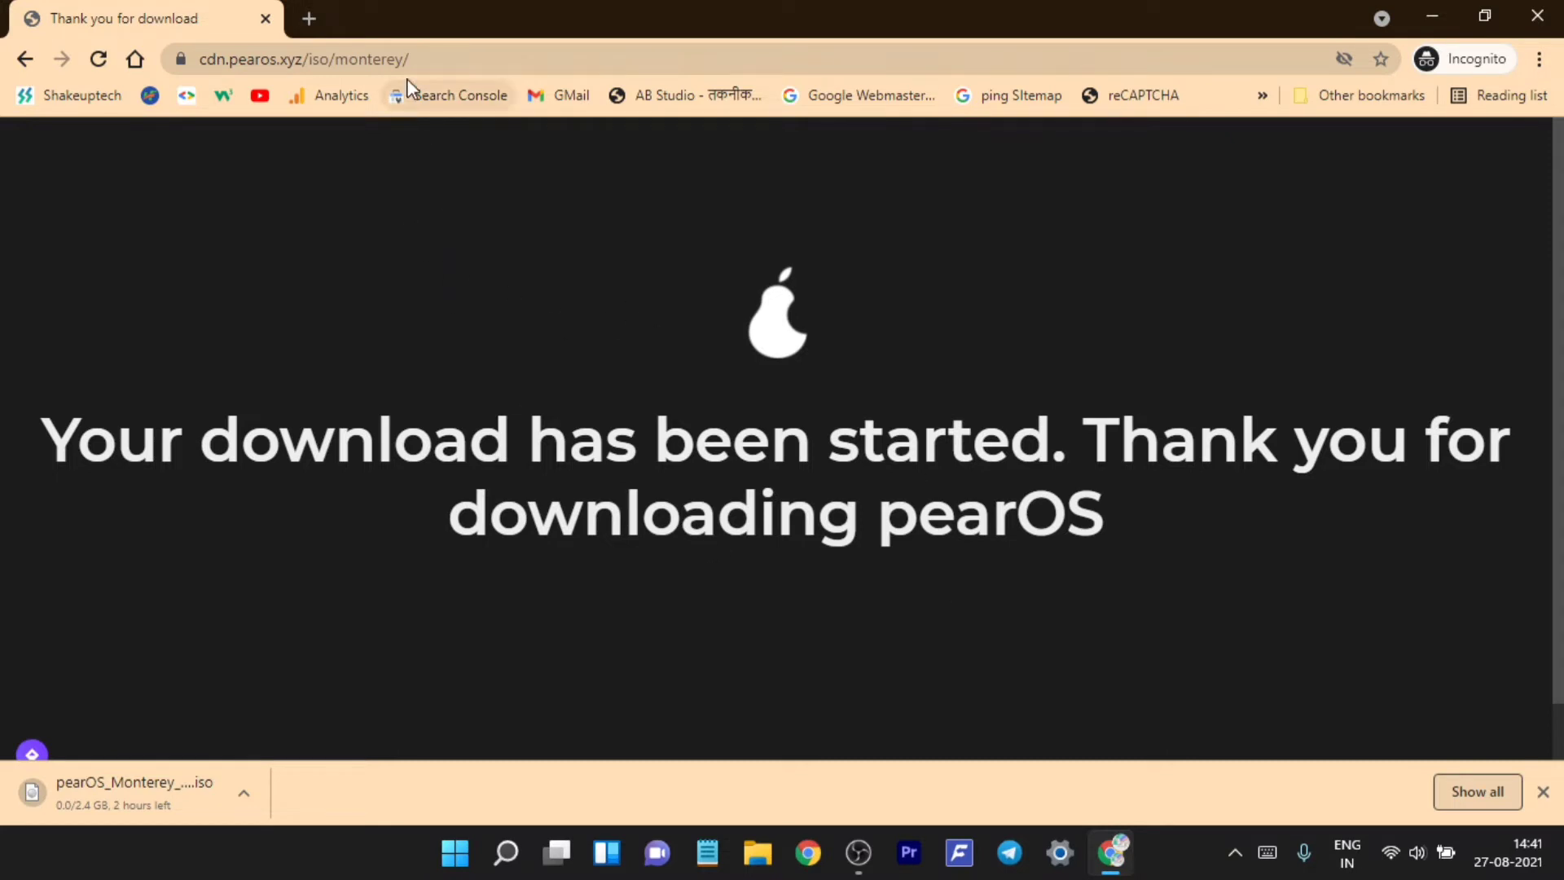
- Copy the download page's web address from the address bar
left_click(416, 59)
right_click(416, 59)
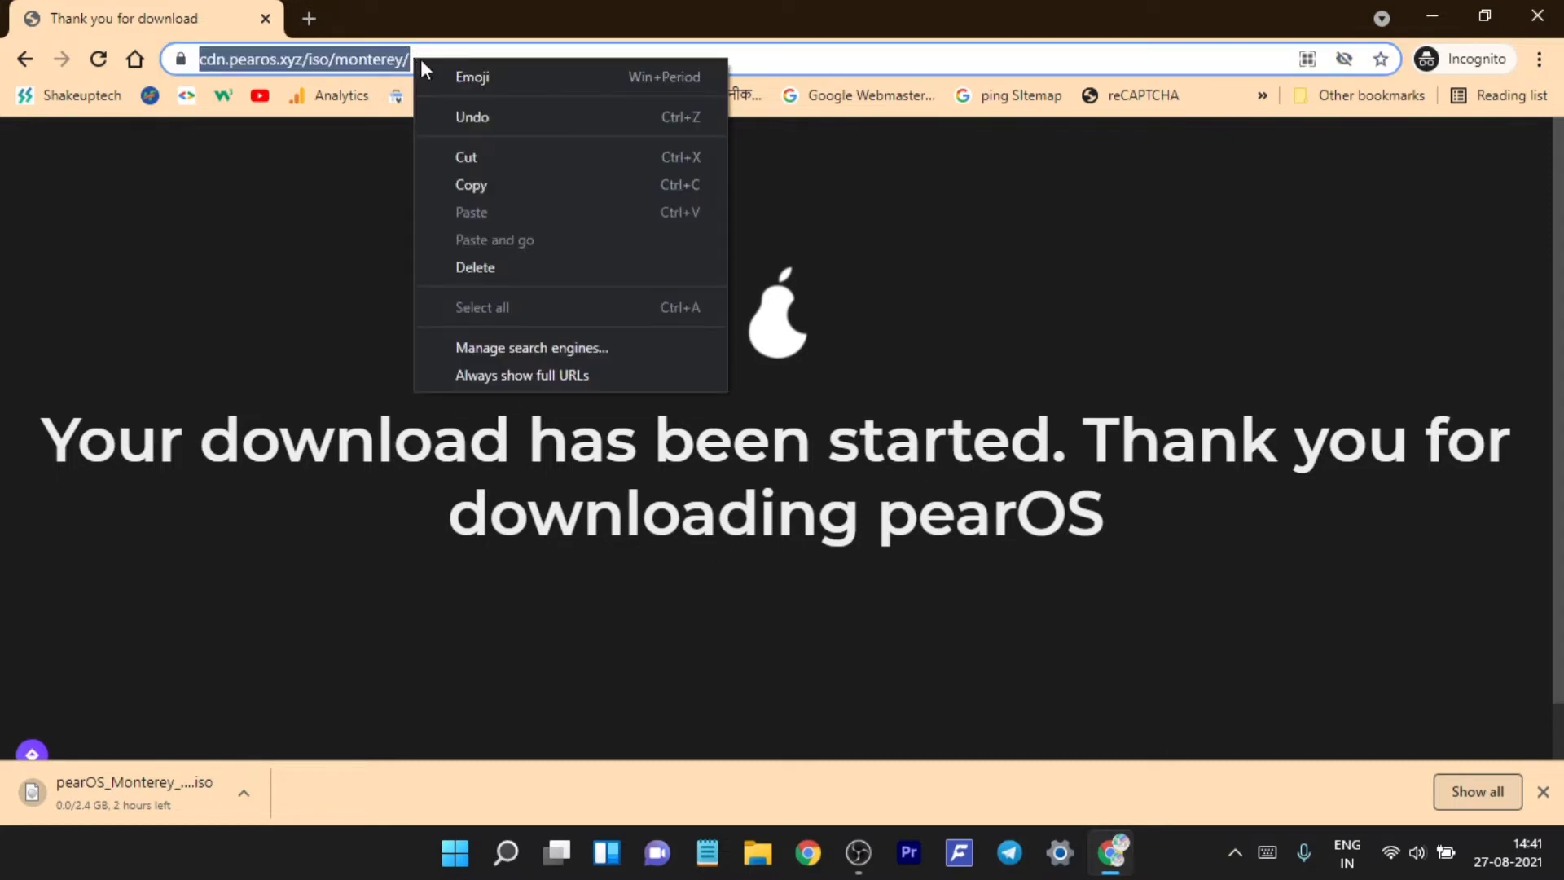
left_click(471, 178)
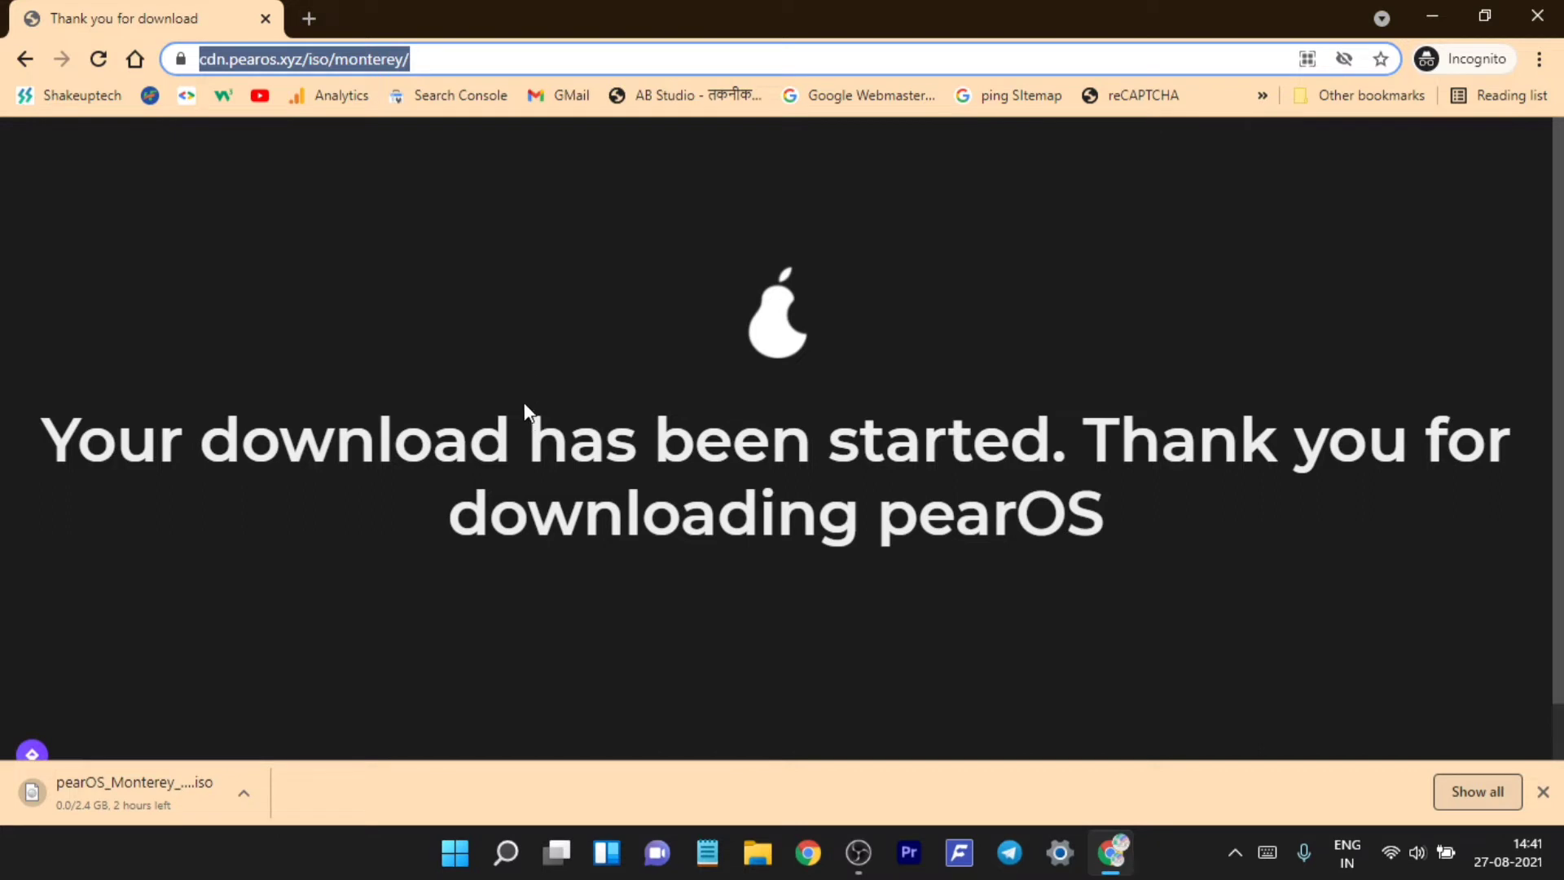
left_click(859, 852)
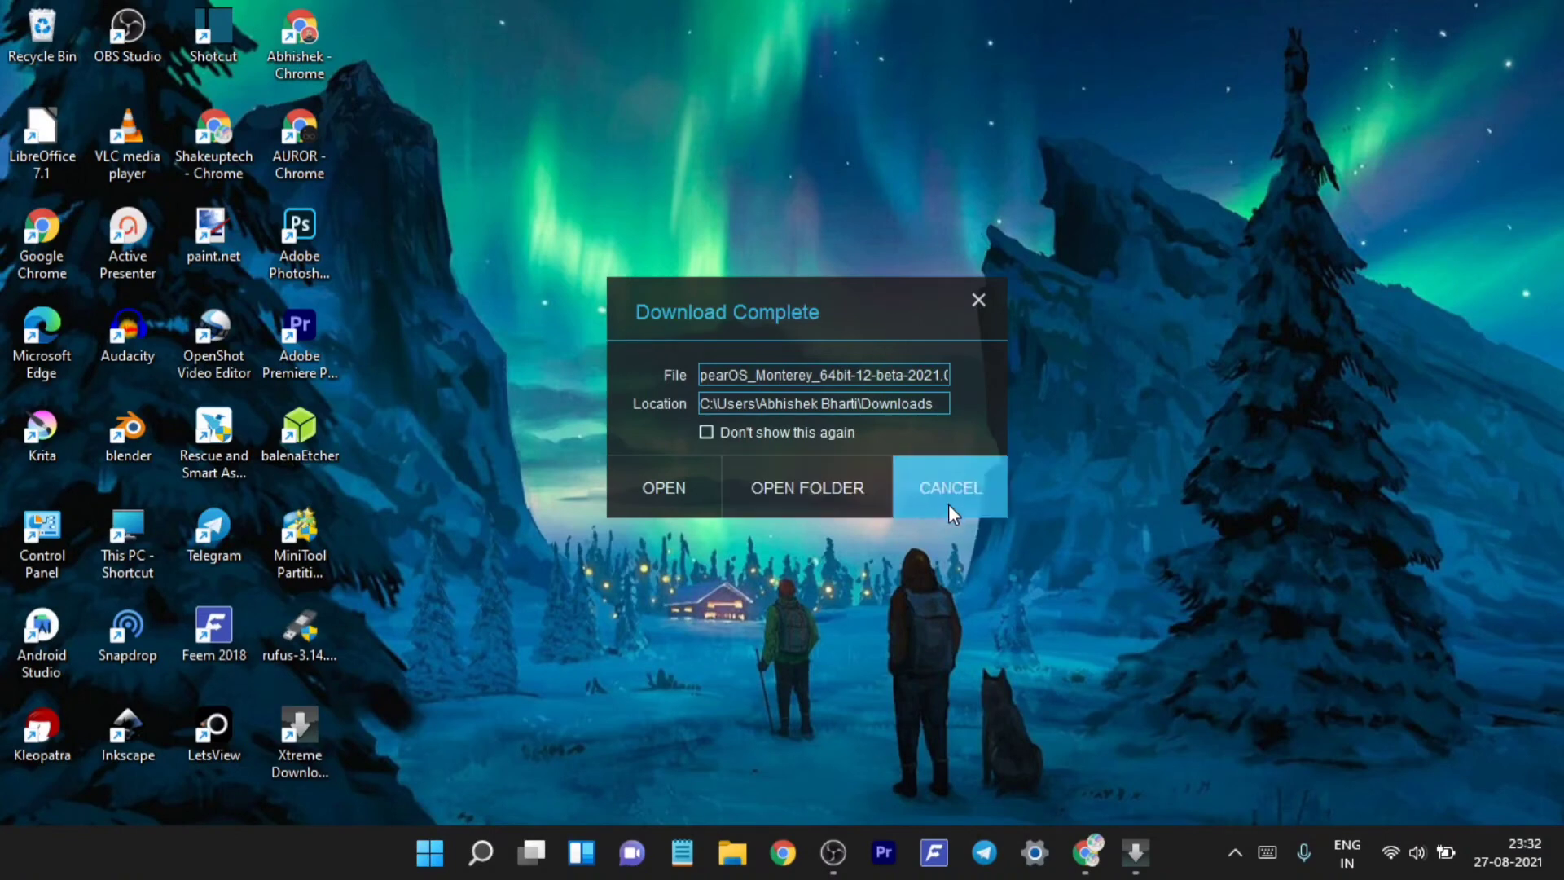
- Dismiss the download notice and launch 'Create and format hard disk partitions' via Windows search for 'partition'
left_click(948, 502)
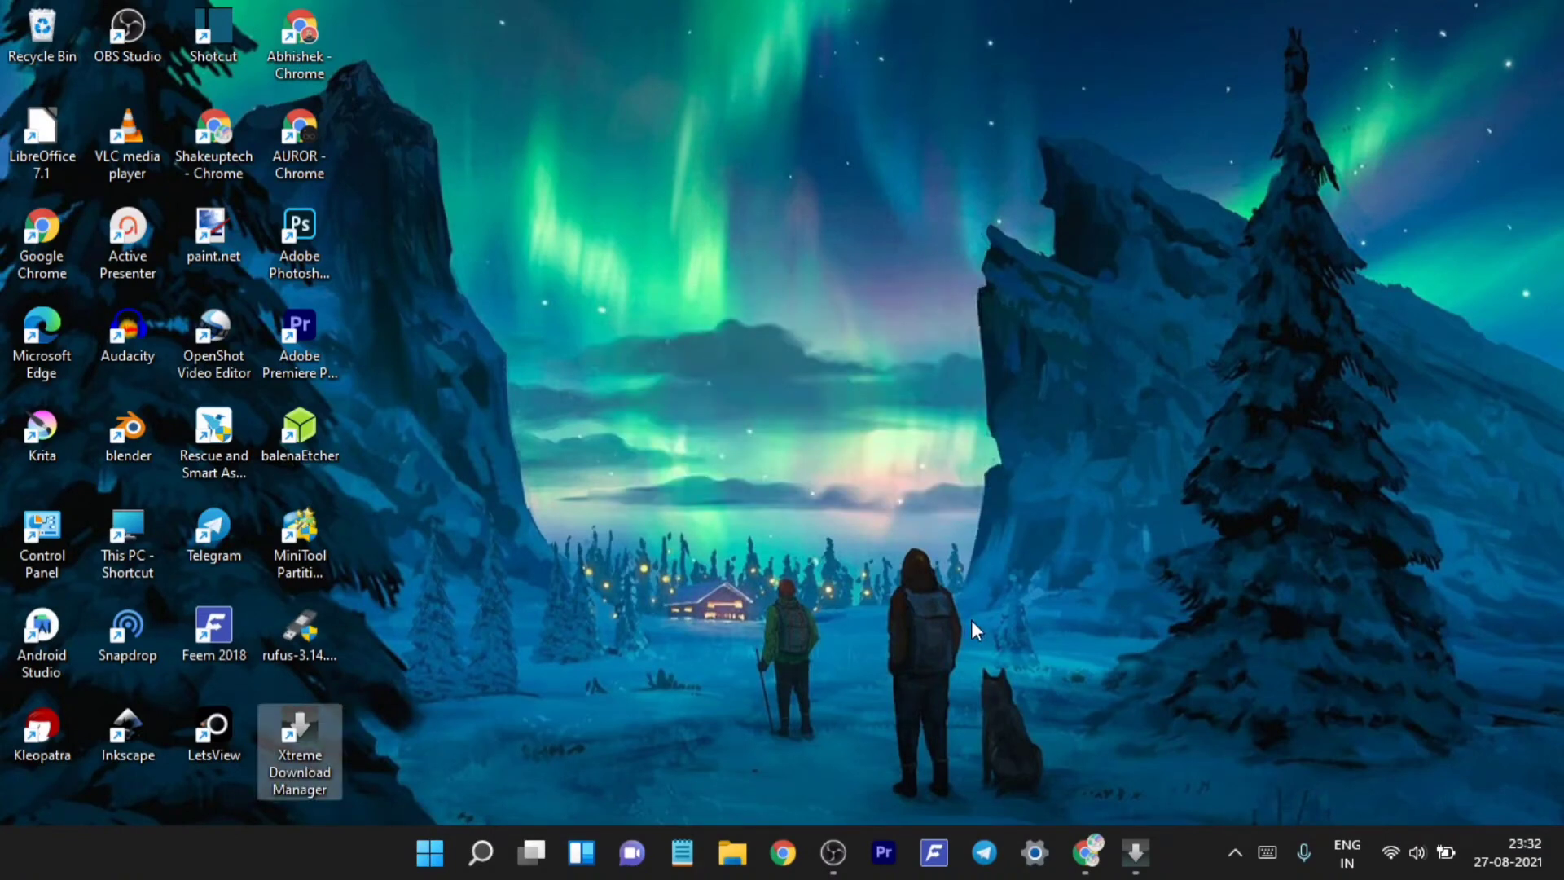
left_click(483, 851)
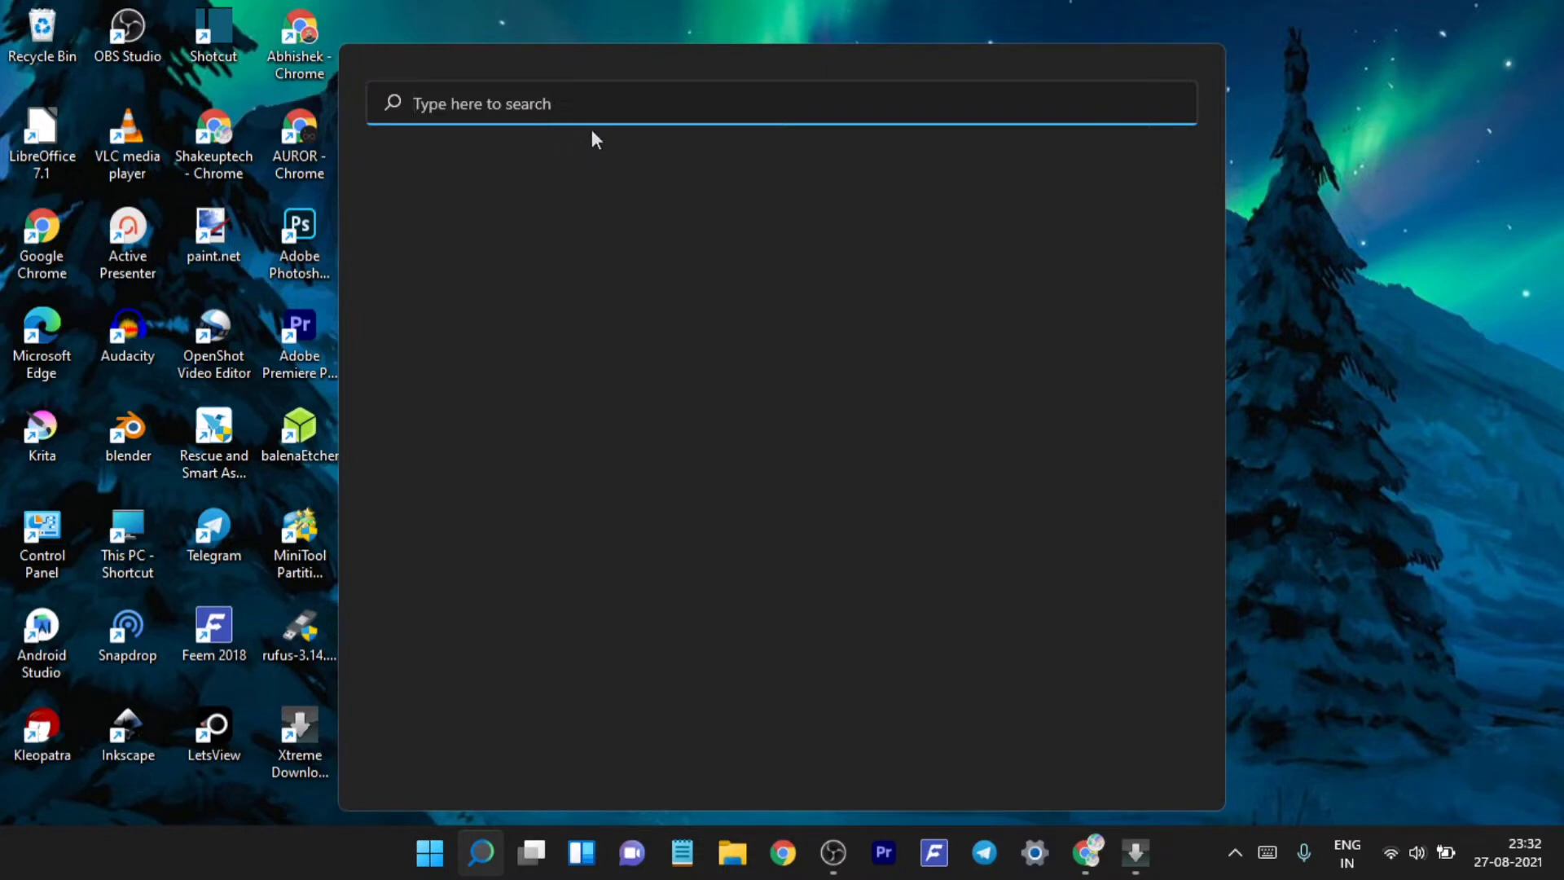
type("partition")
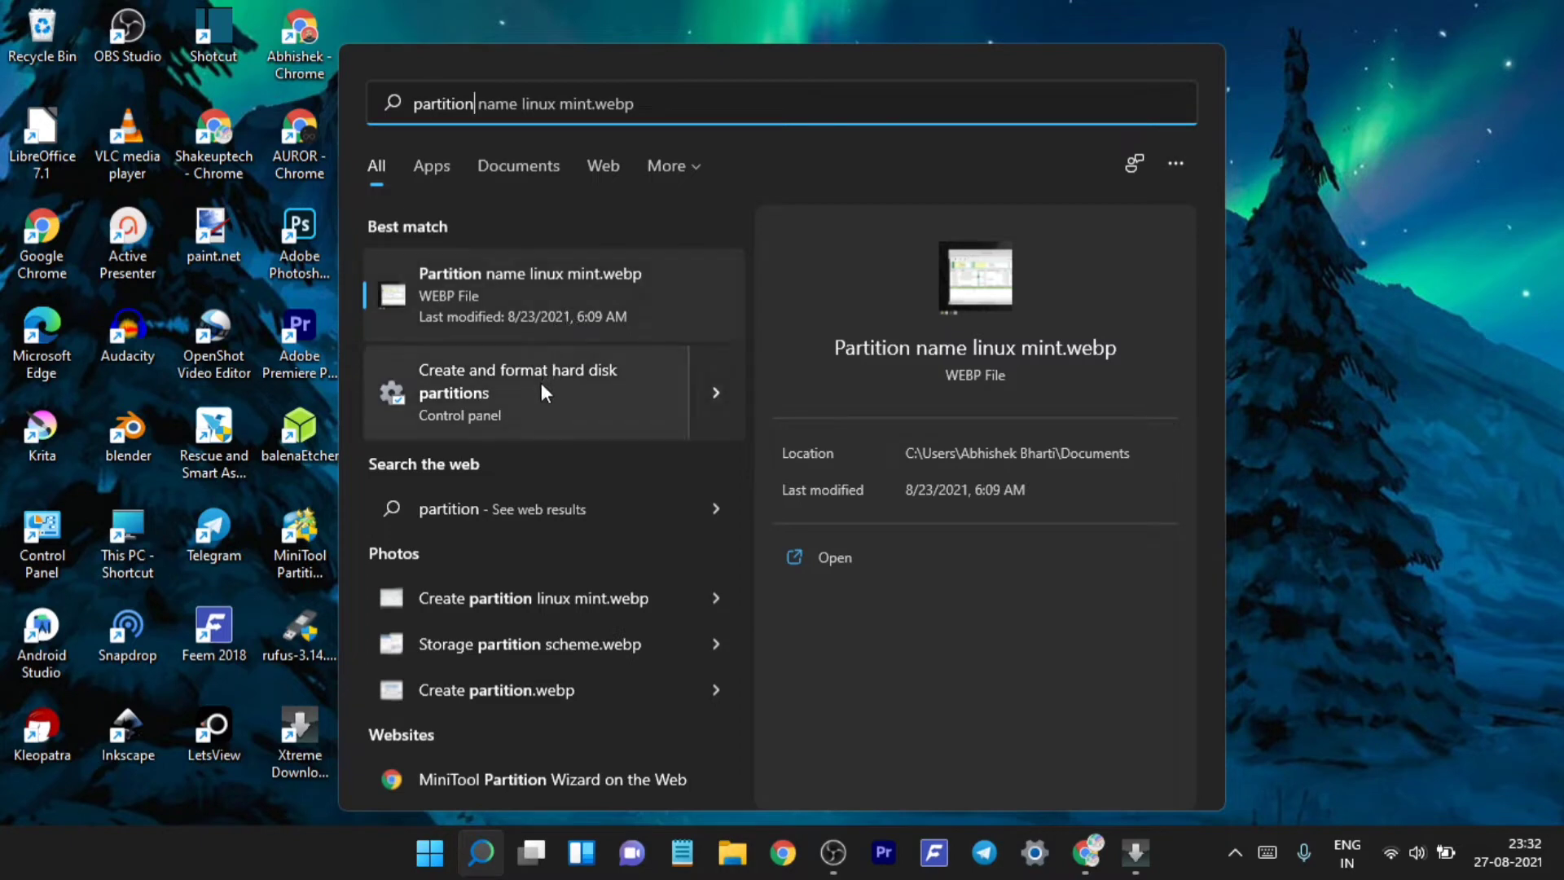
left_click(541, 383)
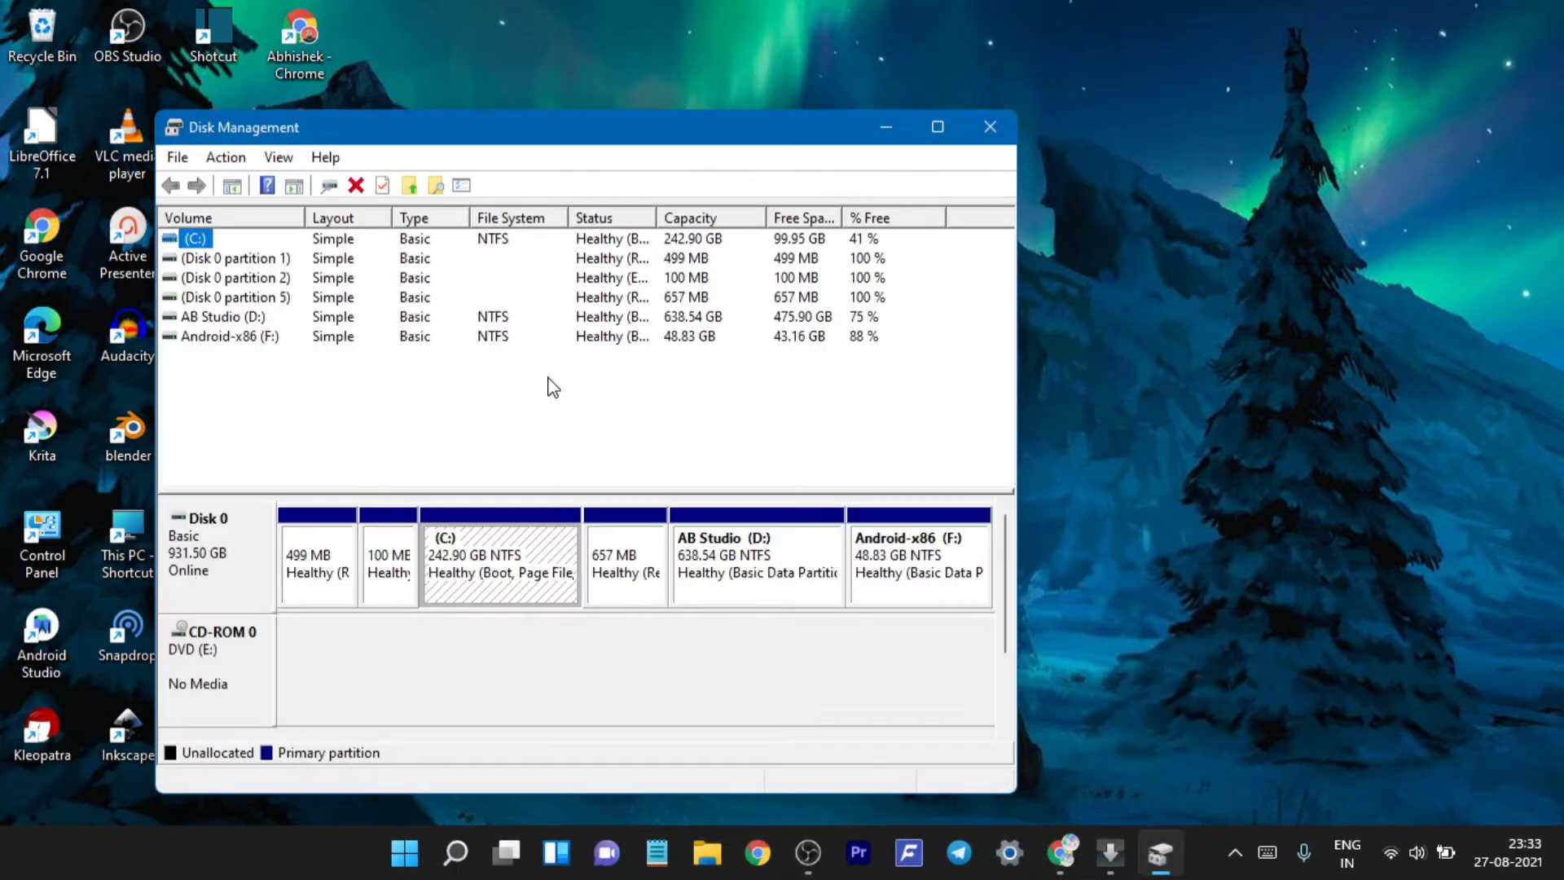
- Maximize Disk Management and delete the Android-x86 (F:) volume, freeing 48.83 GB
left_click(937, 127)
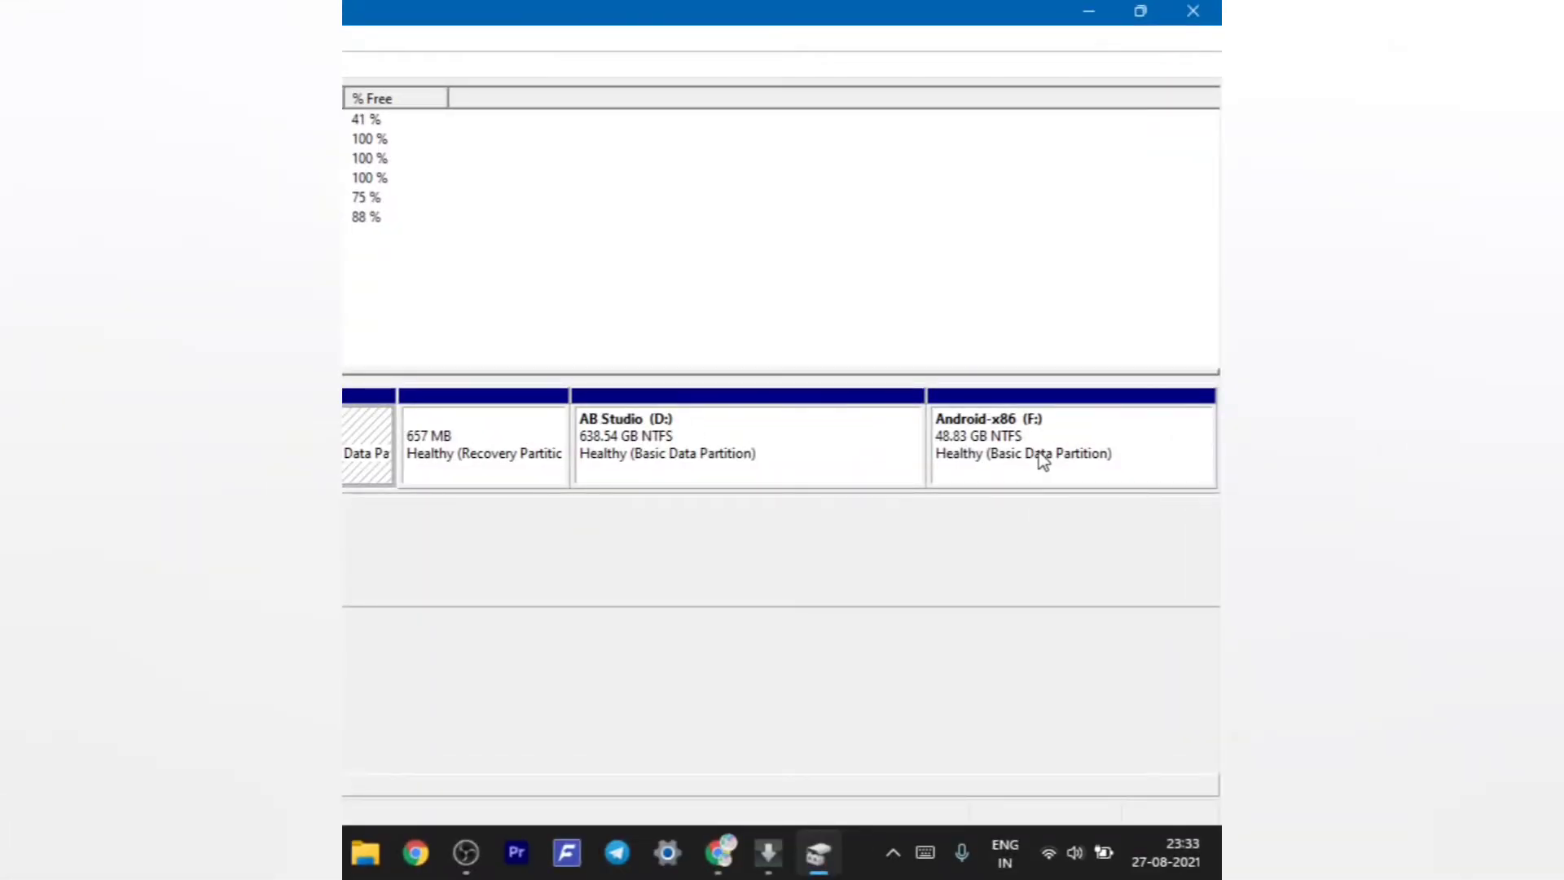
left_click(1044, 461)
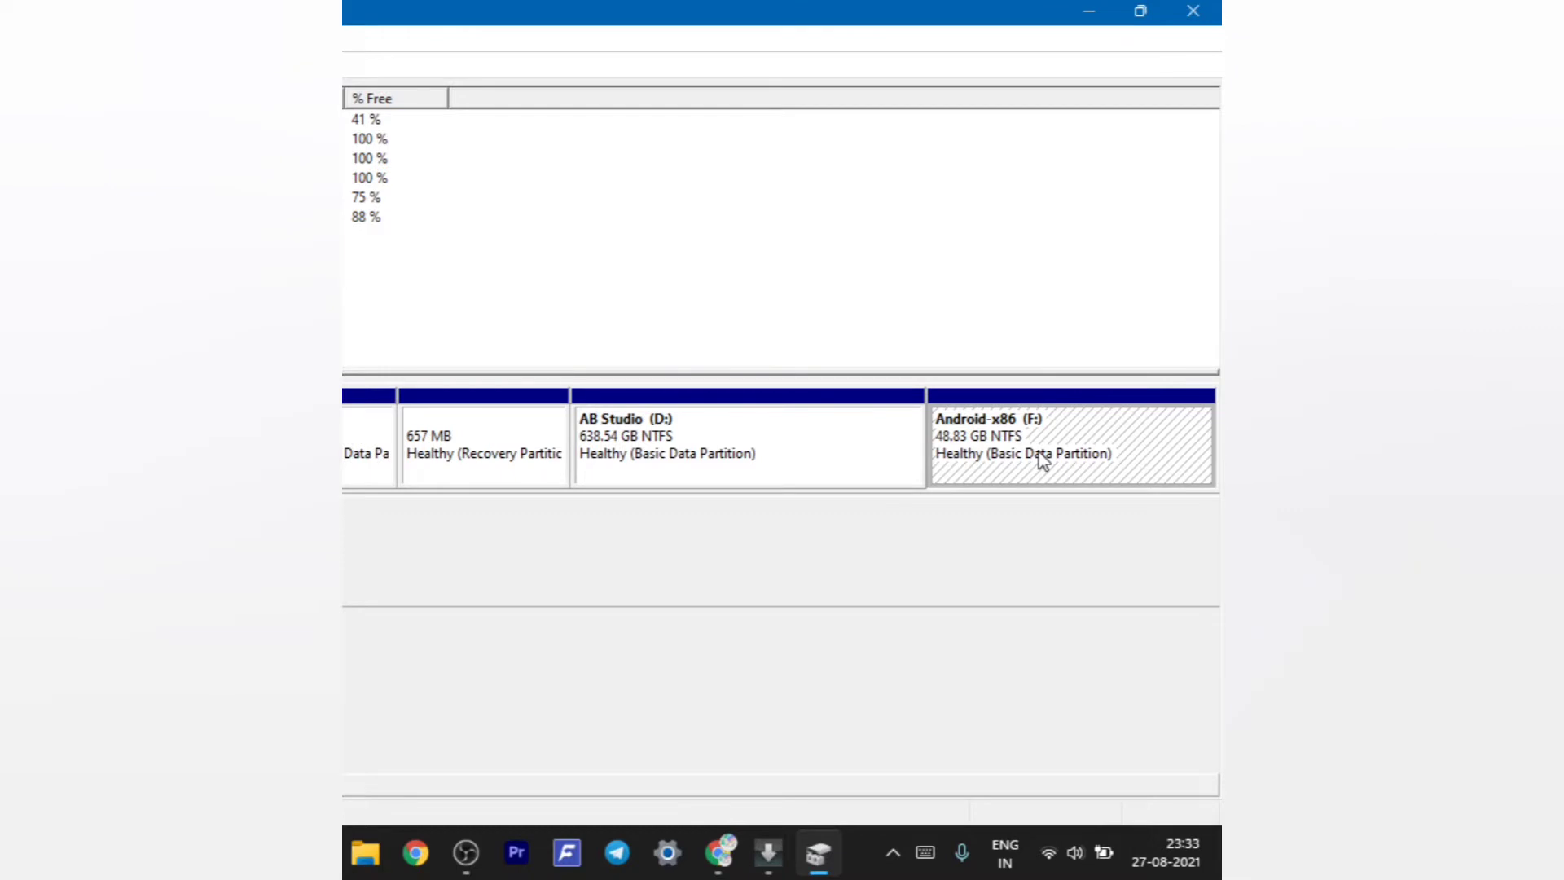
right_click(1038, 452)
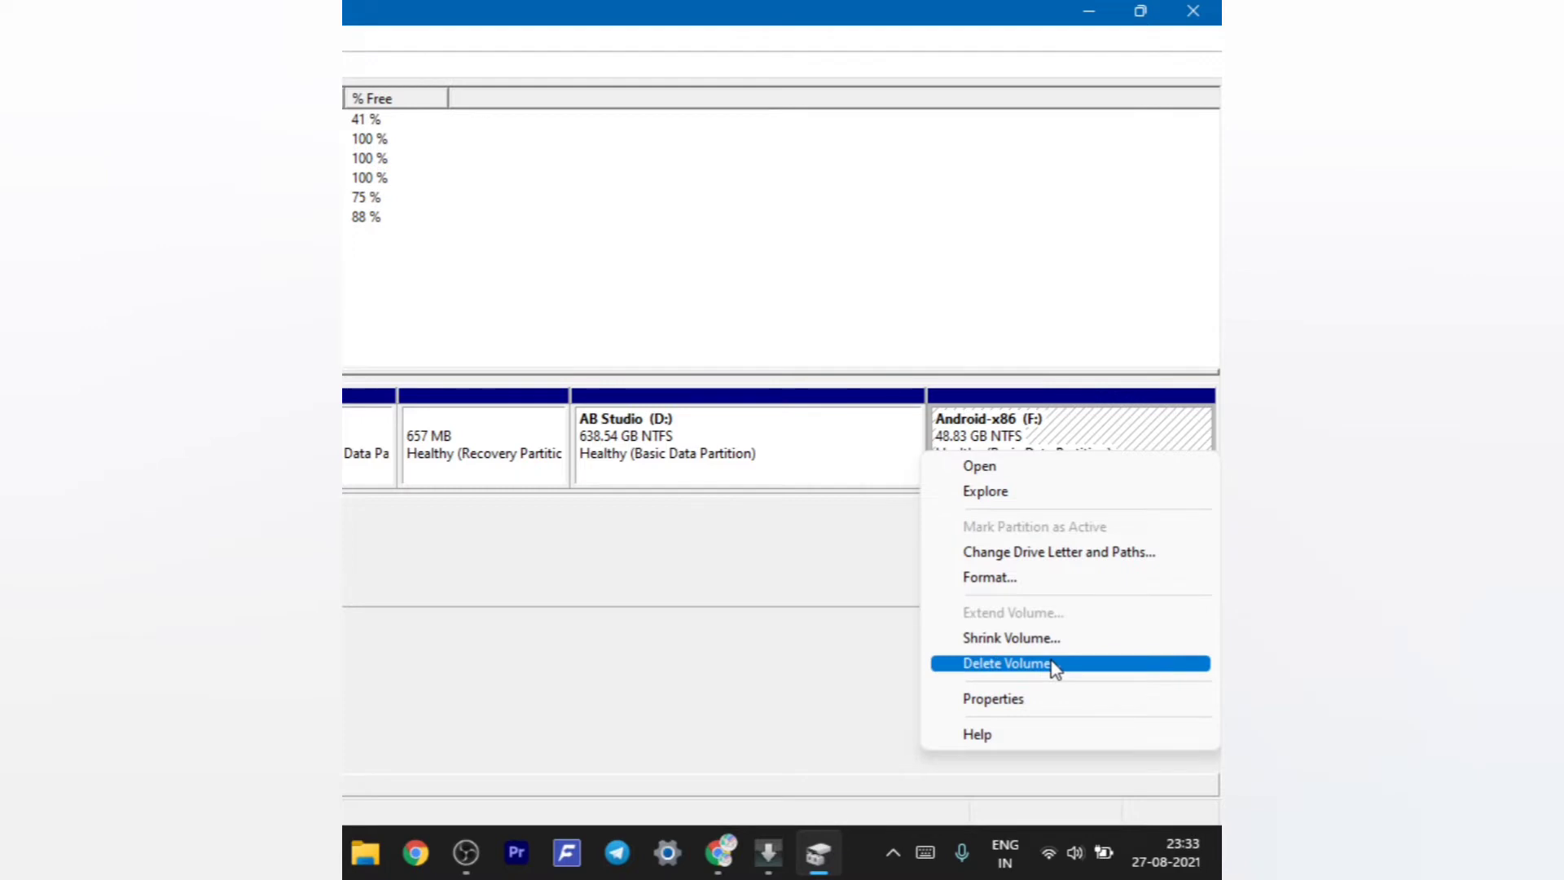
left_click(1050, 663)
left_click(530, 505)
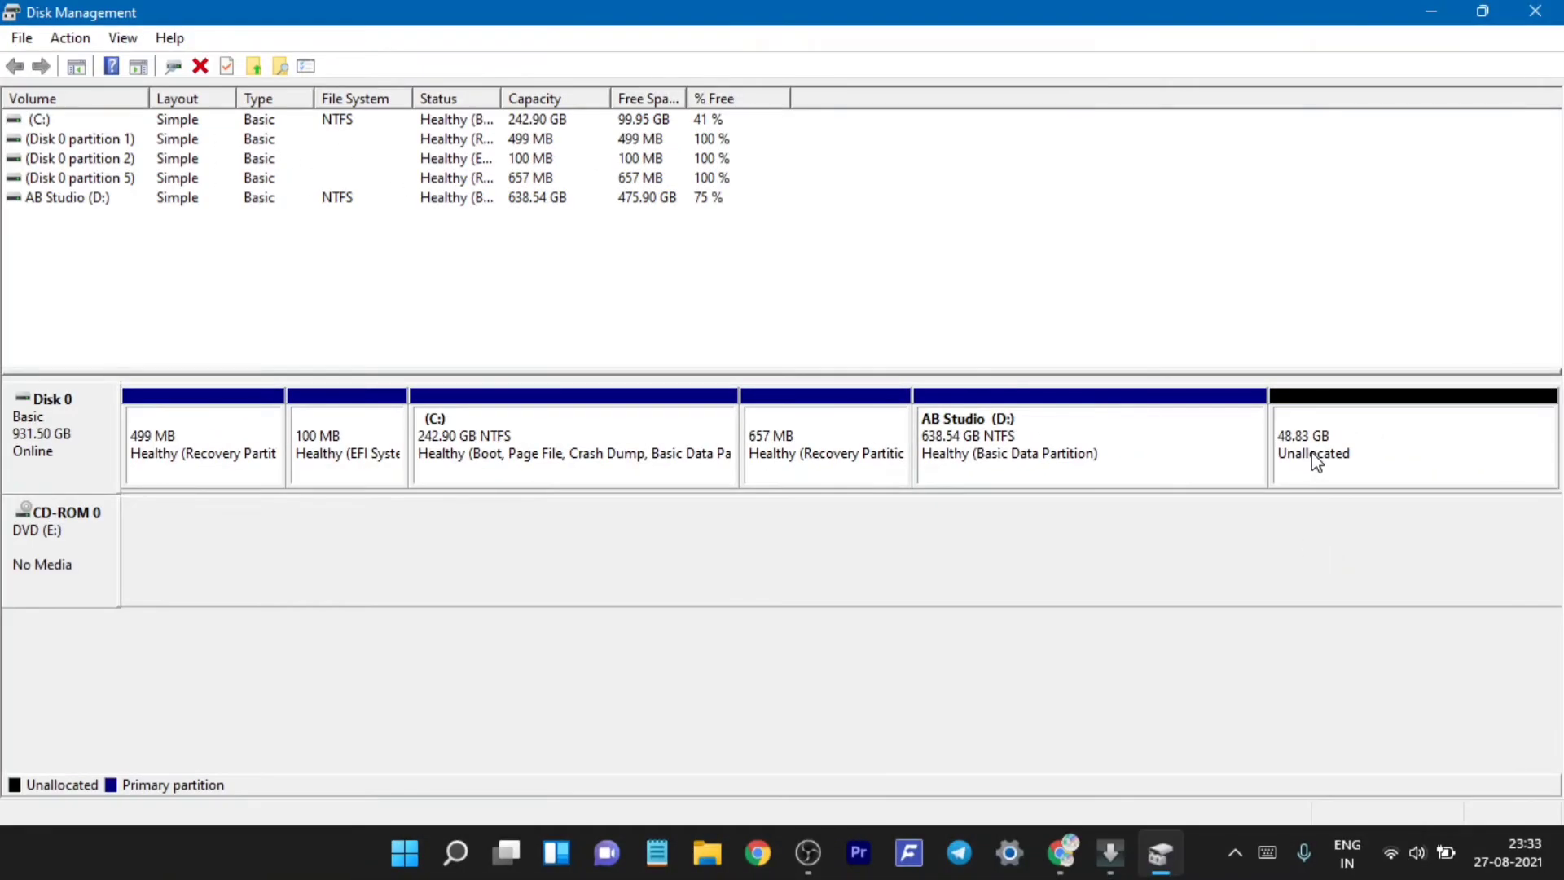
right_click(1316, 462)
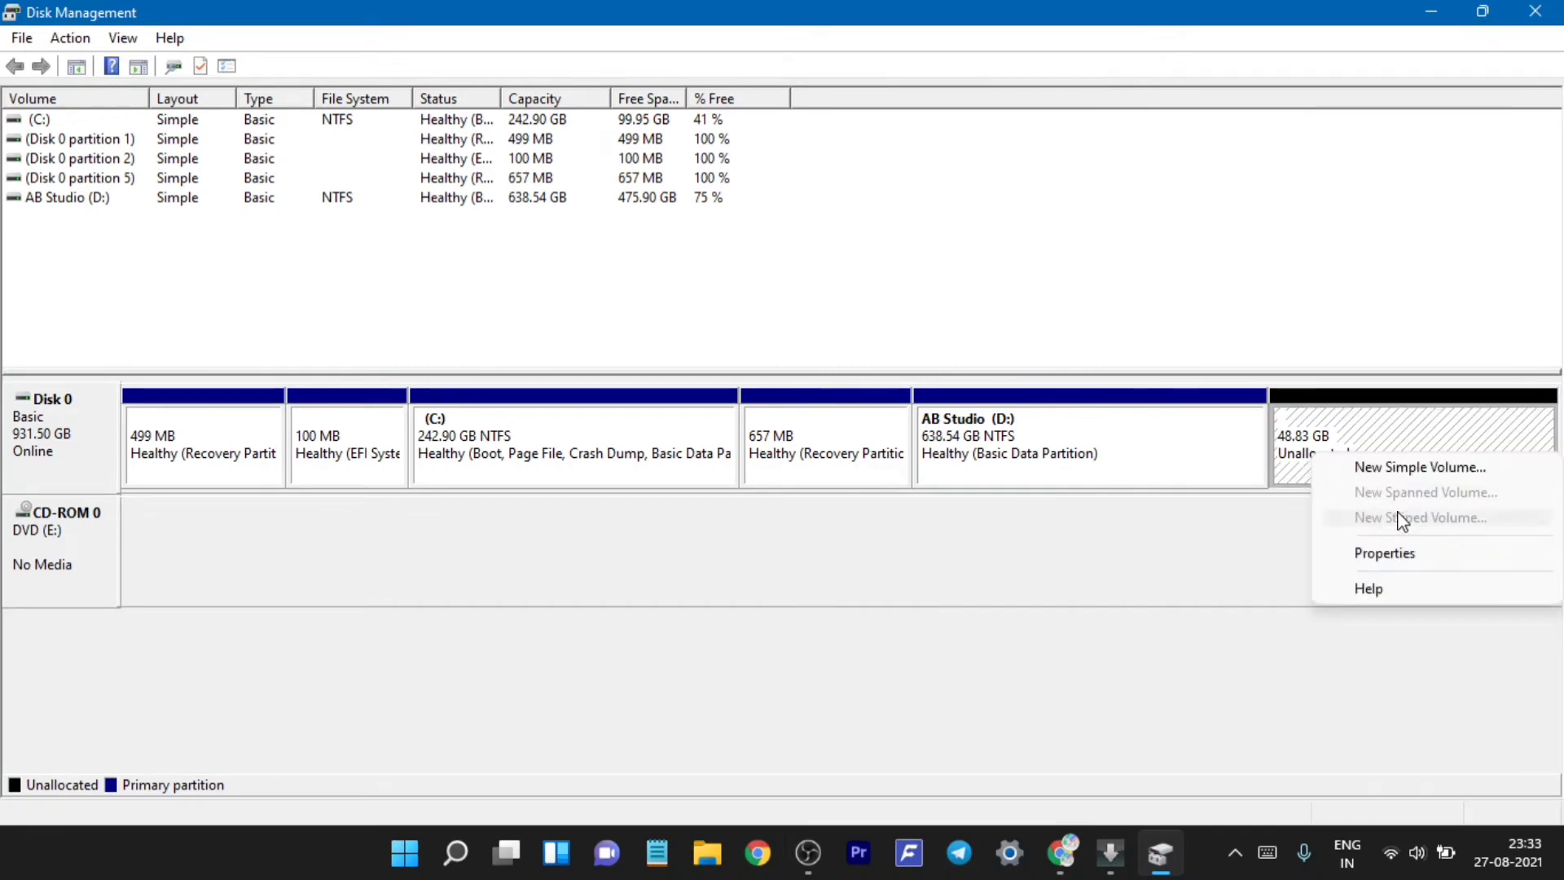
- Turn the unallocated 48.83 GB into an NTFS New Volume (F:) using the wizard's defaults
left_click(1399, 476)
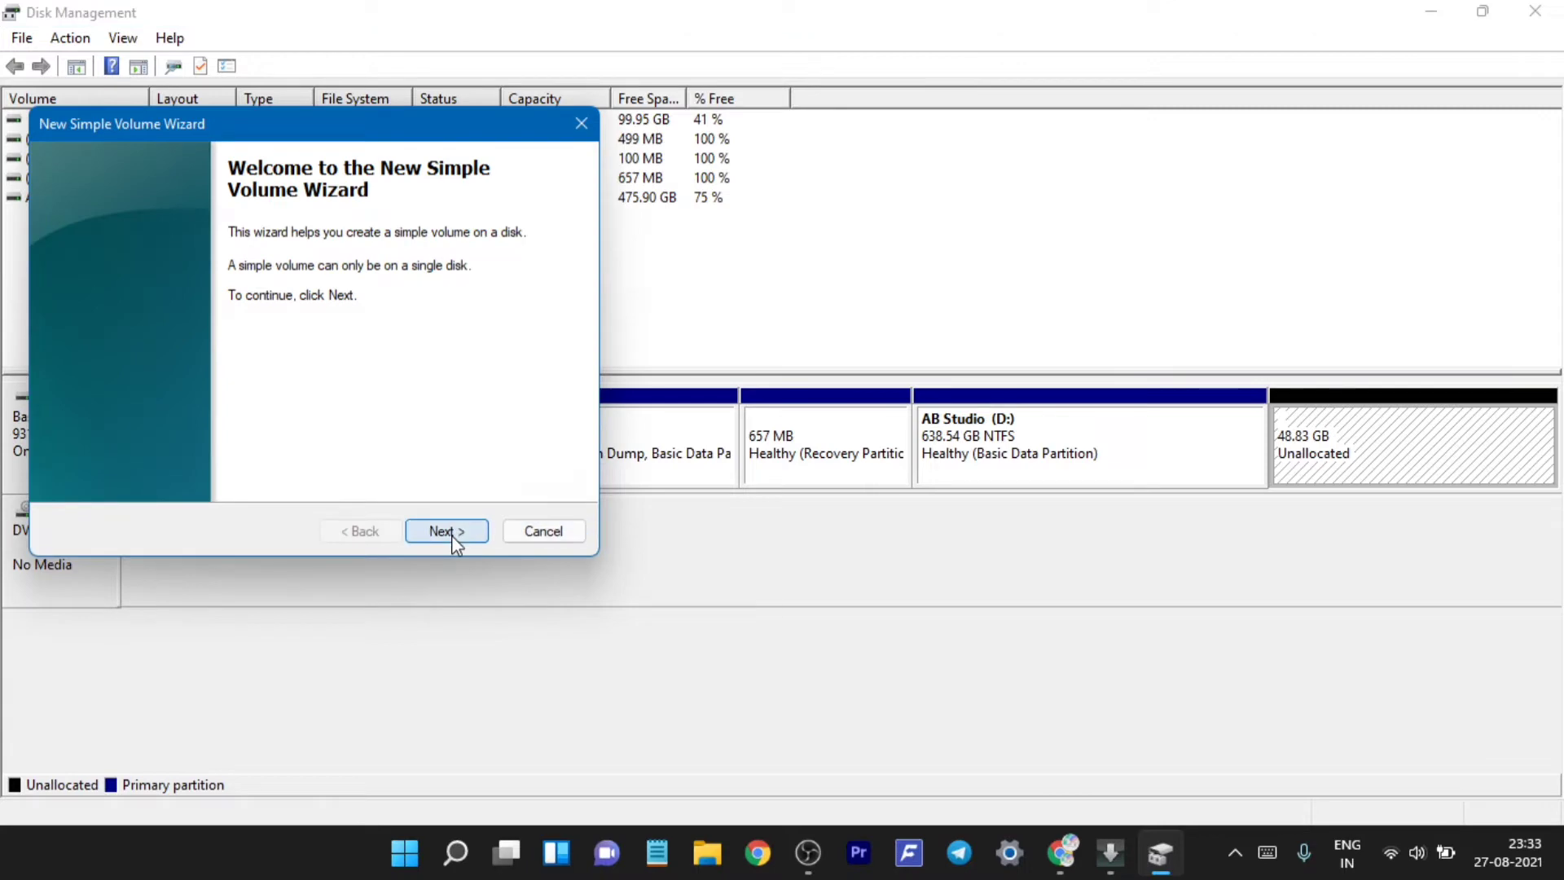
left_click(454, 535)
left_click(454, 541)
left_click(452, 538)
left_click(452, 538)
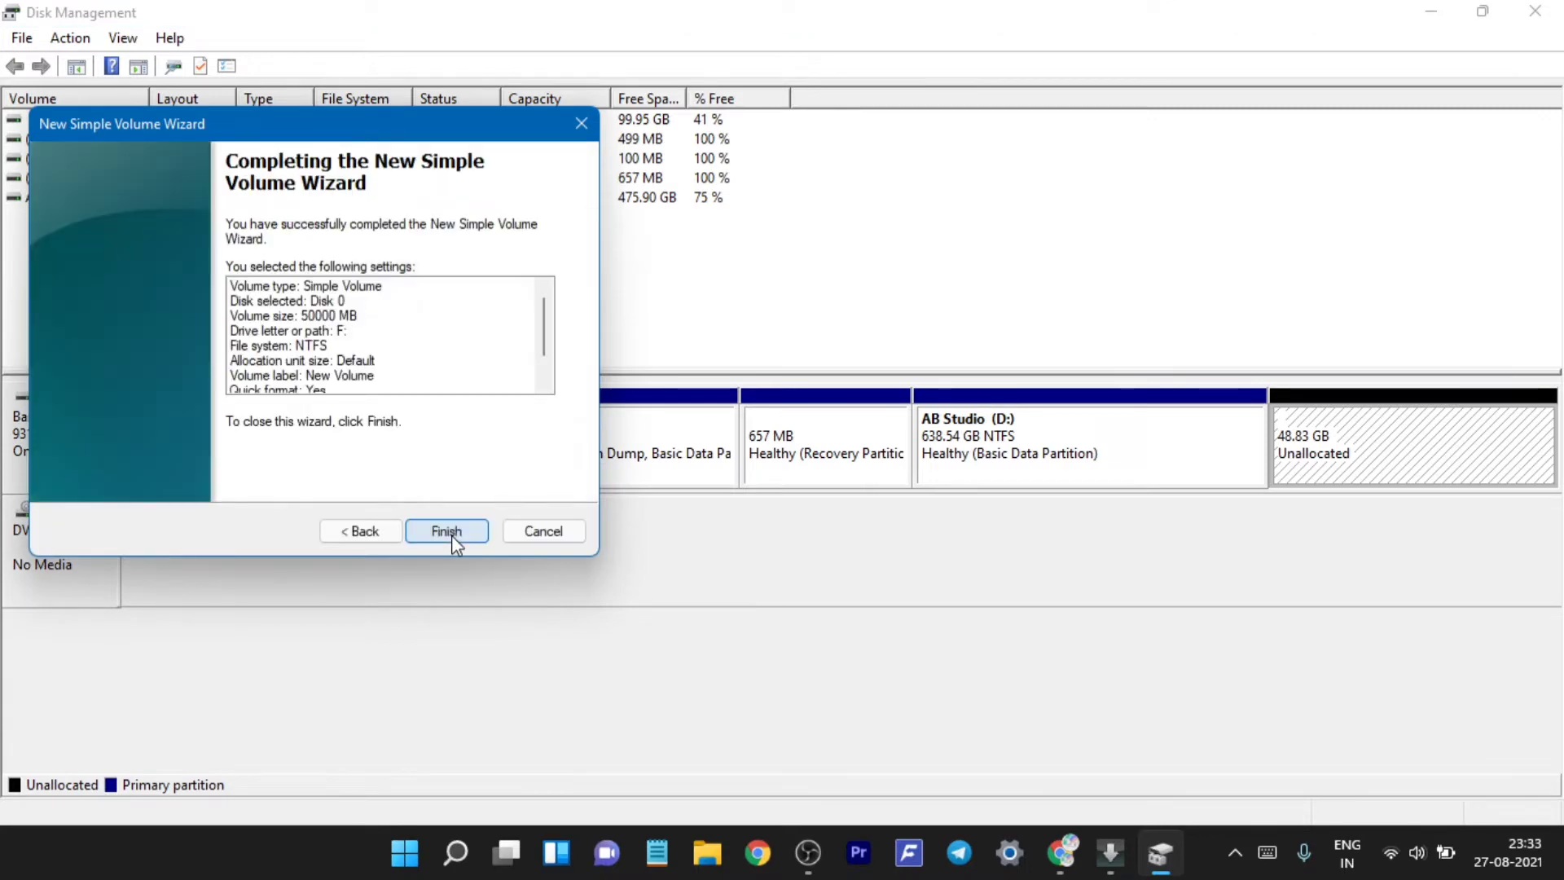
left_click(450, 536)
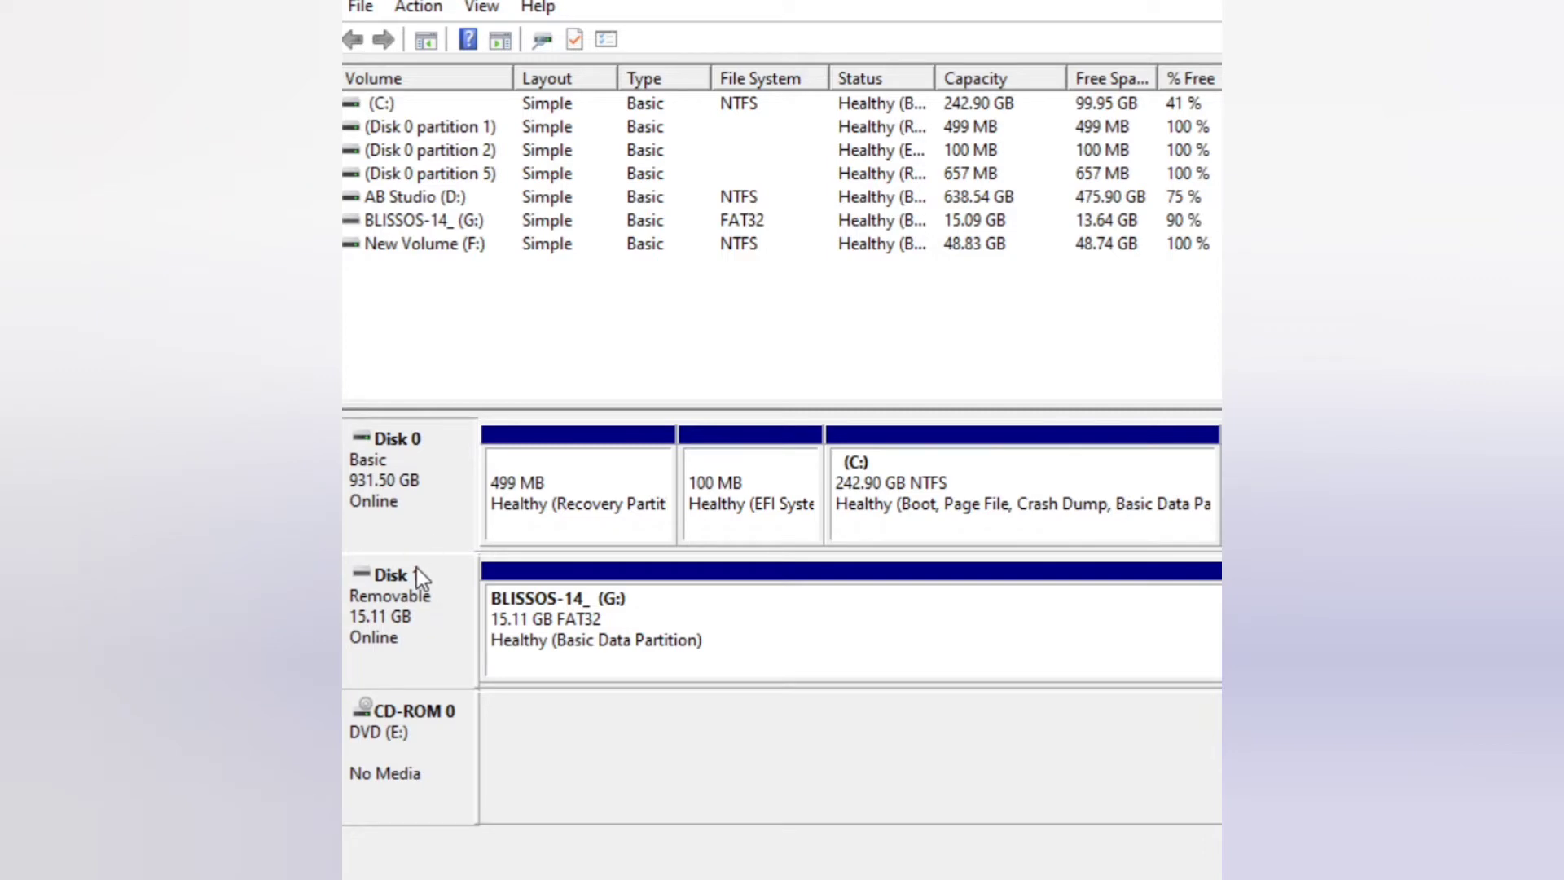
- Check Disk 0's Volumes tab to confirm the GPT partition style, then close the properties
right_click(415, 462)
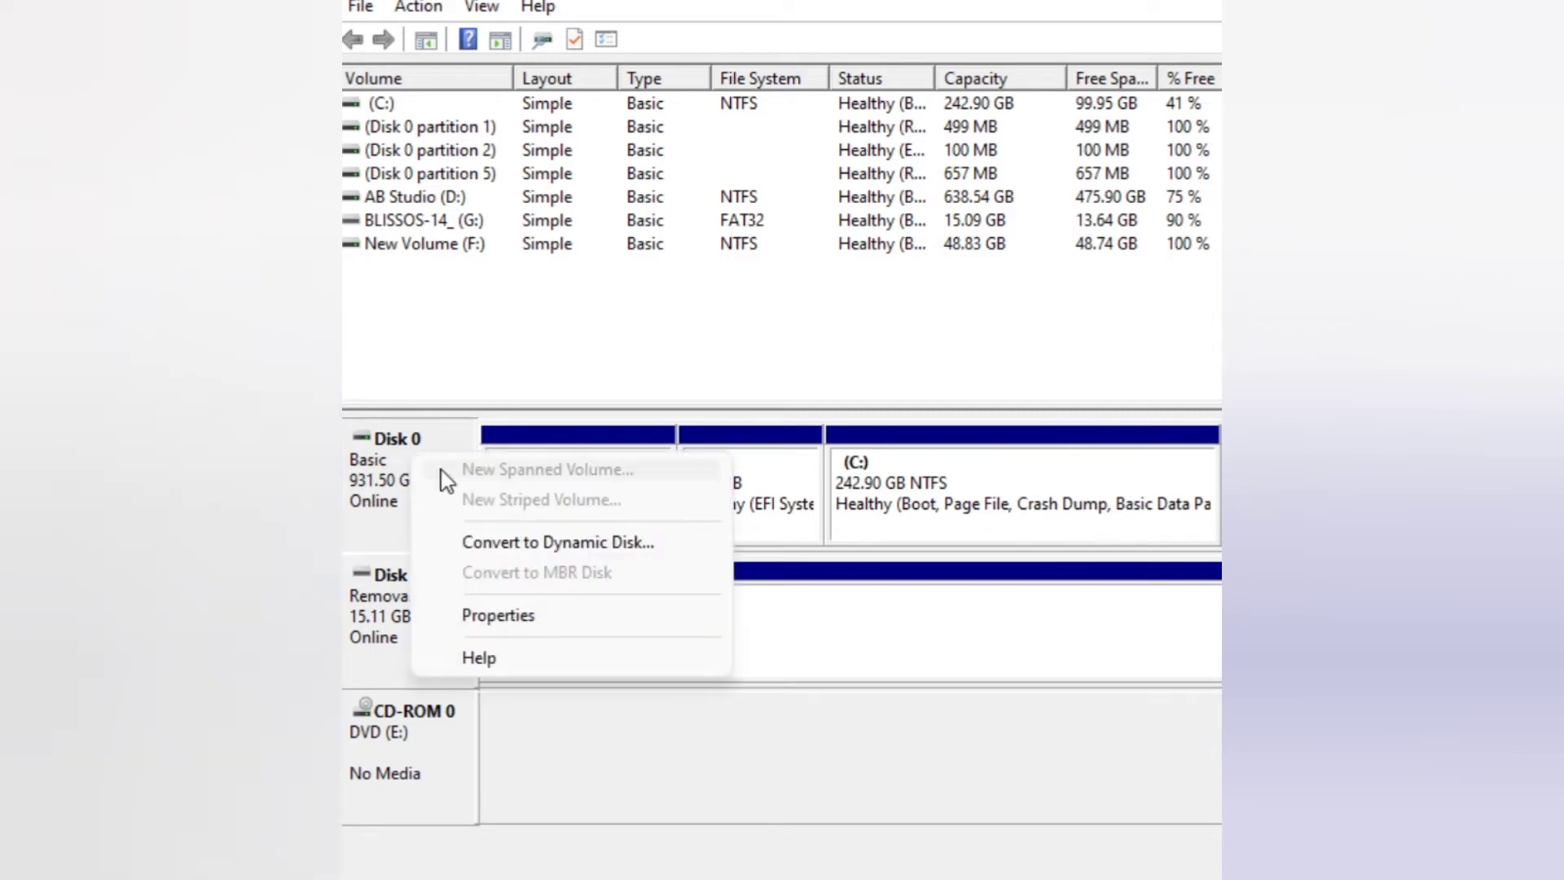
left_click(521, 616)
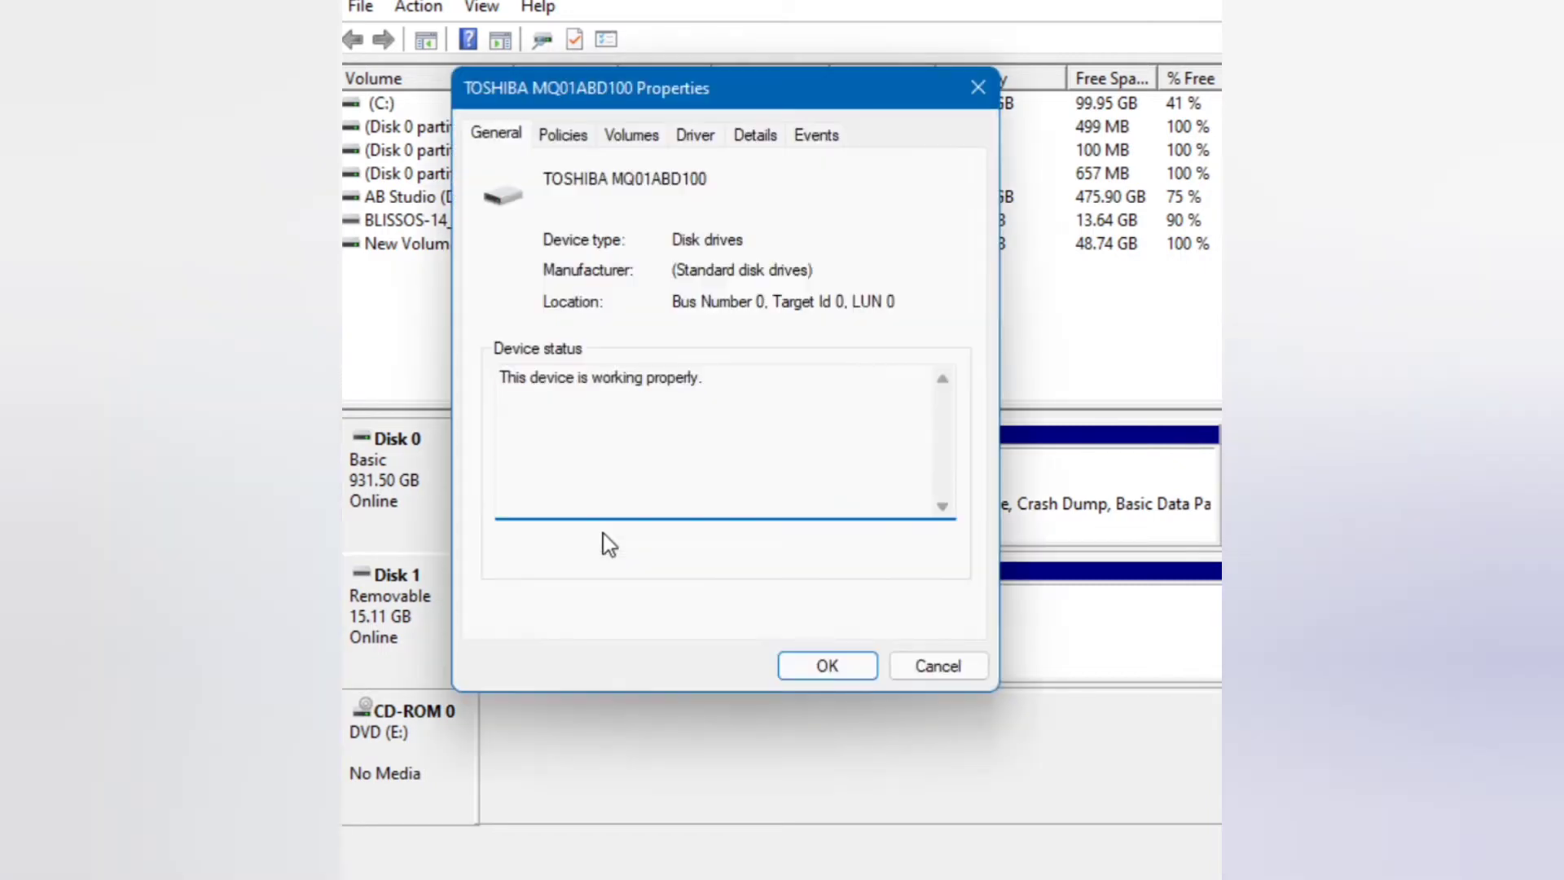
left_click(619, 136)
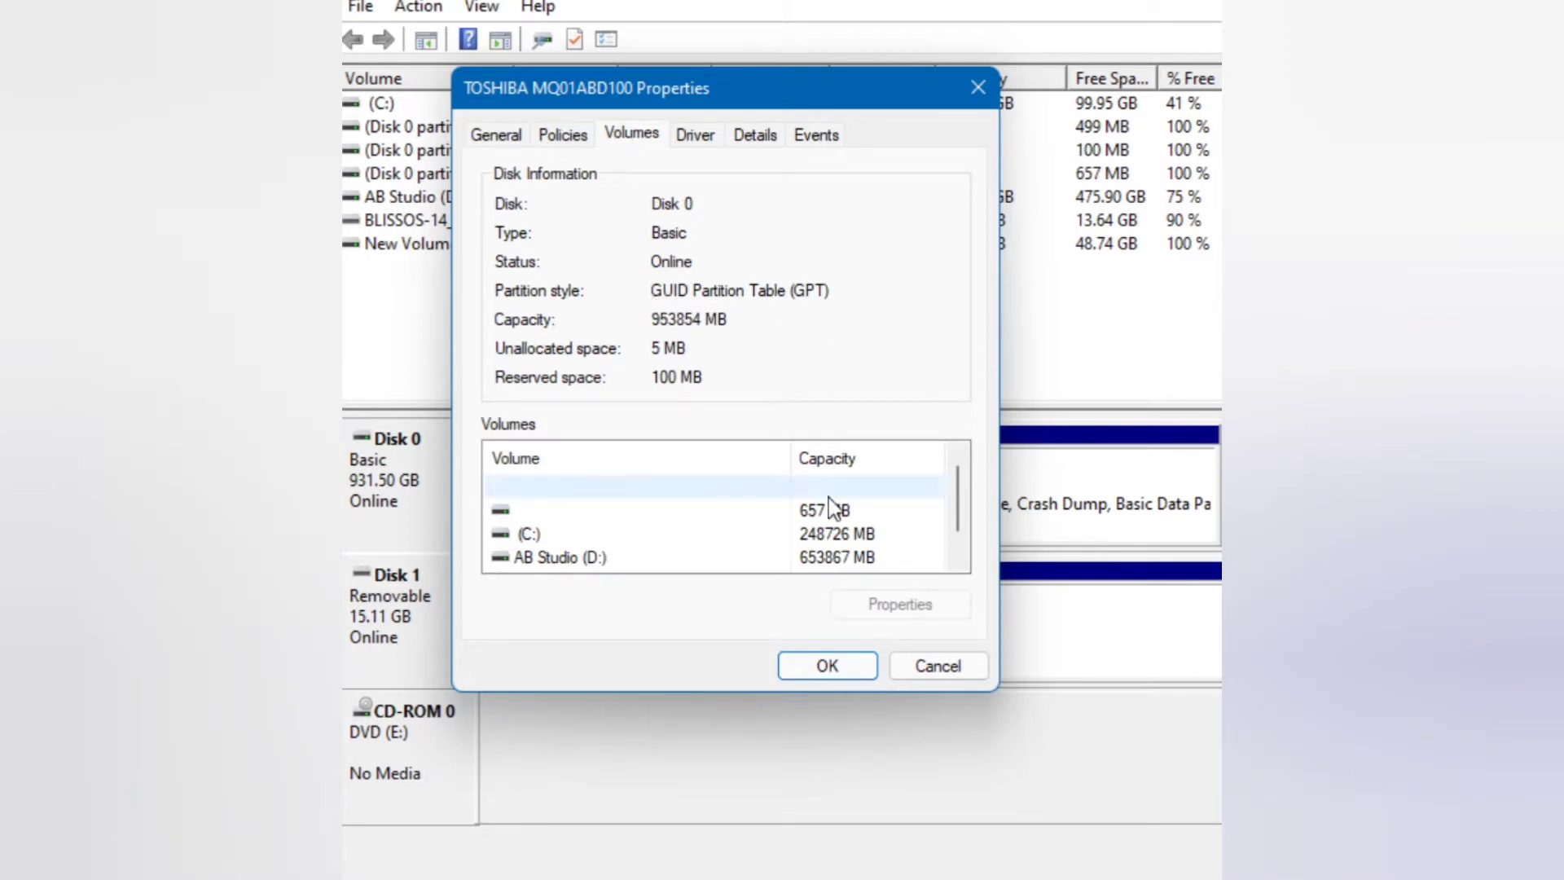
left_click(827, 666)
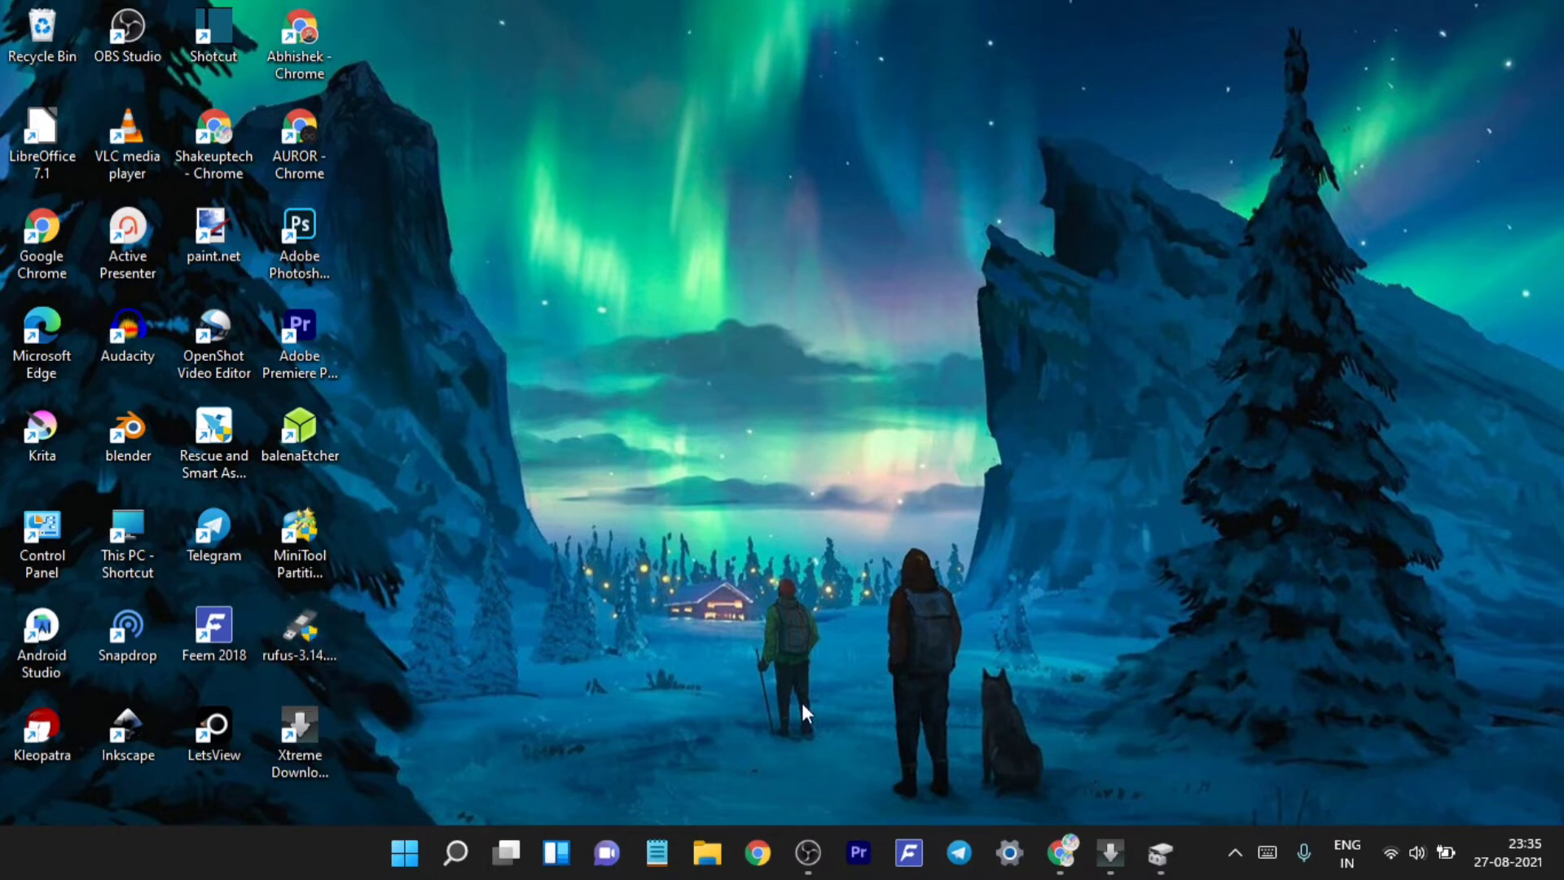
- Launch Rufus and load pearOS_Monterey_64bit-12-beta-2021.07.01.iso from Downloads as the boot image
double_click(316, 627)
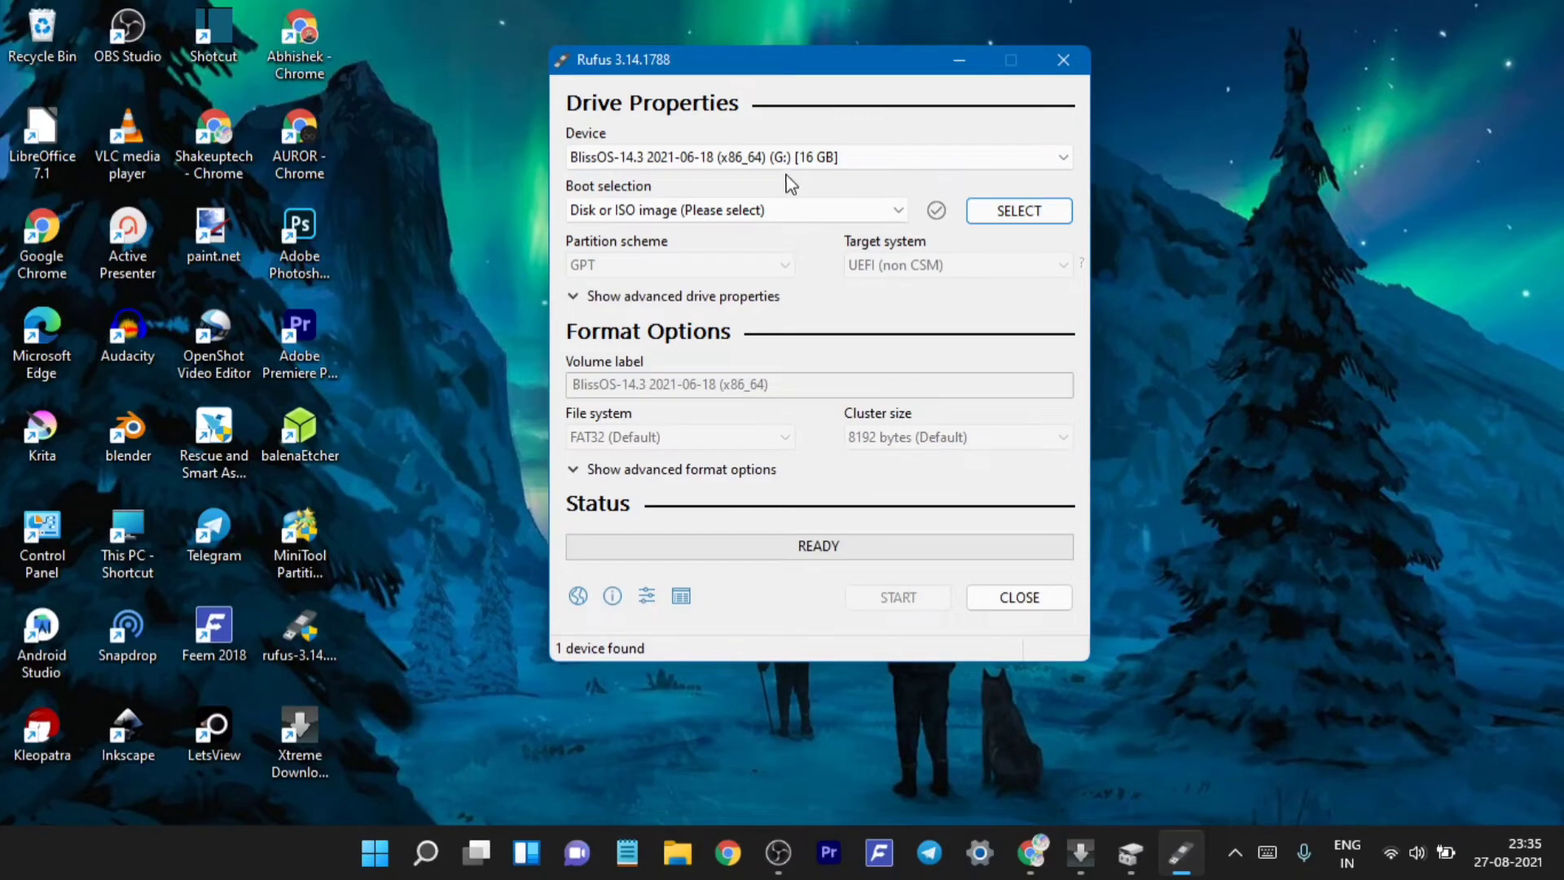
left_click(1020, 213)
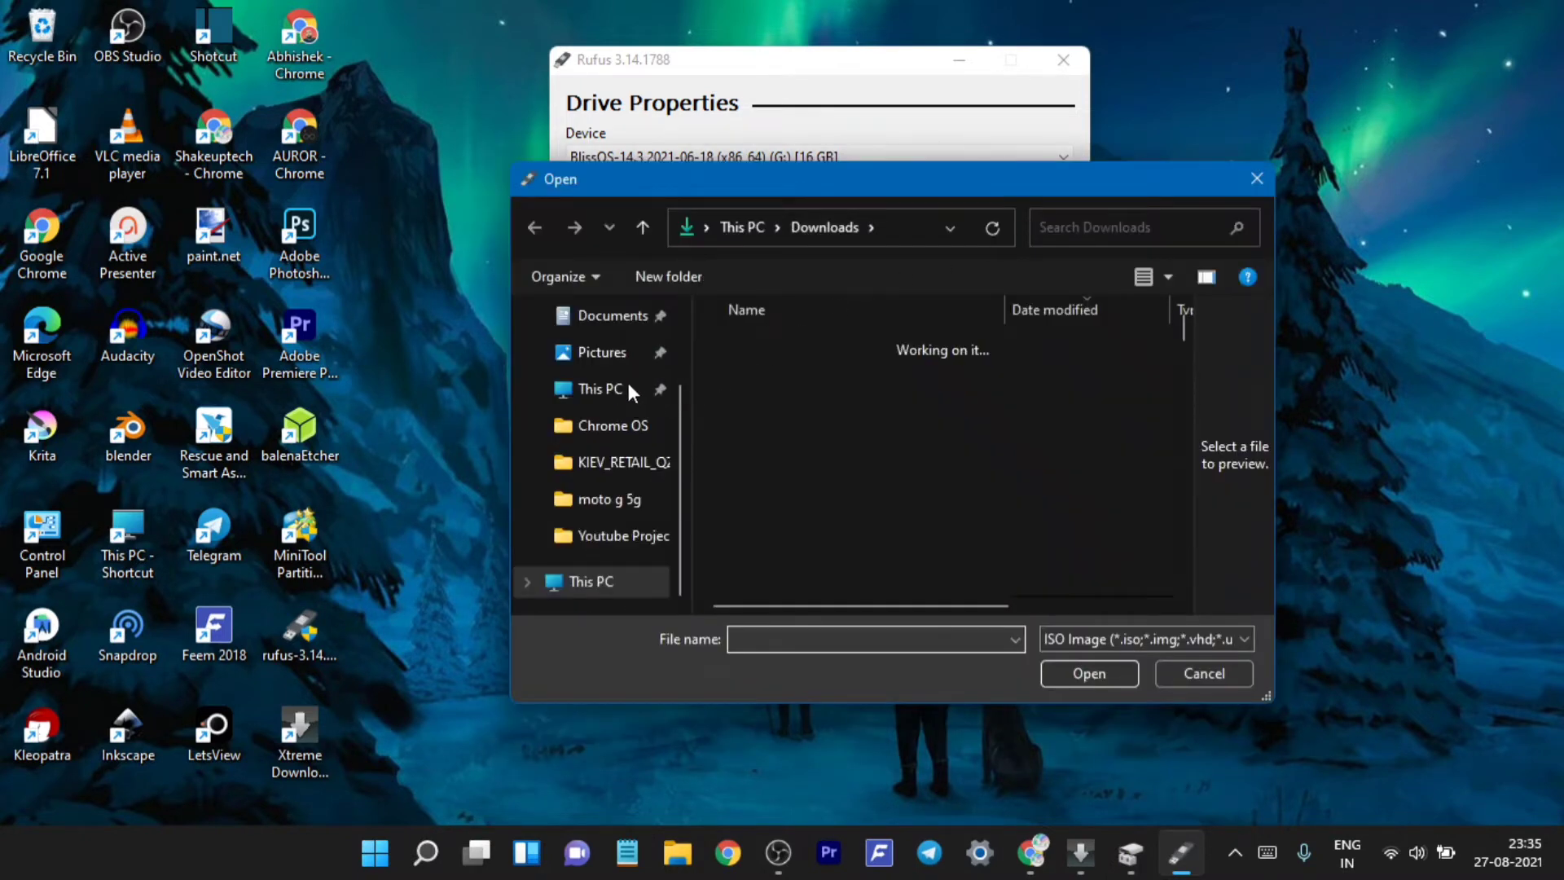
scroll(612, 453, "up", 1)
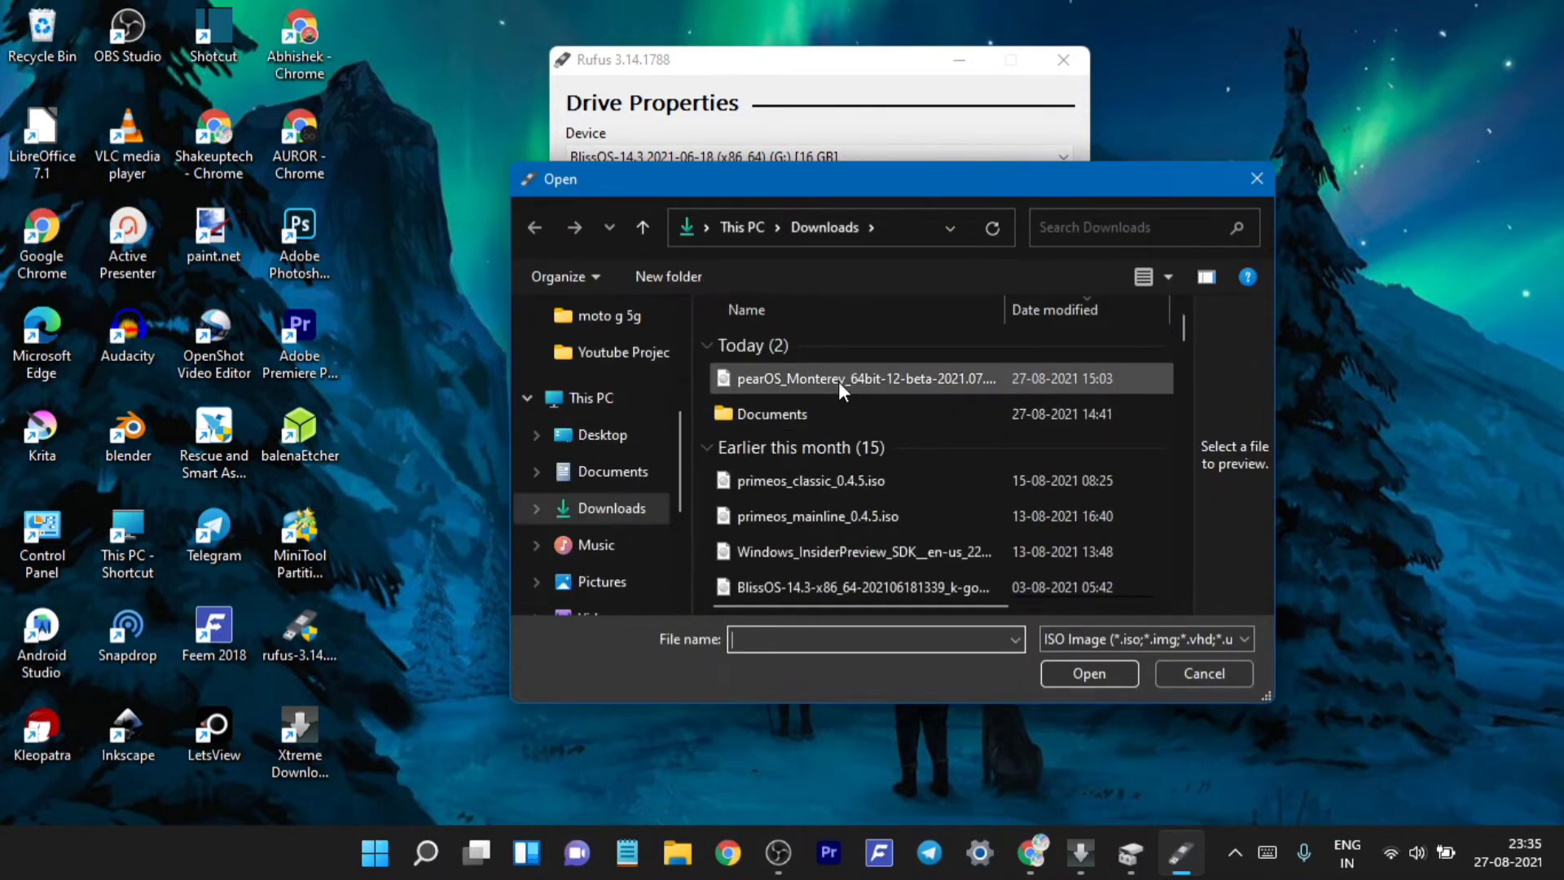
left_click(839, 381)
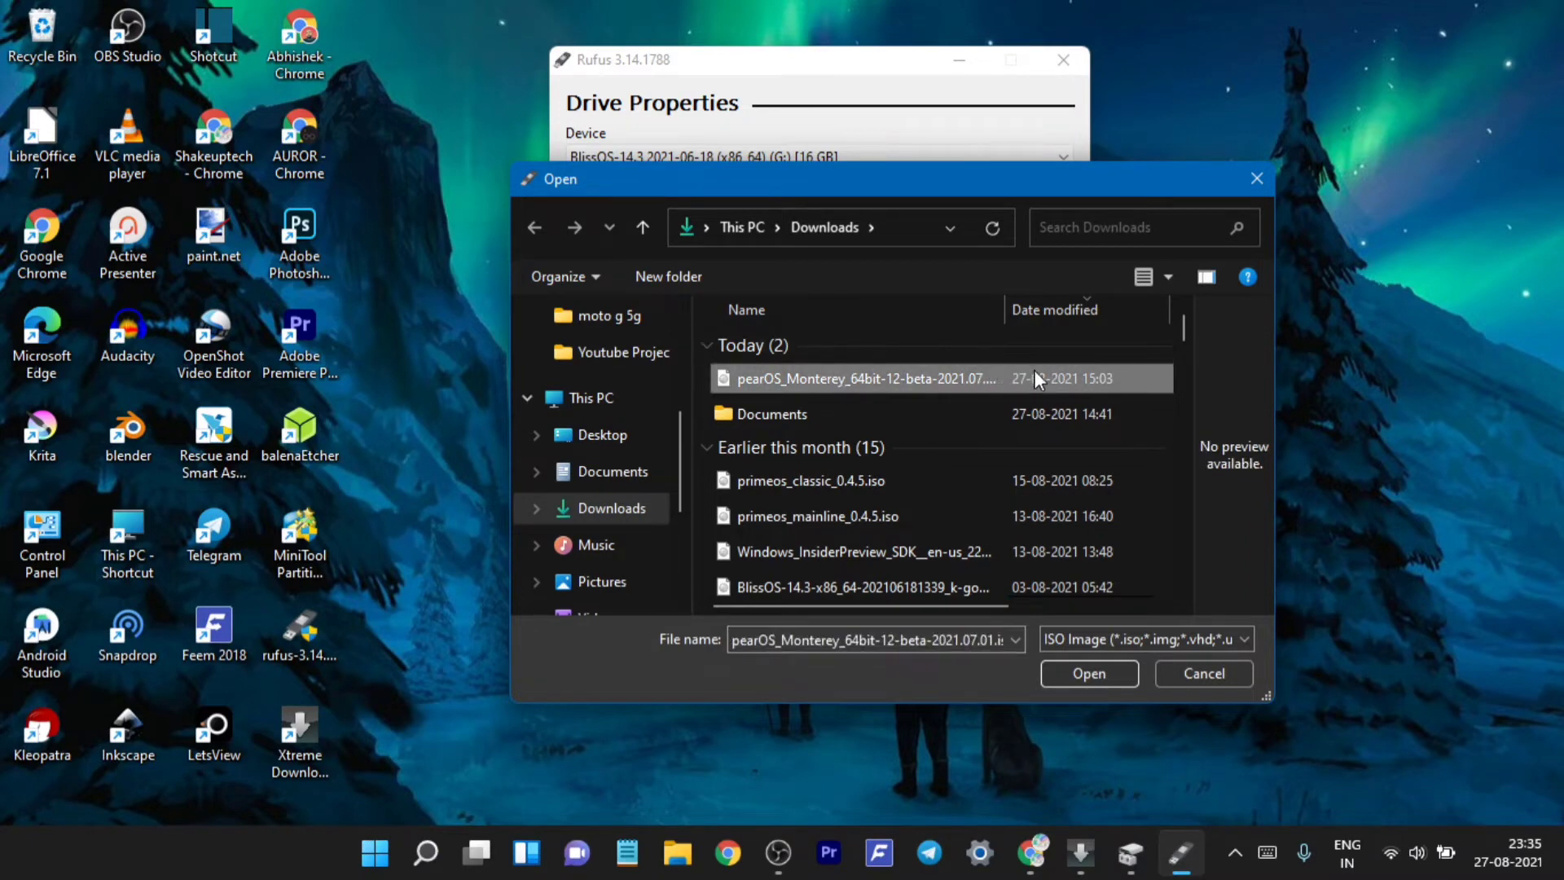
left_click(1107, 674)
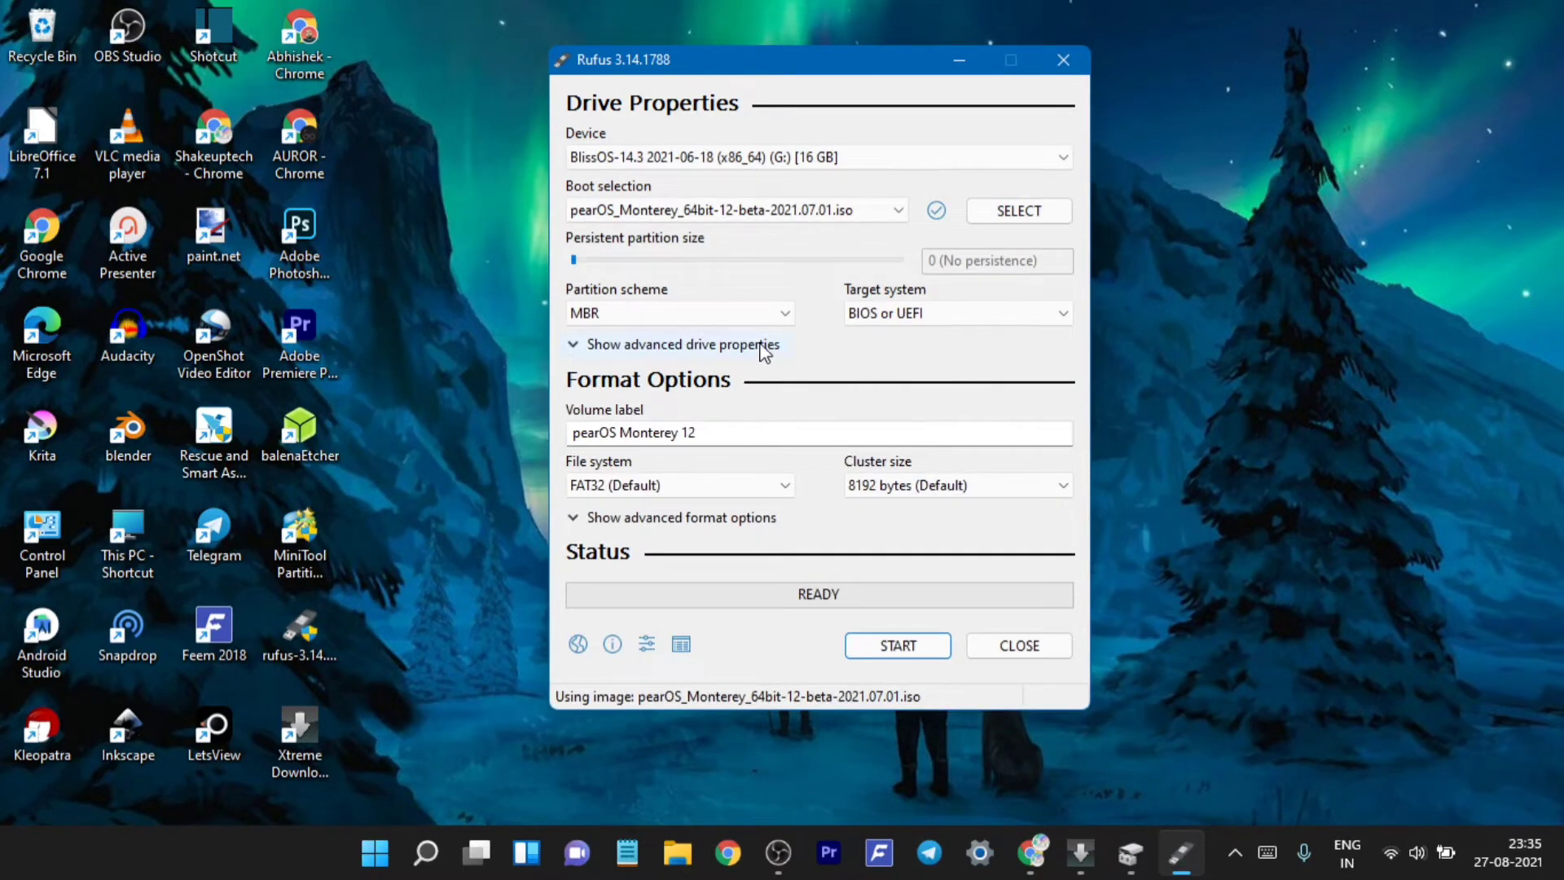
- Write the ISO to the USB with GPT scheme in ISOHybrid mode, then close Rufus
left_click(699, 314)
left_click(705, 352)
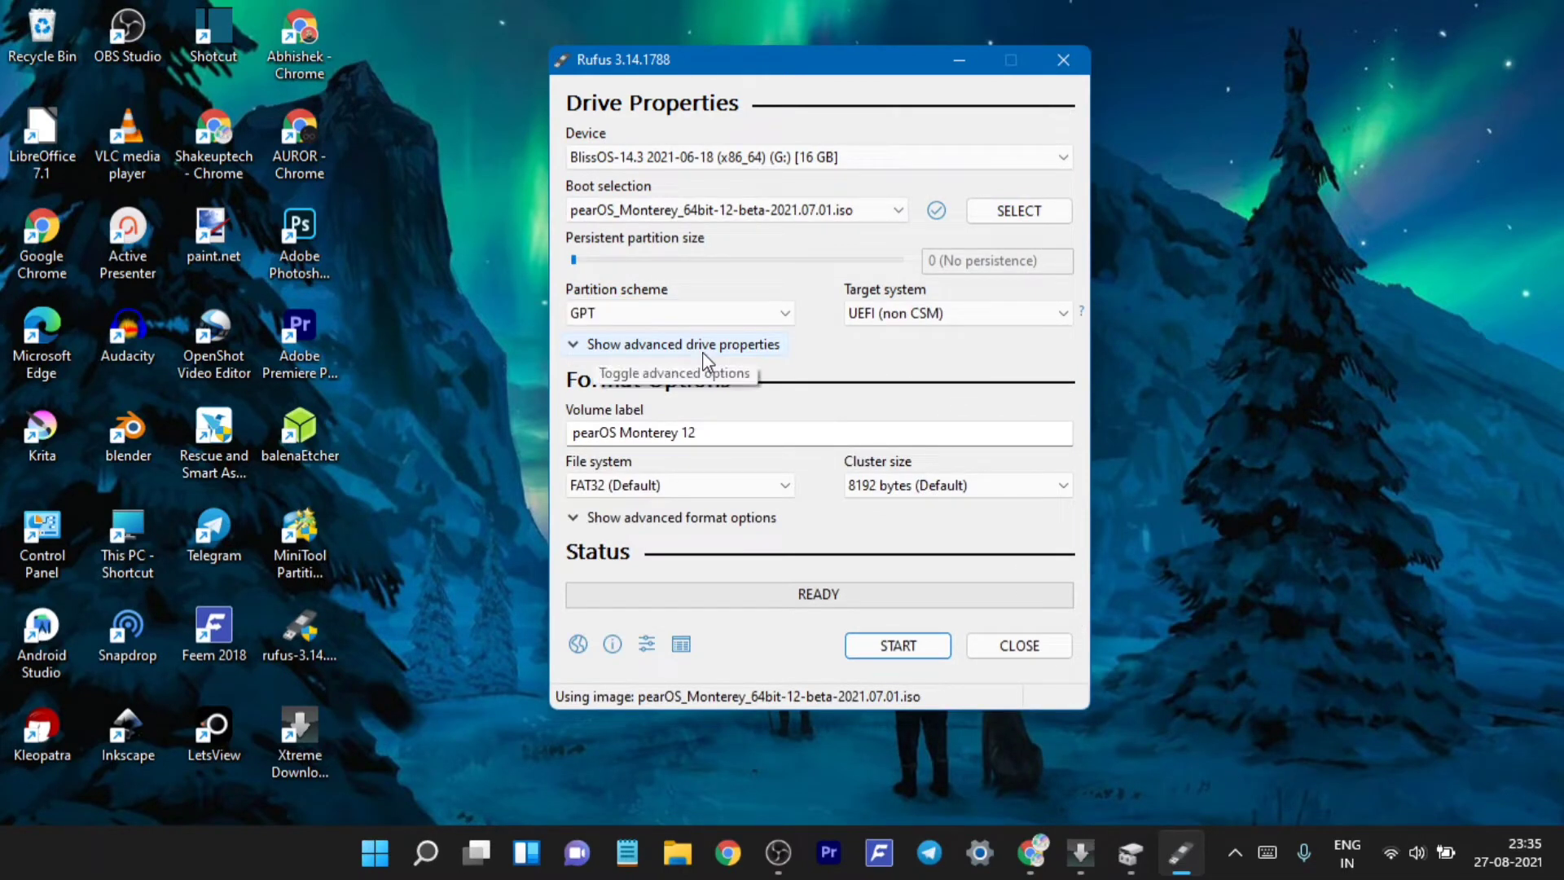
left_click(896, 648)
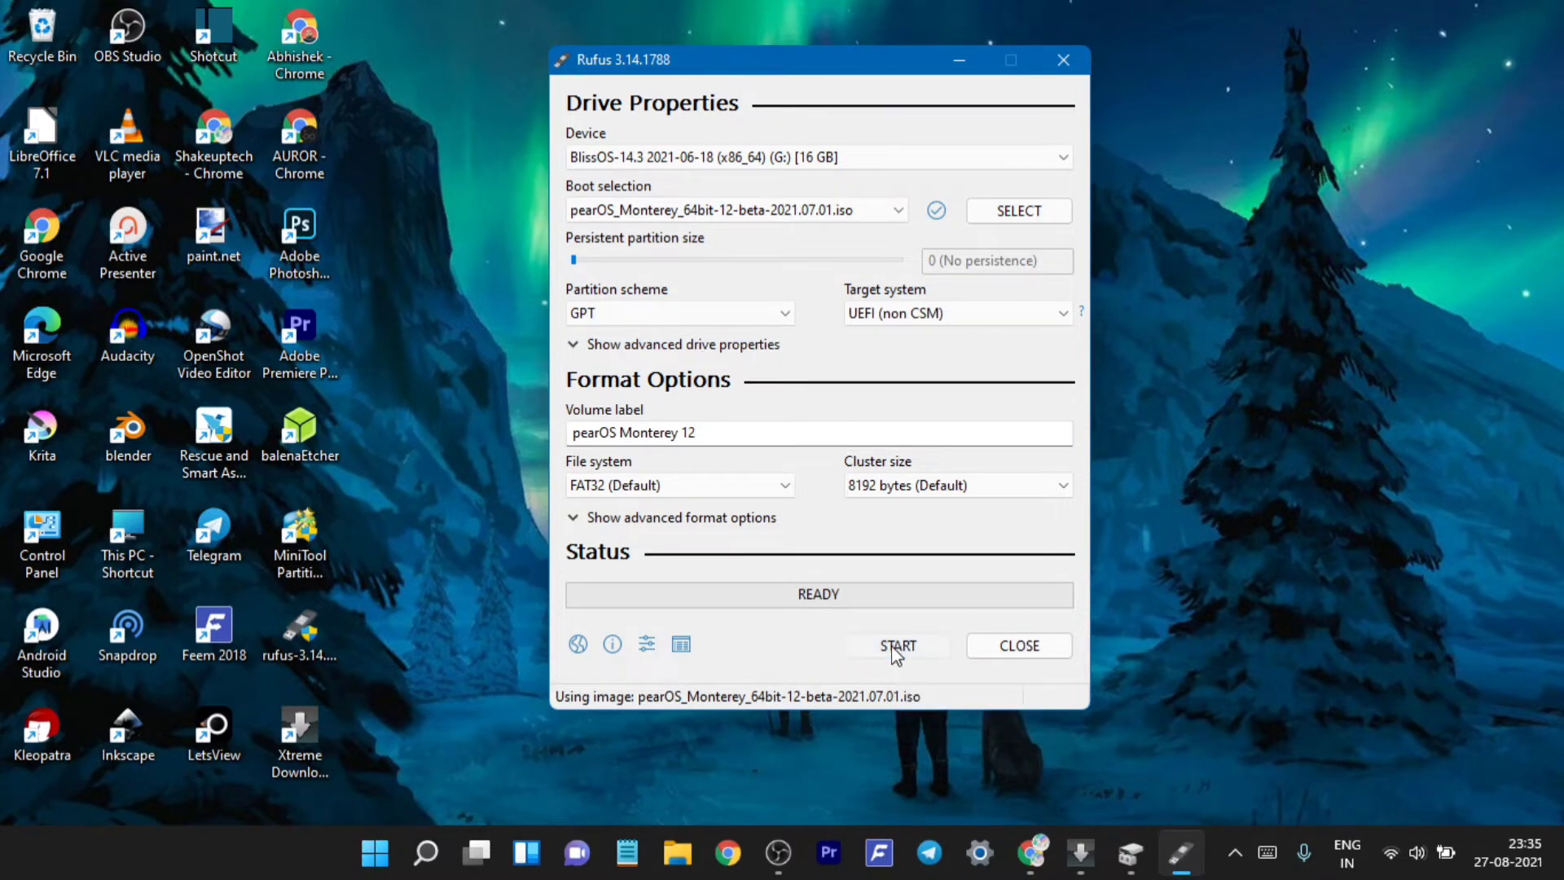
left_click(916, 533)
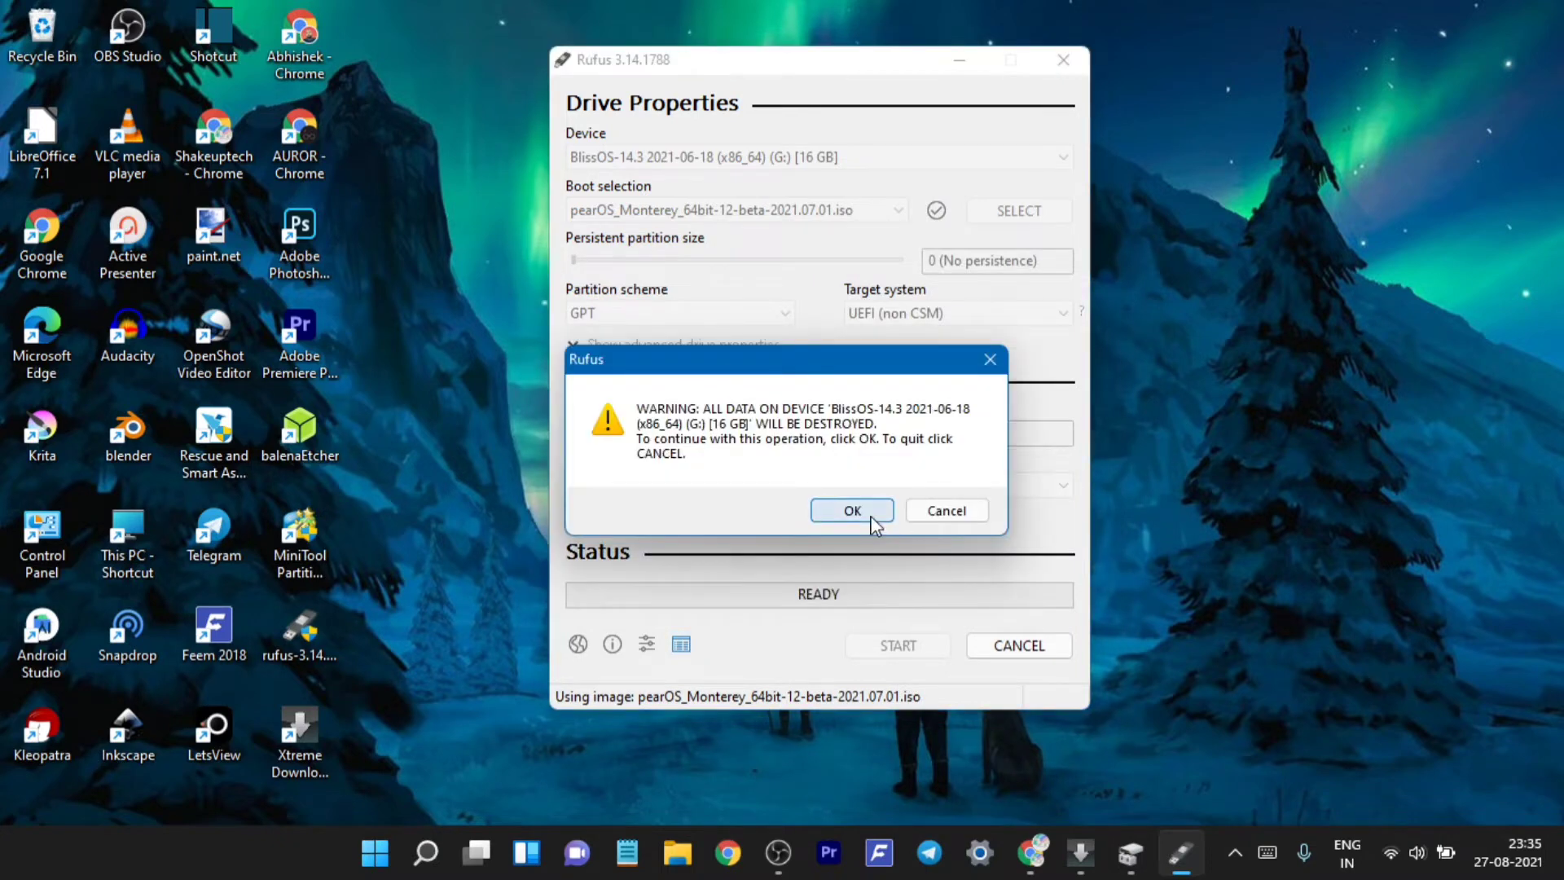
left_click(871, 519)
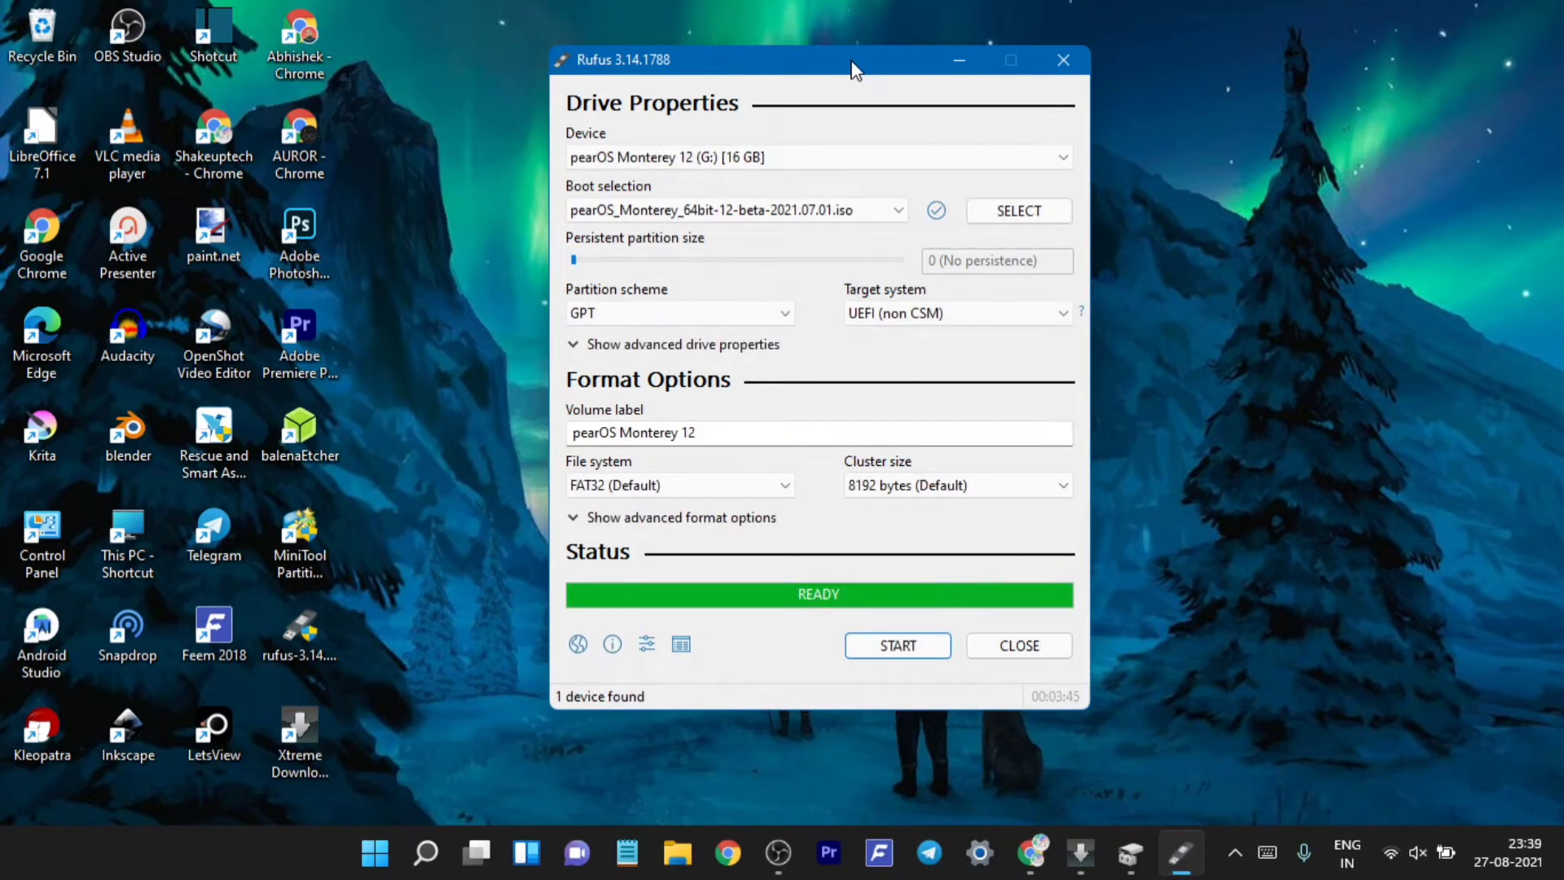
mouse_move(853, 70)
left_mouse_down()
mouse_move(897, 84)
mouse_move(870, 63)
left_mouse_up()
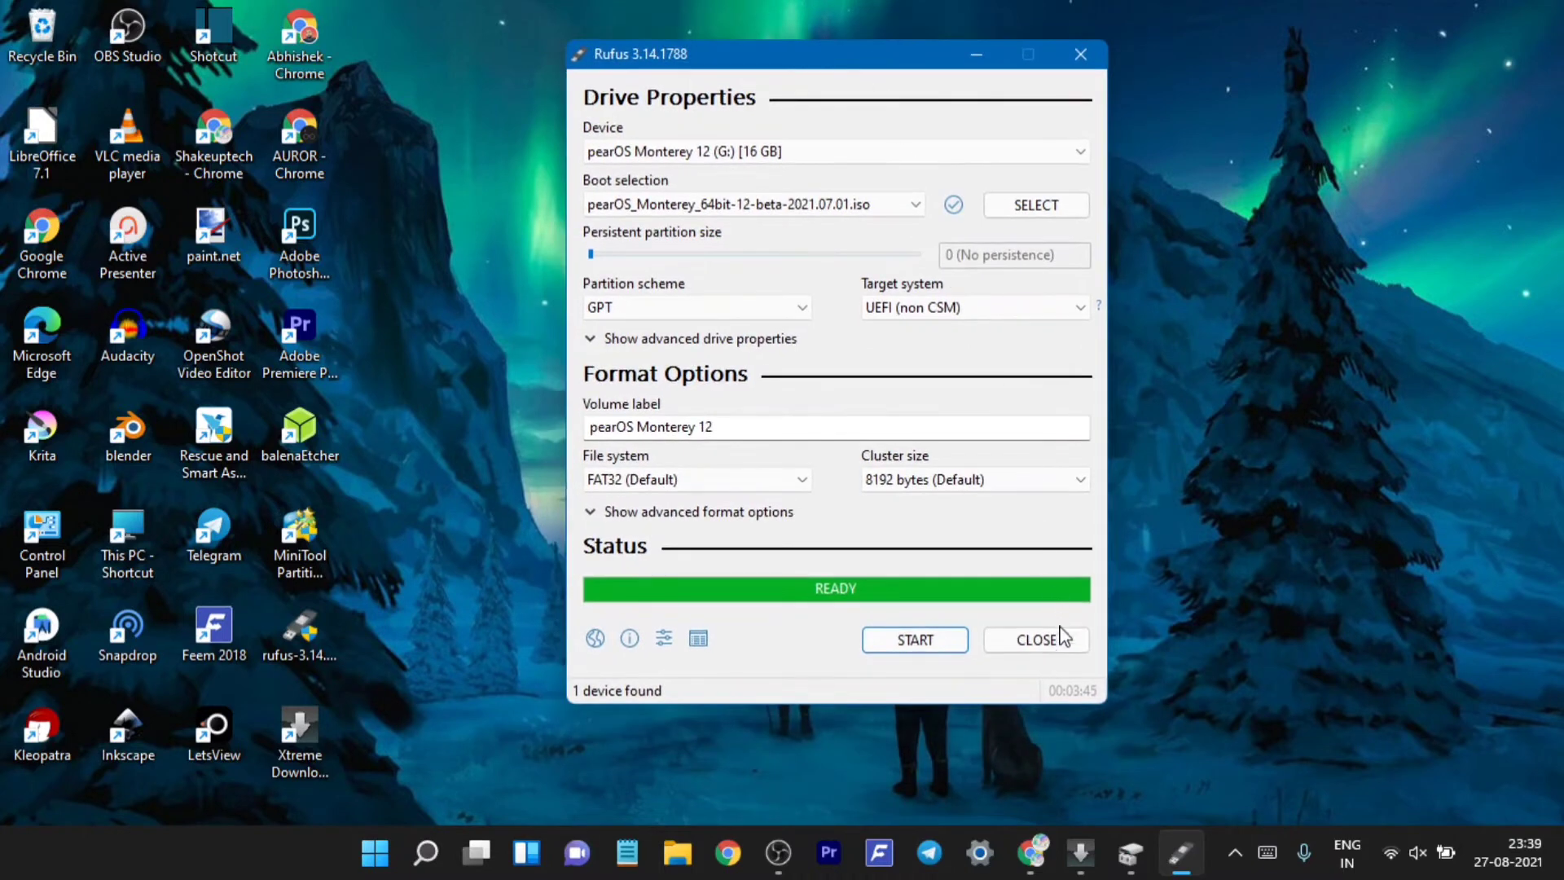
left_click(1037, 640)
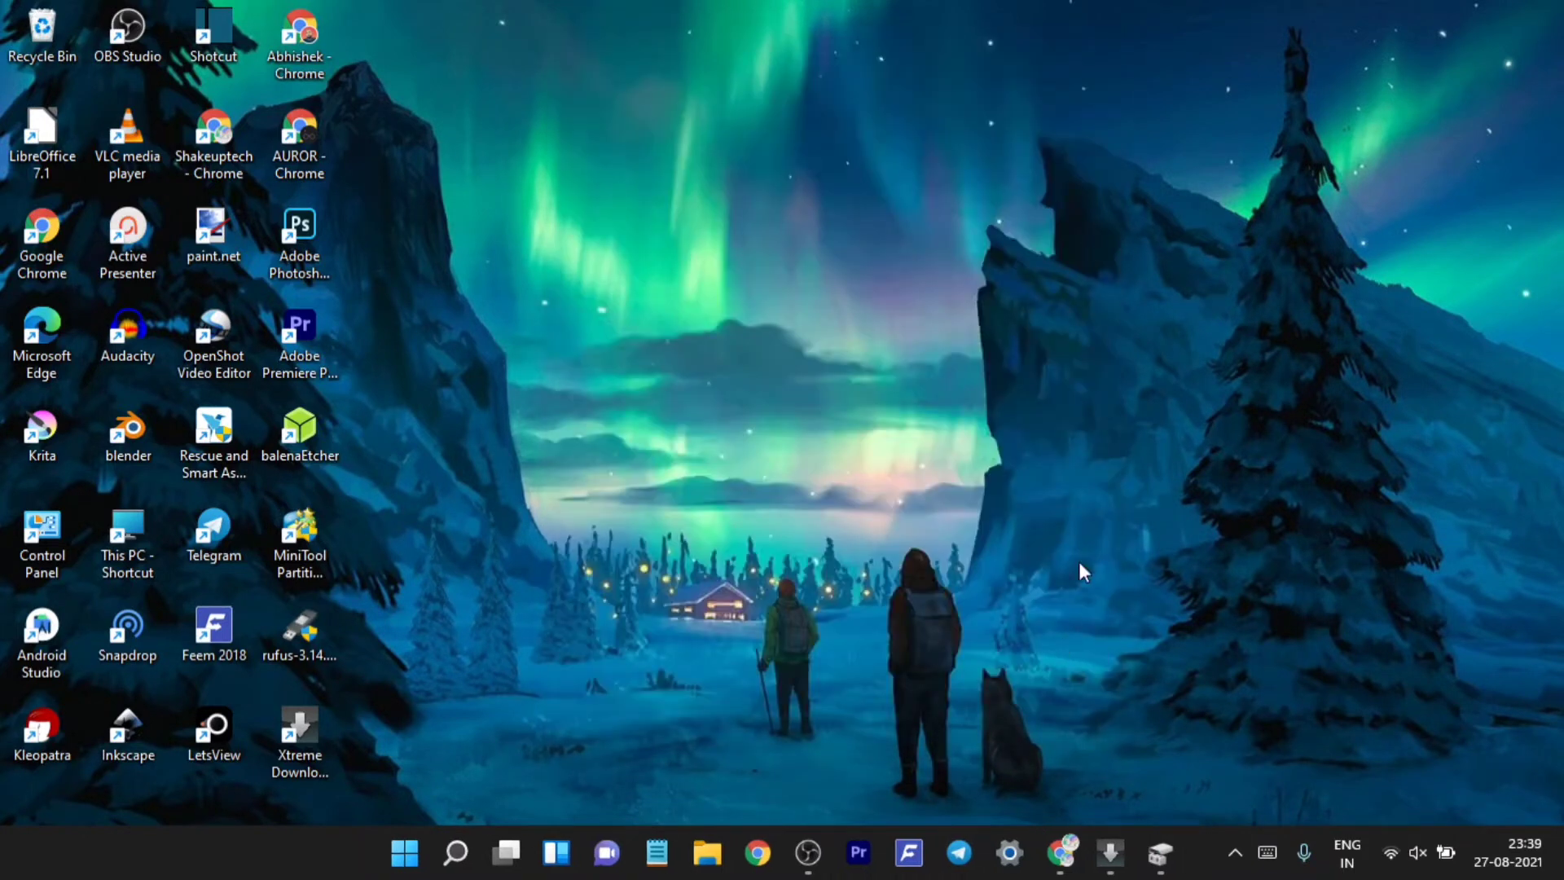
- Shut down Windows and boot the laptop from USB Hard Drive (UEFI) via HP Boot Manager
right_click(395, 853)
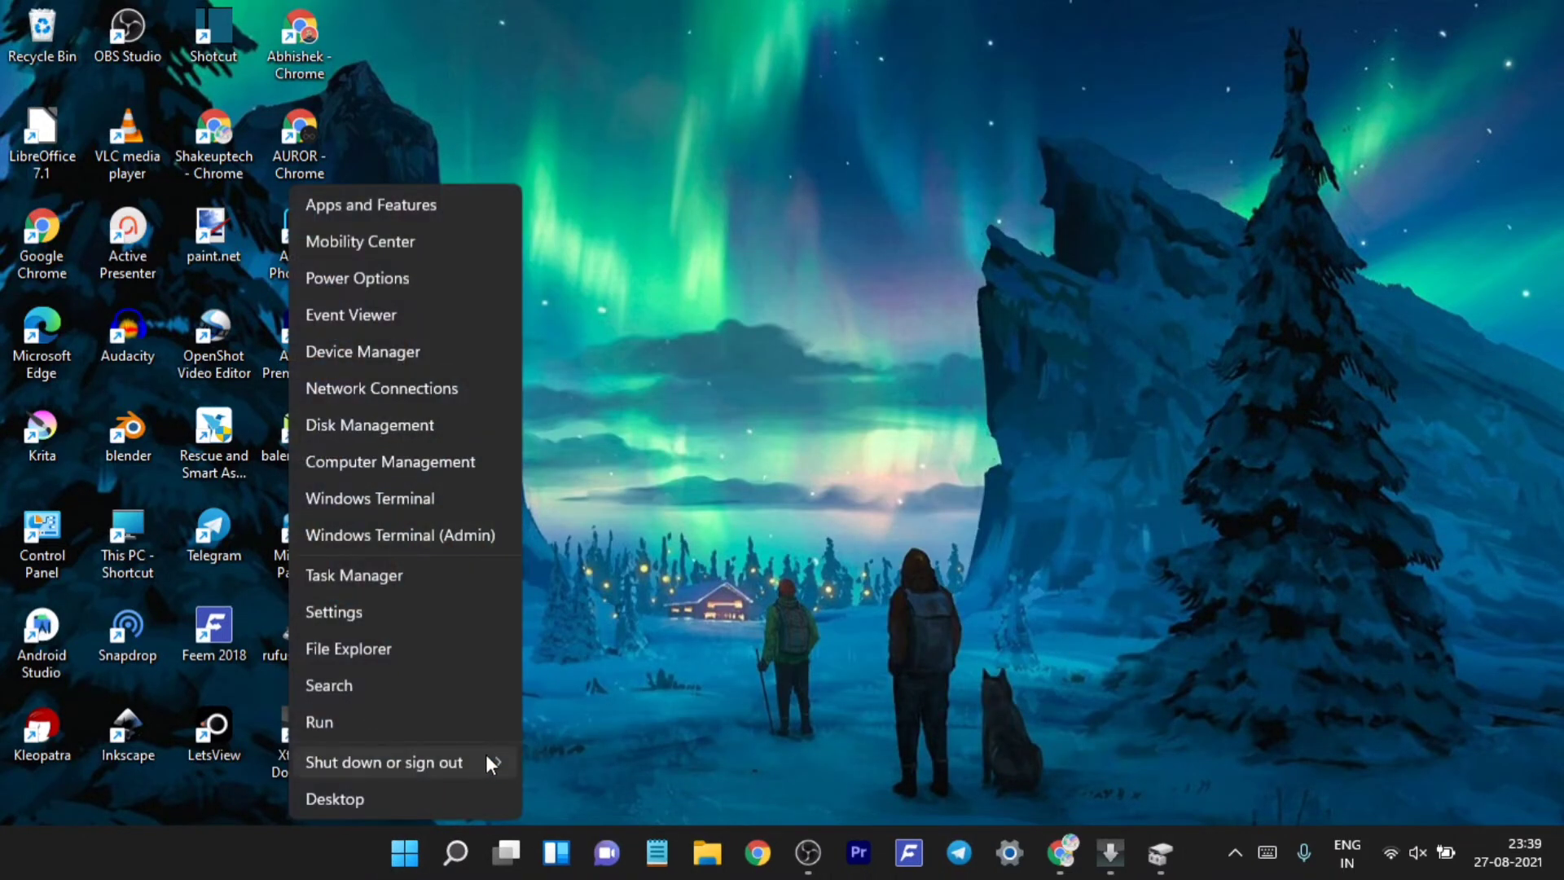
mouse_move(491, 756)
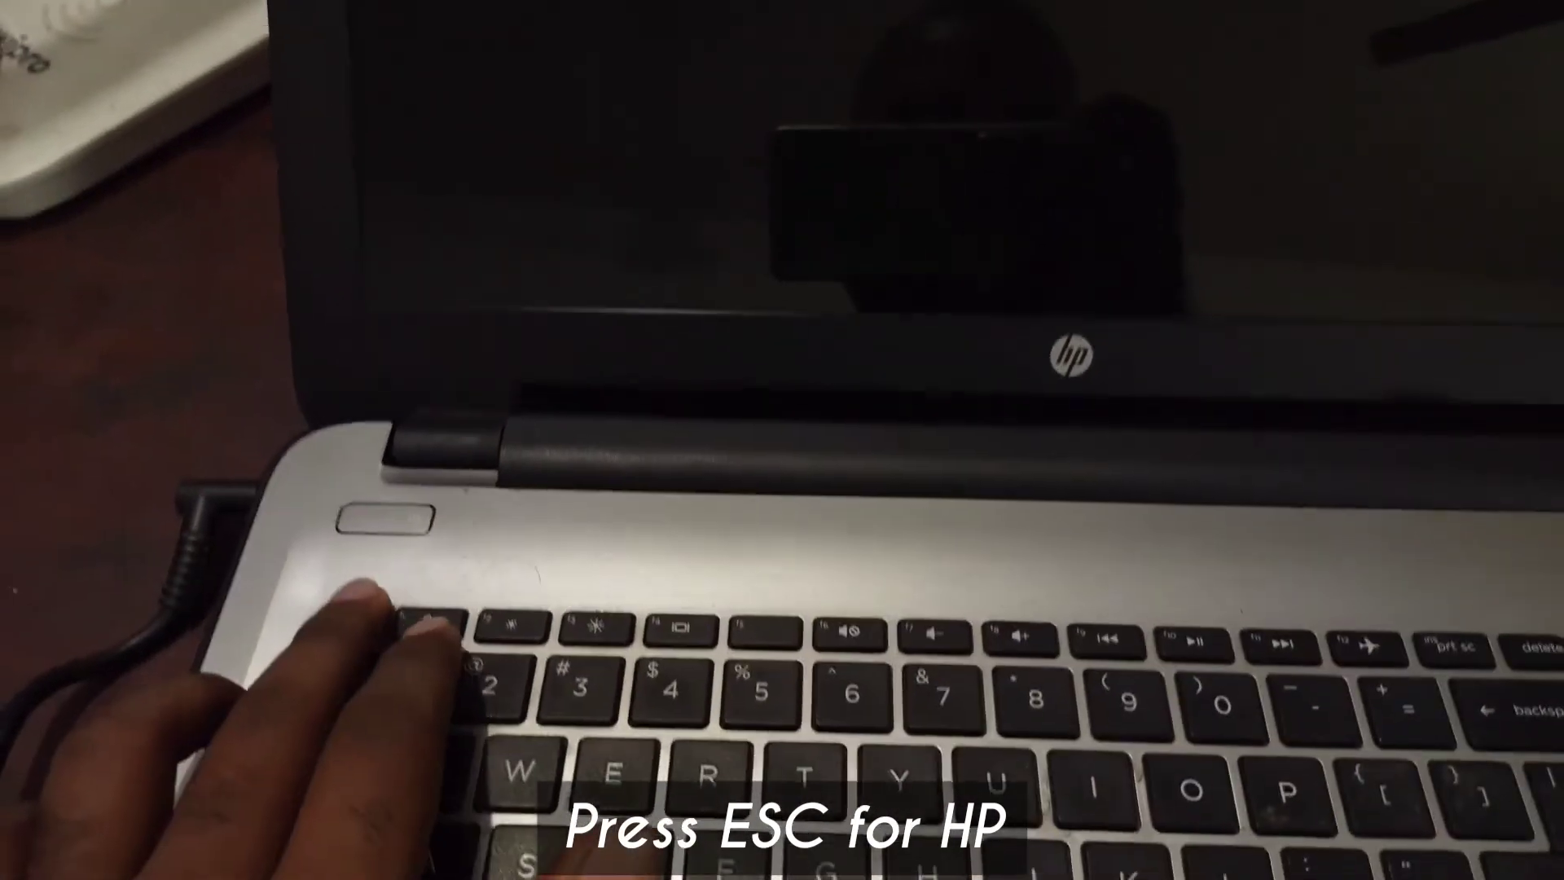
key("Escape")
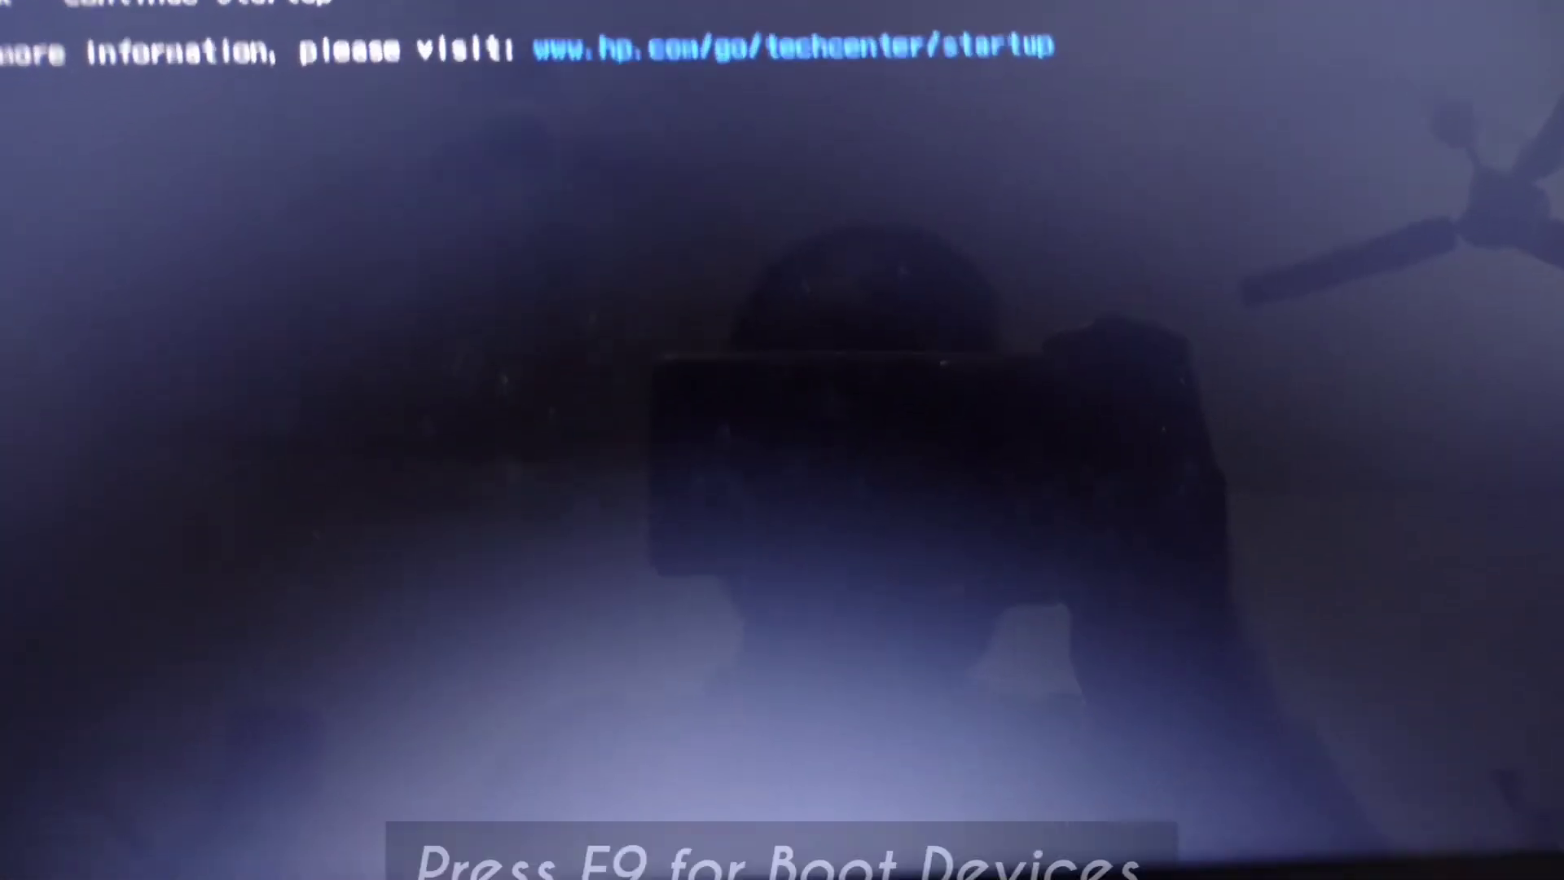
key("F9")
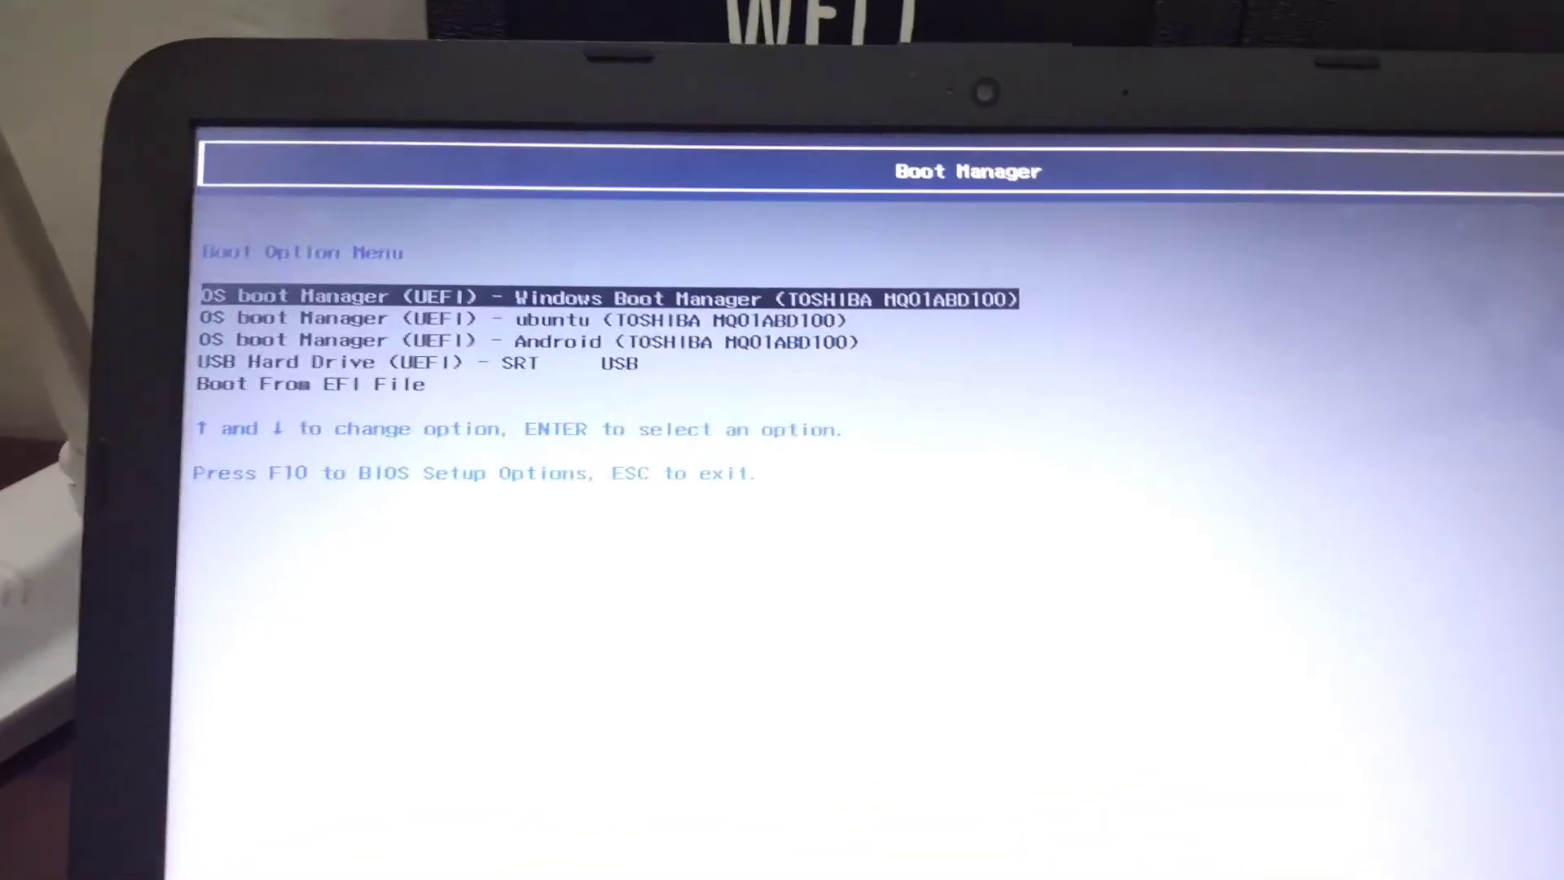
key("Down")
key("Down")
key("Down")
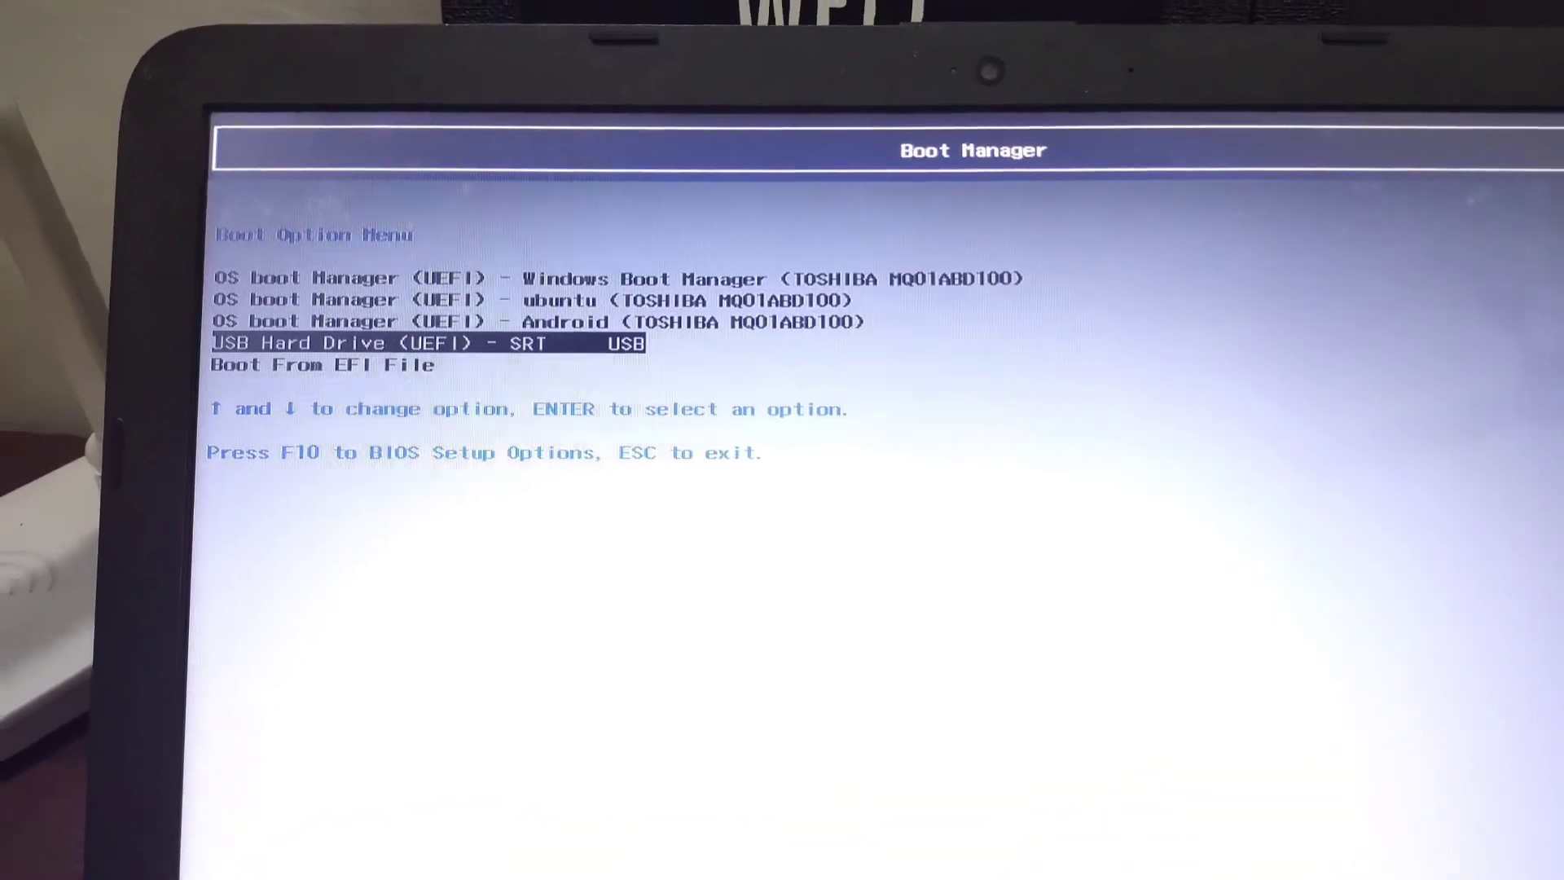
key("Return")
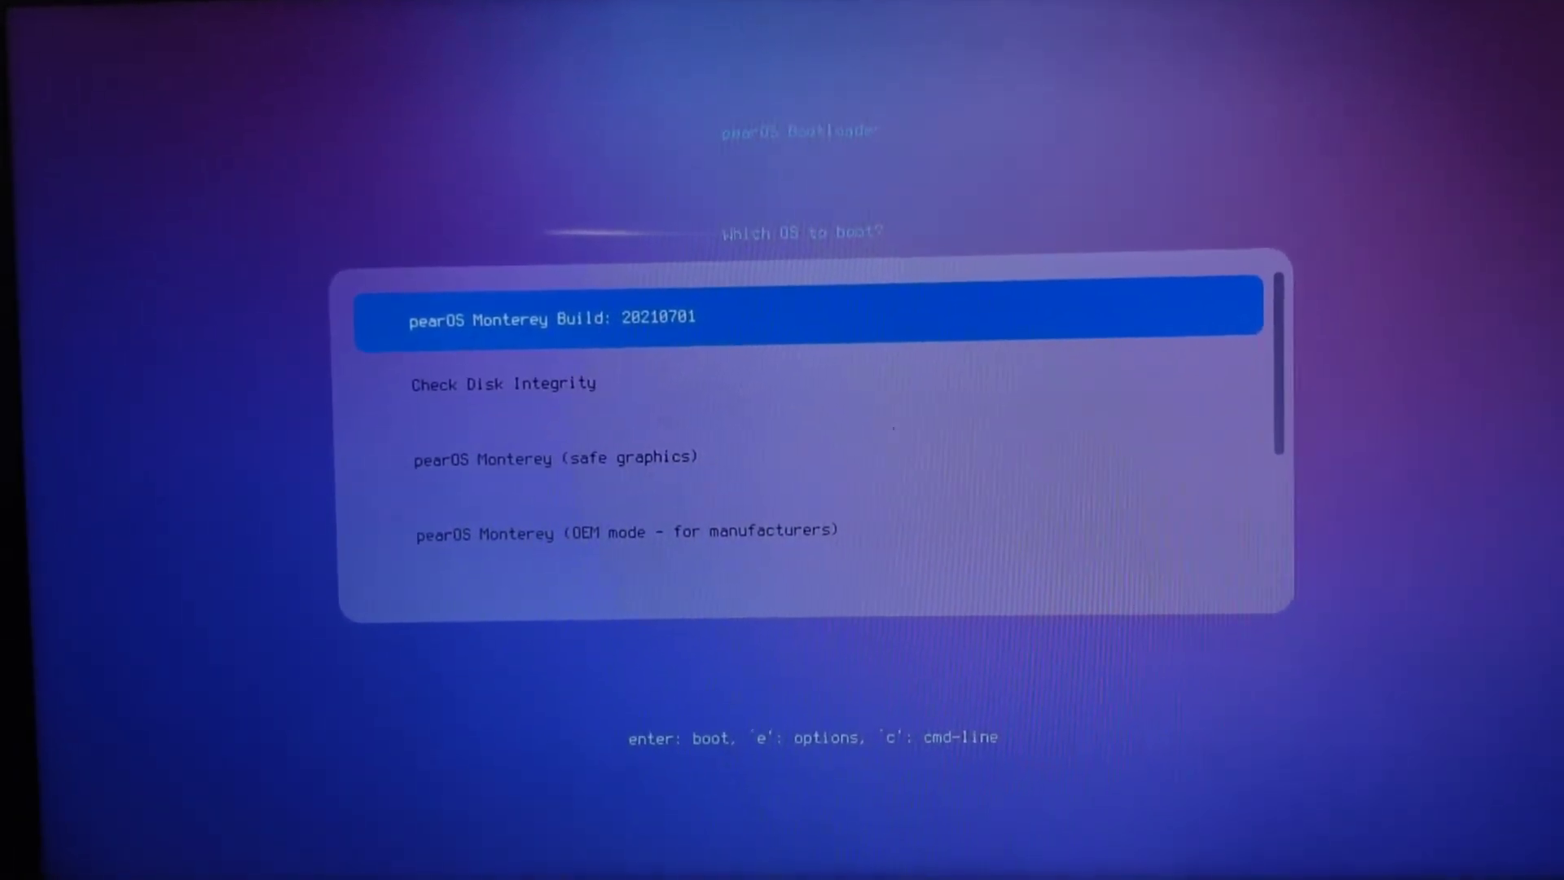
- Boot the 'pearOS Monterey Build: 20210701' entry from the pearOS Bootloader menu
key("Down")
key("Down")
key("Down")
key("Down")
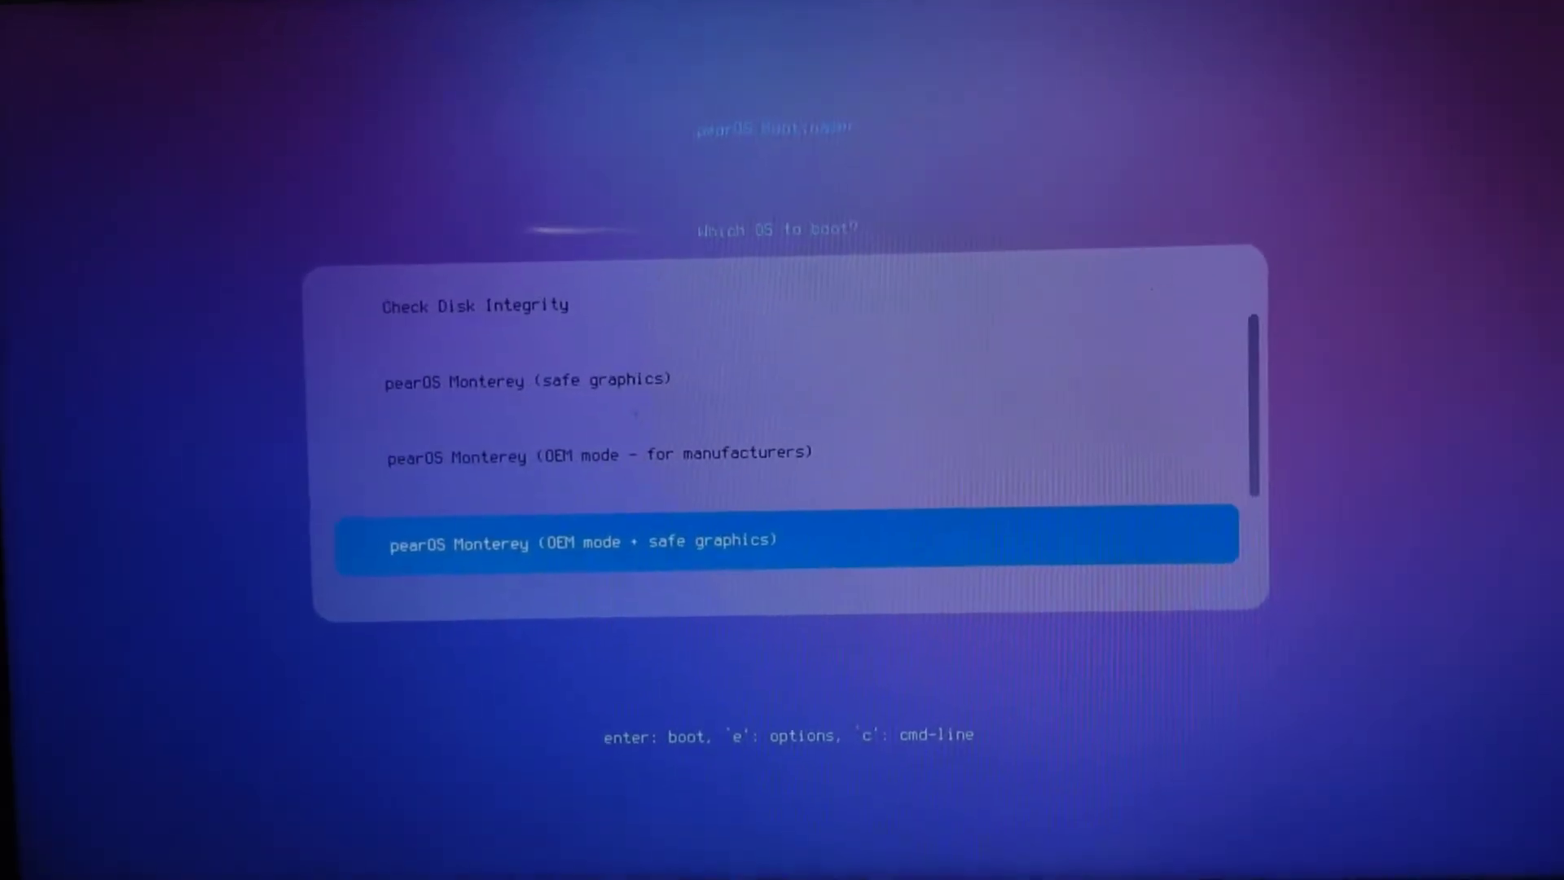
key("Down")
key("Down")
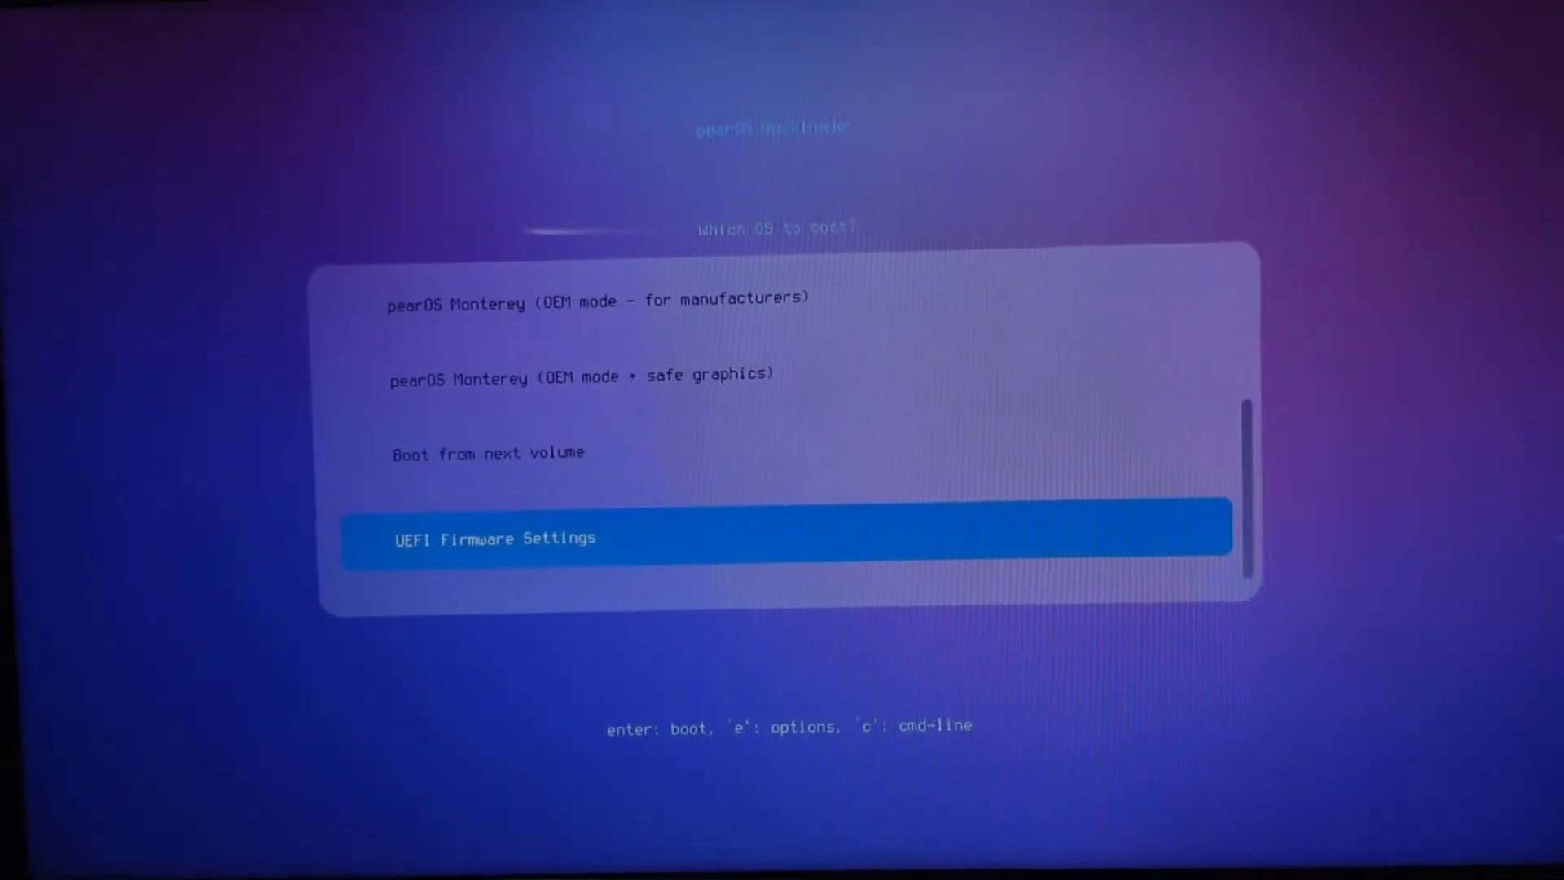
key("Up")
key("Up")
key("Up")
key("Up")
key("Up")
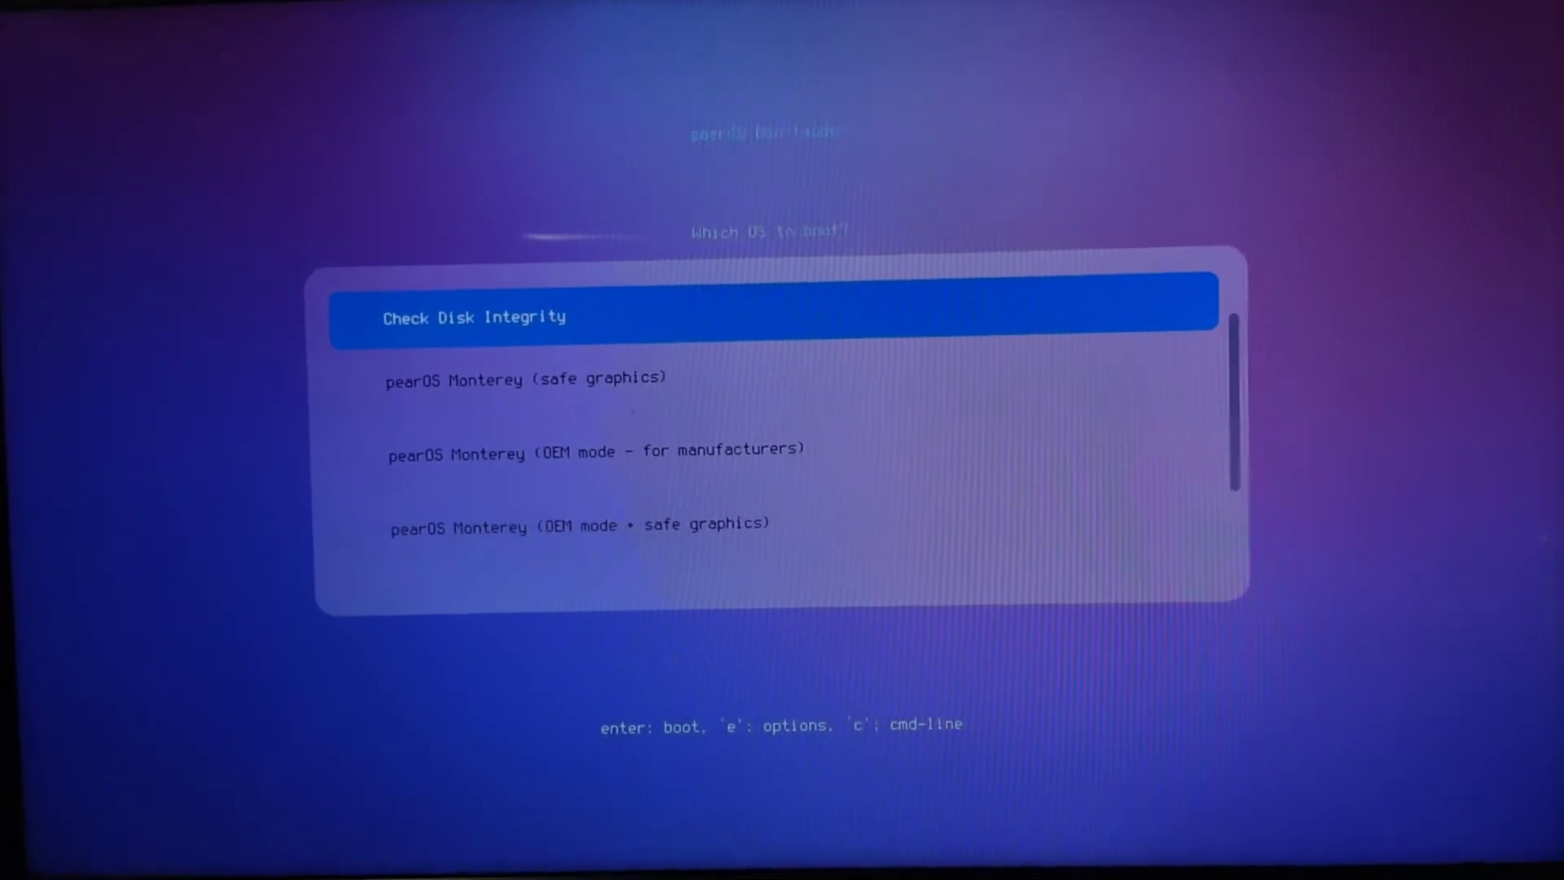
key("Down")
key("Up")
key("Up")
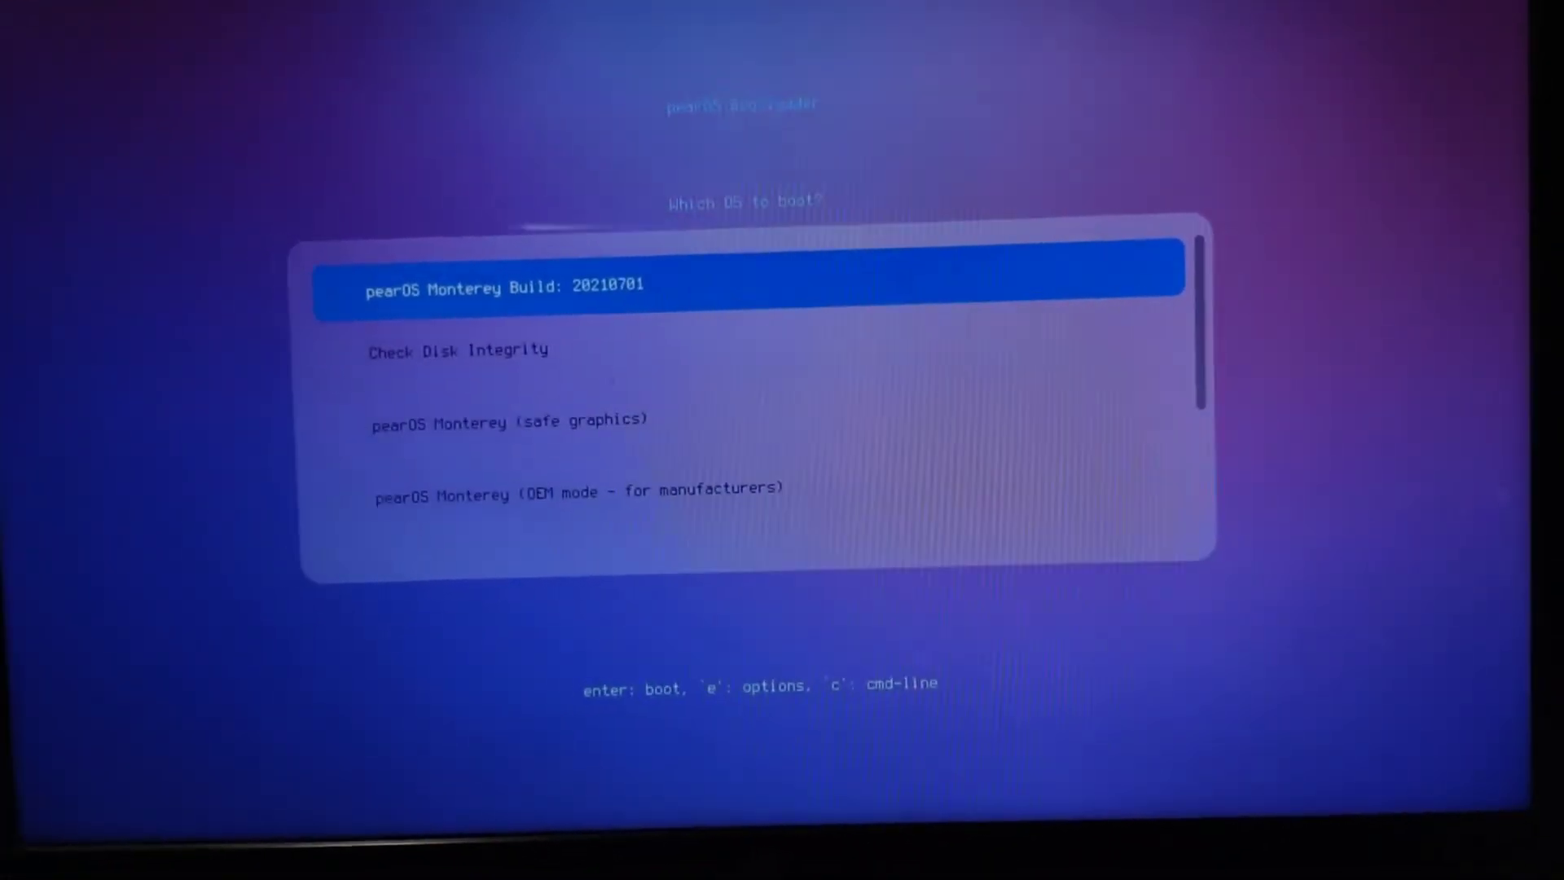
key("Return")
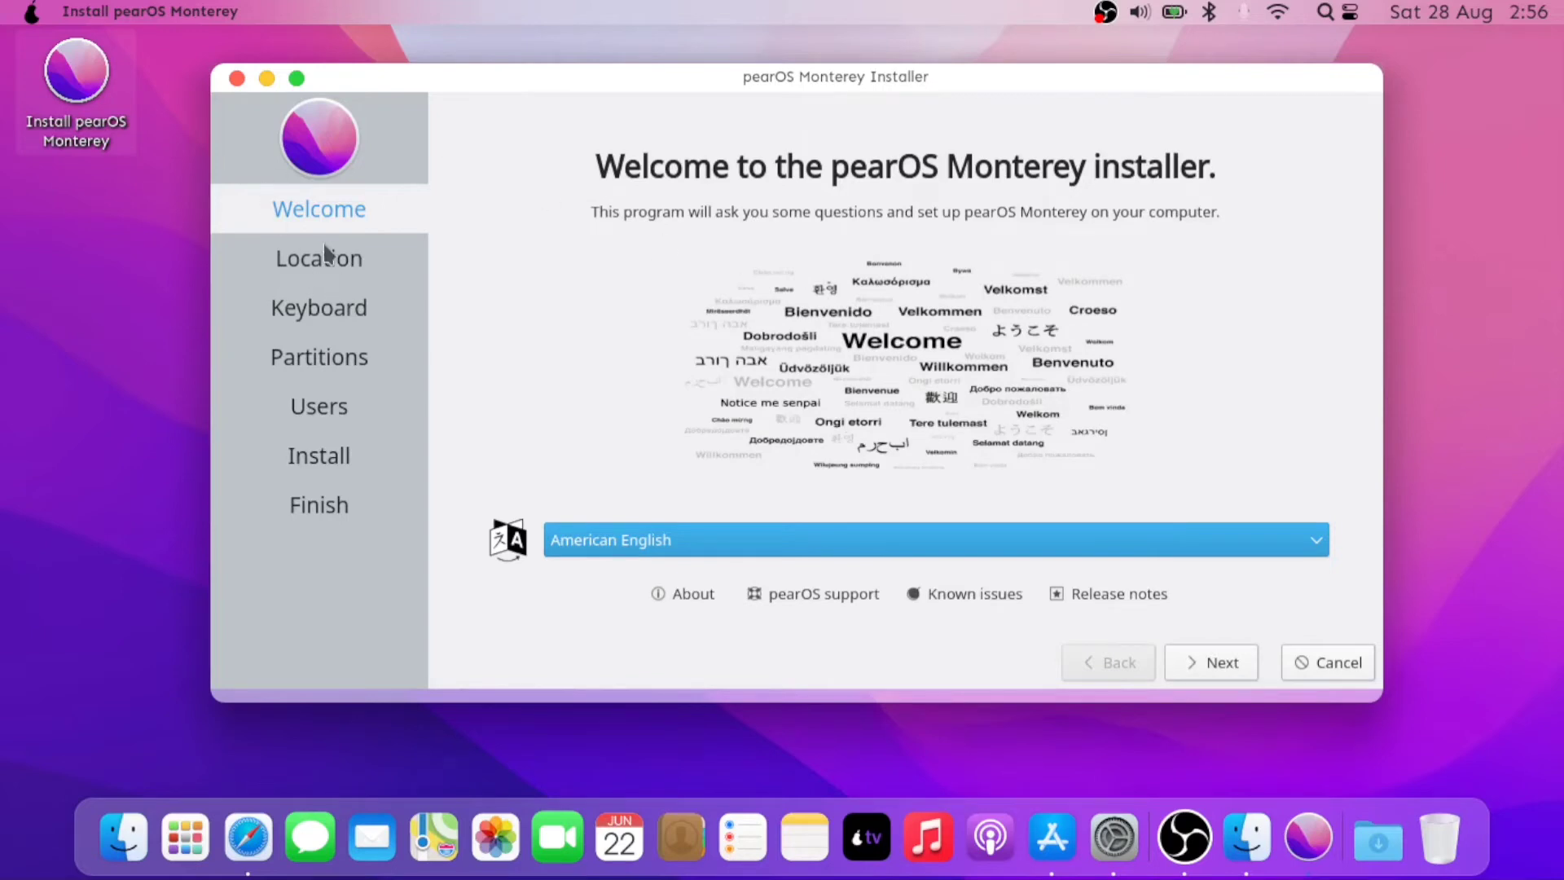
- Set the time zone to Asia/Kolkata and move past Location and Keyboard to Partitions
left_click(1214, 655)
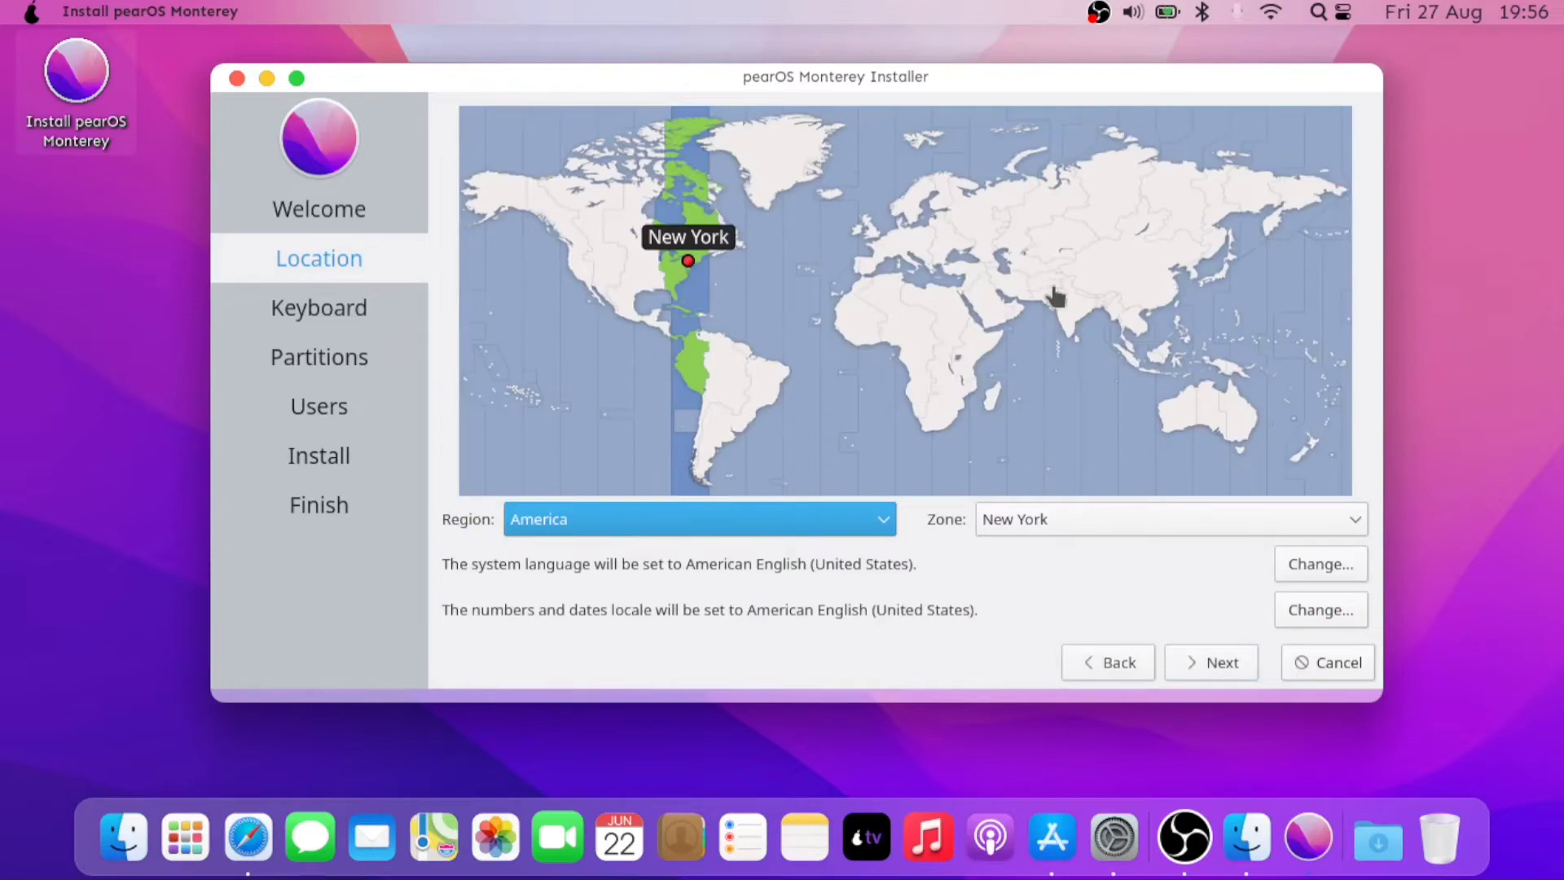
left_click(1071, 299)
left_click(1072, 324)
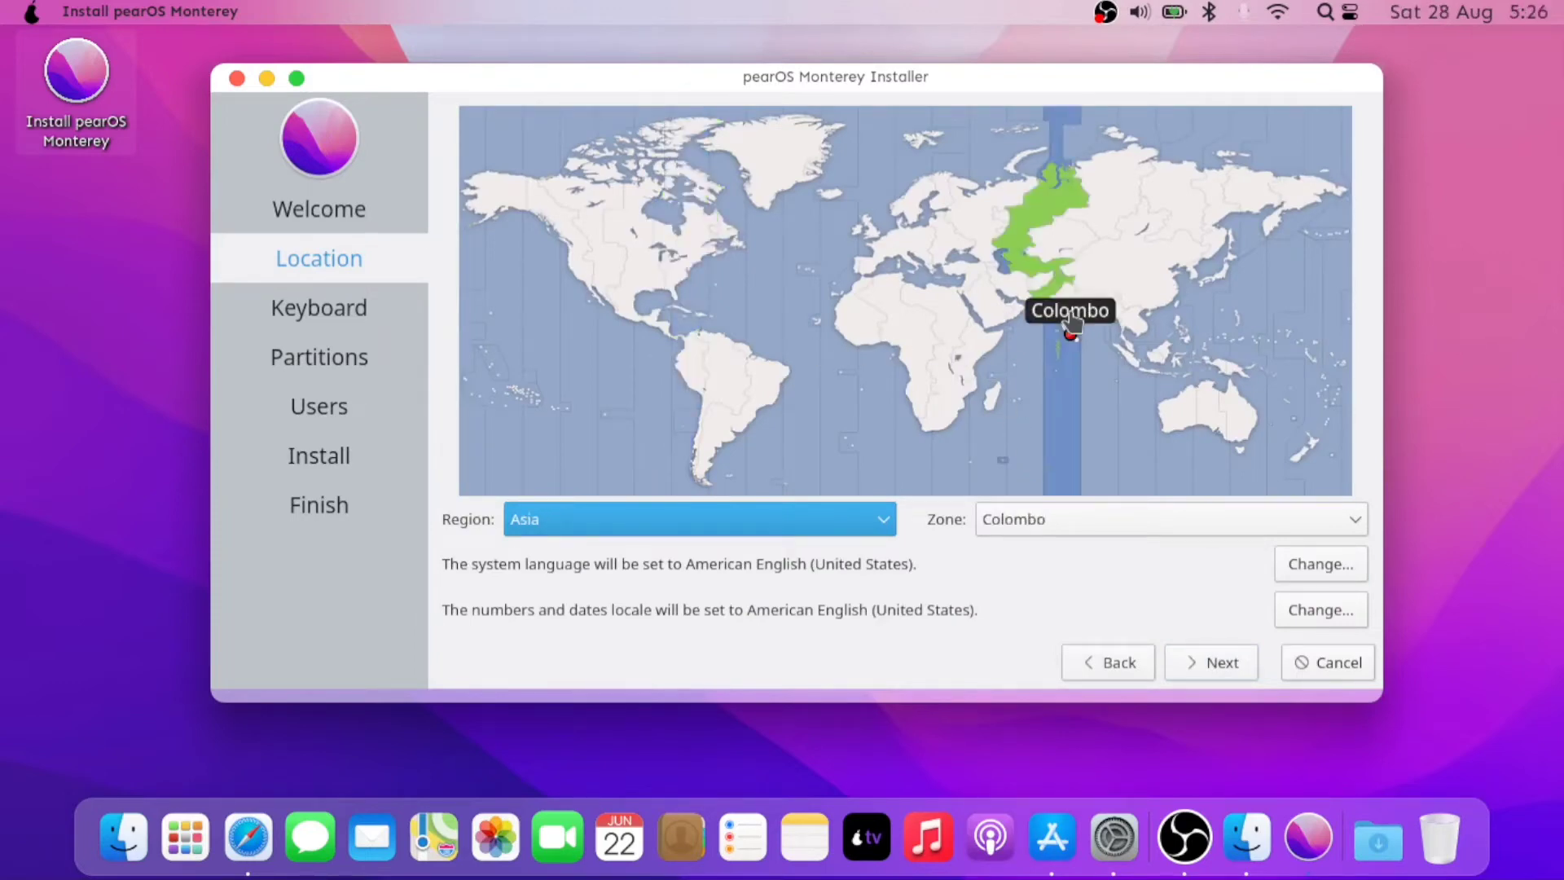
left_click(1081, 299)
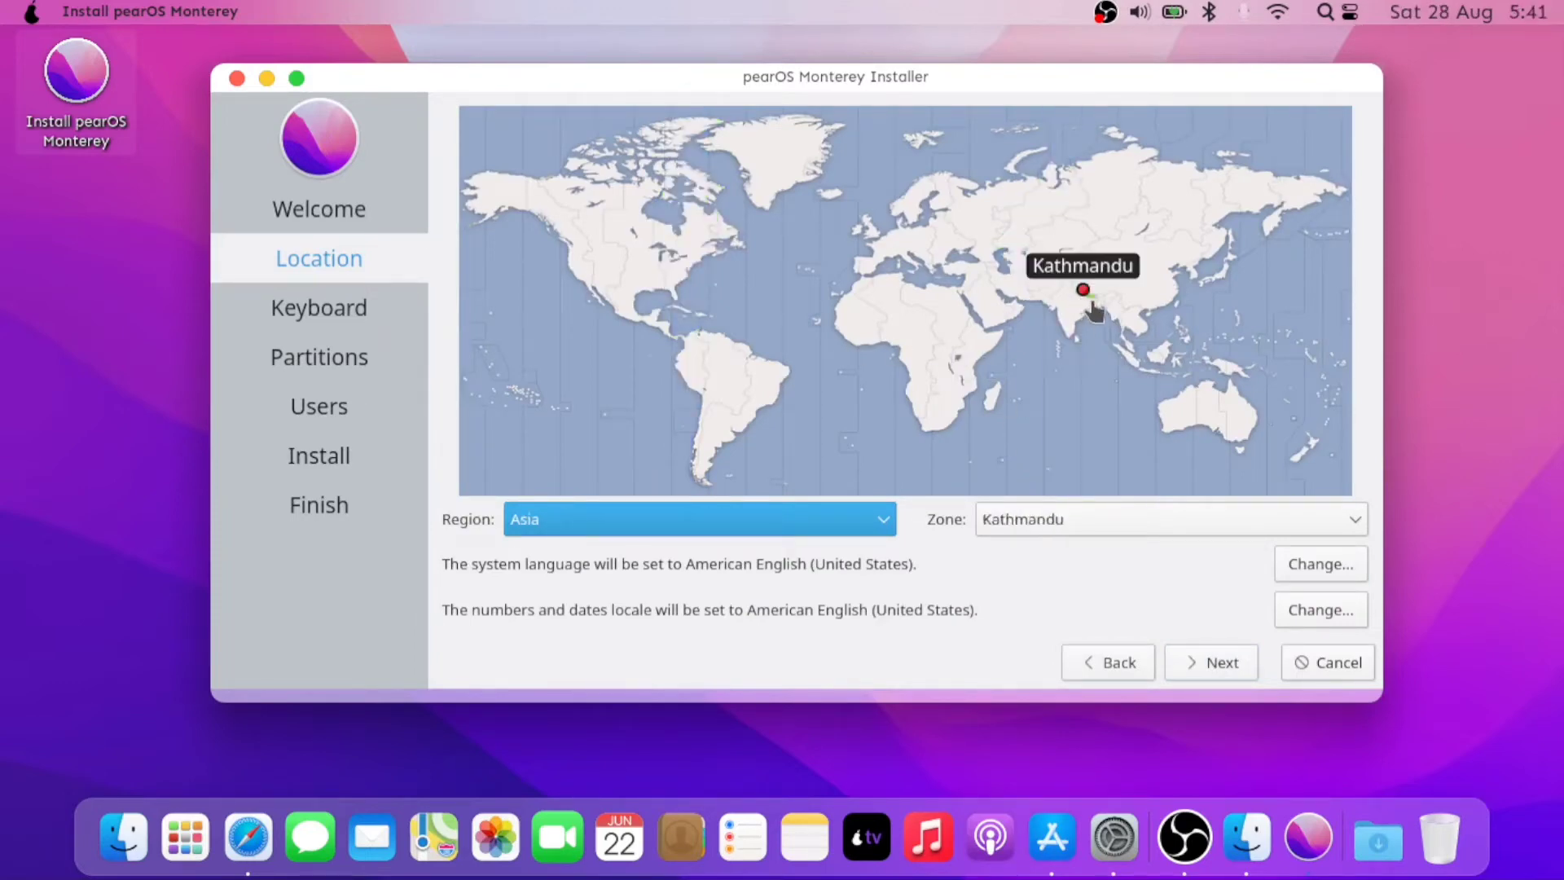
left_click(1094, 310)
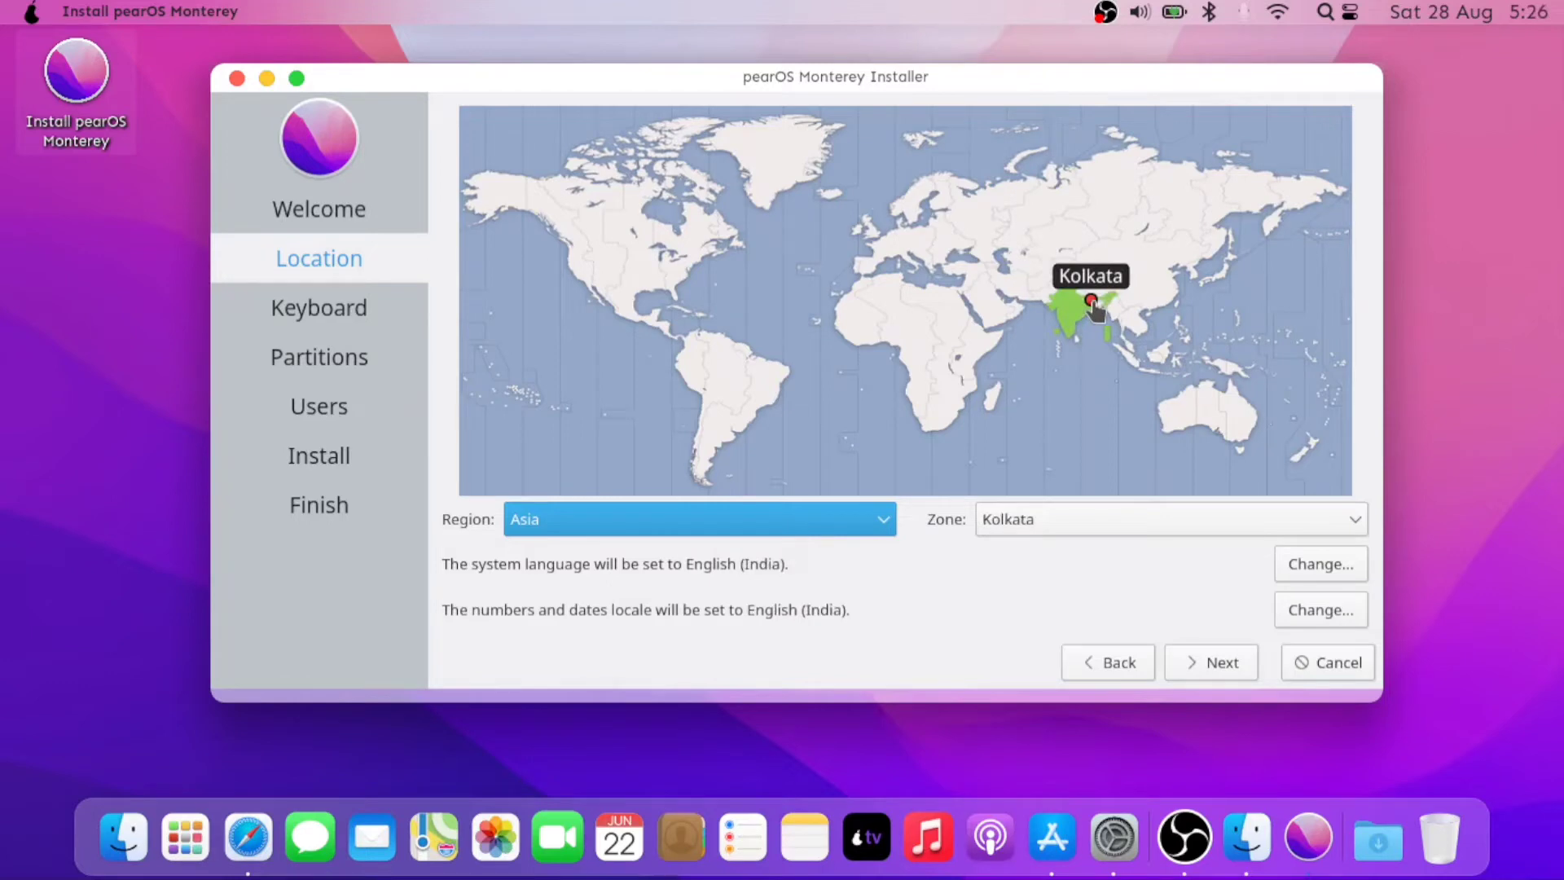
left_click(1195, 662)
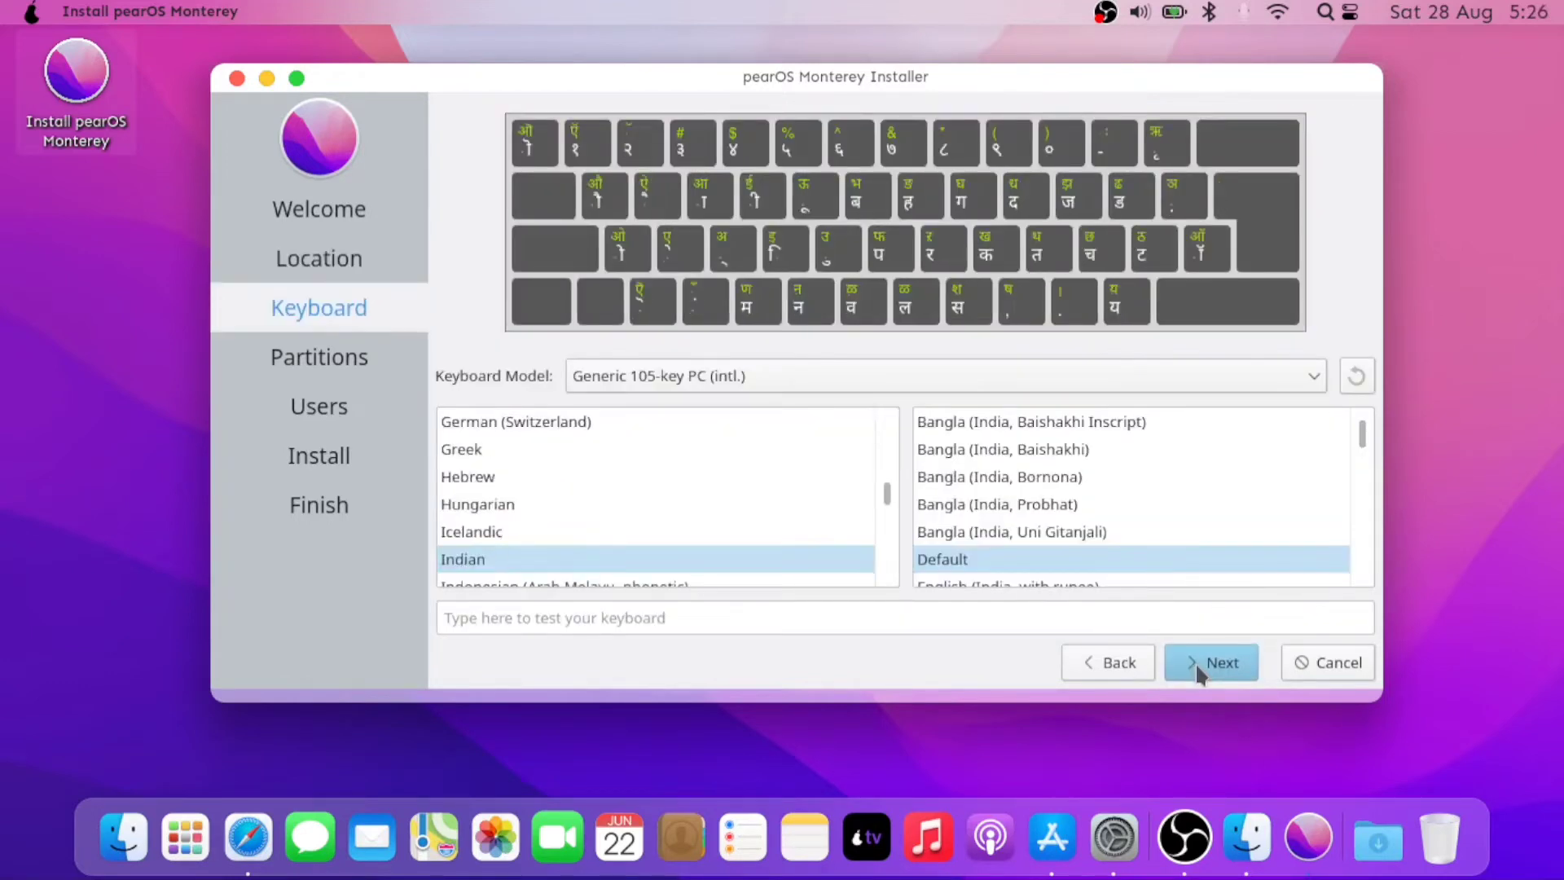
left_click(1195, 663)
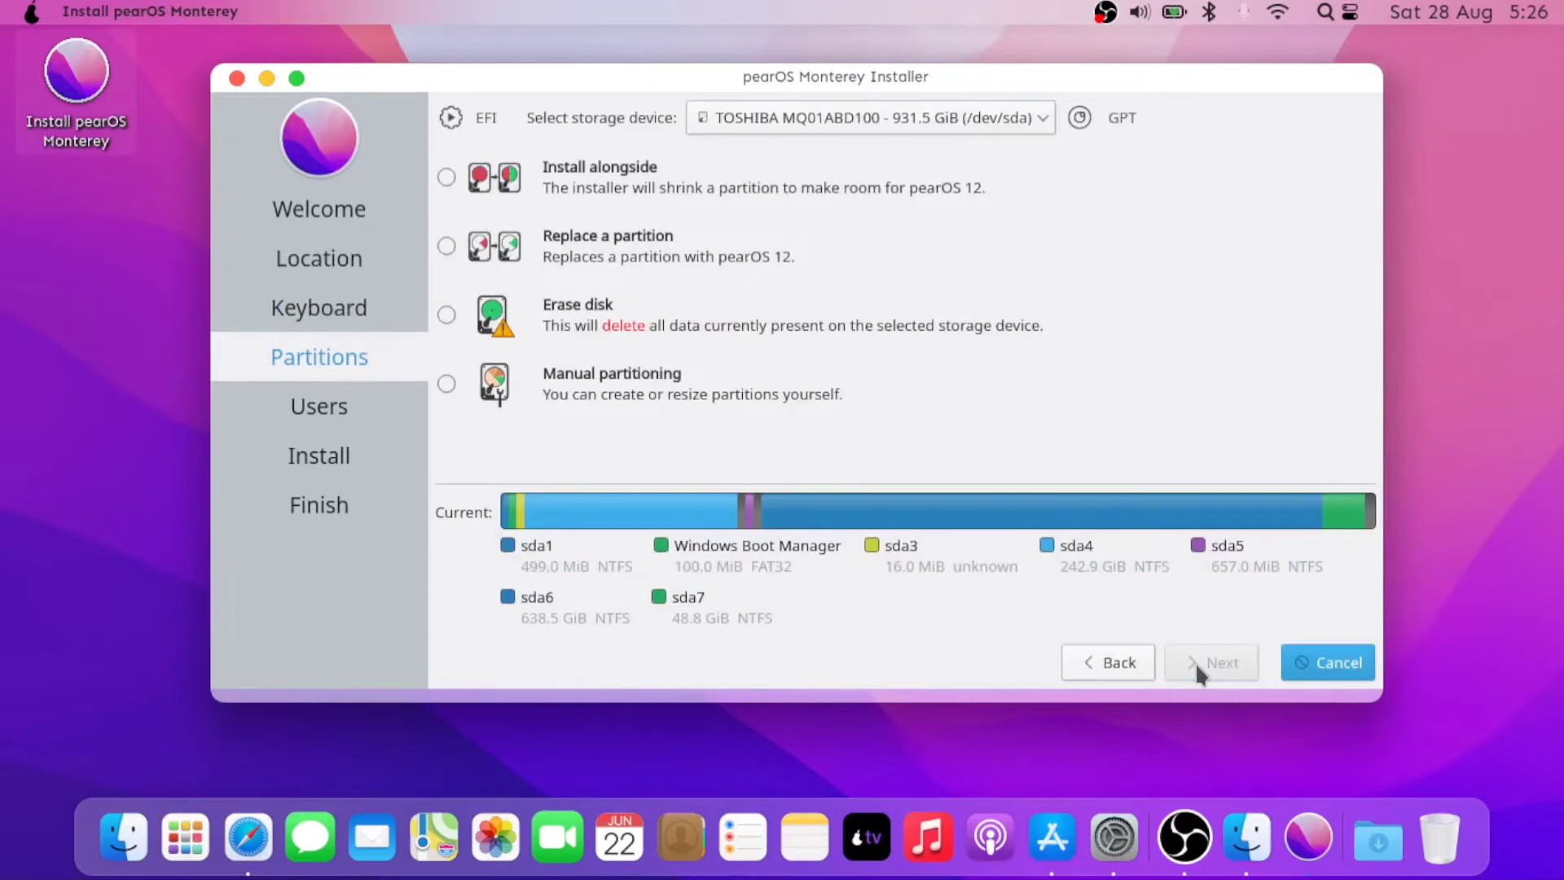
- Choose 'Replace a partition' with the 48.8 GiB sda7 partition as the pearOS target
left_click(446, 246)
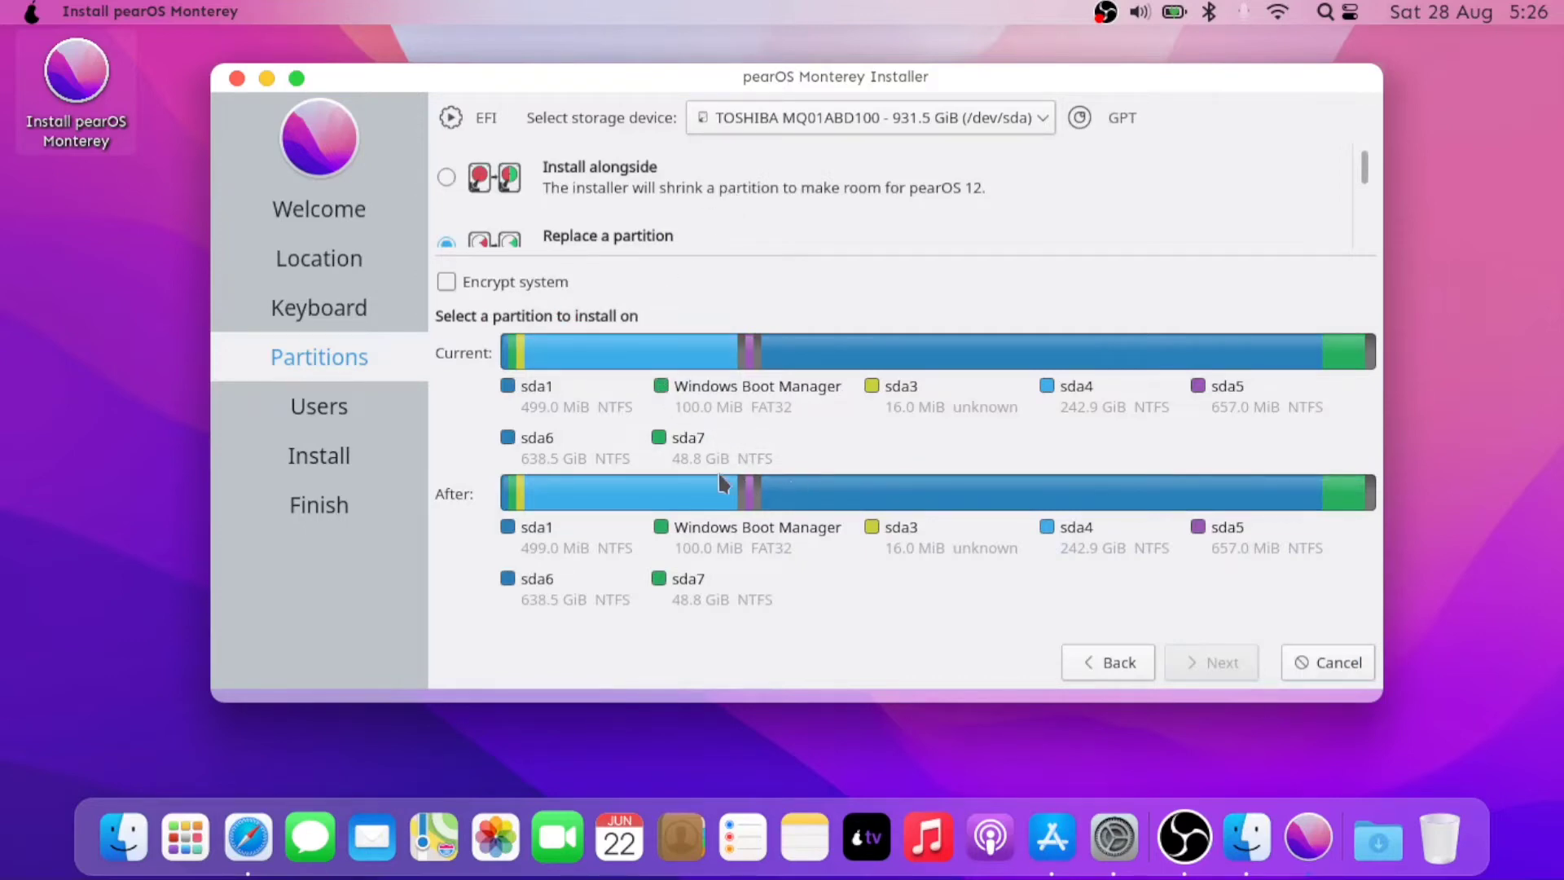
left_click(688, 444)
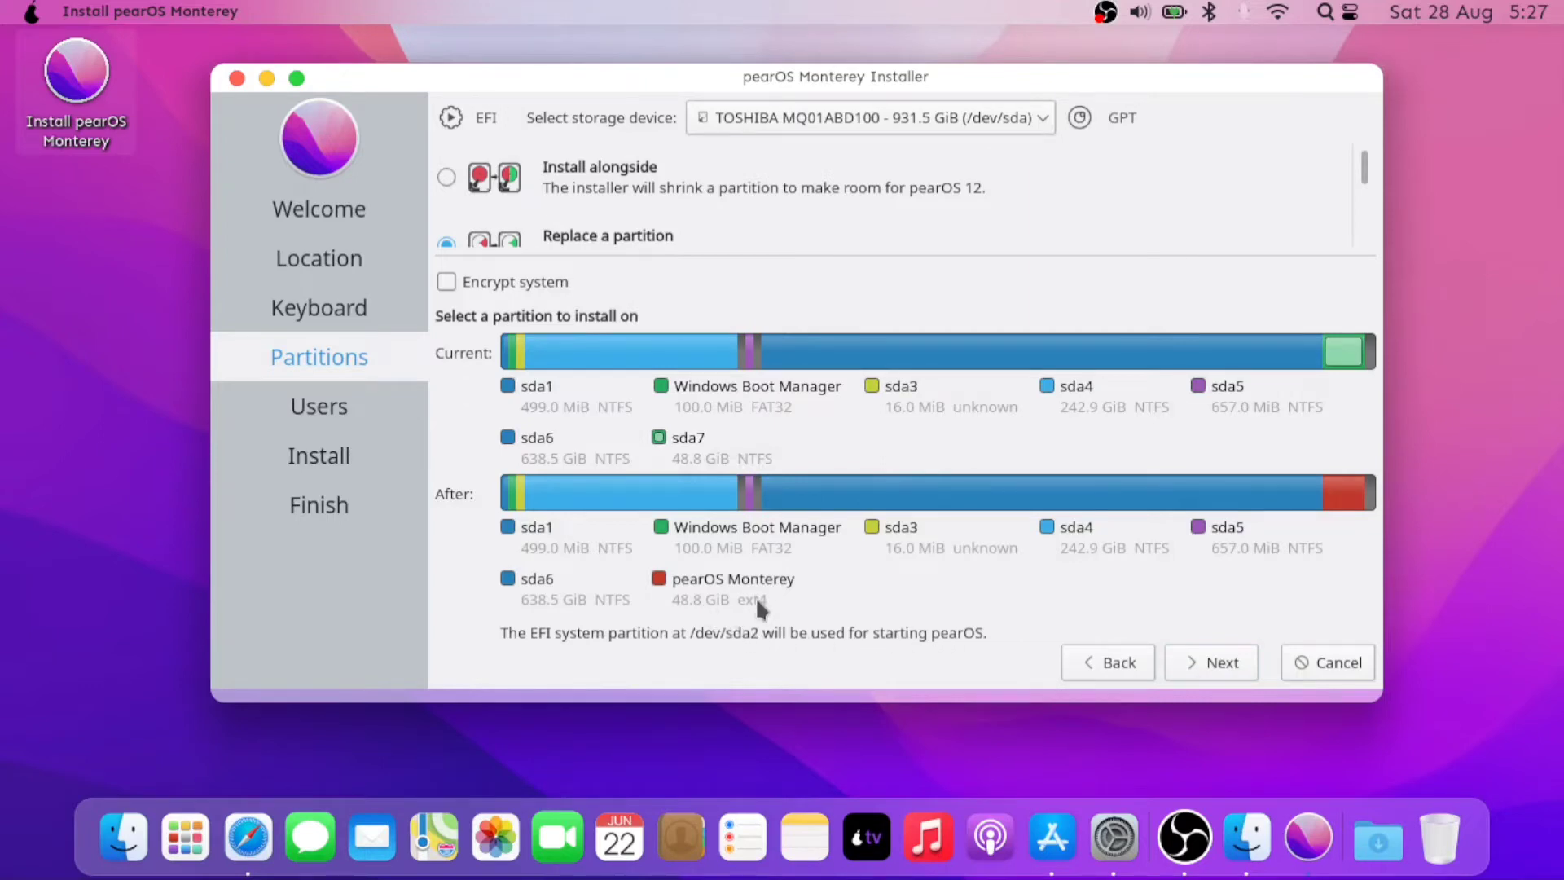
left_click(1211, 665)
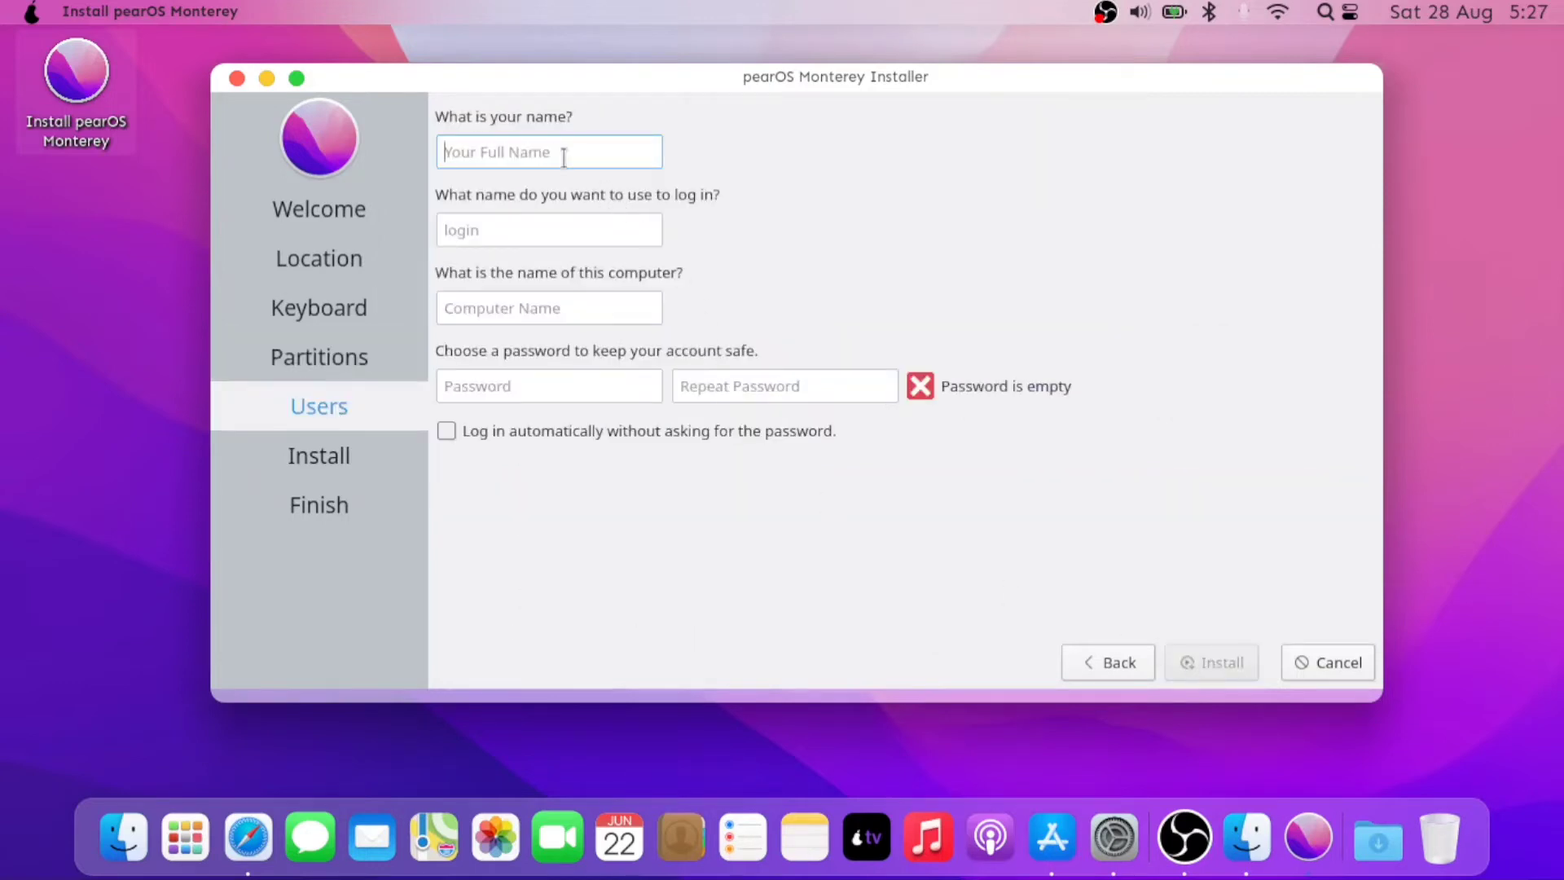
type("एपी")
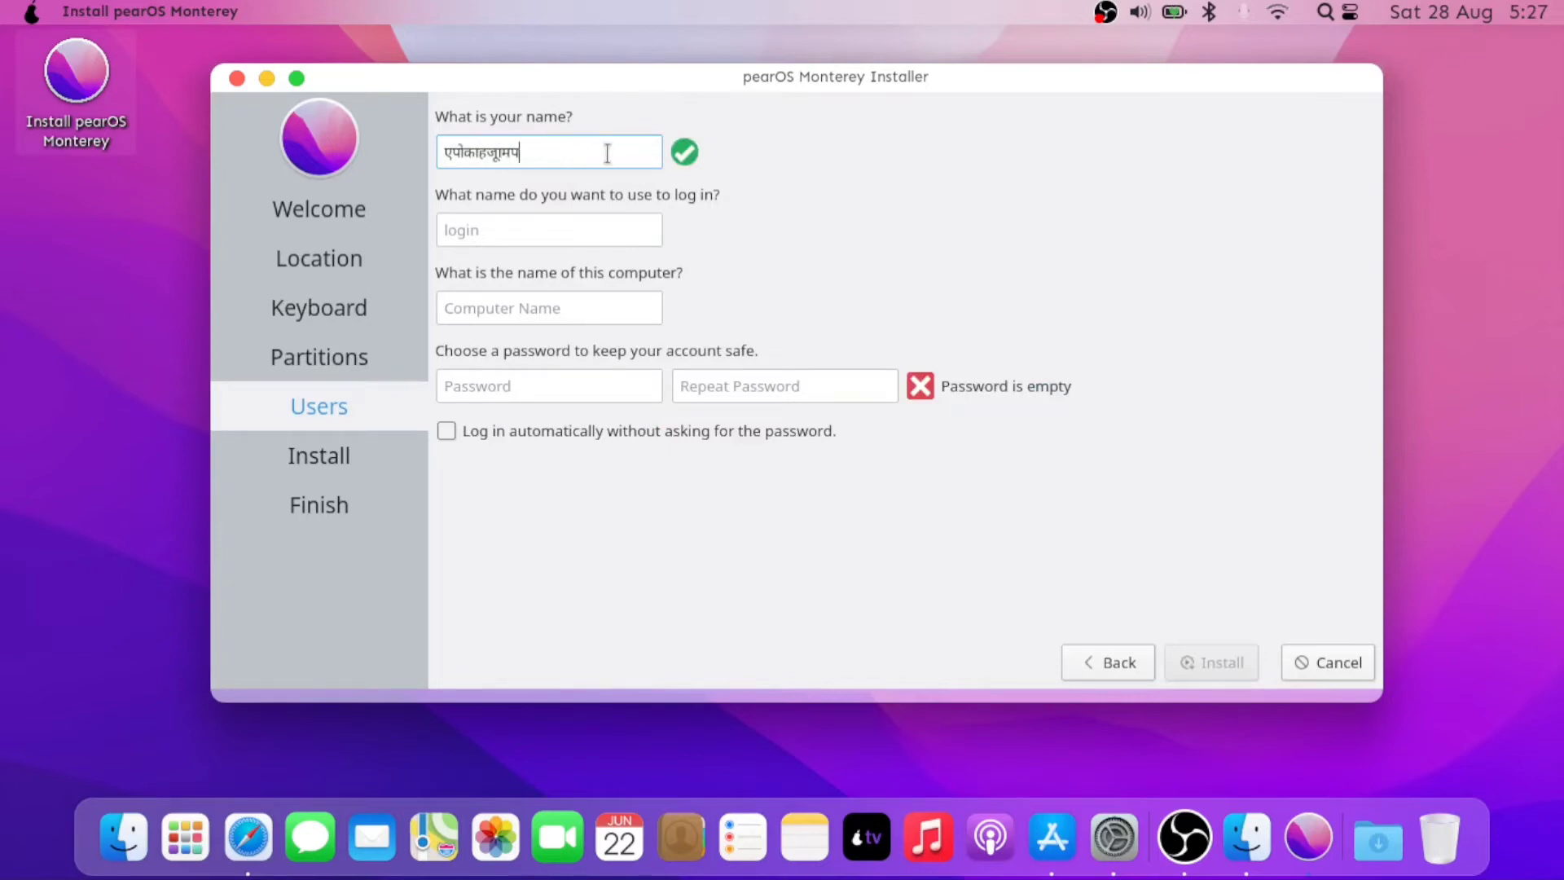
key("ctrl+a")
key("BackSpace")
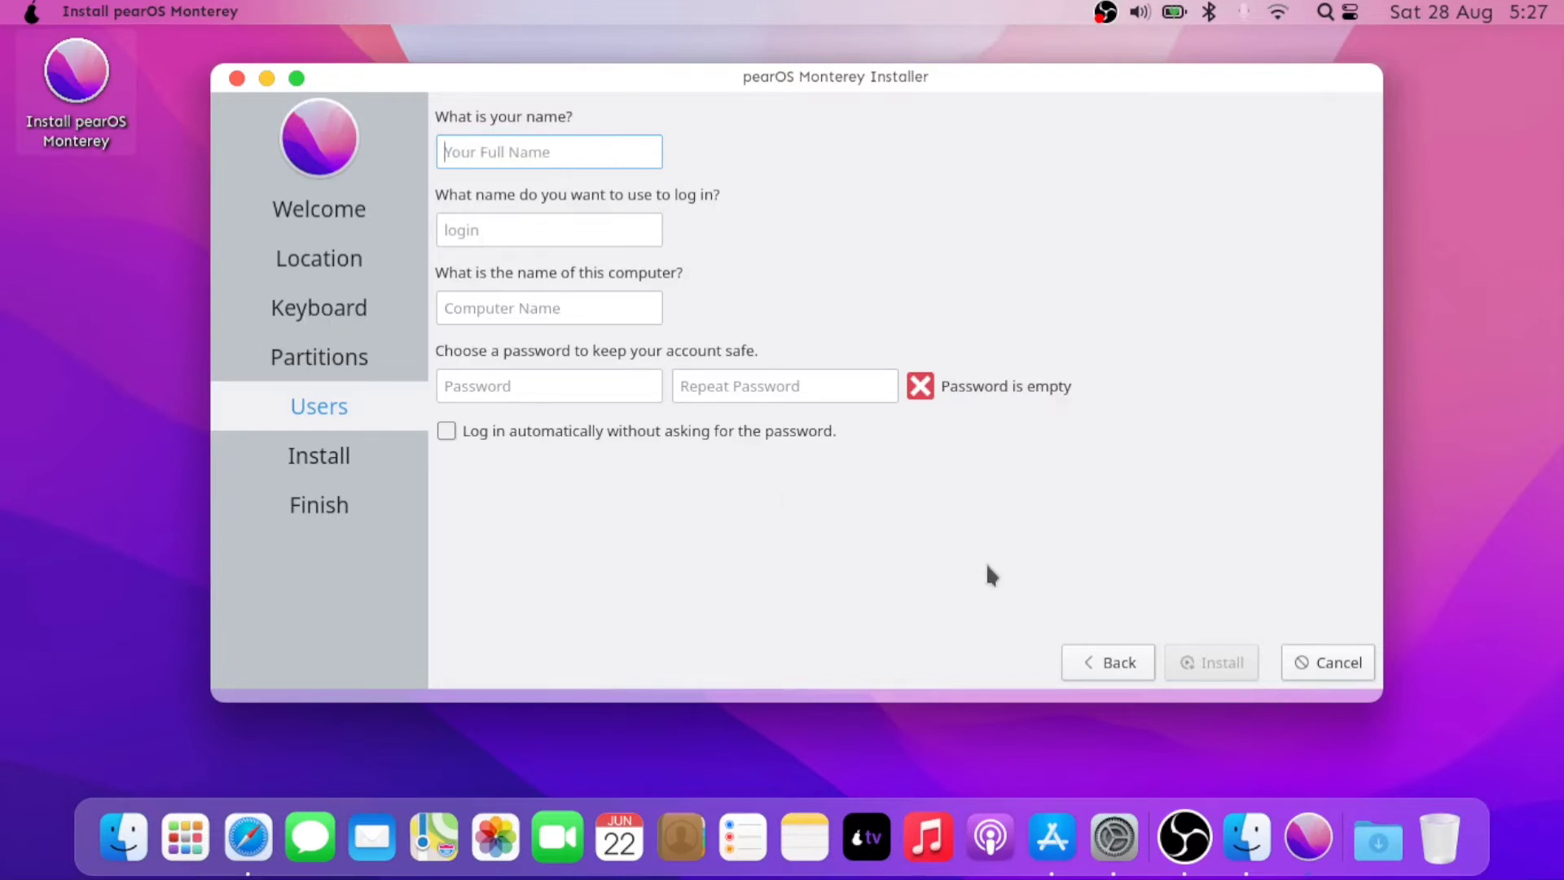
- Go back to the Keyboard page and switch the layout to English (US), Default
left_click(1113, 666)
left_click(1113, 665)
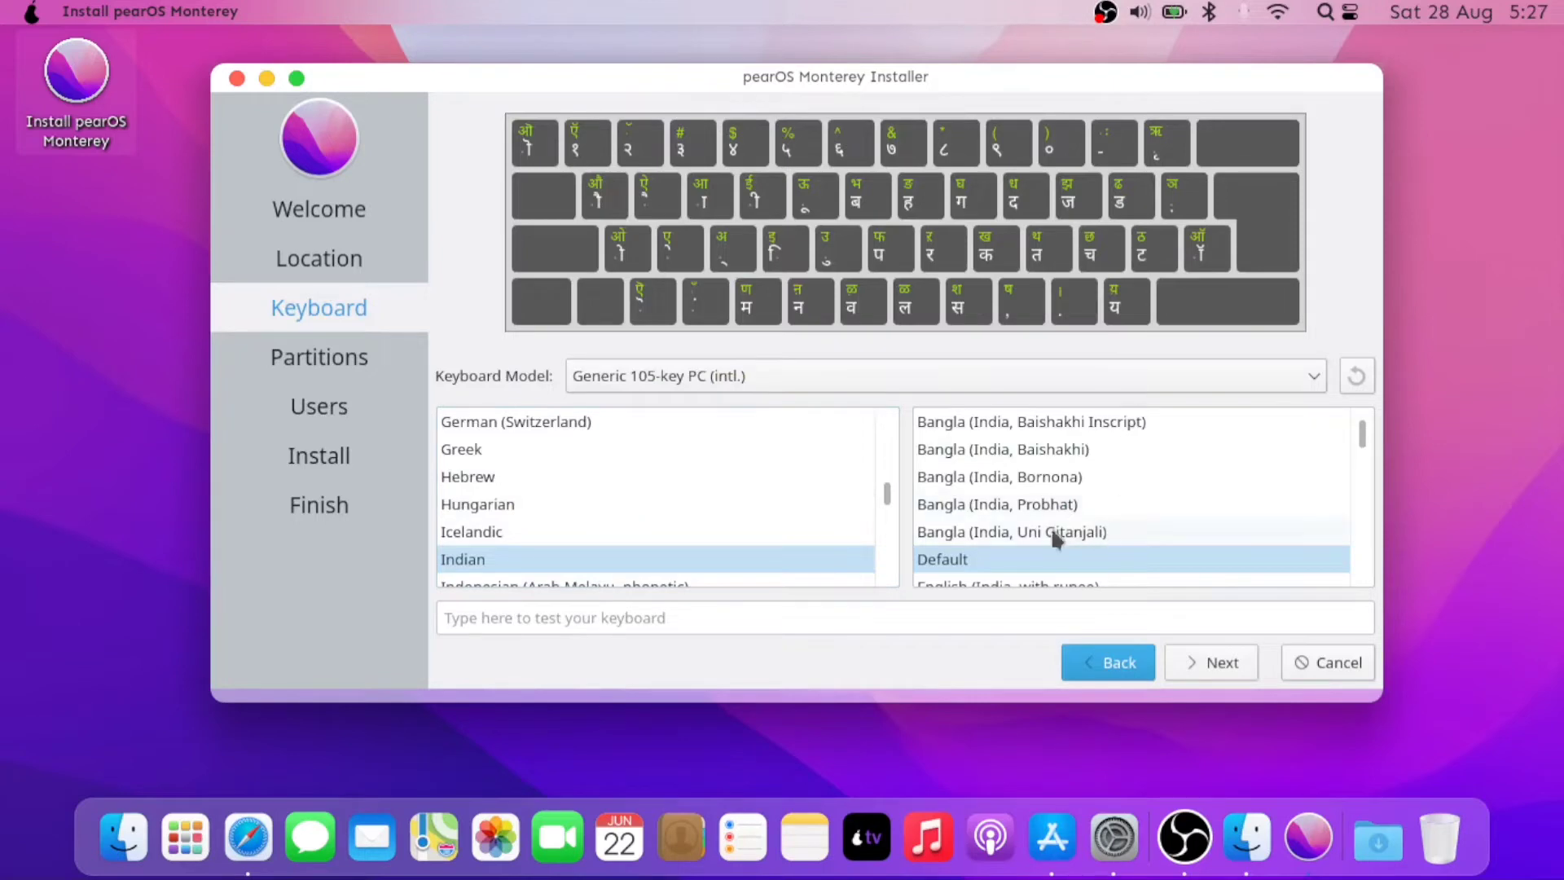
scroll(653, 487, "down", 1)
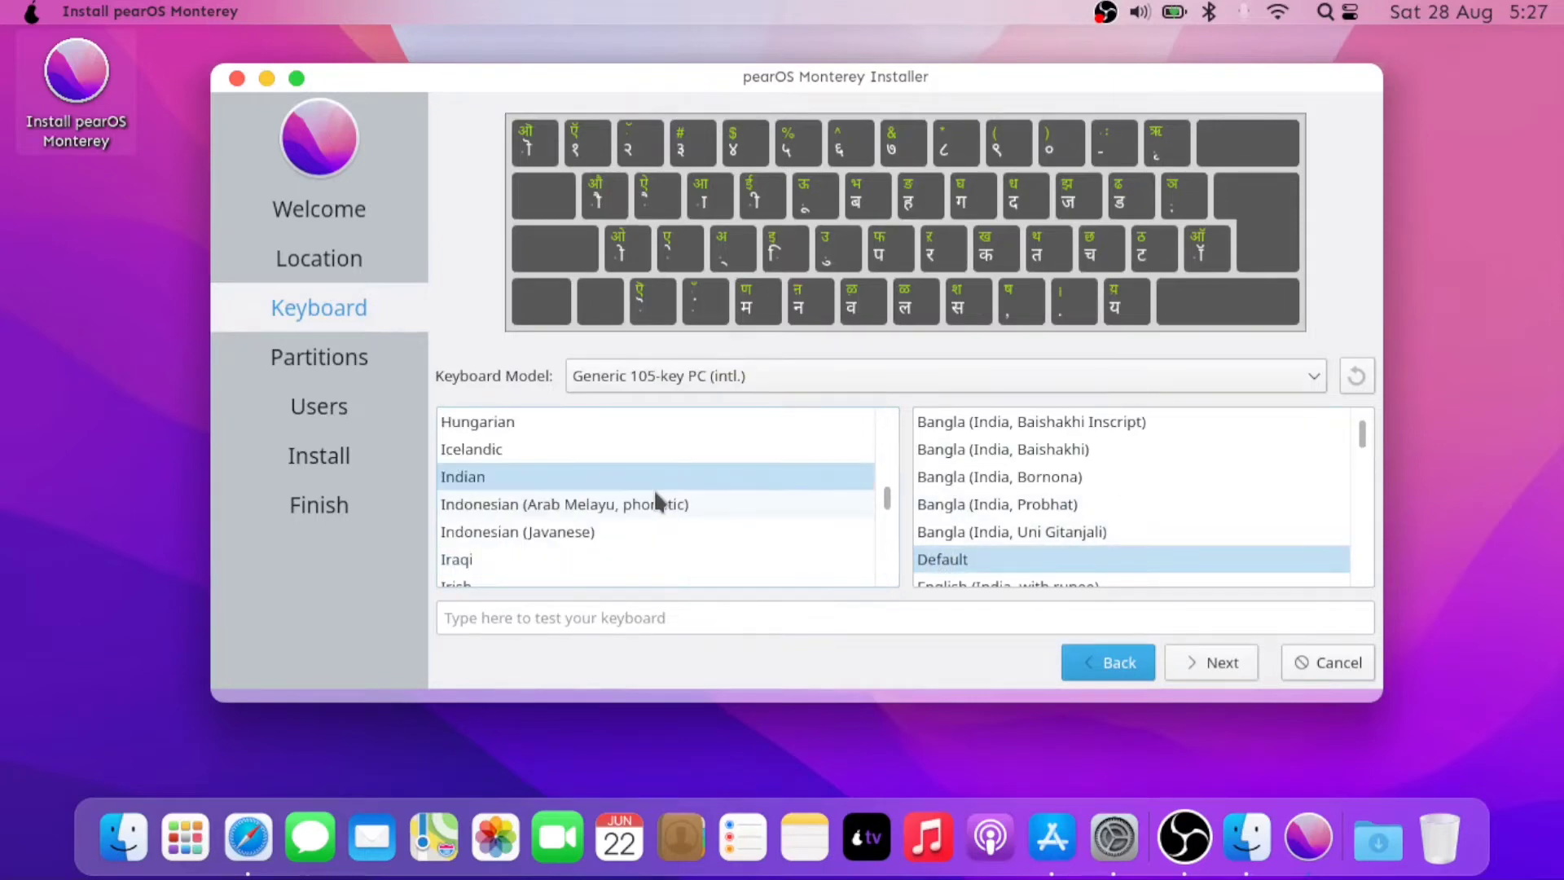
scroll(653, 488, "up", 8)
scroll(648, 534, "down", 2)
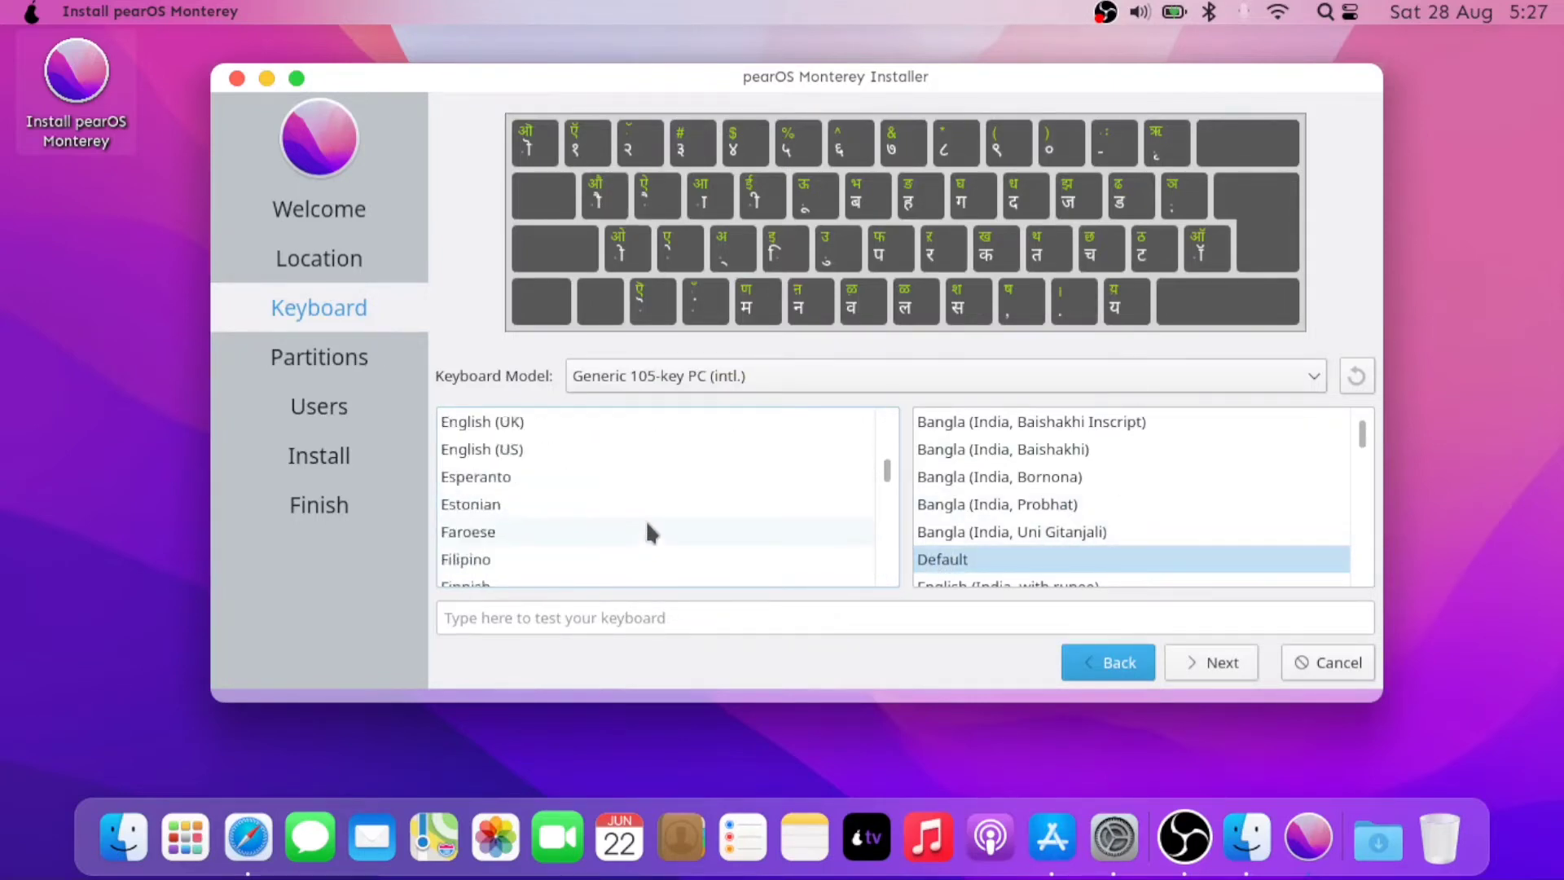
scroll(650, 532, "up", 1)
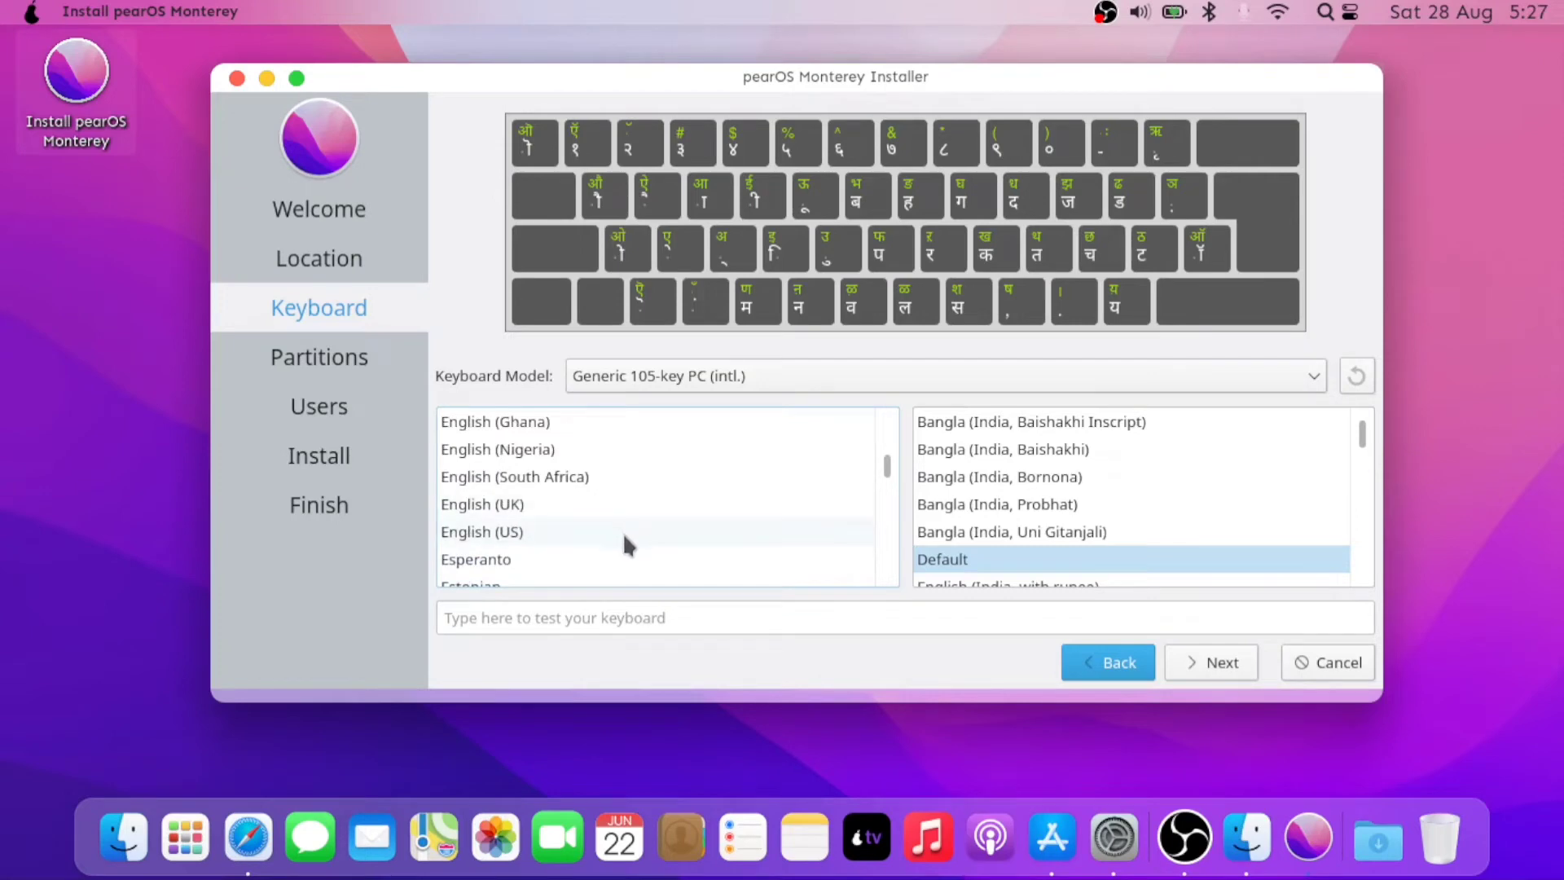
left_click(625, 536)
left_click(1226, 662)
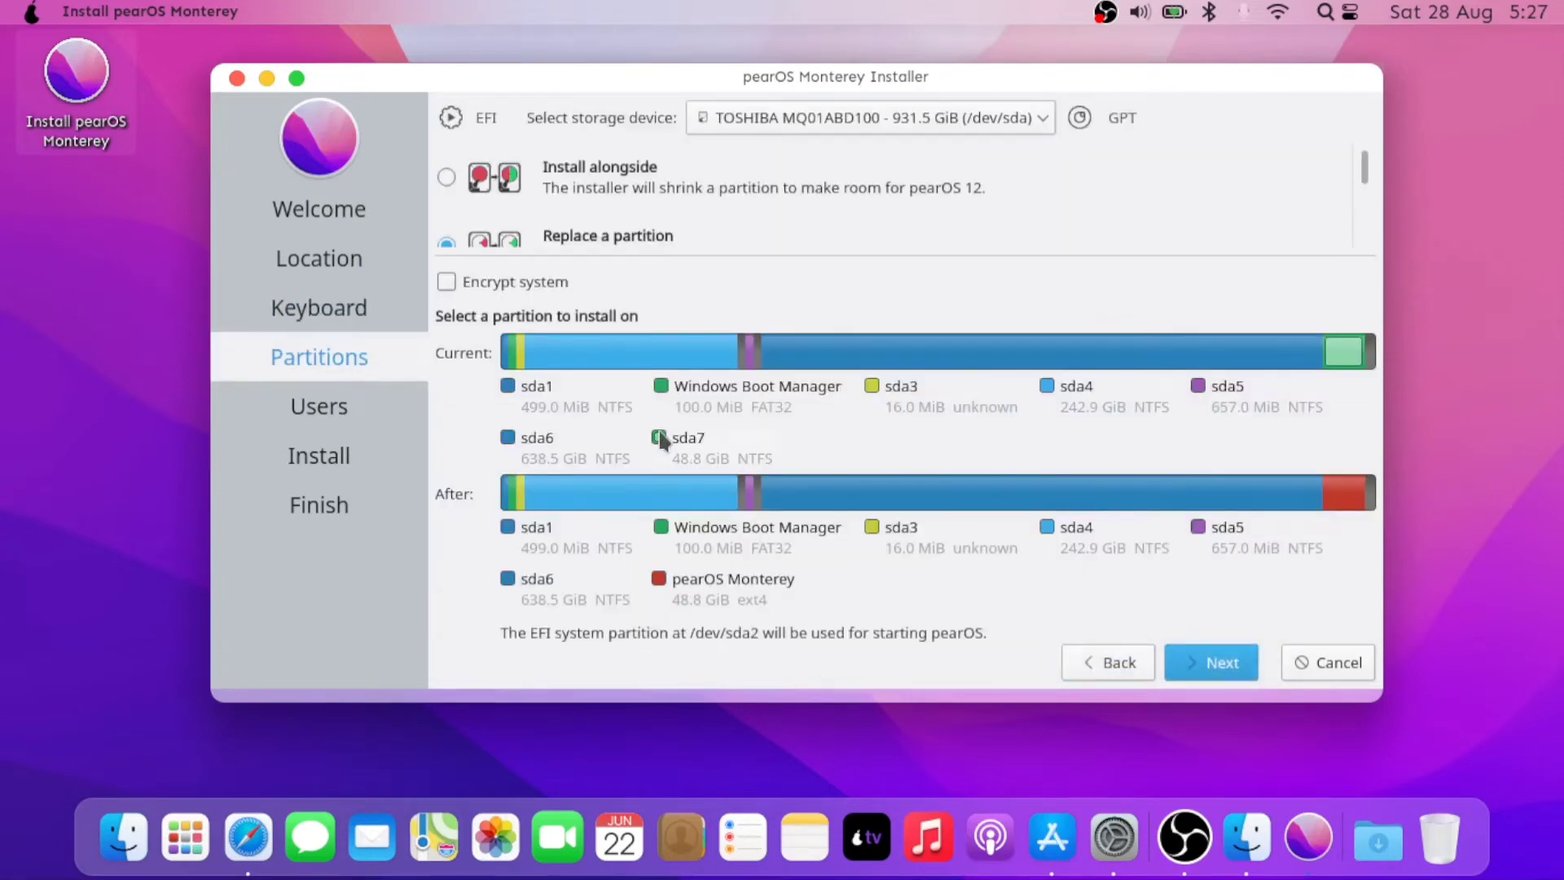
- On the Users page, enter the account's full name and password
left_click(1200, 659)
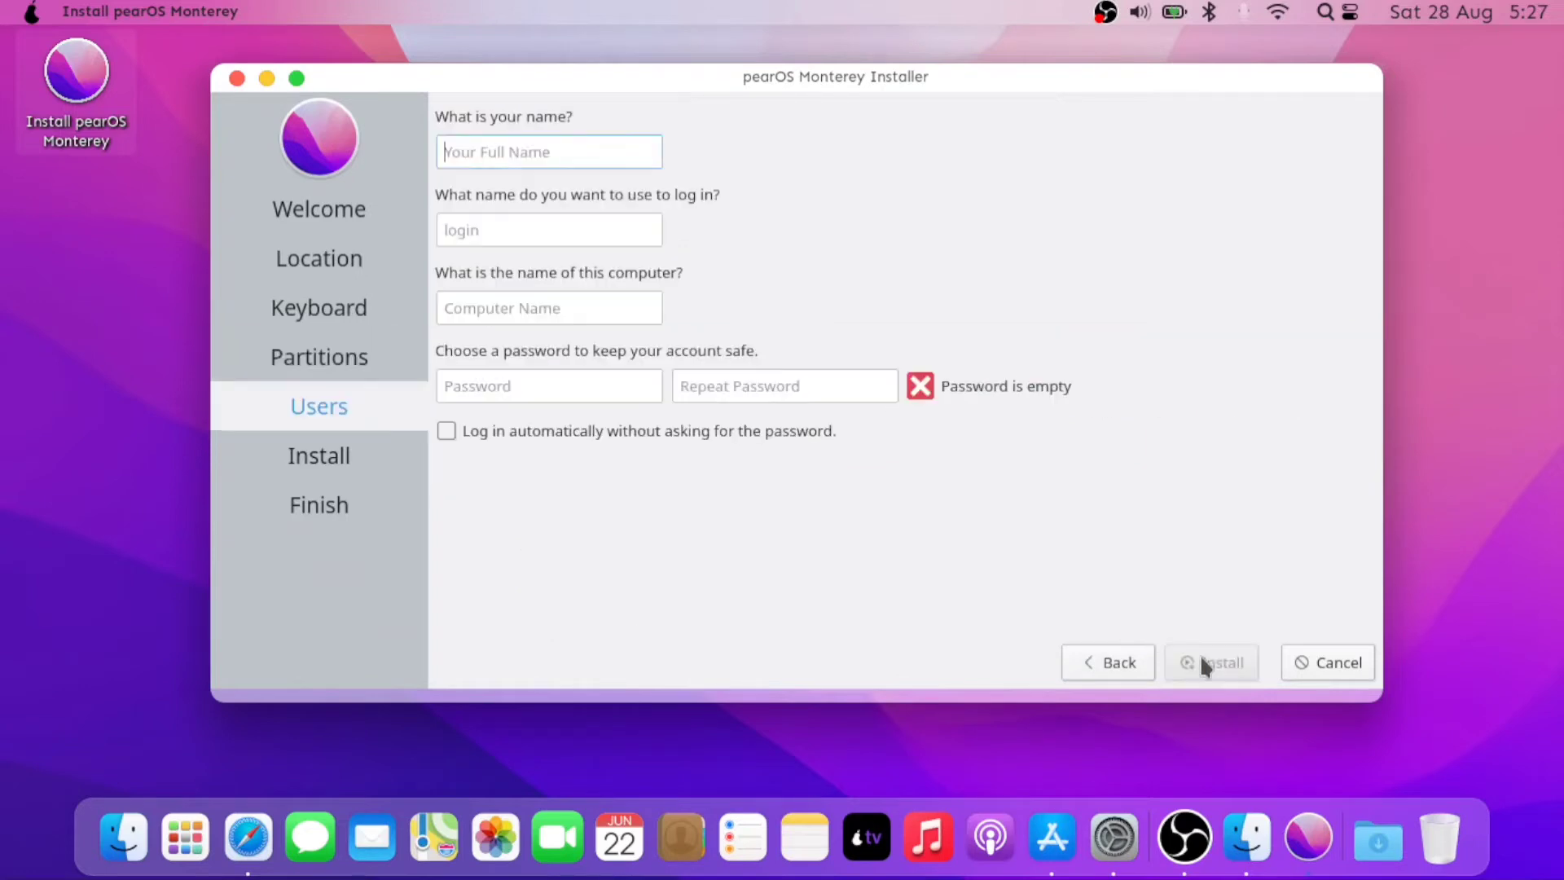
left_click(502, 153)
type("Shakeup")
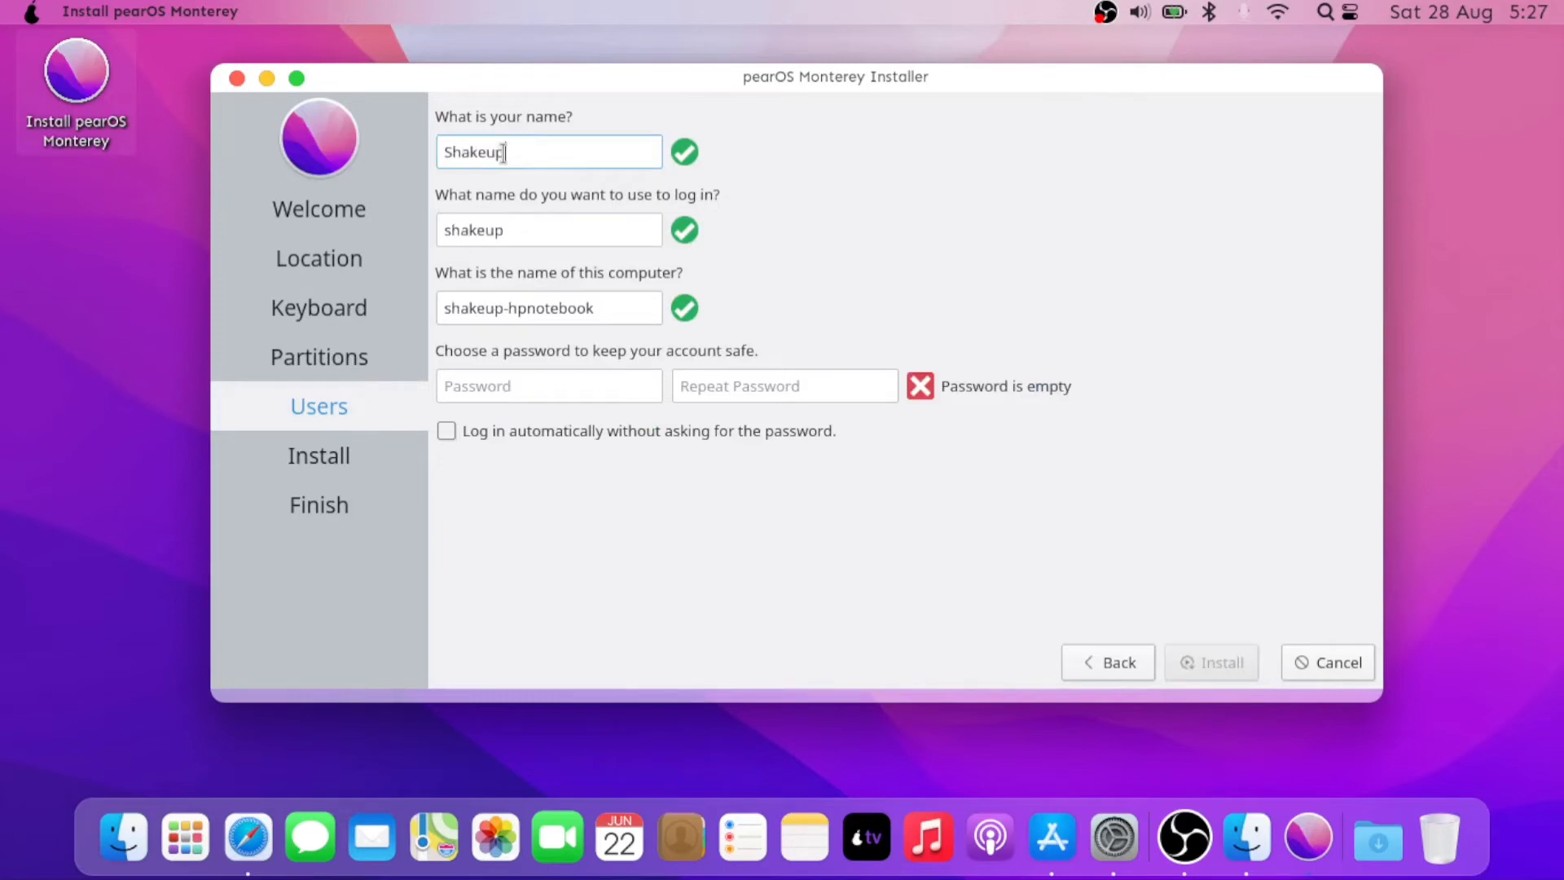
type("tech")
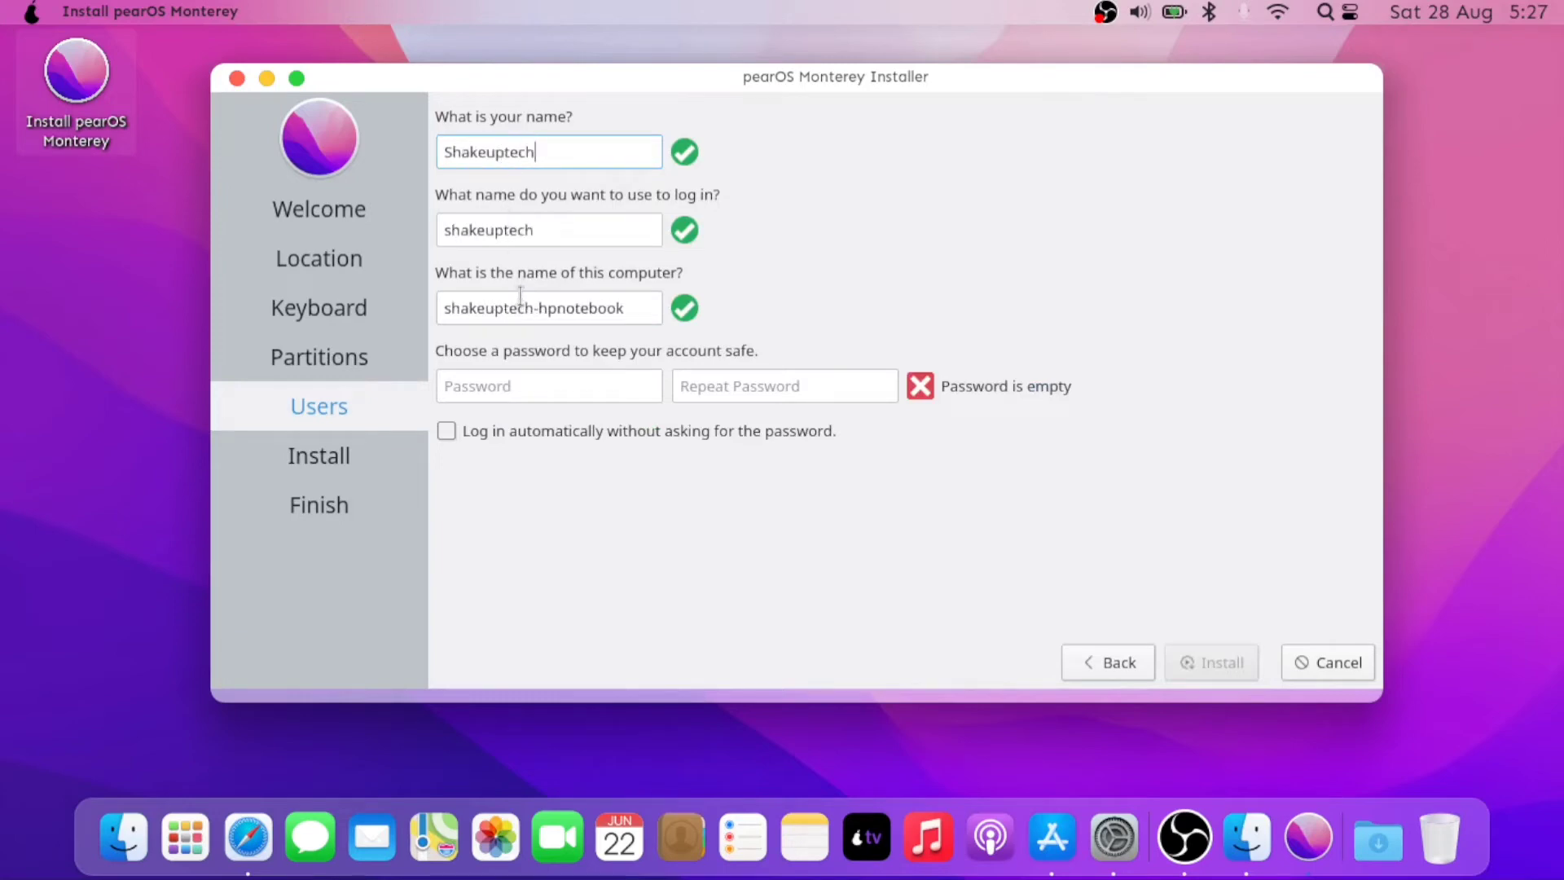
left_click(546, 387)
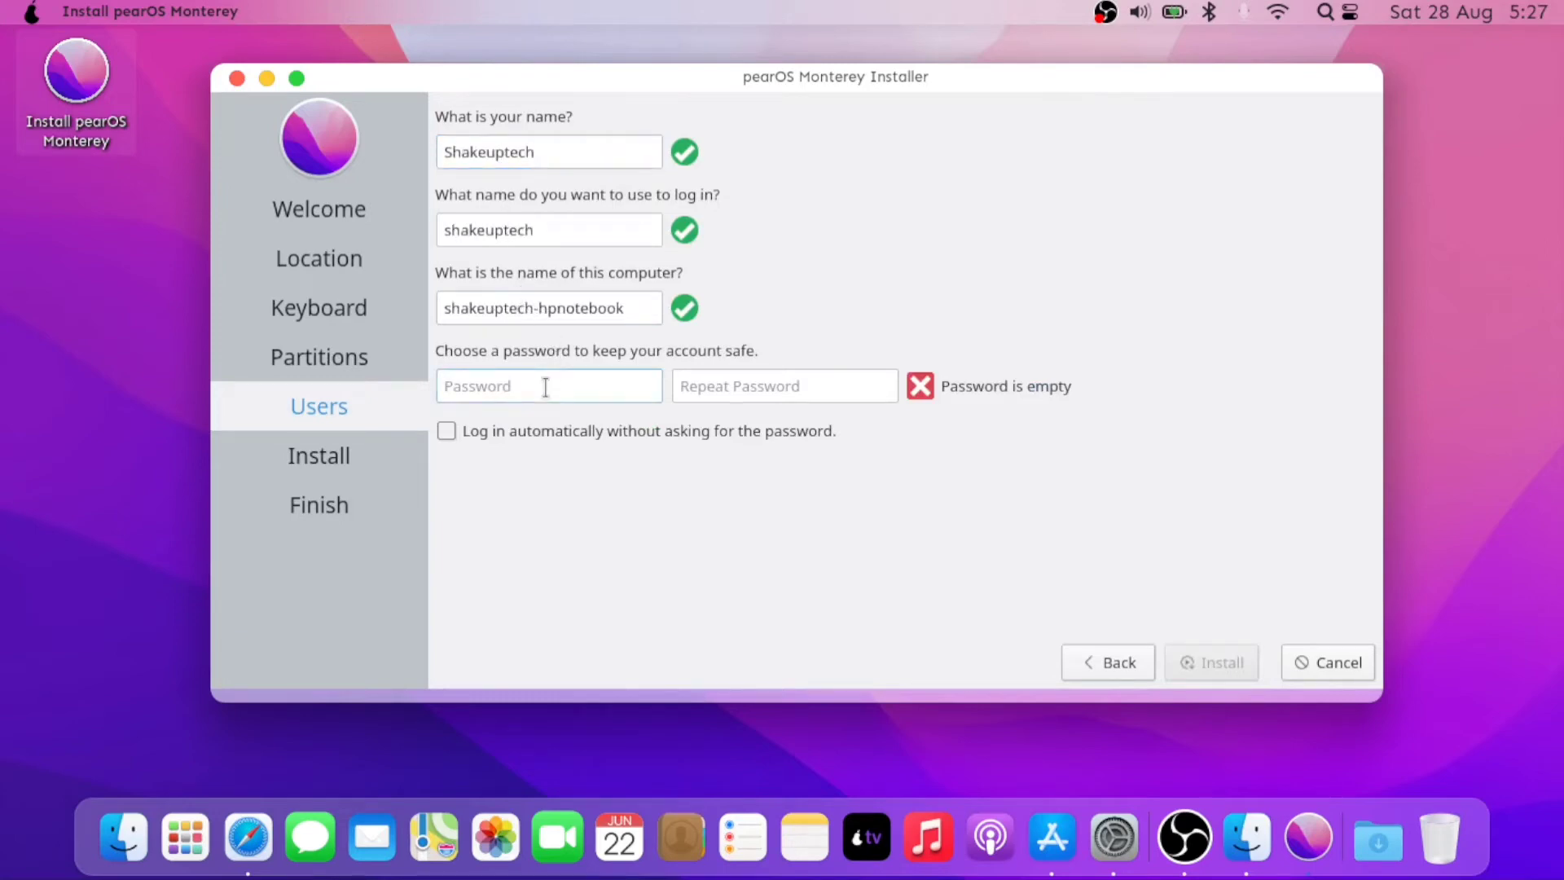
type("1234")
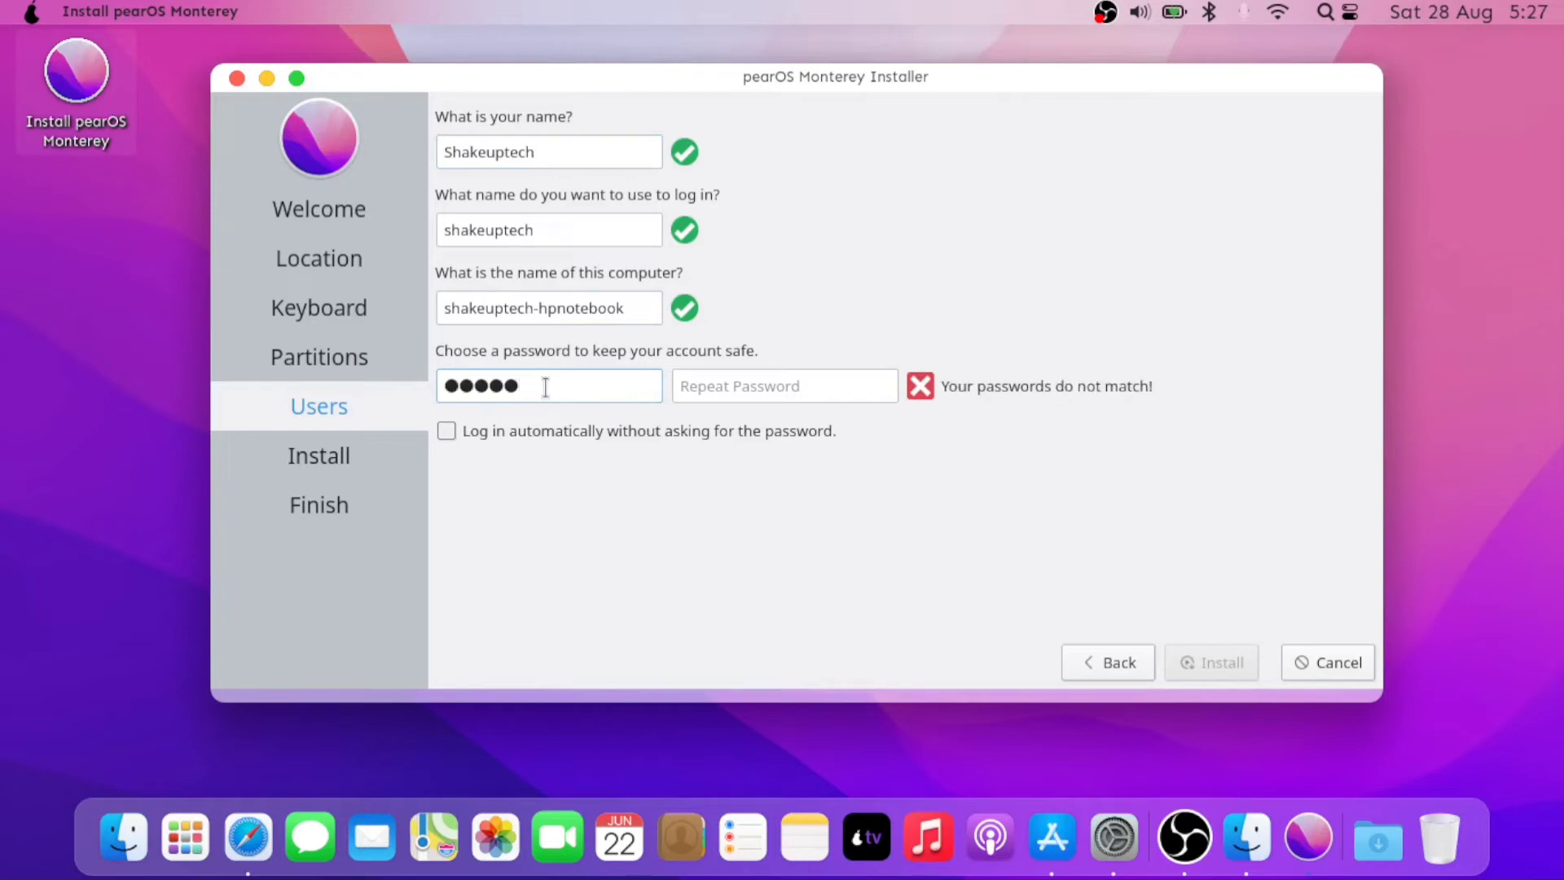
- Confirm the password, enable 'Log in automatically', and start the installation
left_click(721, 387)
type("123")
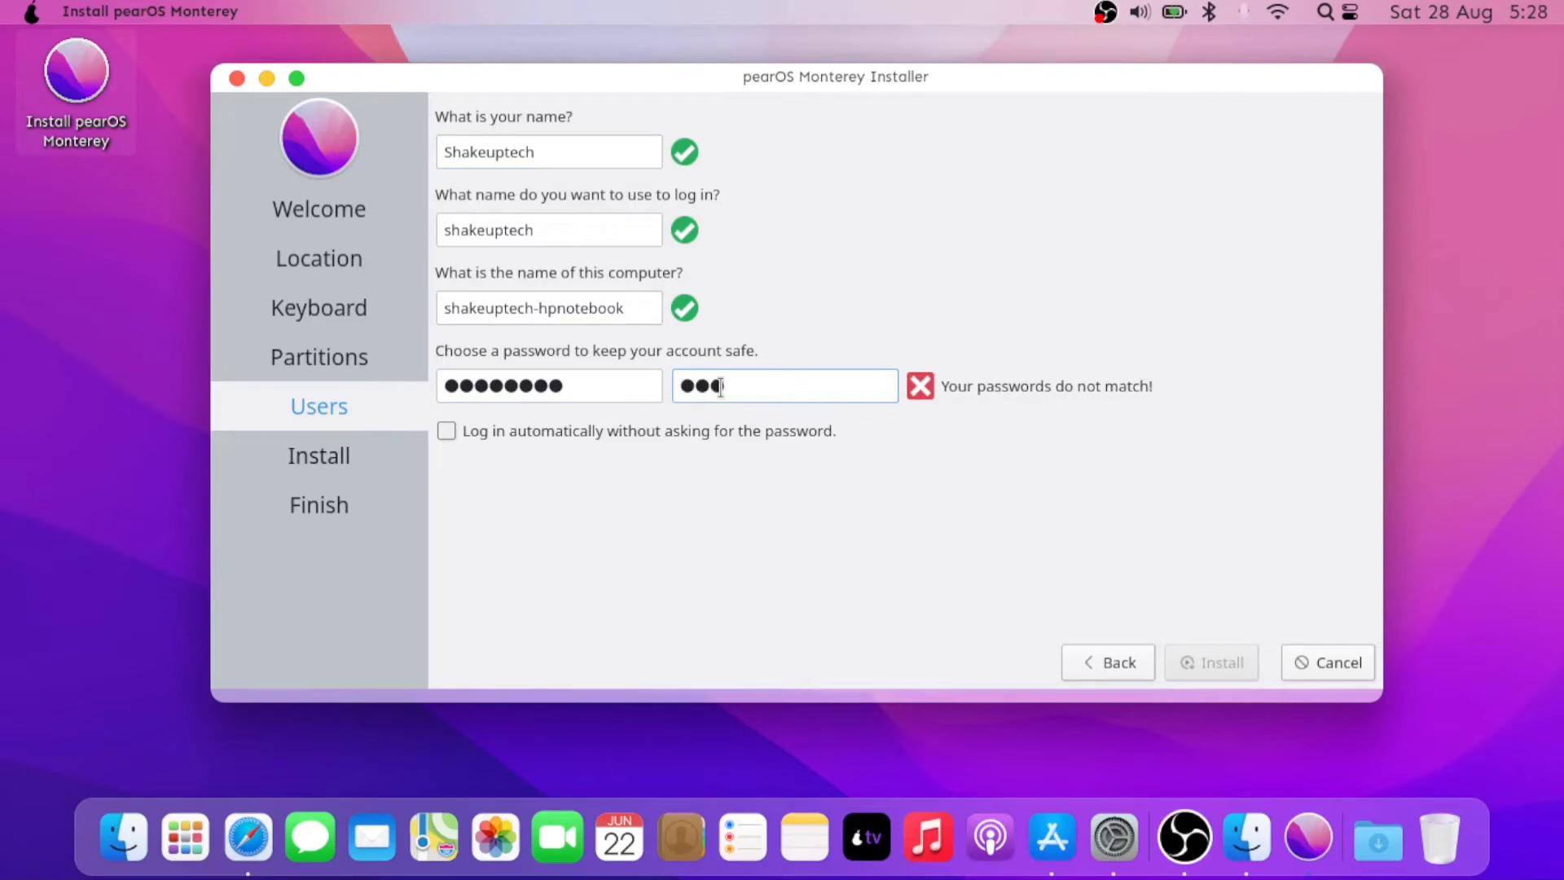
type("45678")
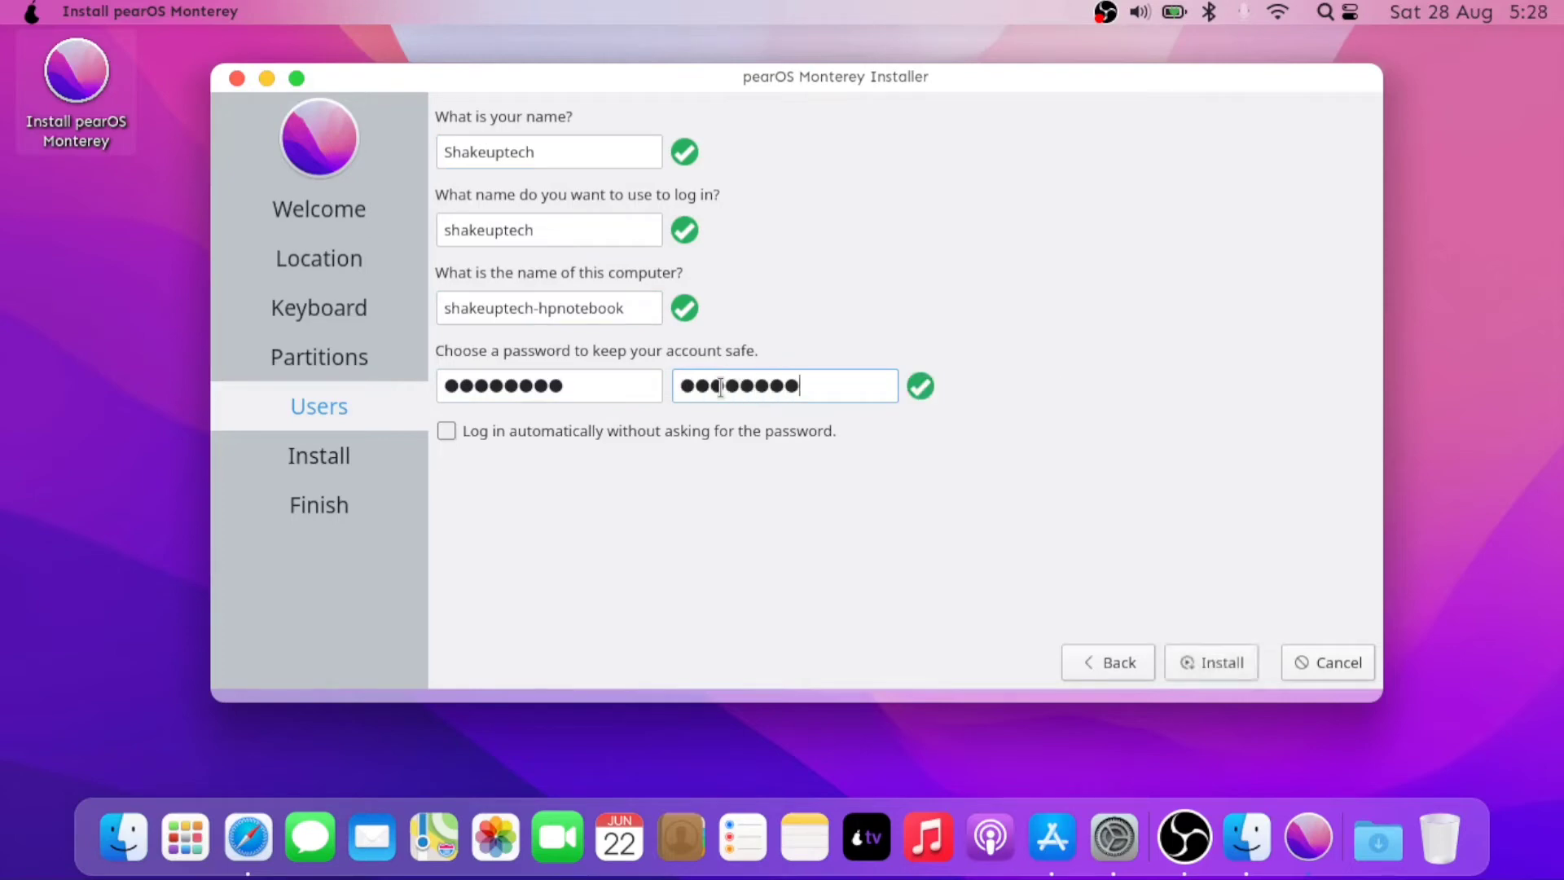
left_click(618, 432)
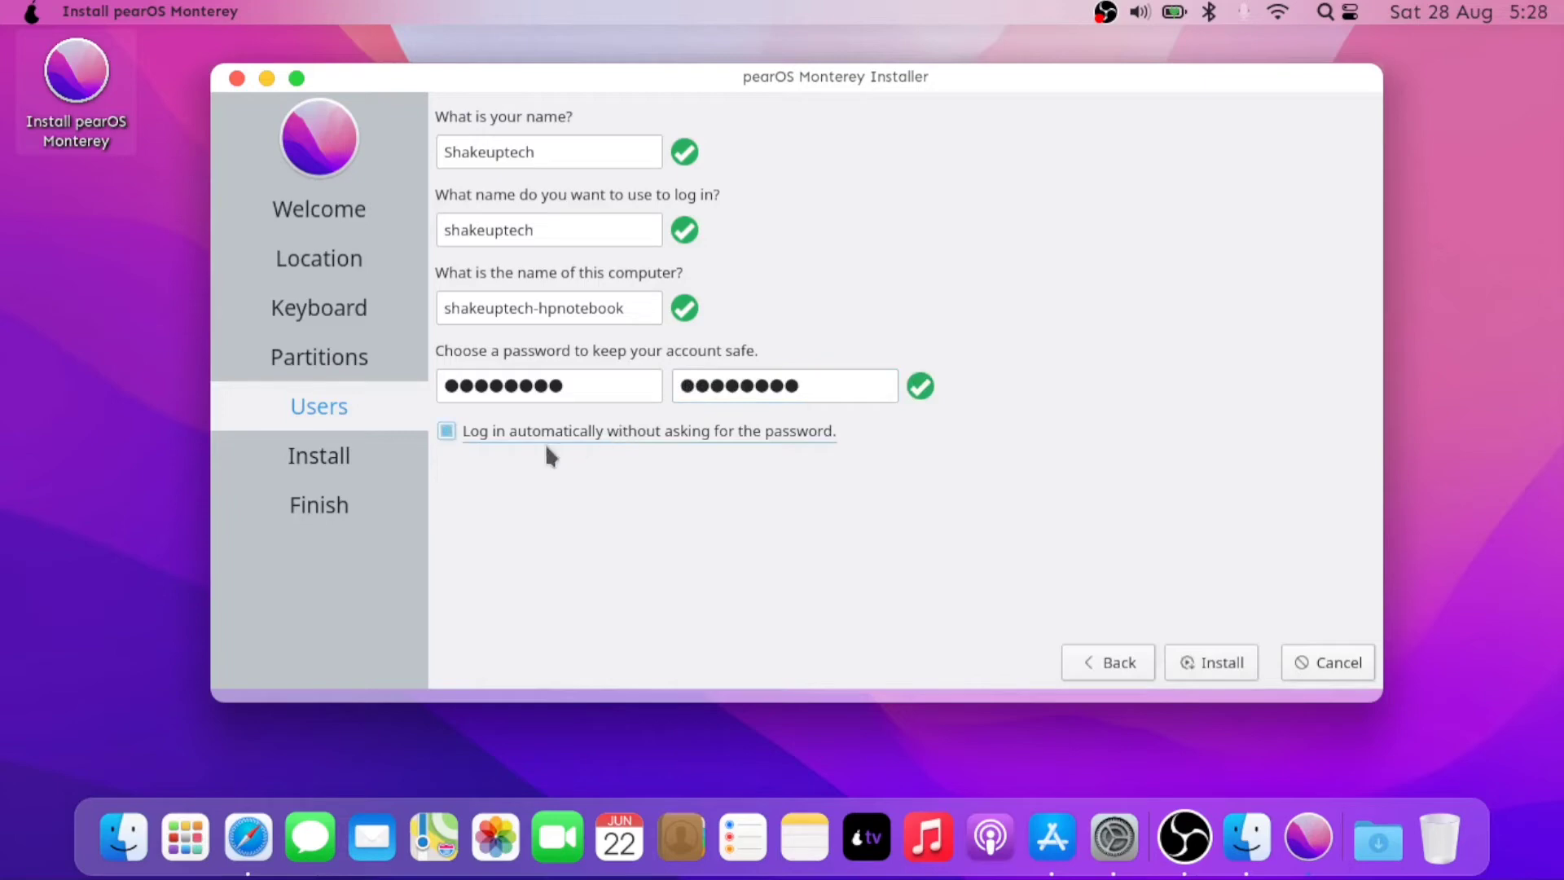
left_click(1224, 657)
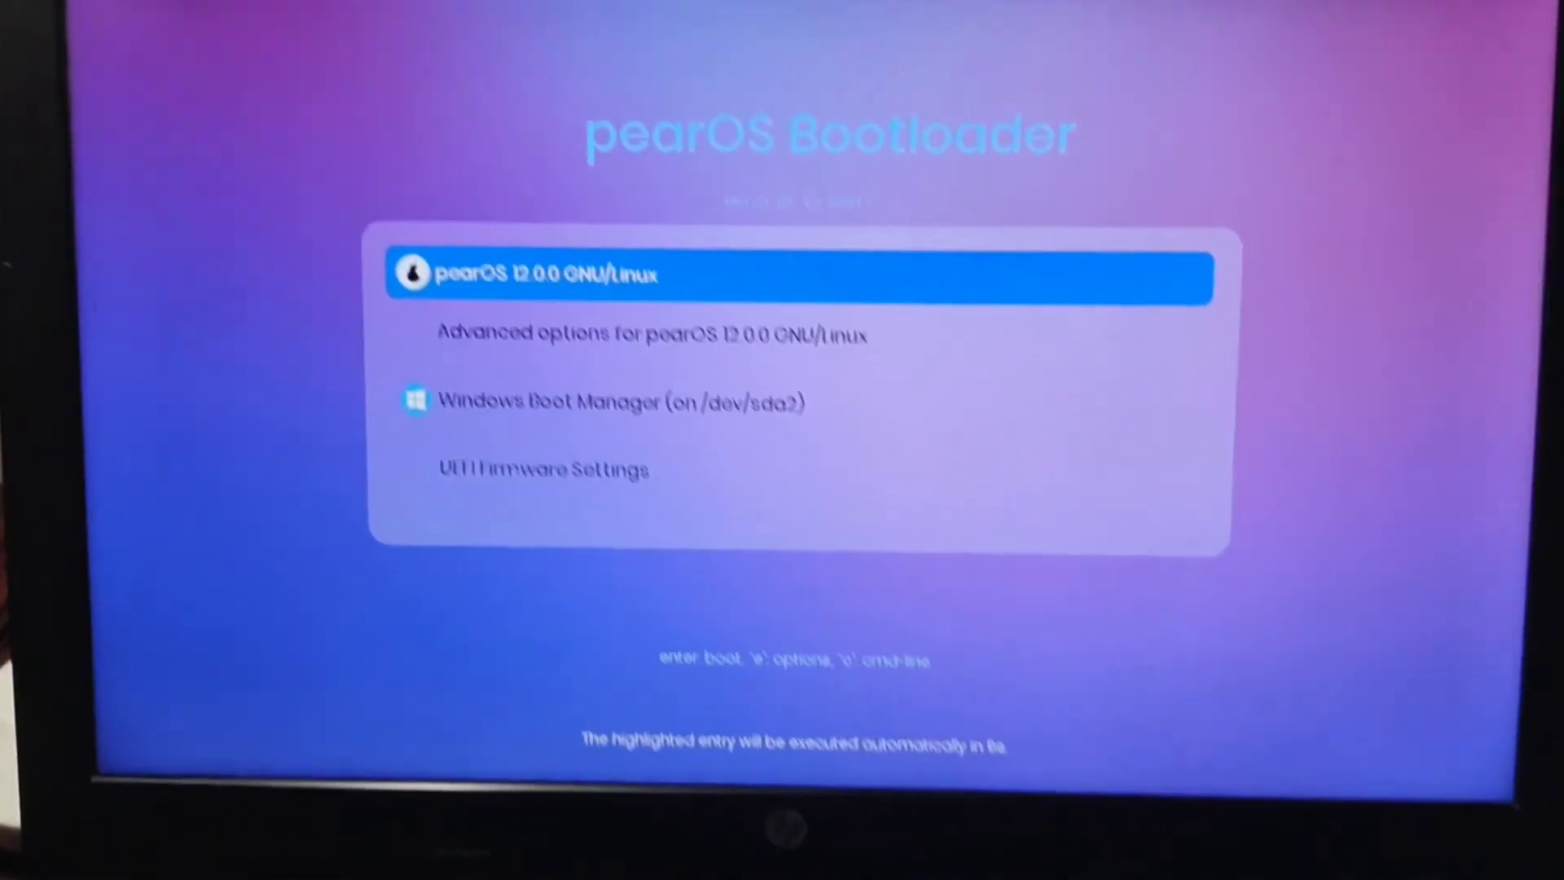
- Boot pearOS 12.0.0 GNU/Linux from the bootloader rather than Windows Boot Manager
key("Down")
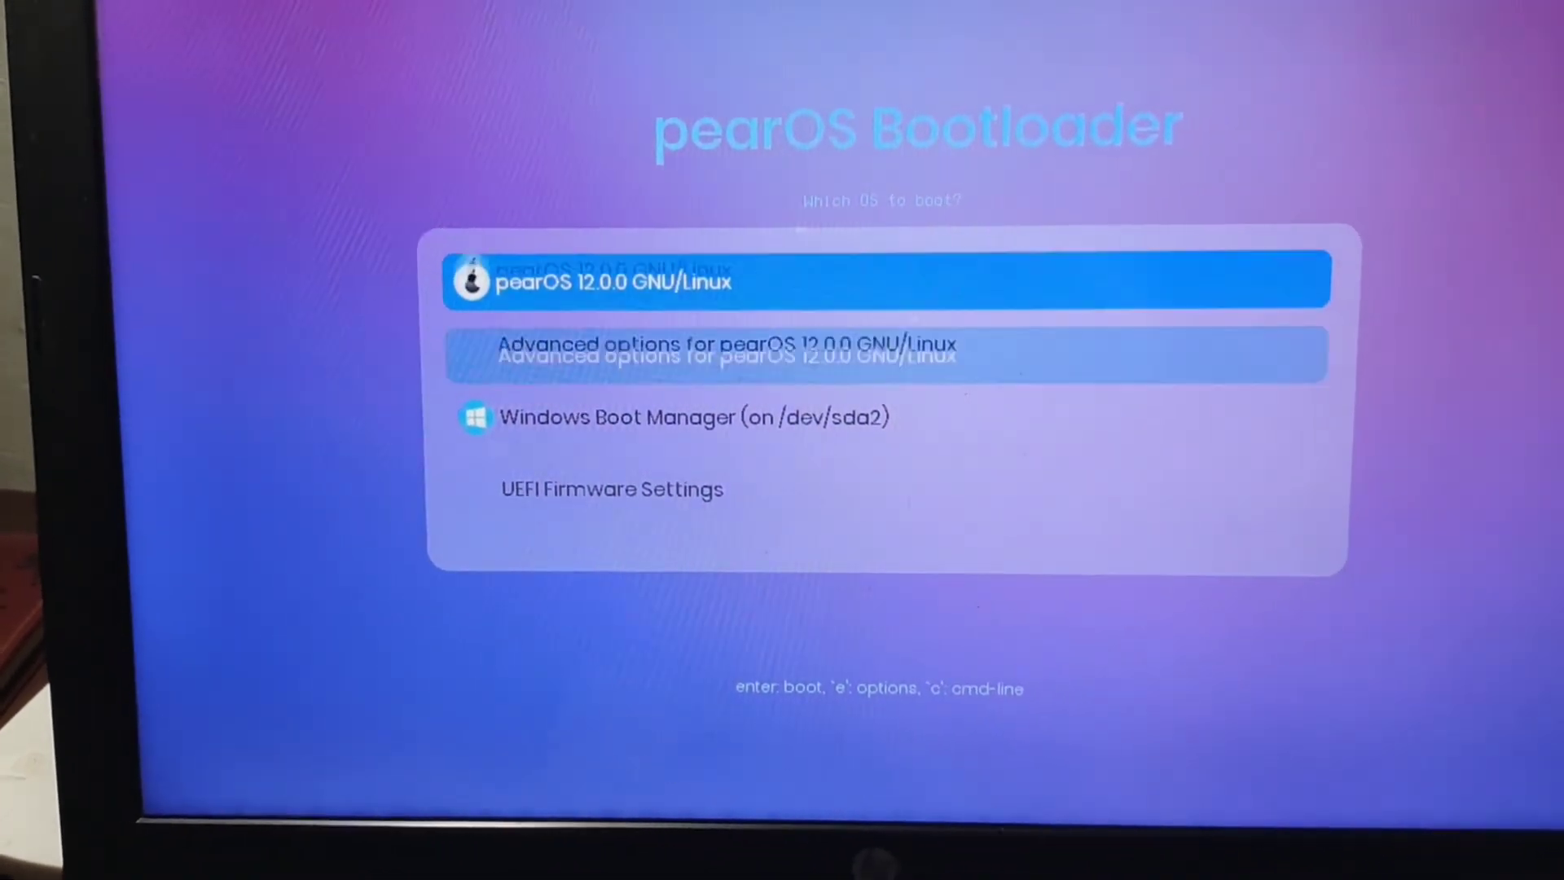
key("Down")
key("Up")
key("Up")
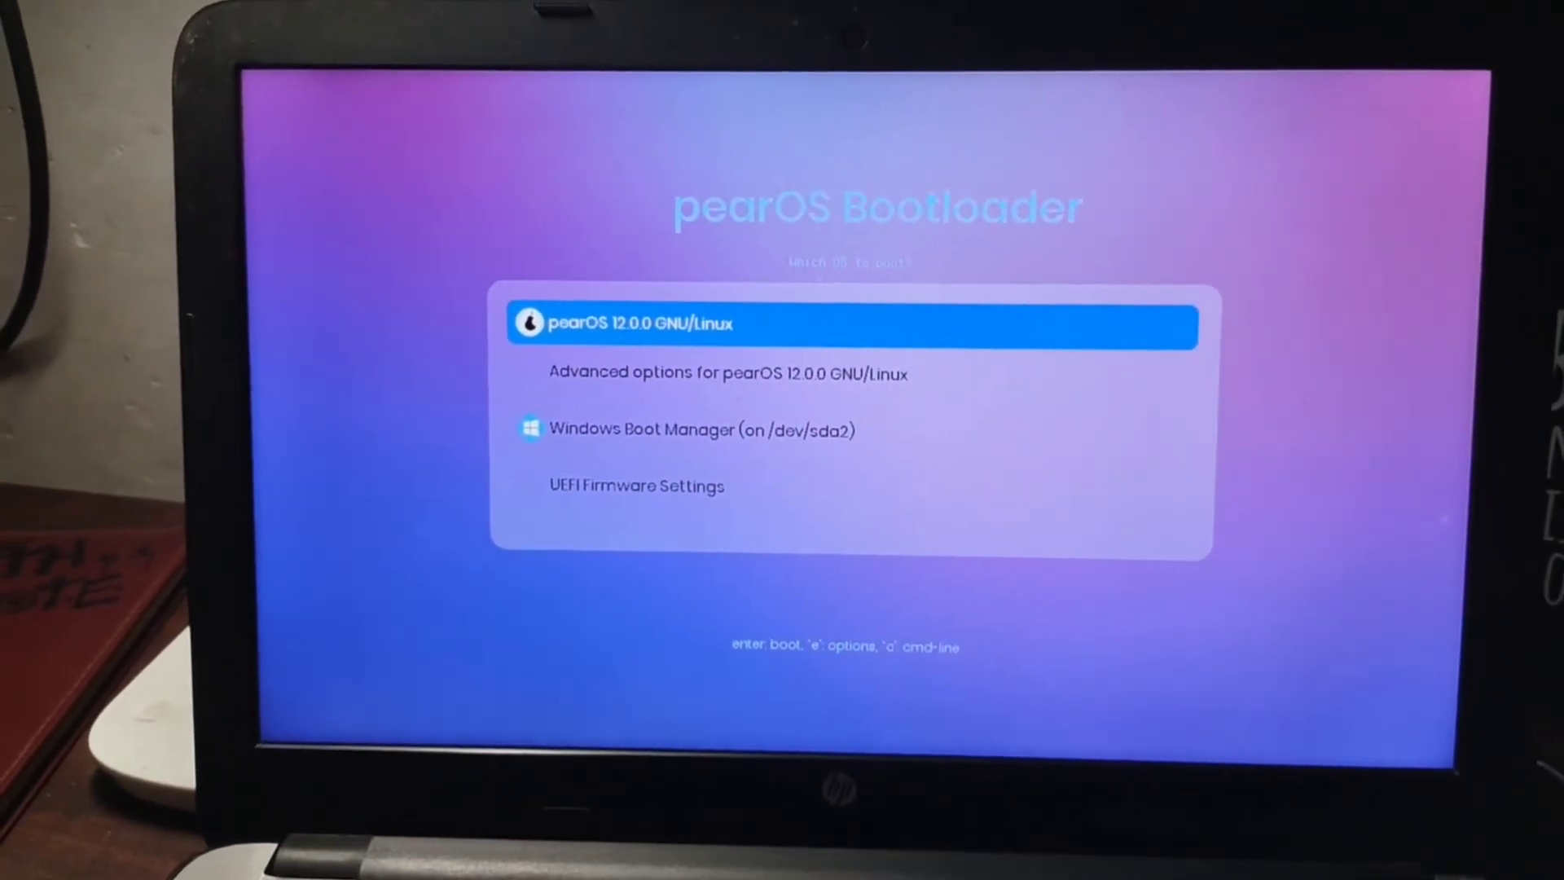
key("Return")
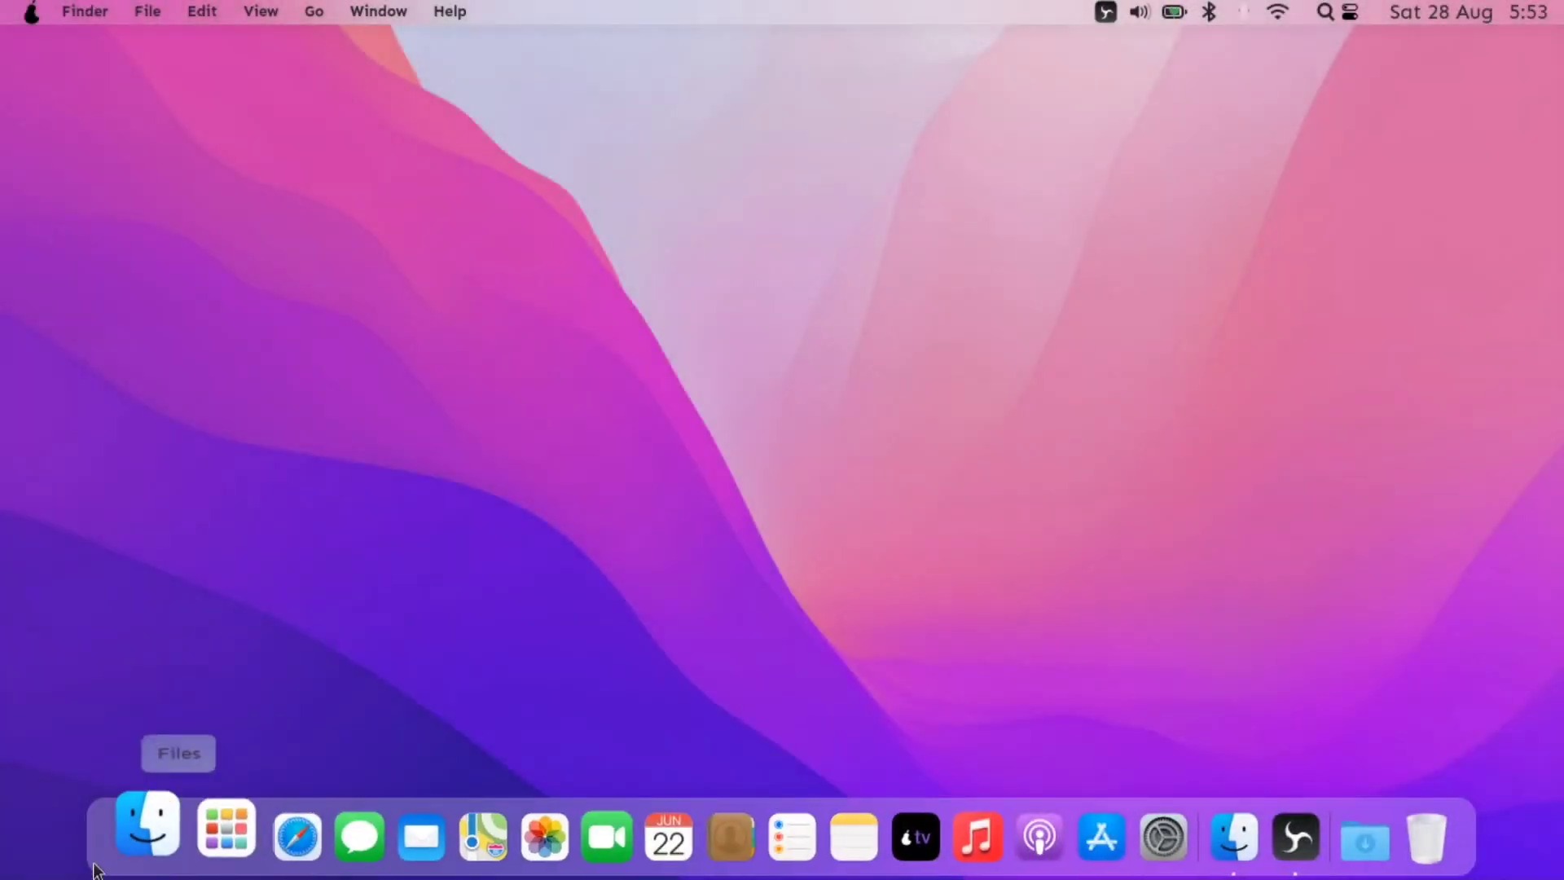
- Browse the Launchpad app pages and launch System Settings
left_click(226, 831)
scroll(586, 414, "down", 1)
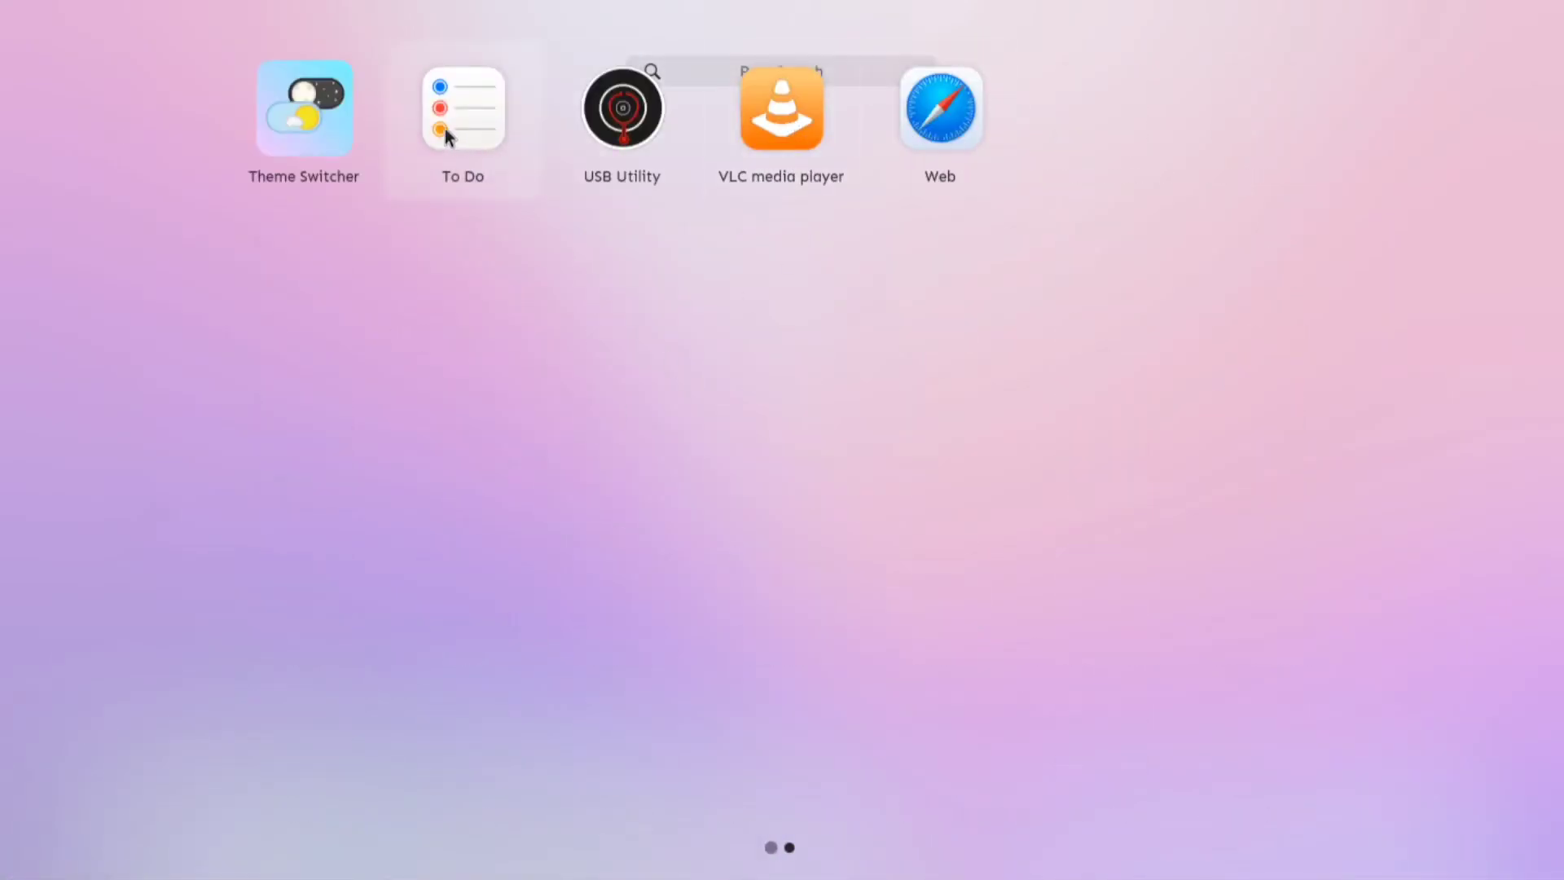
scroll(868, 391, "up", 1)
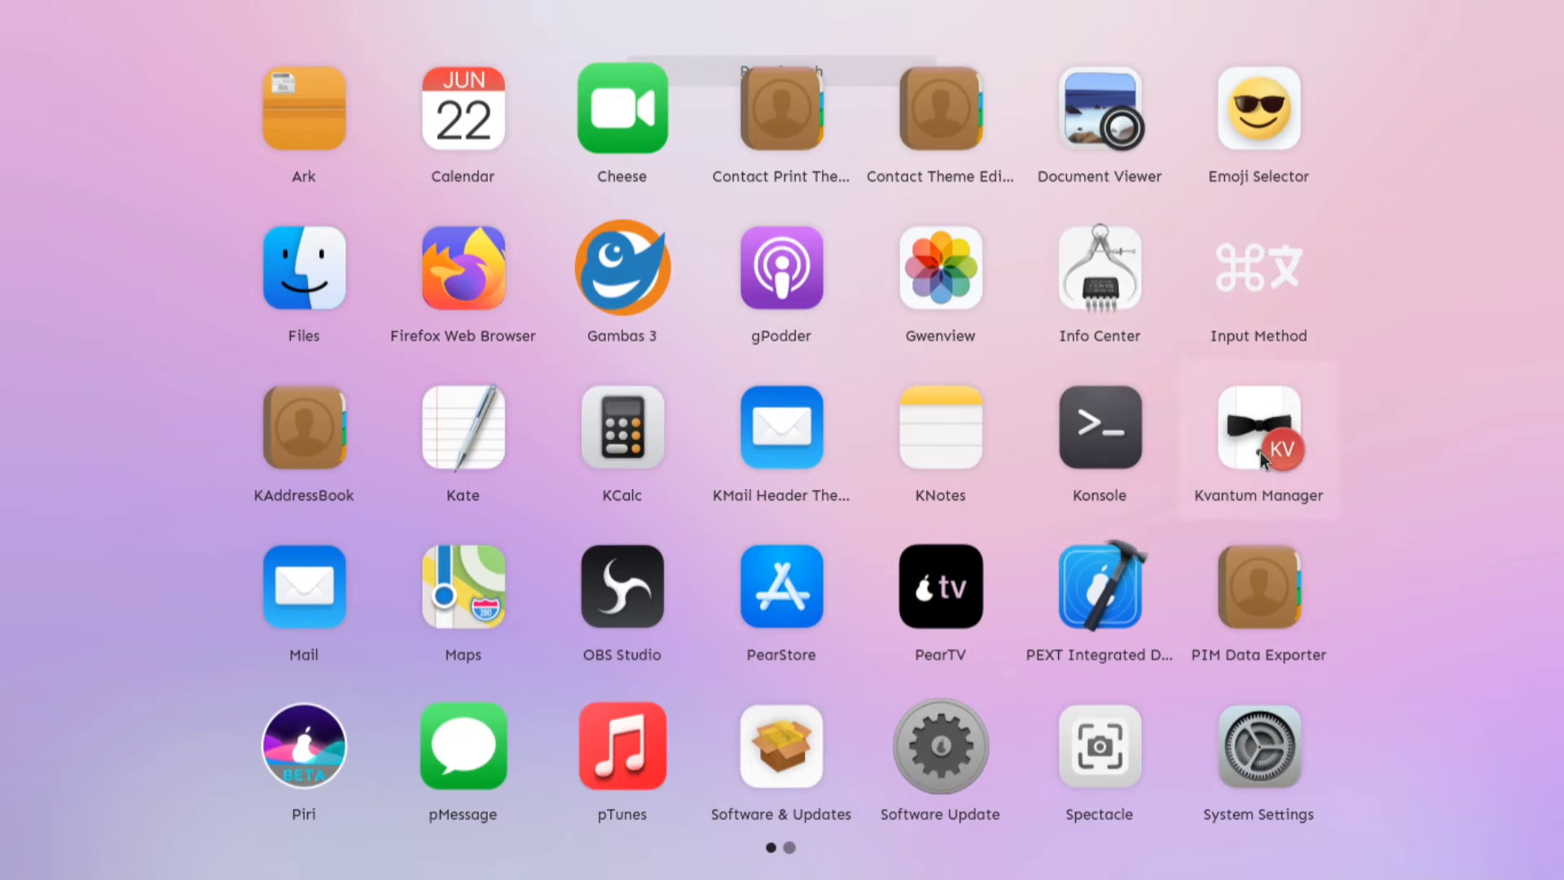
left_click(1256, 770)
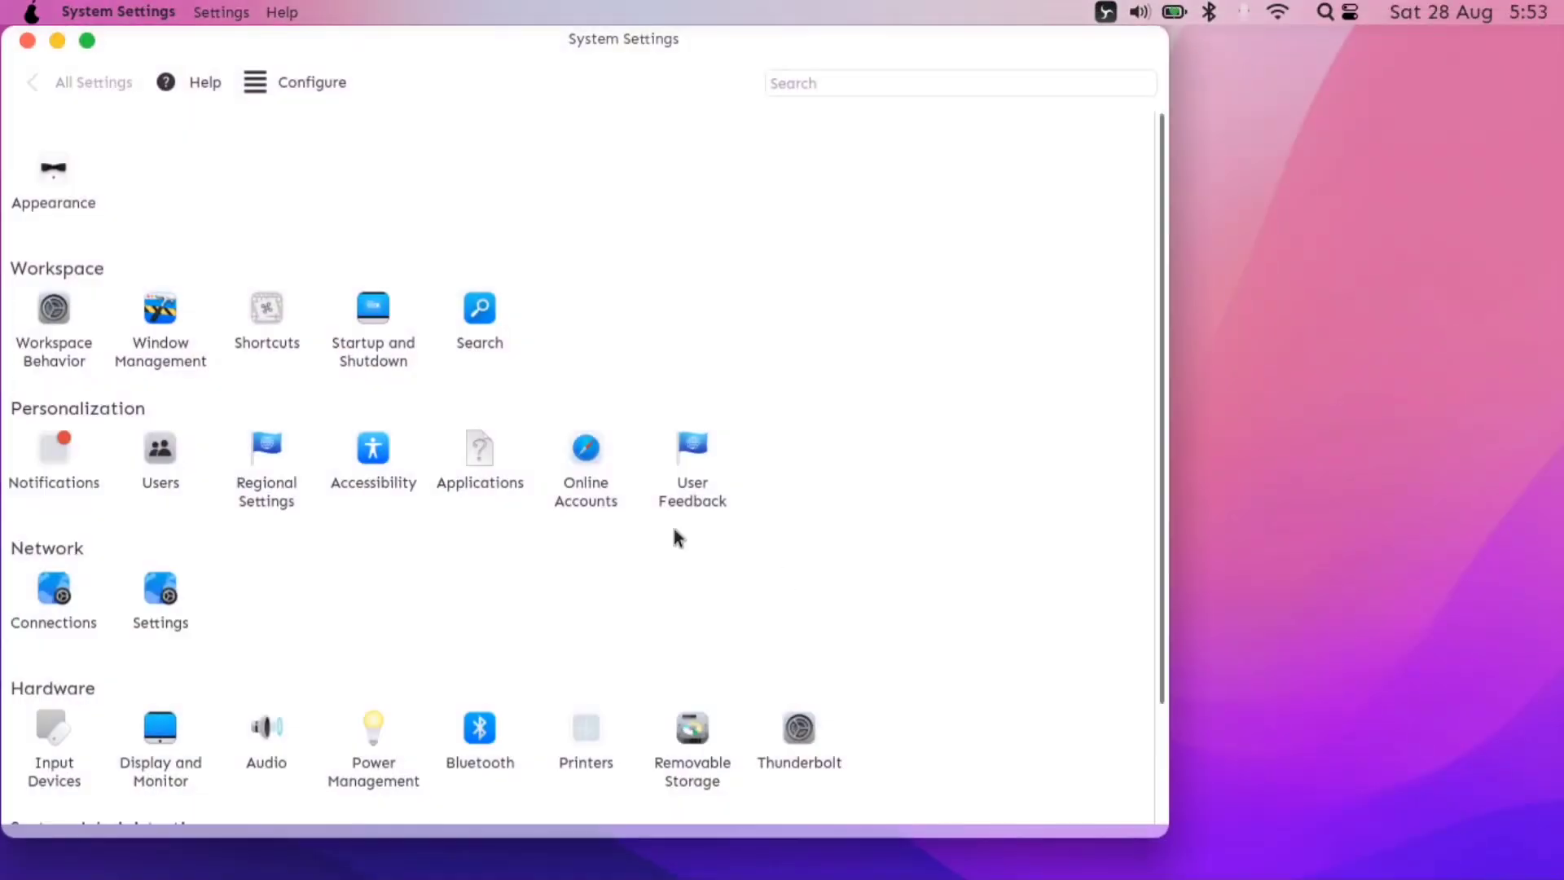
- Center the System Settings window and view the Thunderbolt device settings
left_click_drag(548, 29, 764, 76)
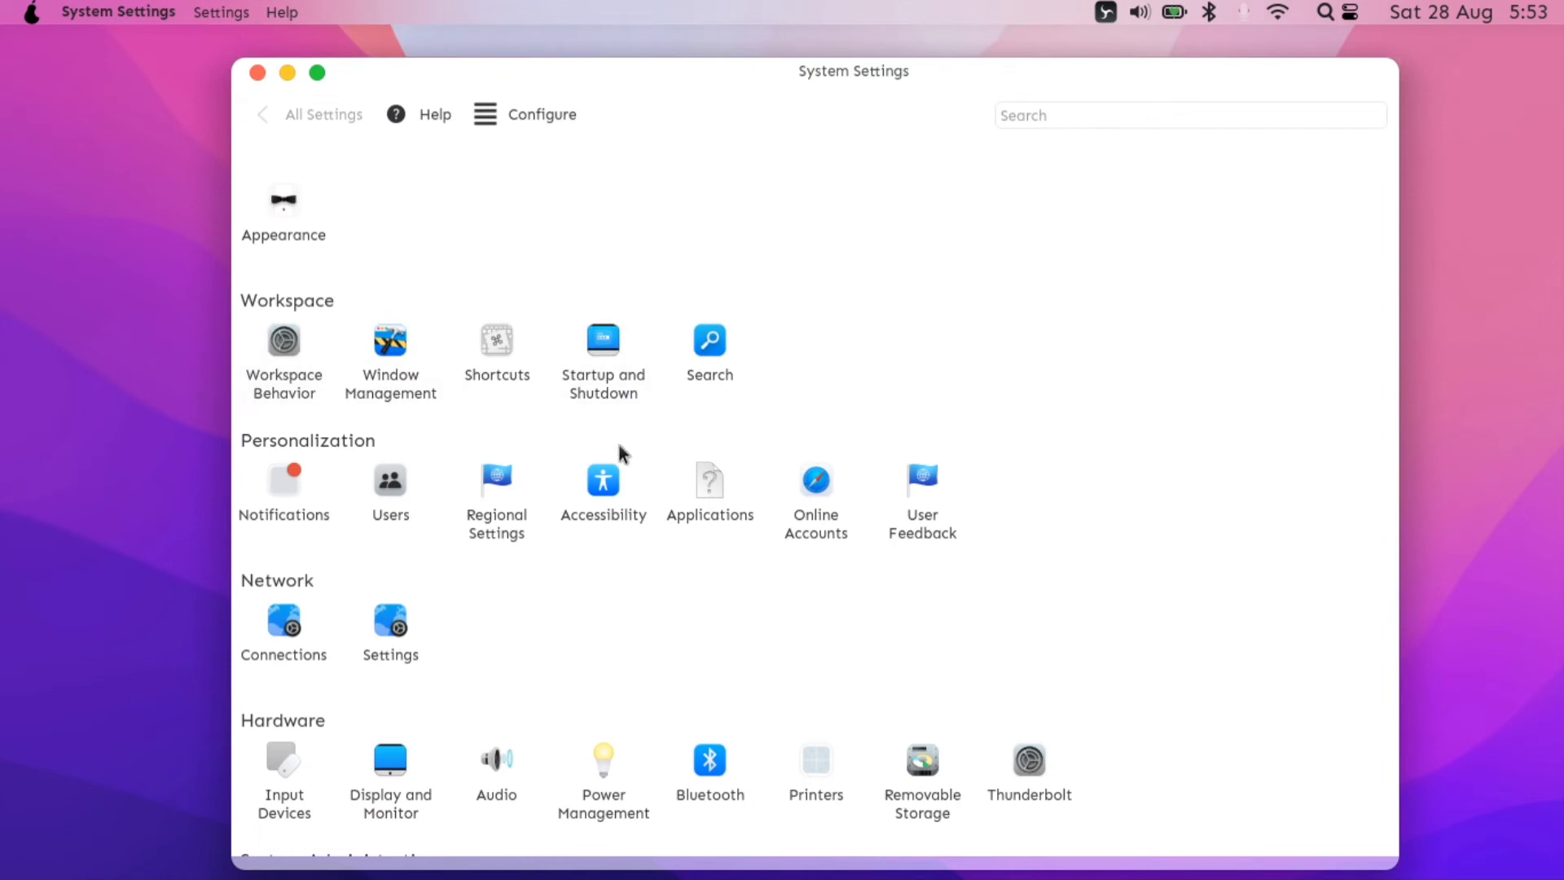
scroll(632, 452, "down", 2)
scroll(683, 658, "down", 1)
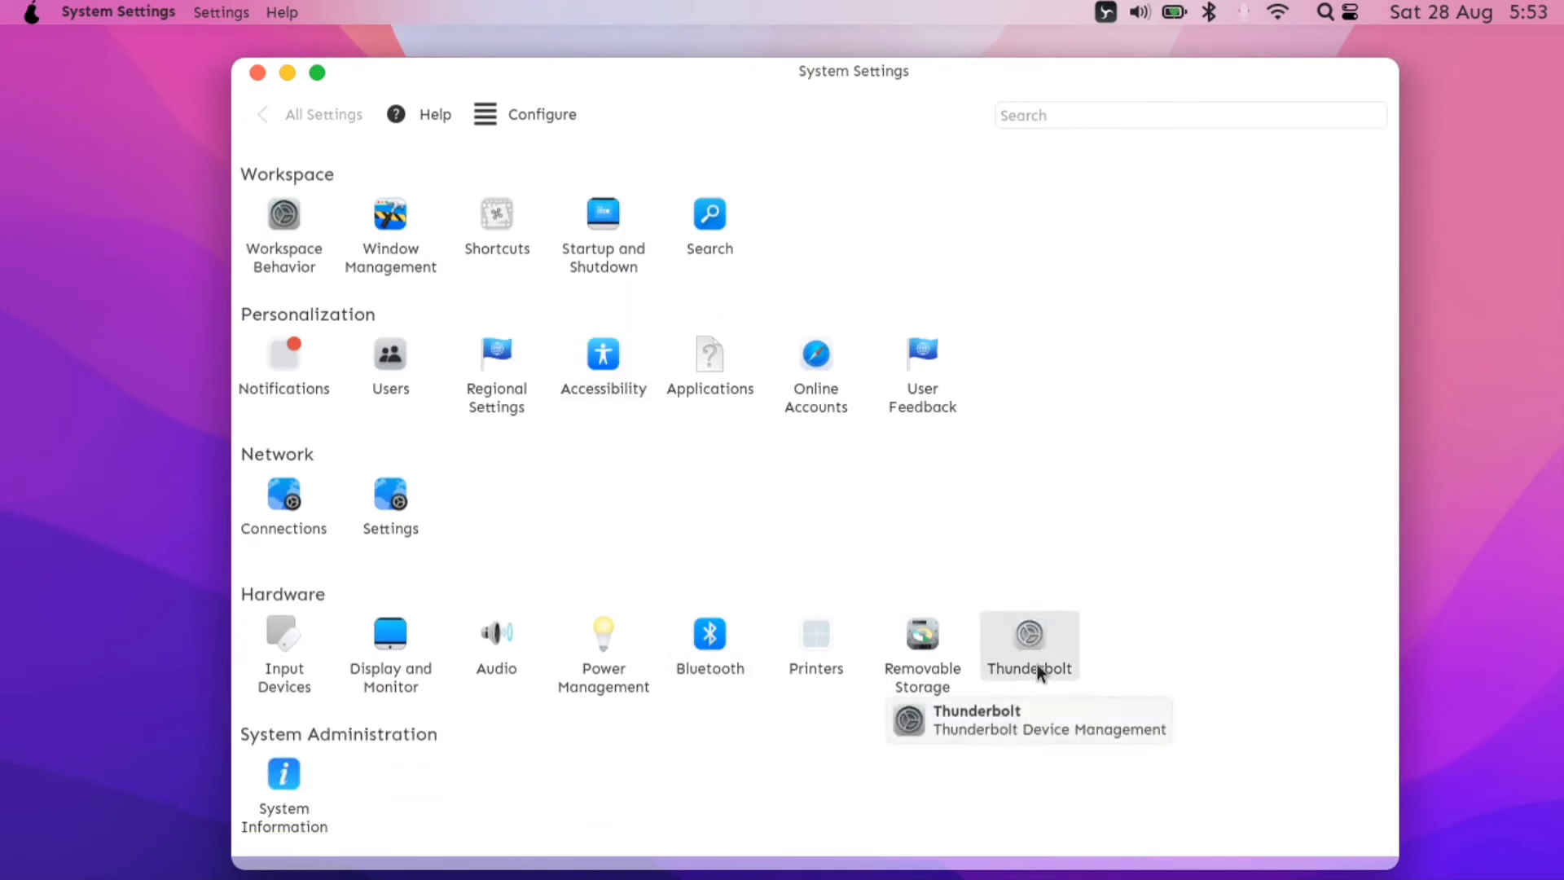
left_click(1038, 663)
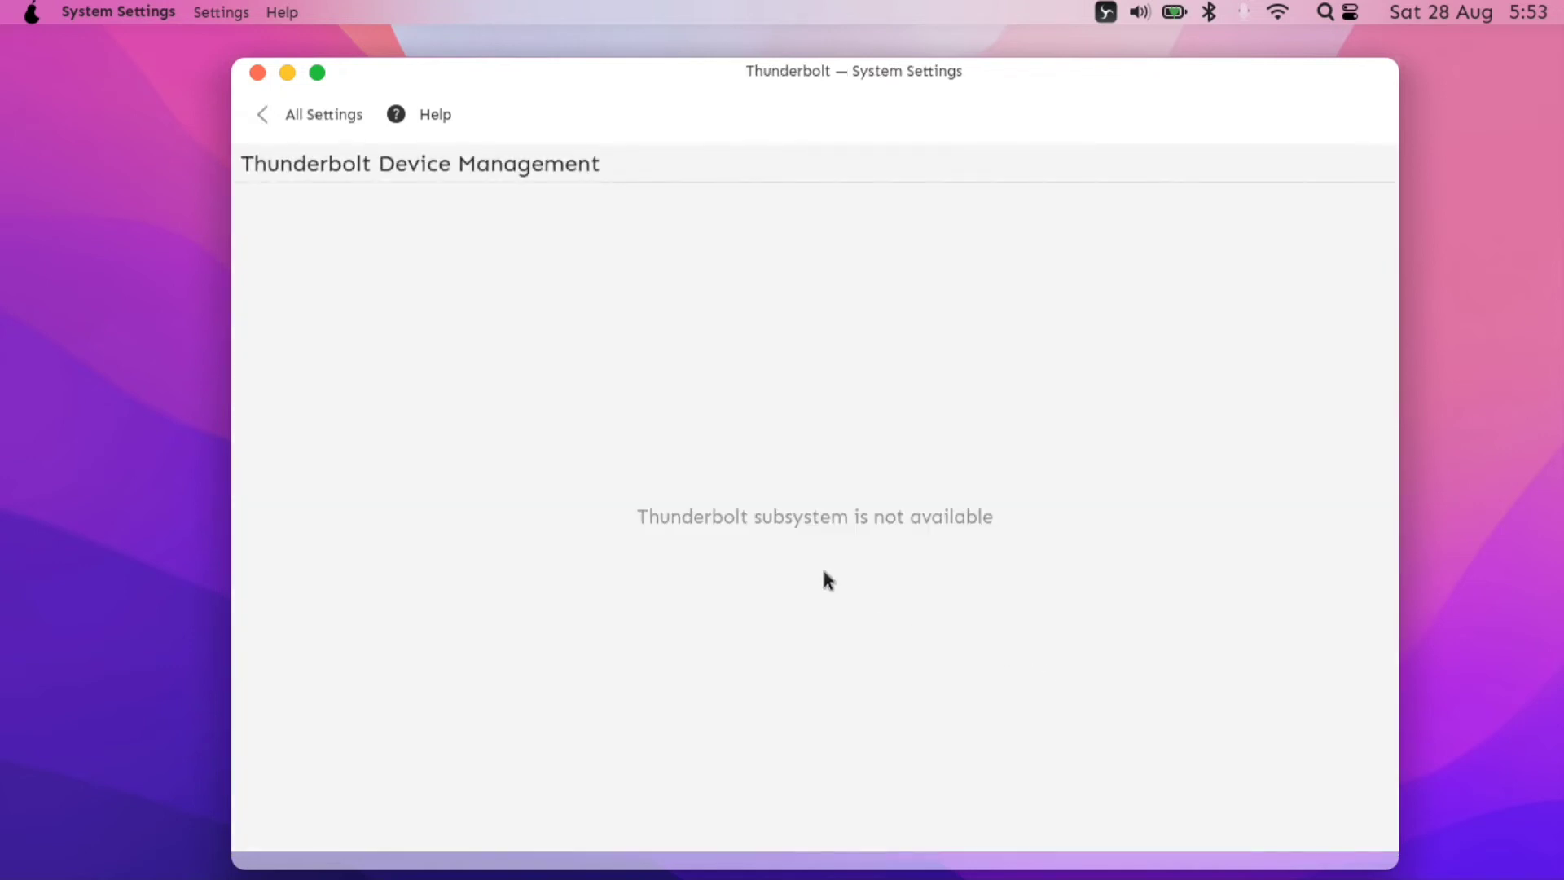
left_click_drag(888, 502, 1079, 443)
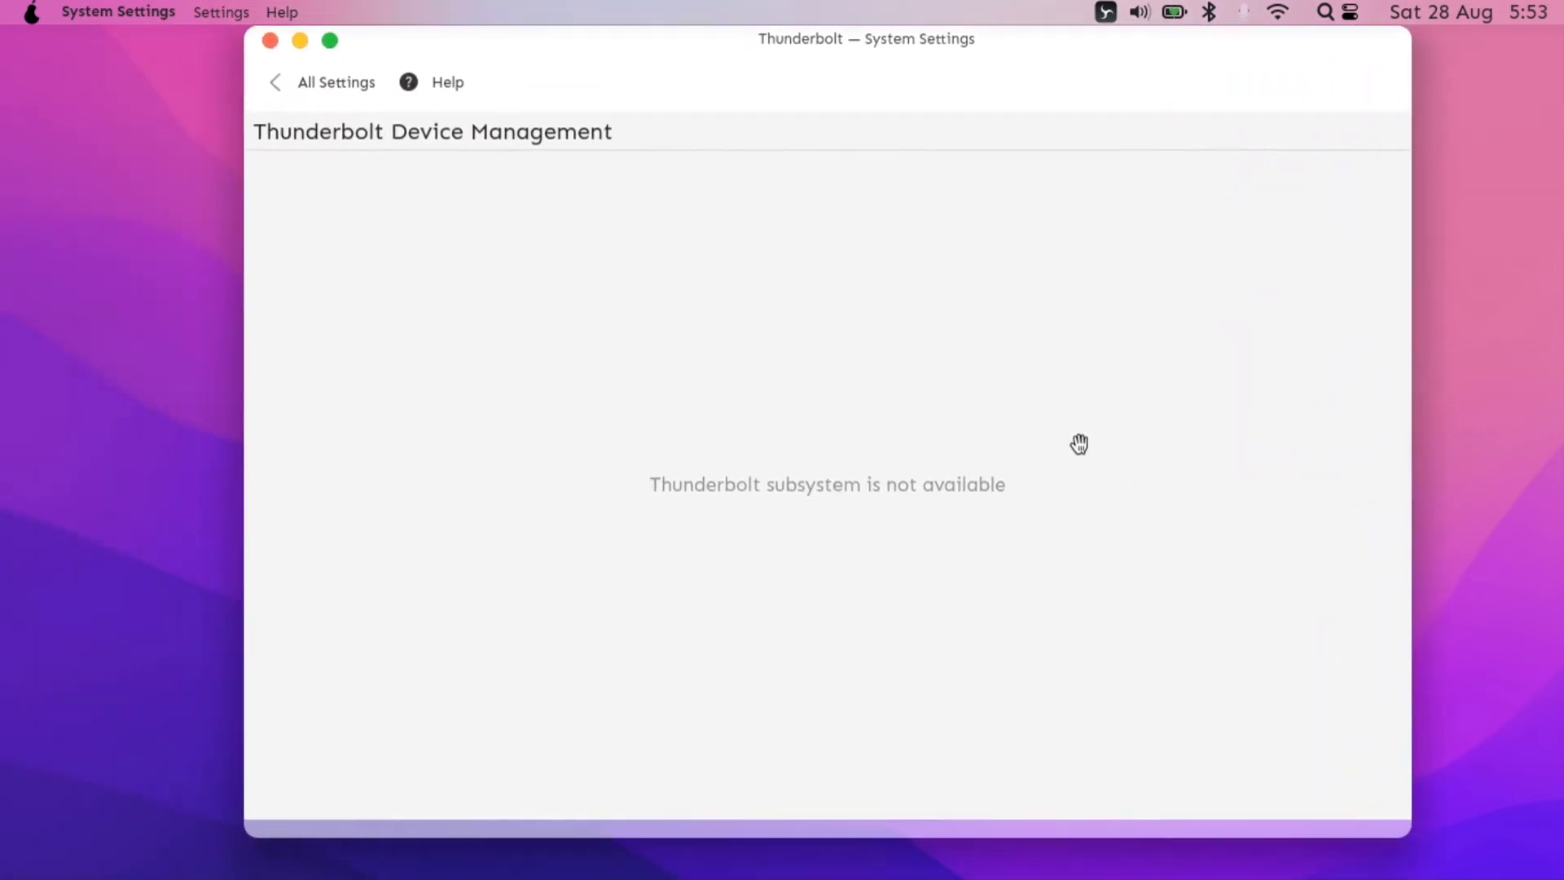
left_click(319, 85)
- Check Display and Monitor refresh rates, keeping 60 Hz, then view Compositor and Gamma
left_click(417, 634)
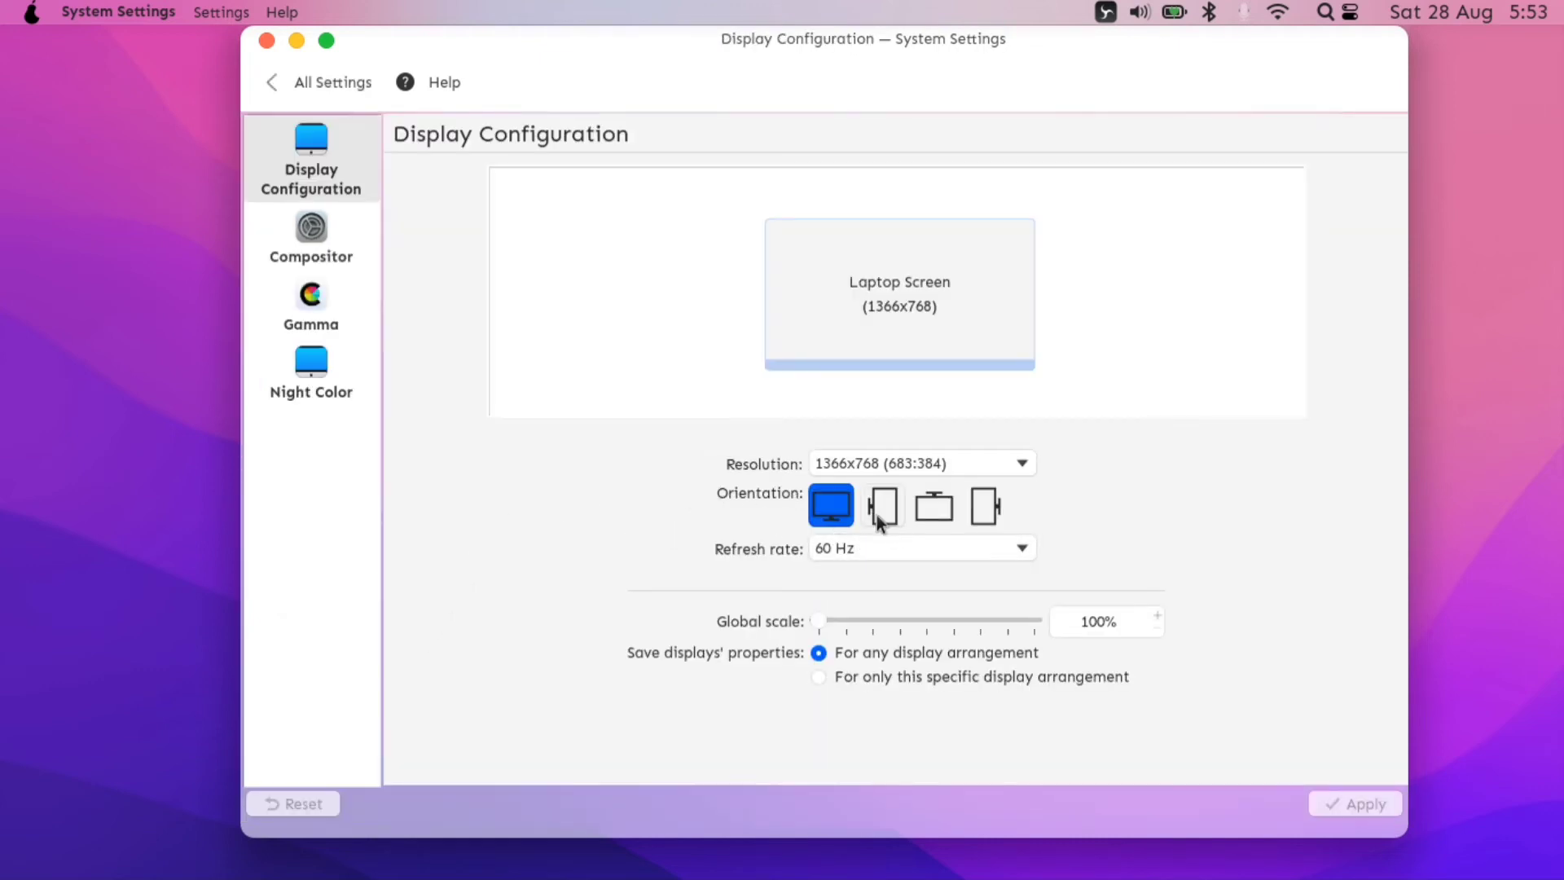
left_click(923, 556)
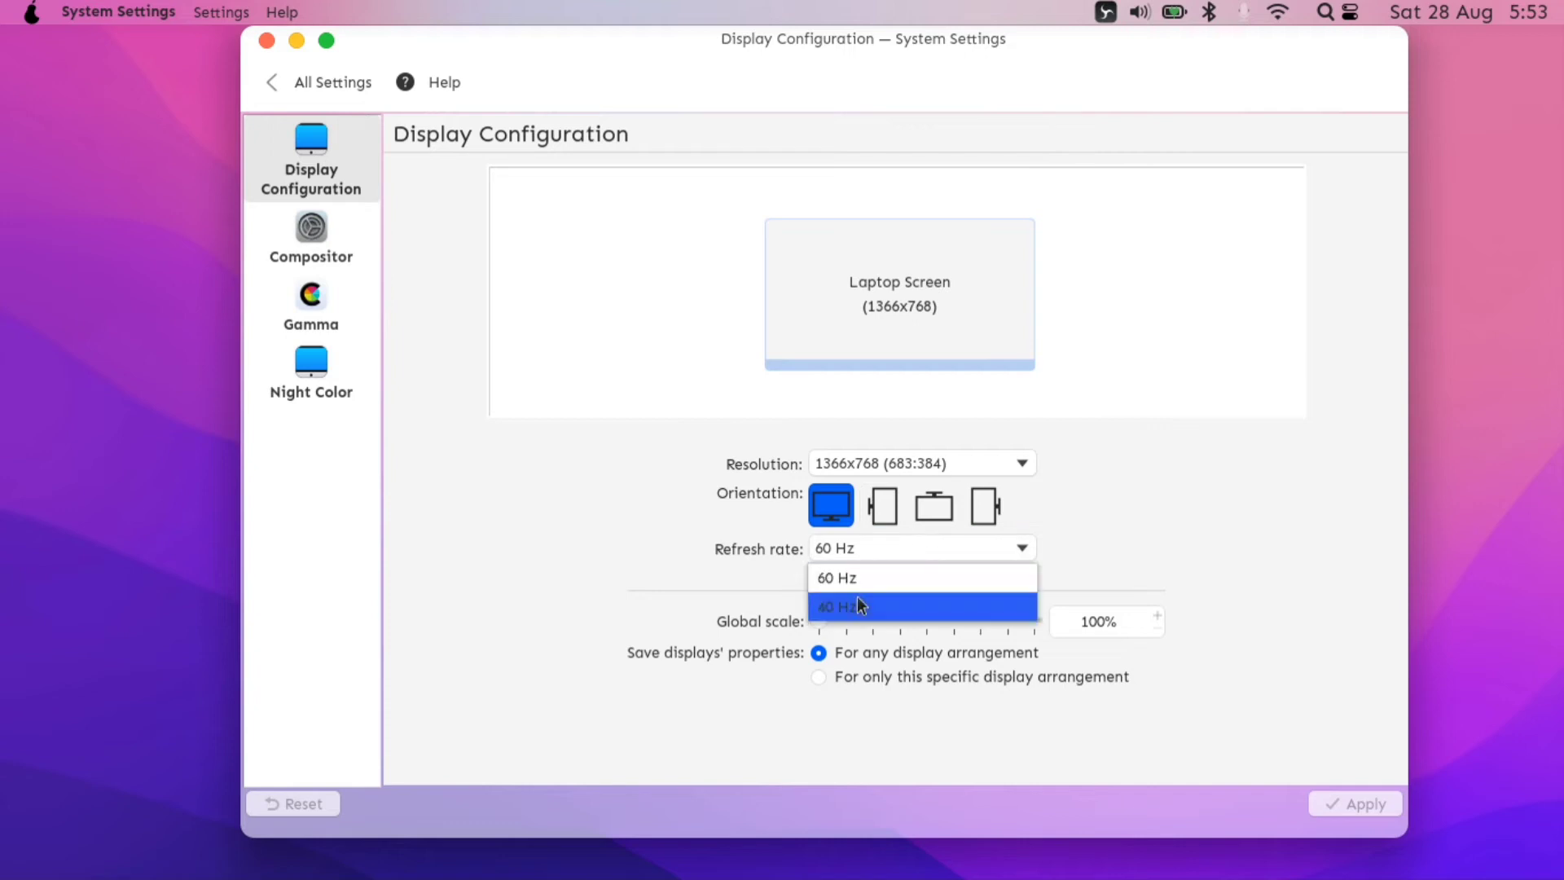
left_click(564, 544)
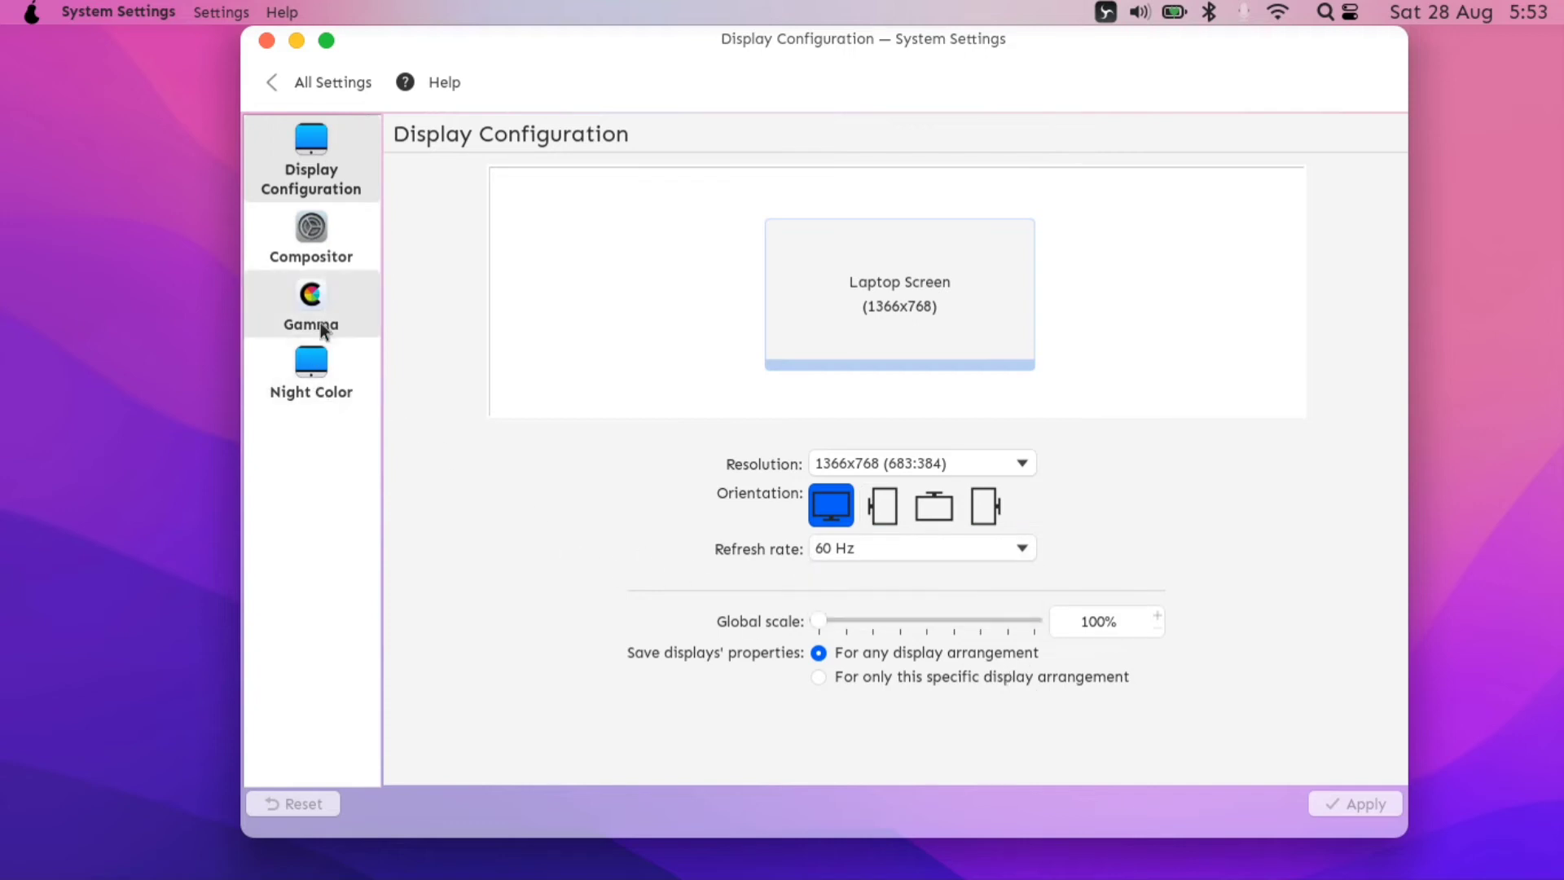
left_click(311, 245)
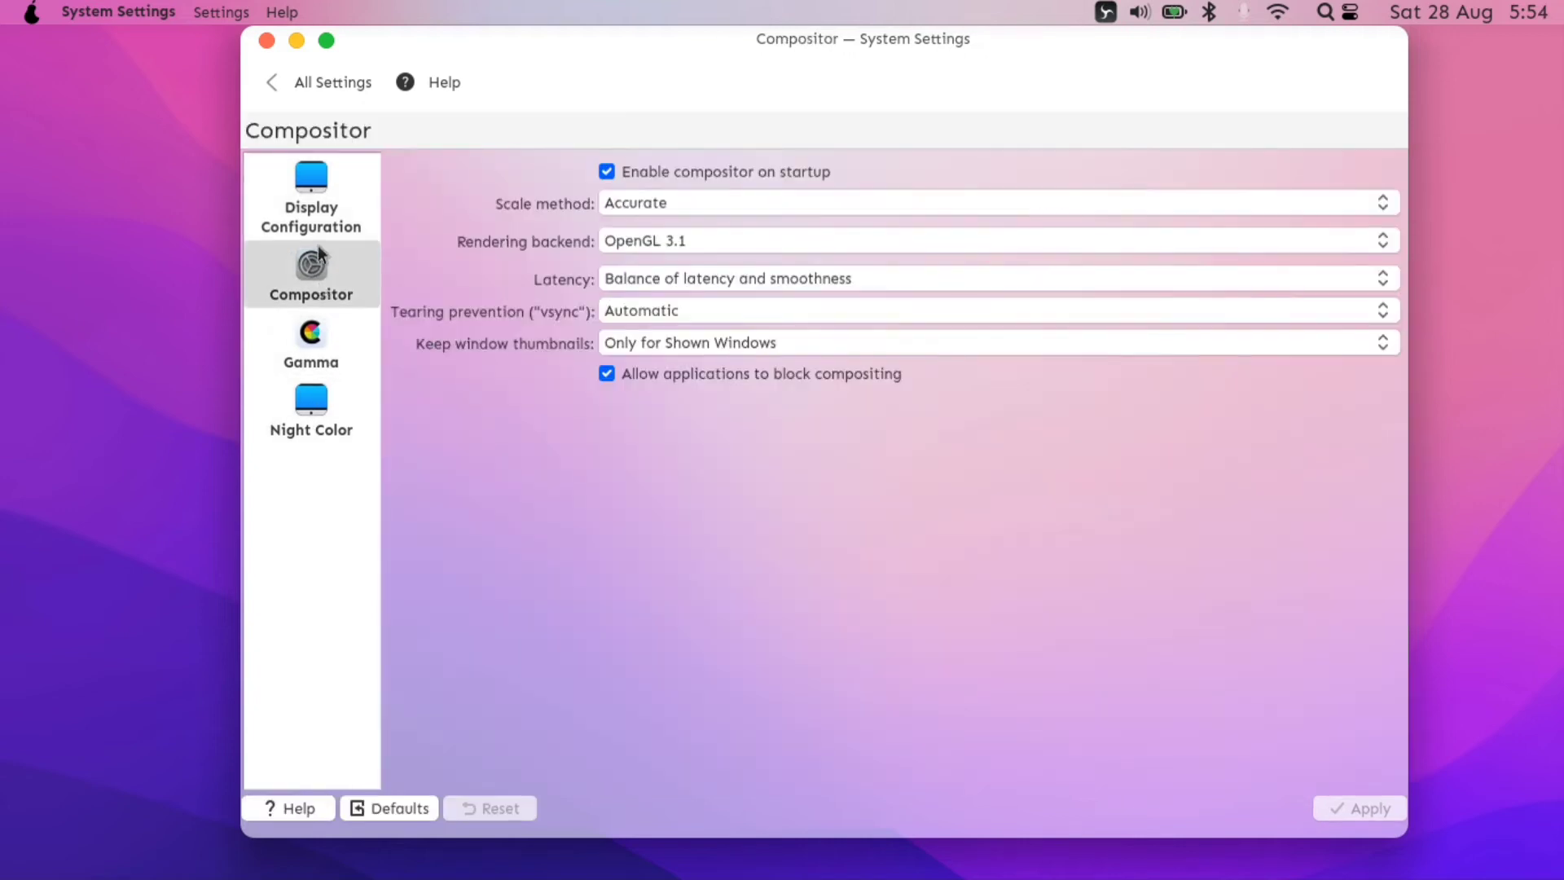
left_click(310, 332)
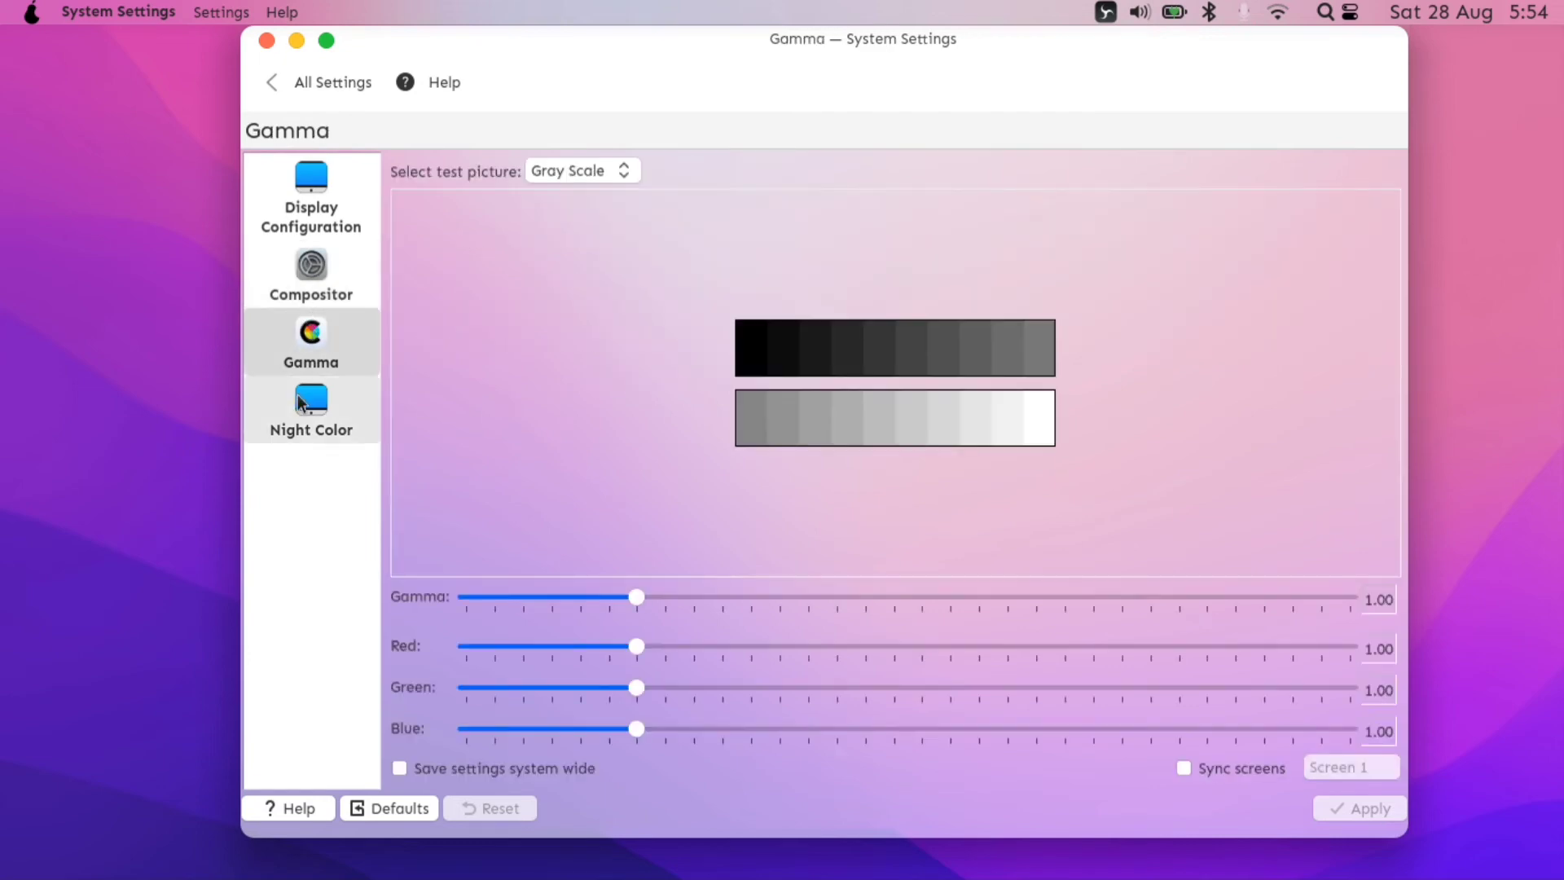
left_click(281, 81)
- View the pearOS 12.0.0 Monterey System Information page and minimize the window
left_click(335, 762)
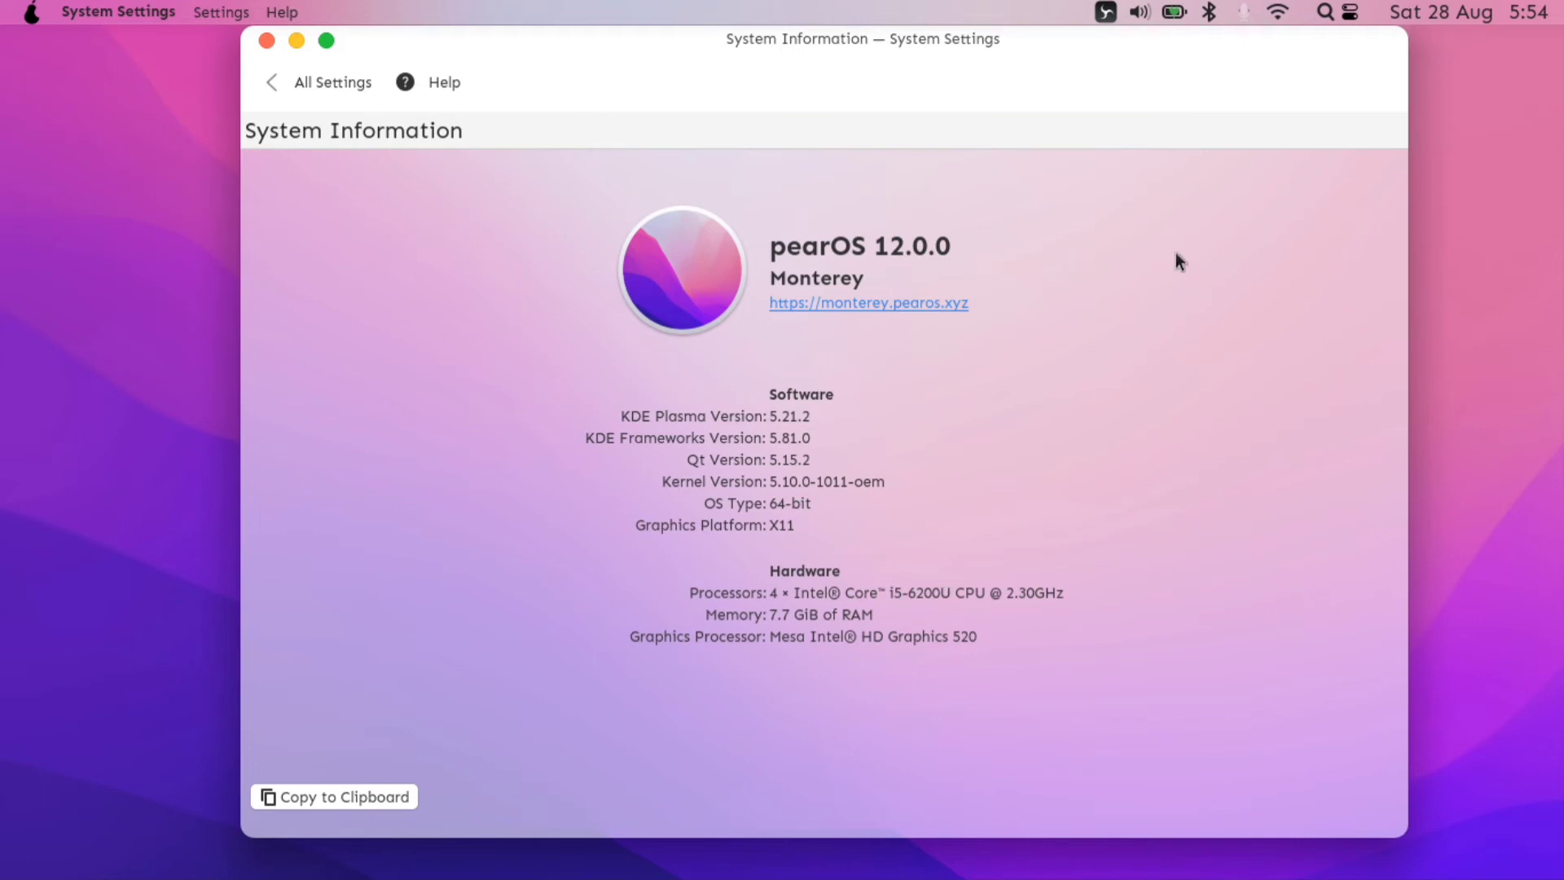
left_click(296, 39)
mouse_move(789, 856)
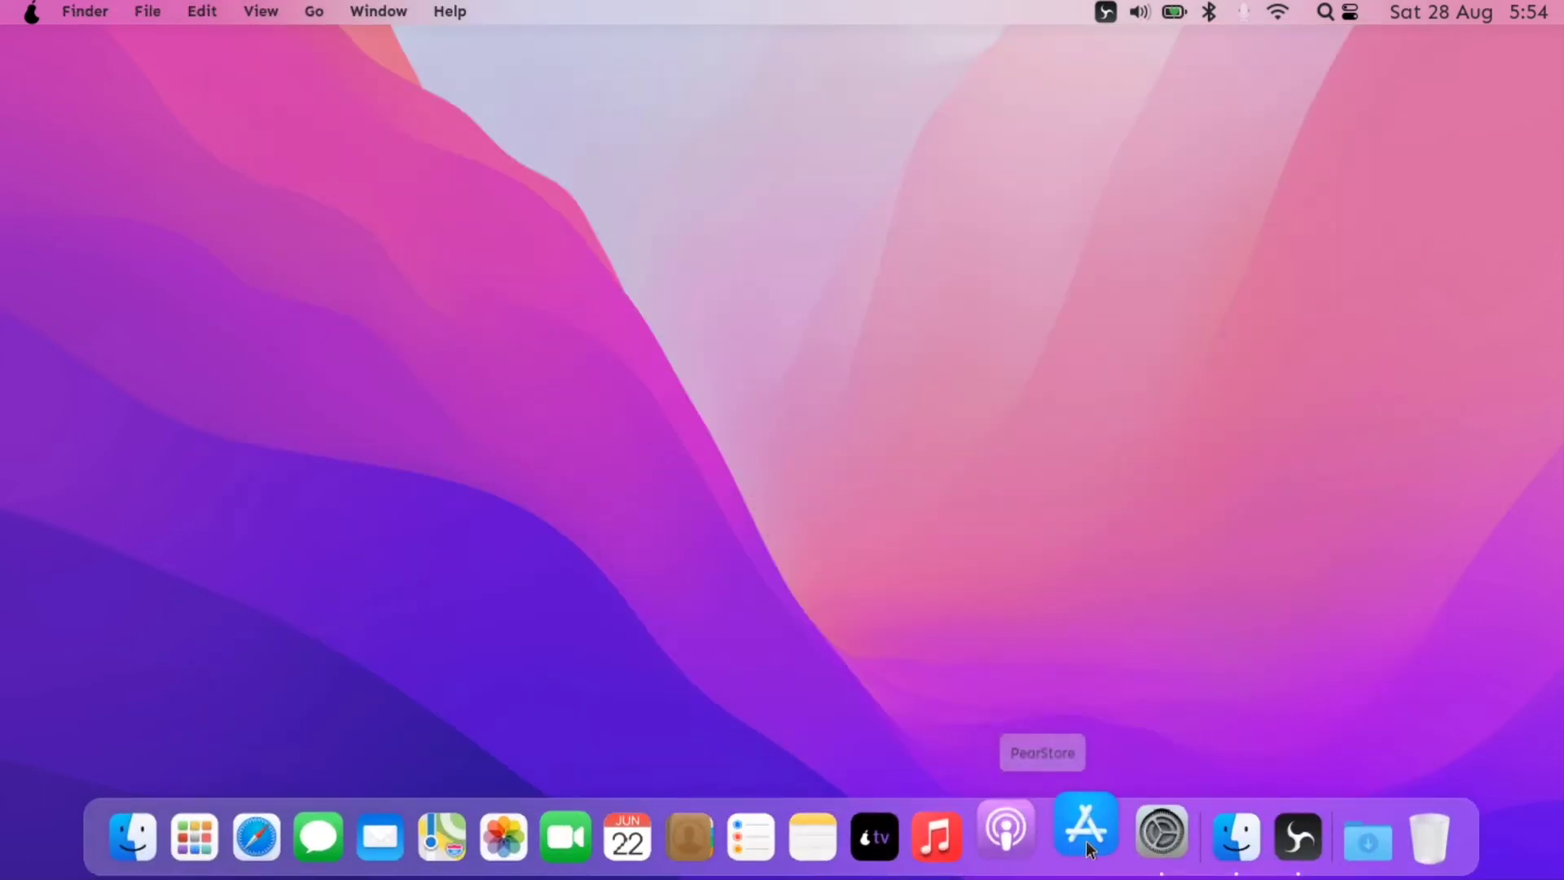
- Launch Epiphany and load google.com, correcting the mistyped googlr.com address
left_click(276, 846)
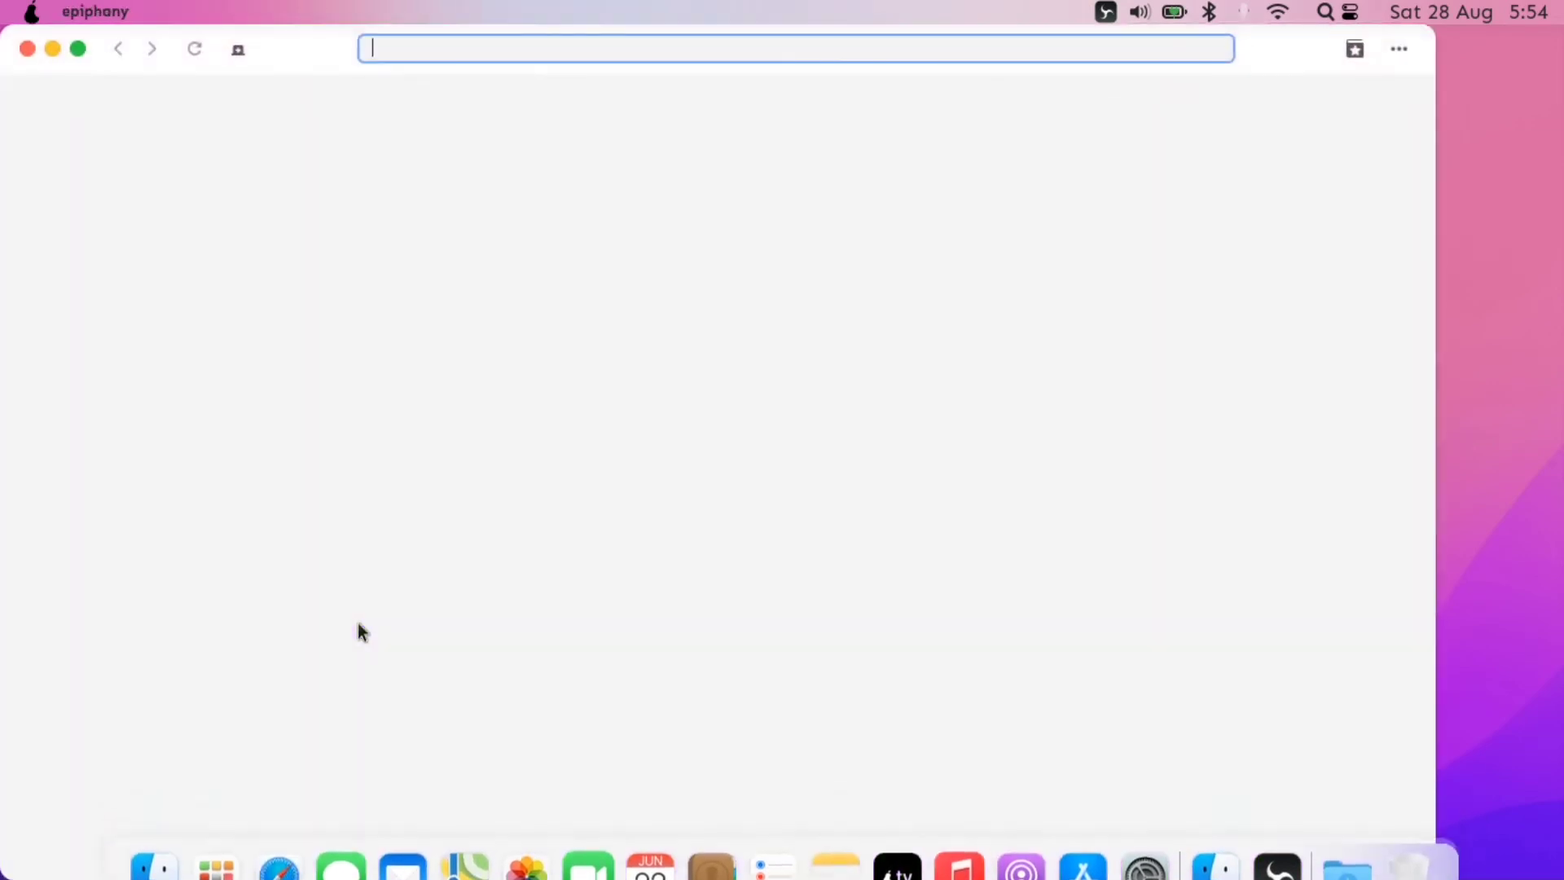
type("go")
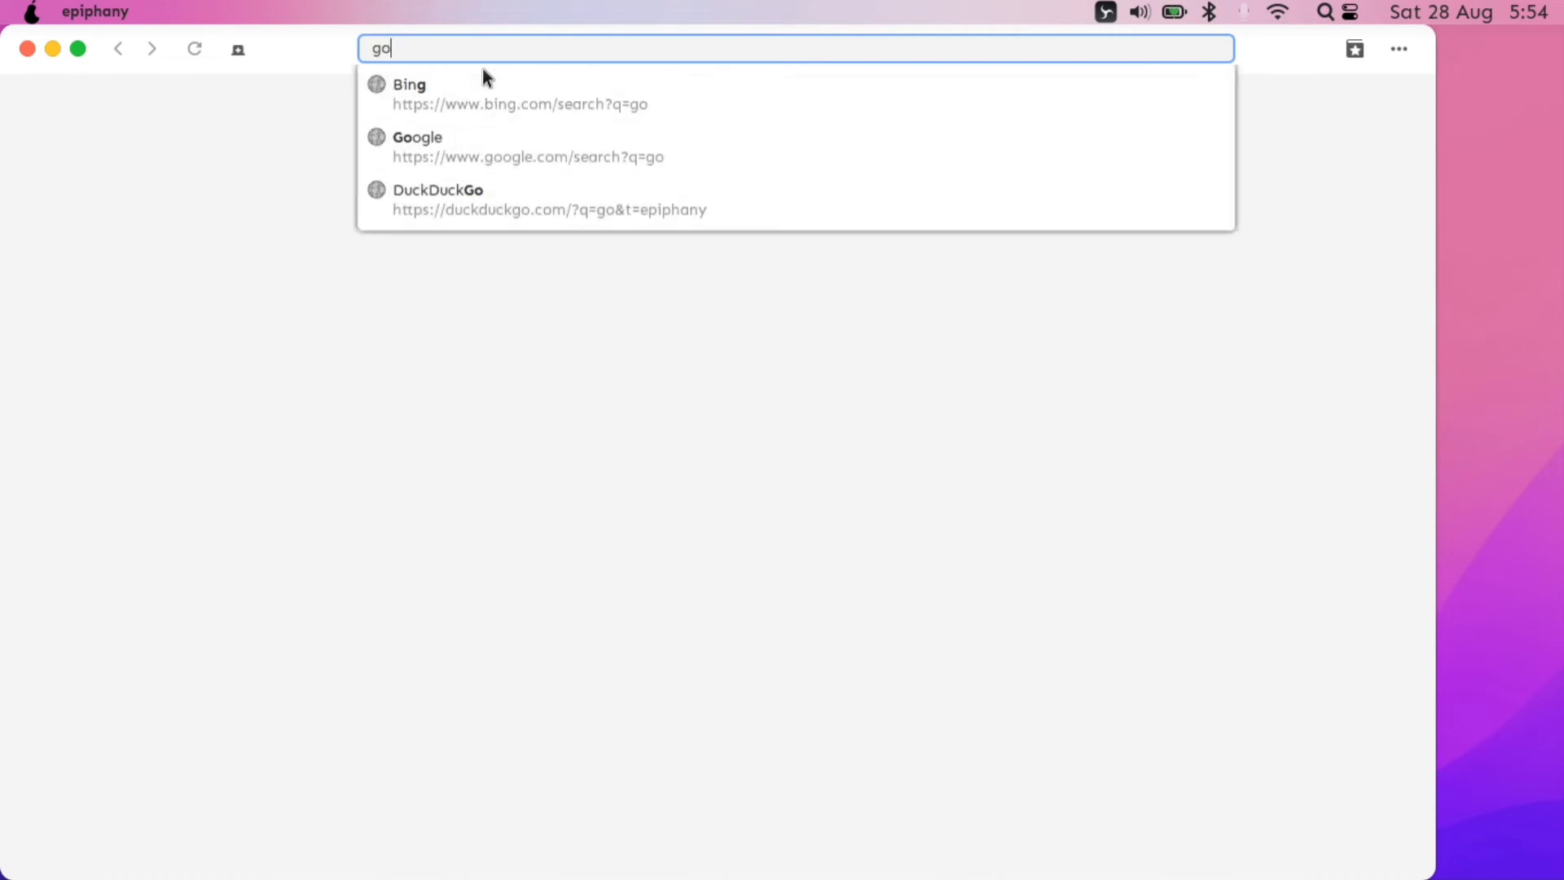
type("oglr.com")
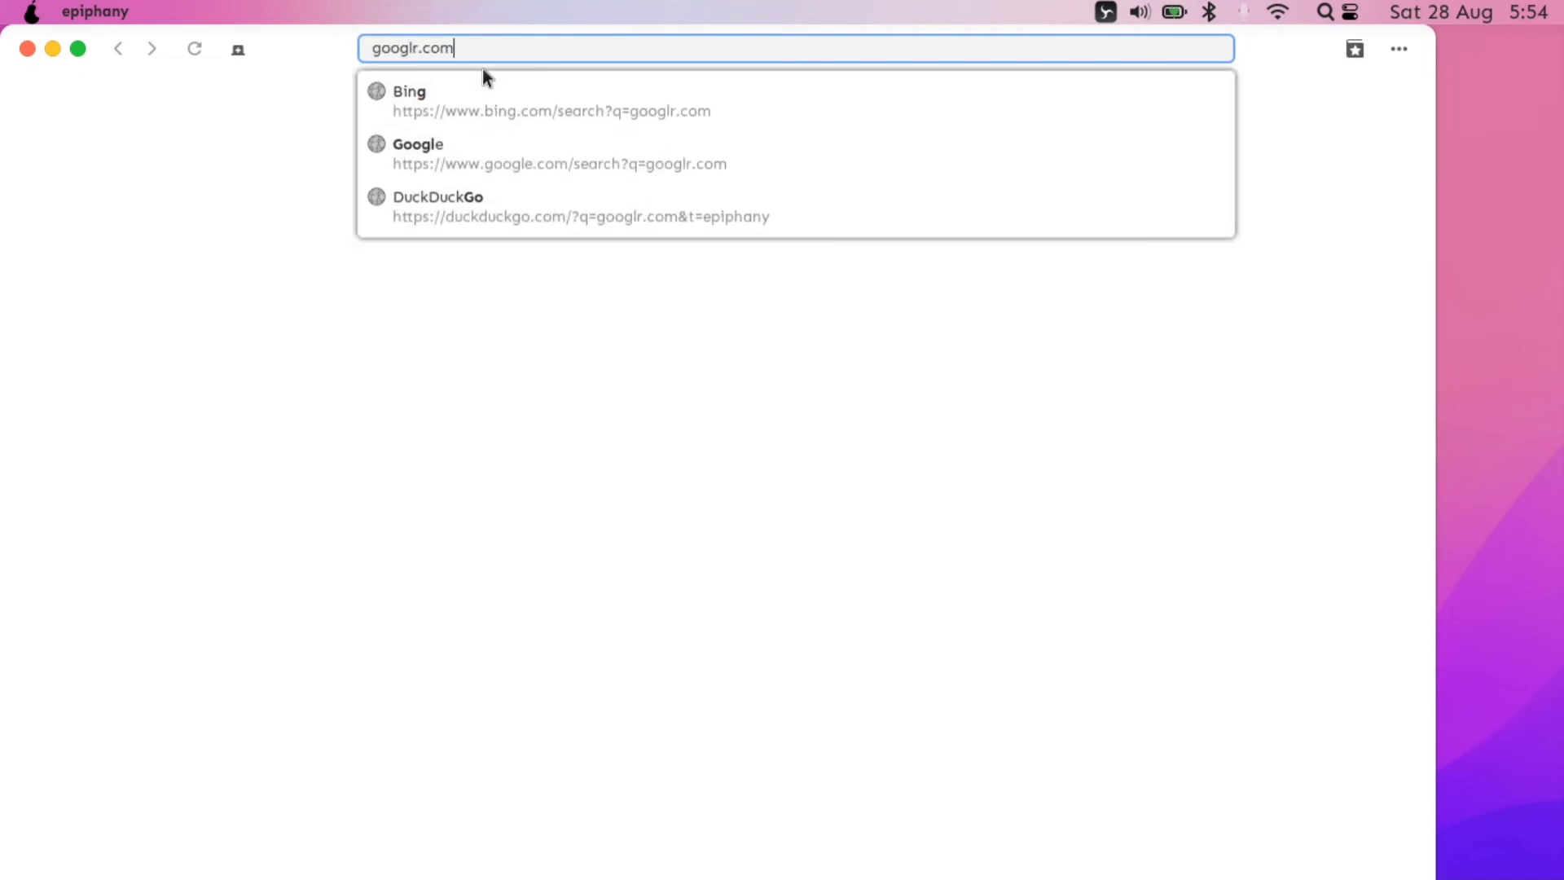
key("Return")
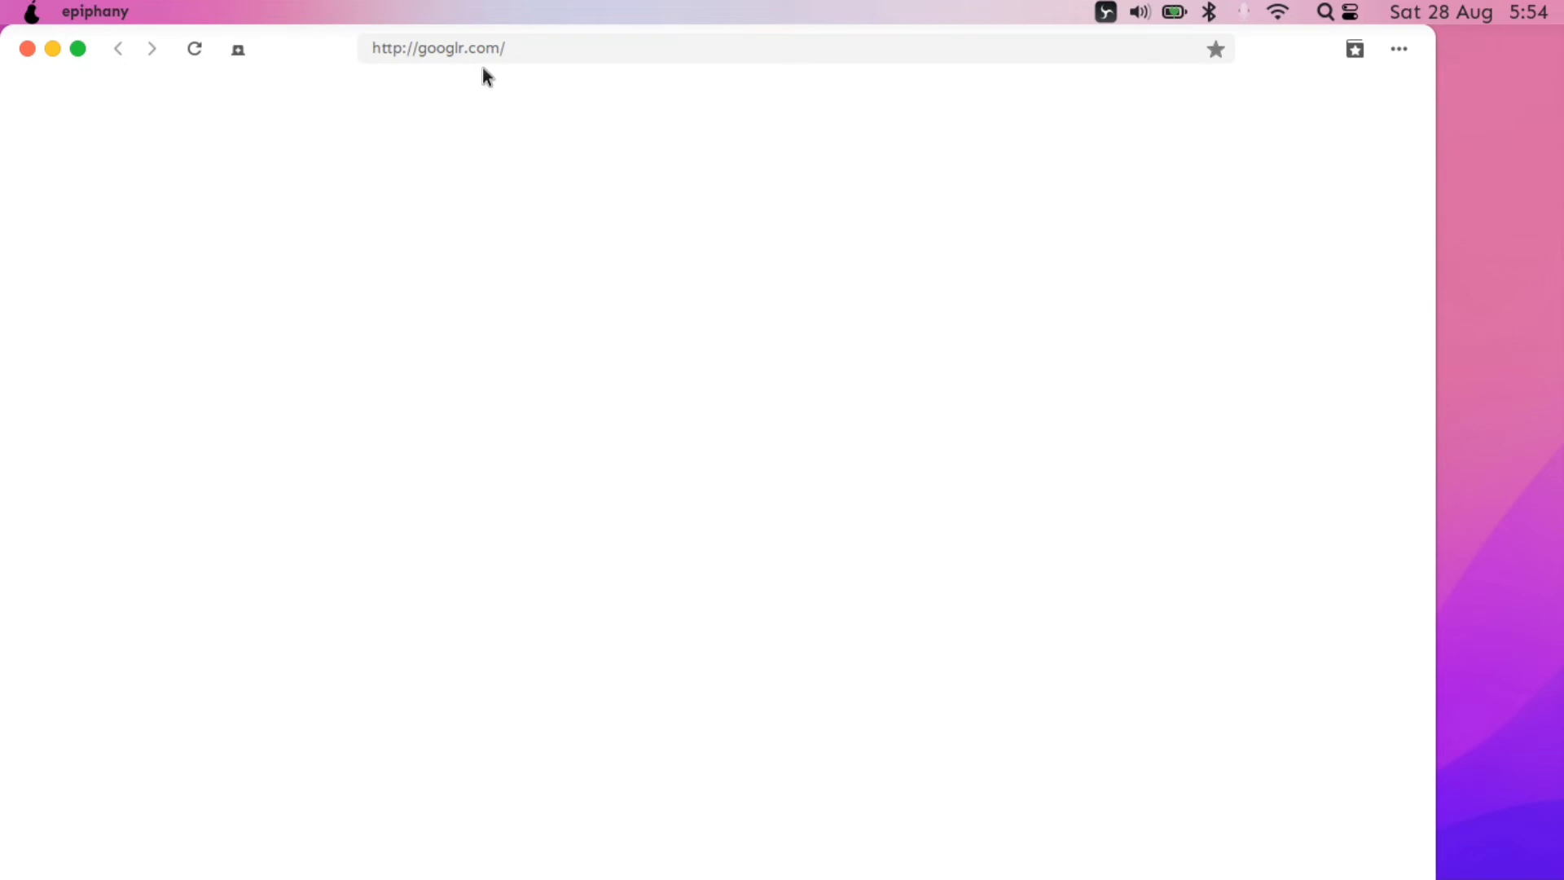
left_click_drag(311, 39, 391, 17)
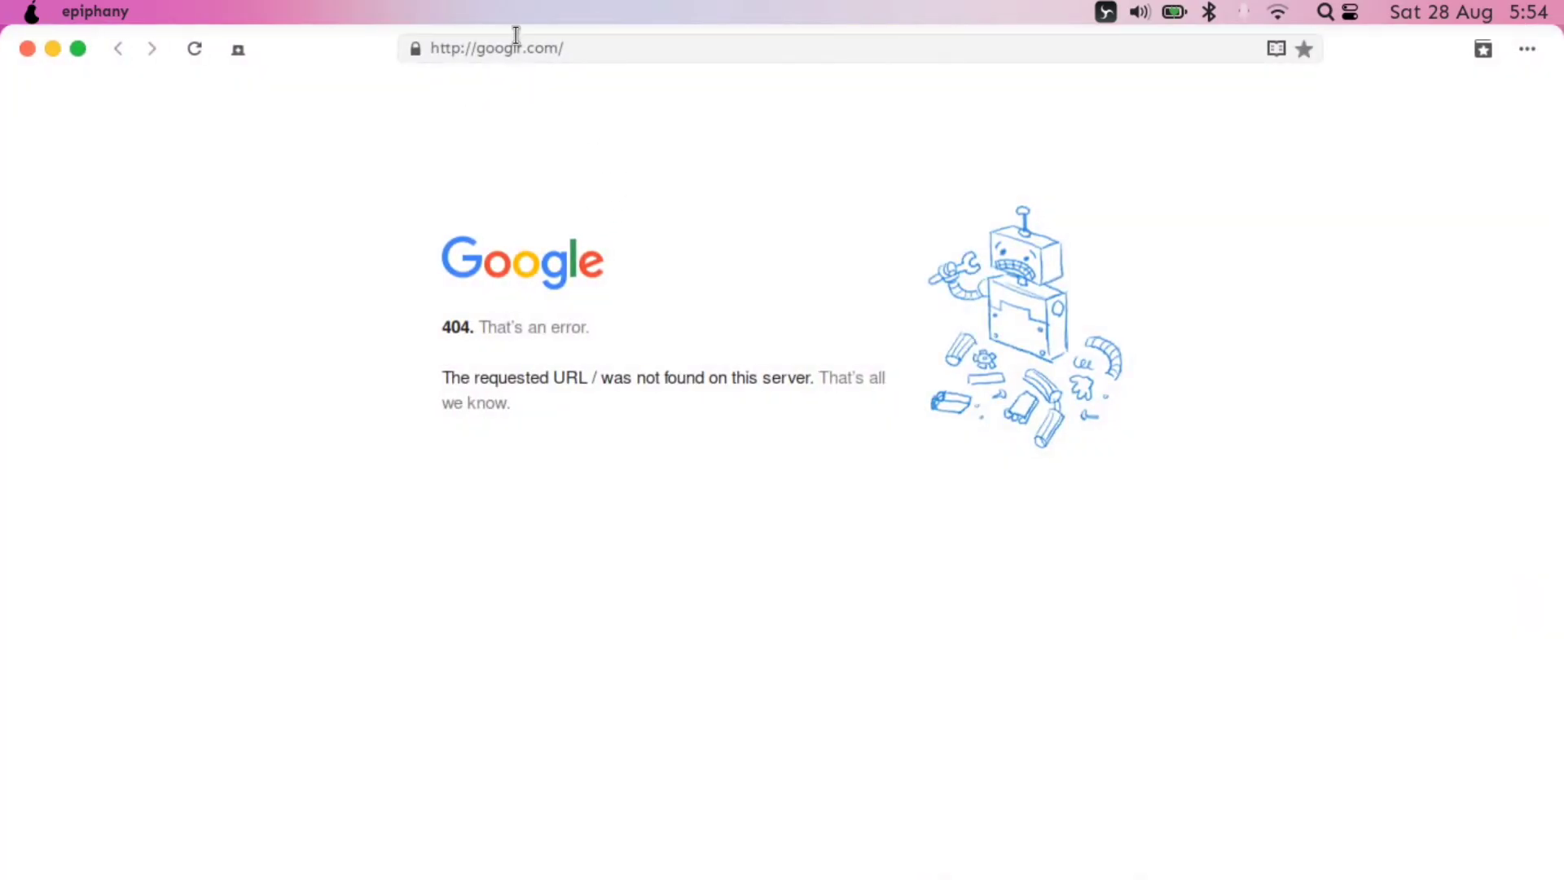
left_click(524, 47)
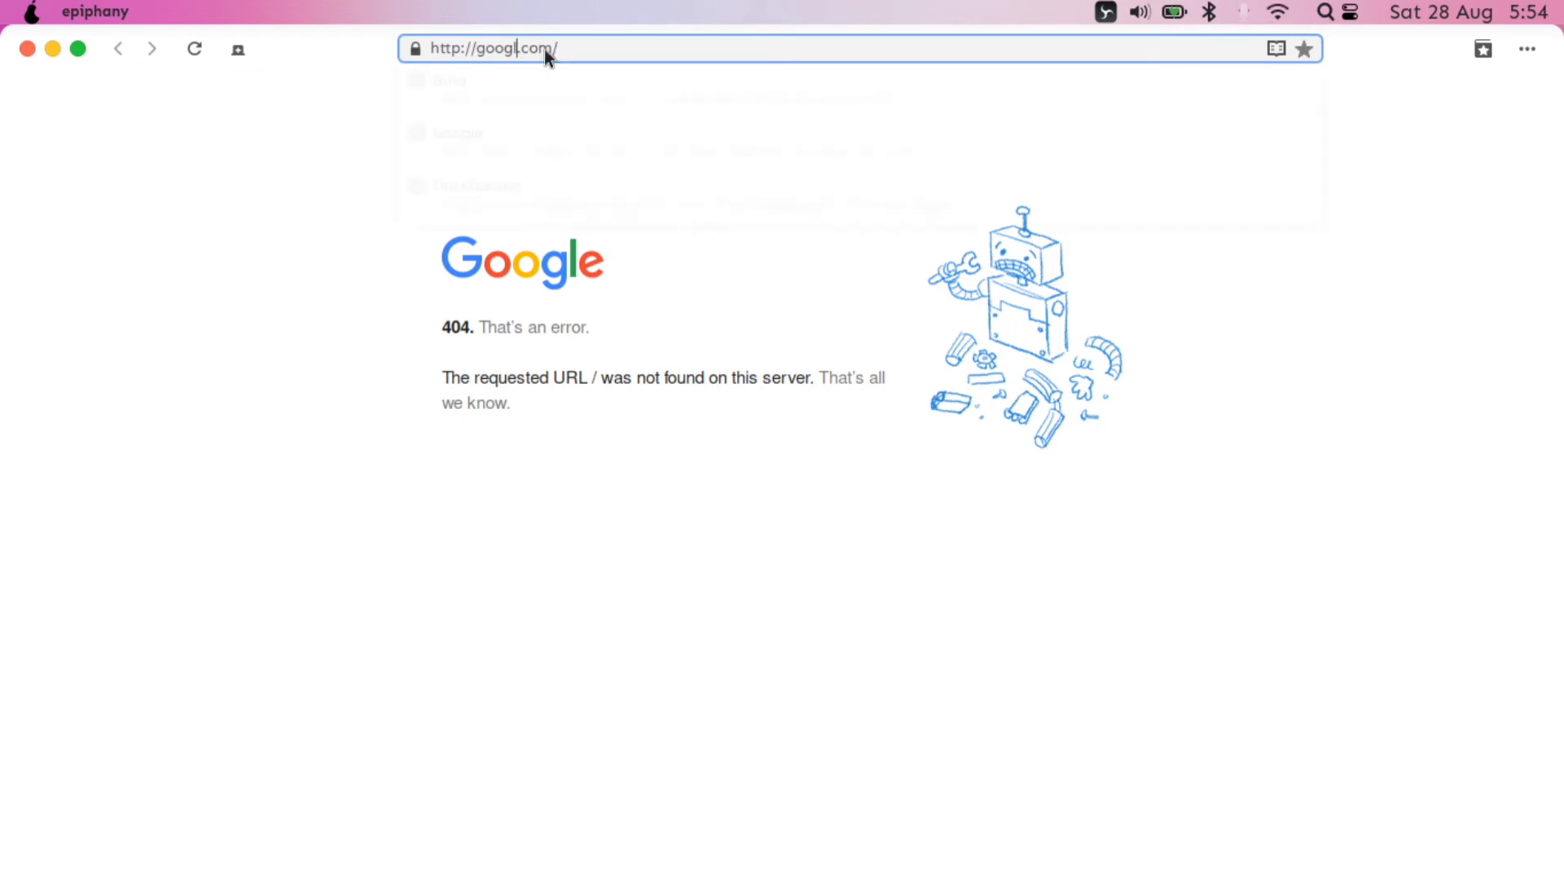
type("e")
key("Return")
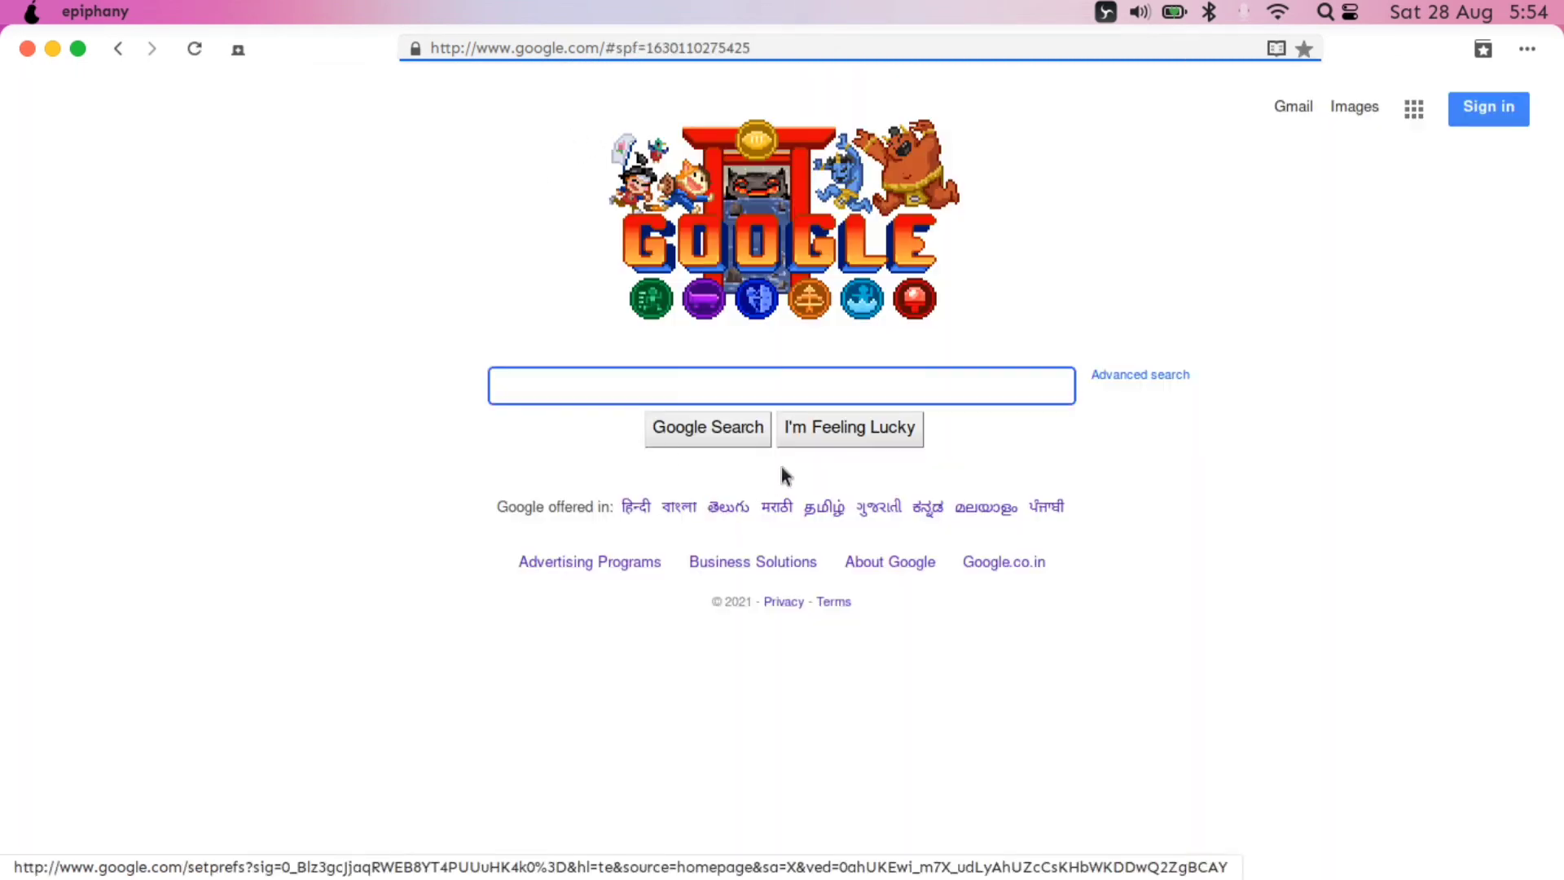
- View About Web from the browser menu, close it, and minimize the browser
left_click(1527, 49)
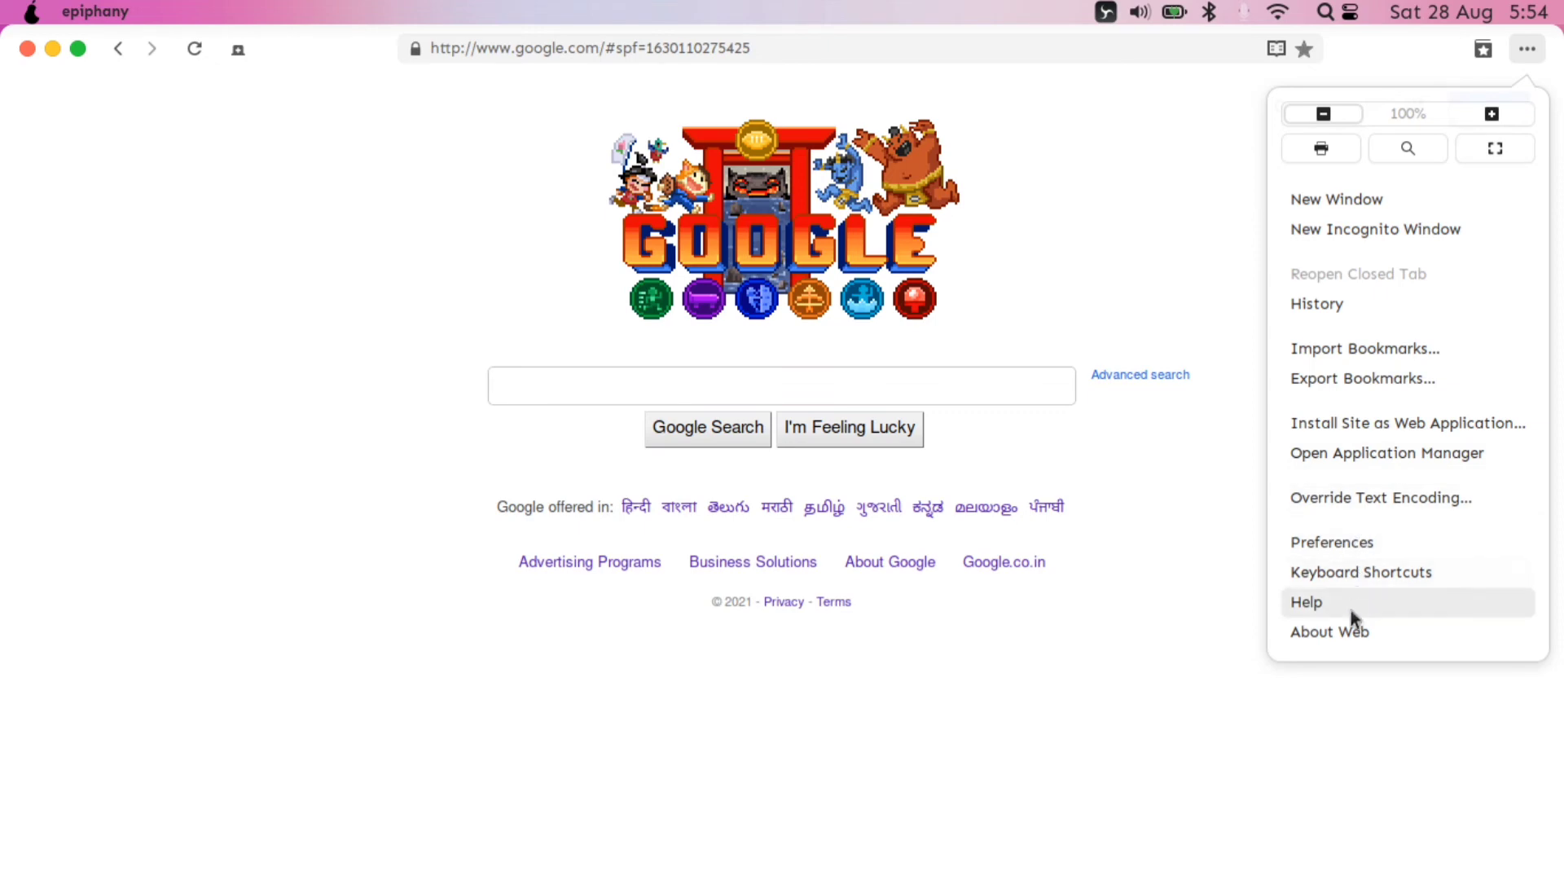
left_click(1343, 635)
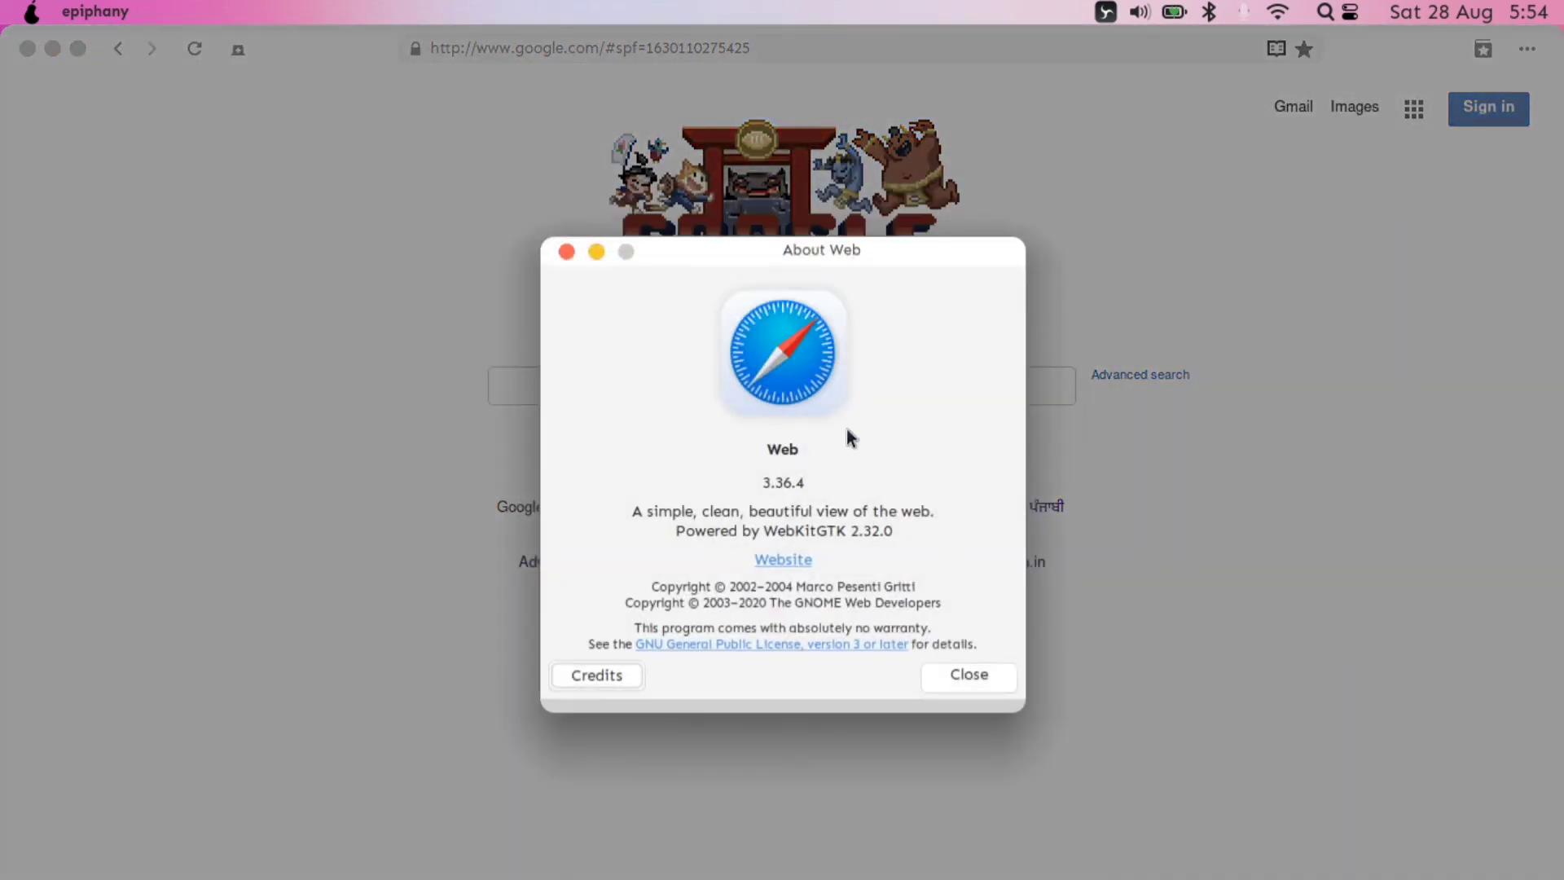
left_click(969, 674)
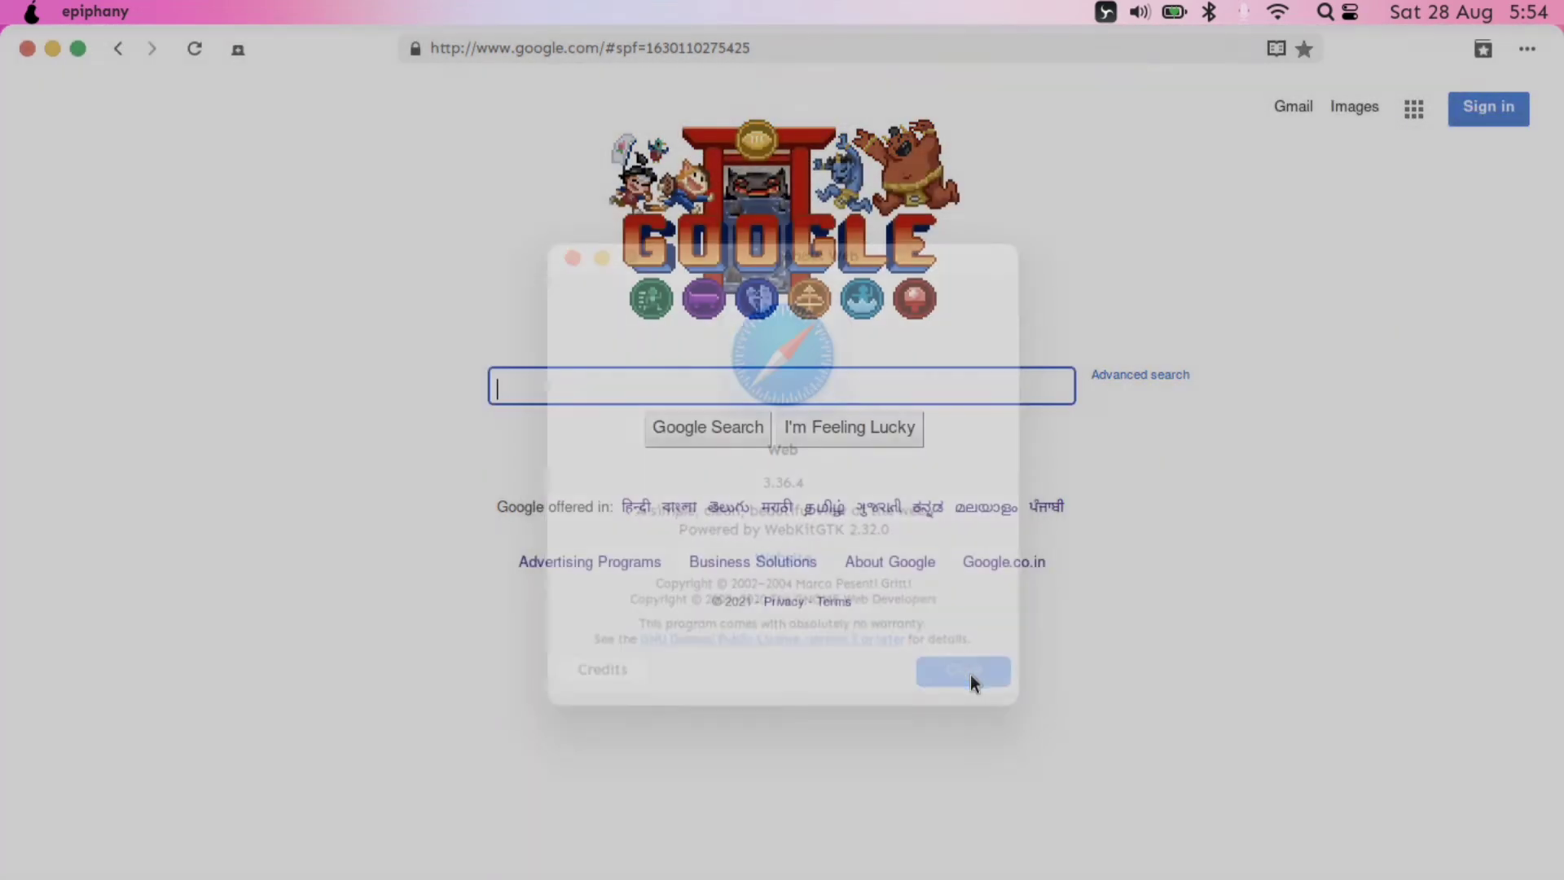
left_click(52, 52)
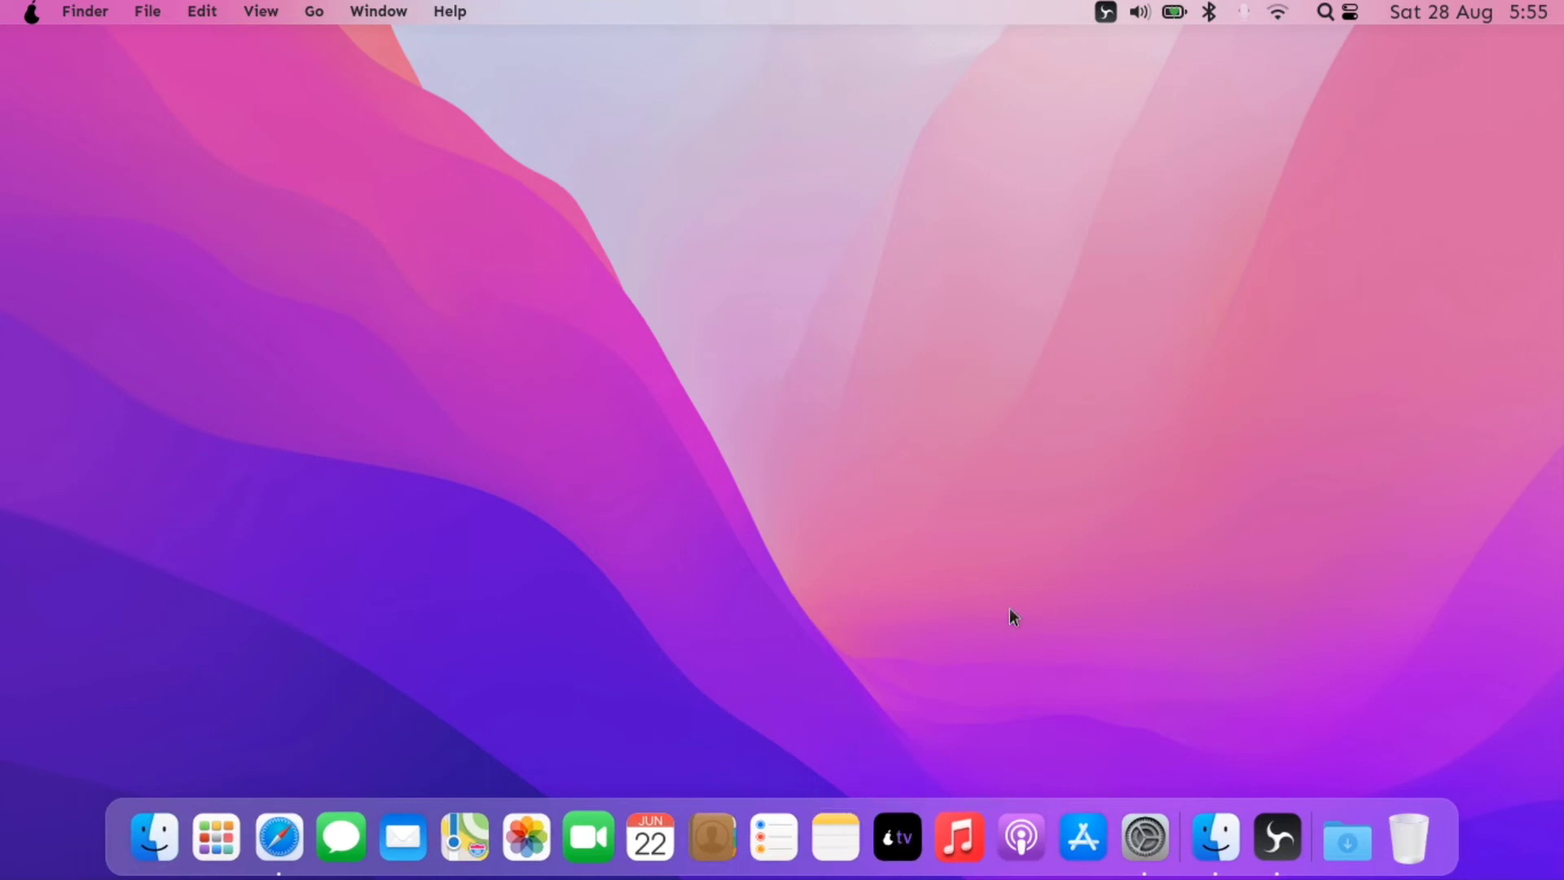
- Launch pTunes, the gPodder podcasts app and PearStore from the dock
left_click(961, 847)
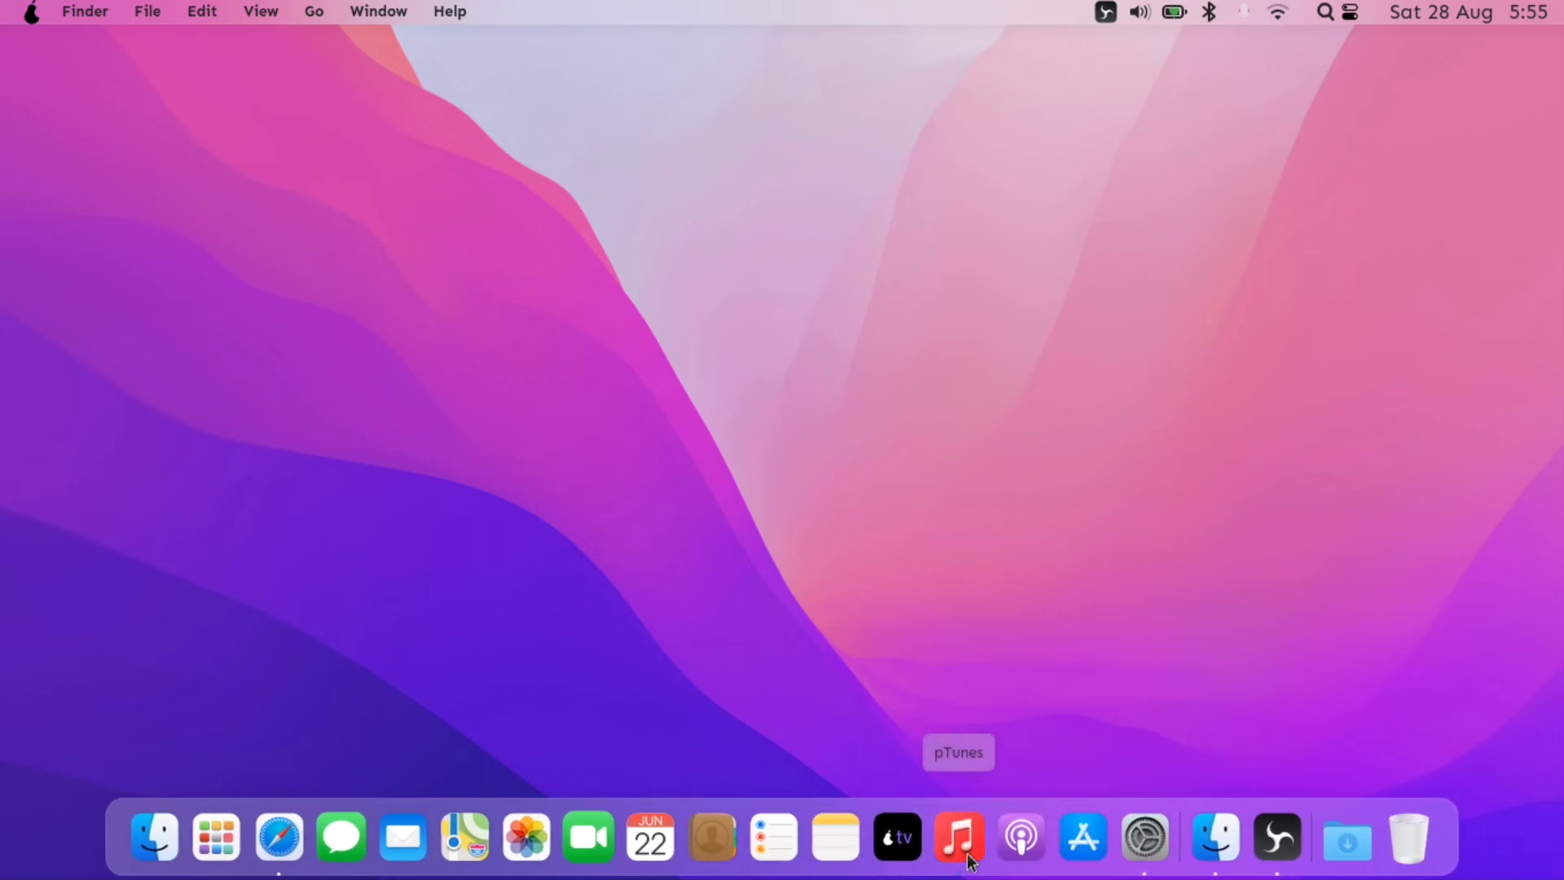
left_click(1028, 845)
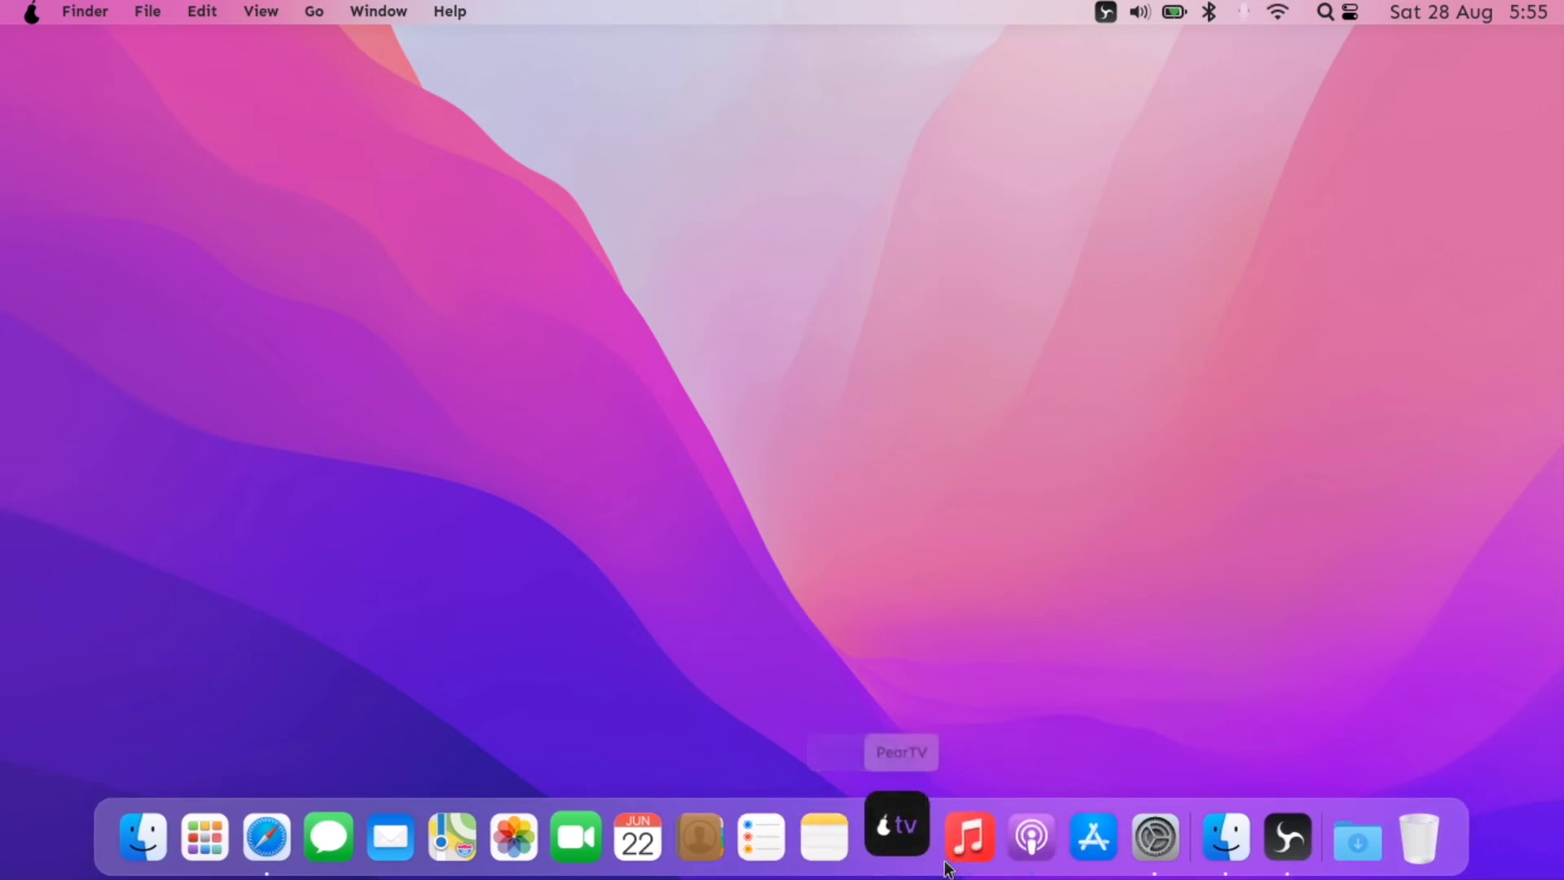
left_click(1089, 837)
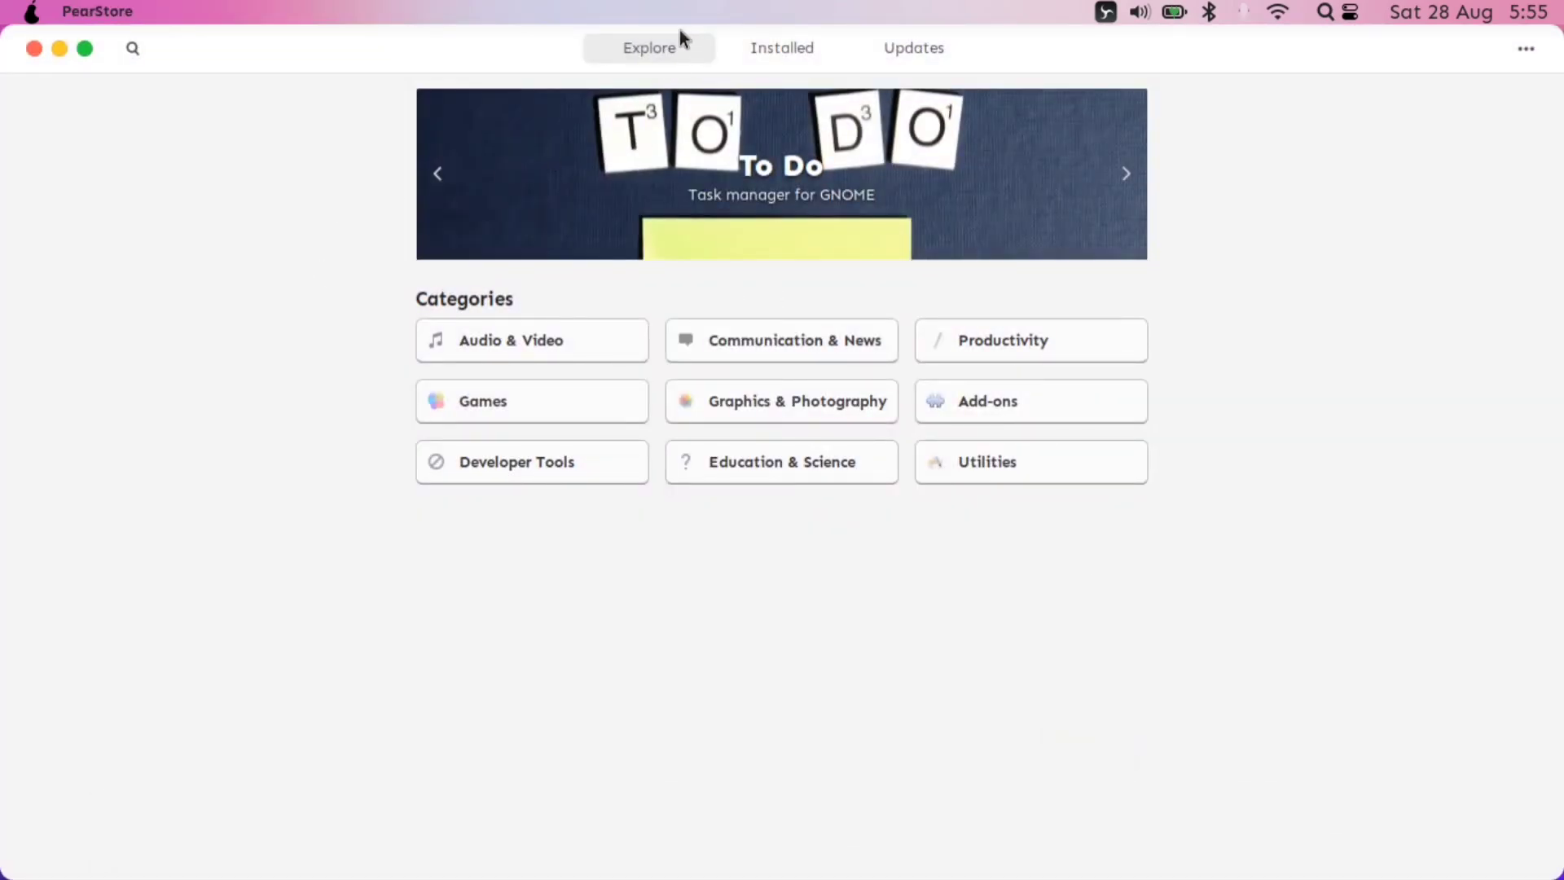
- Browse PearStore's Games category, then restore the store window from full size
left_click(542, 412)
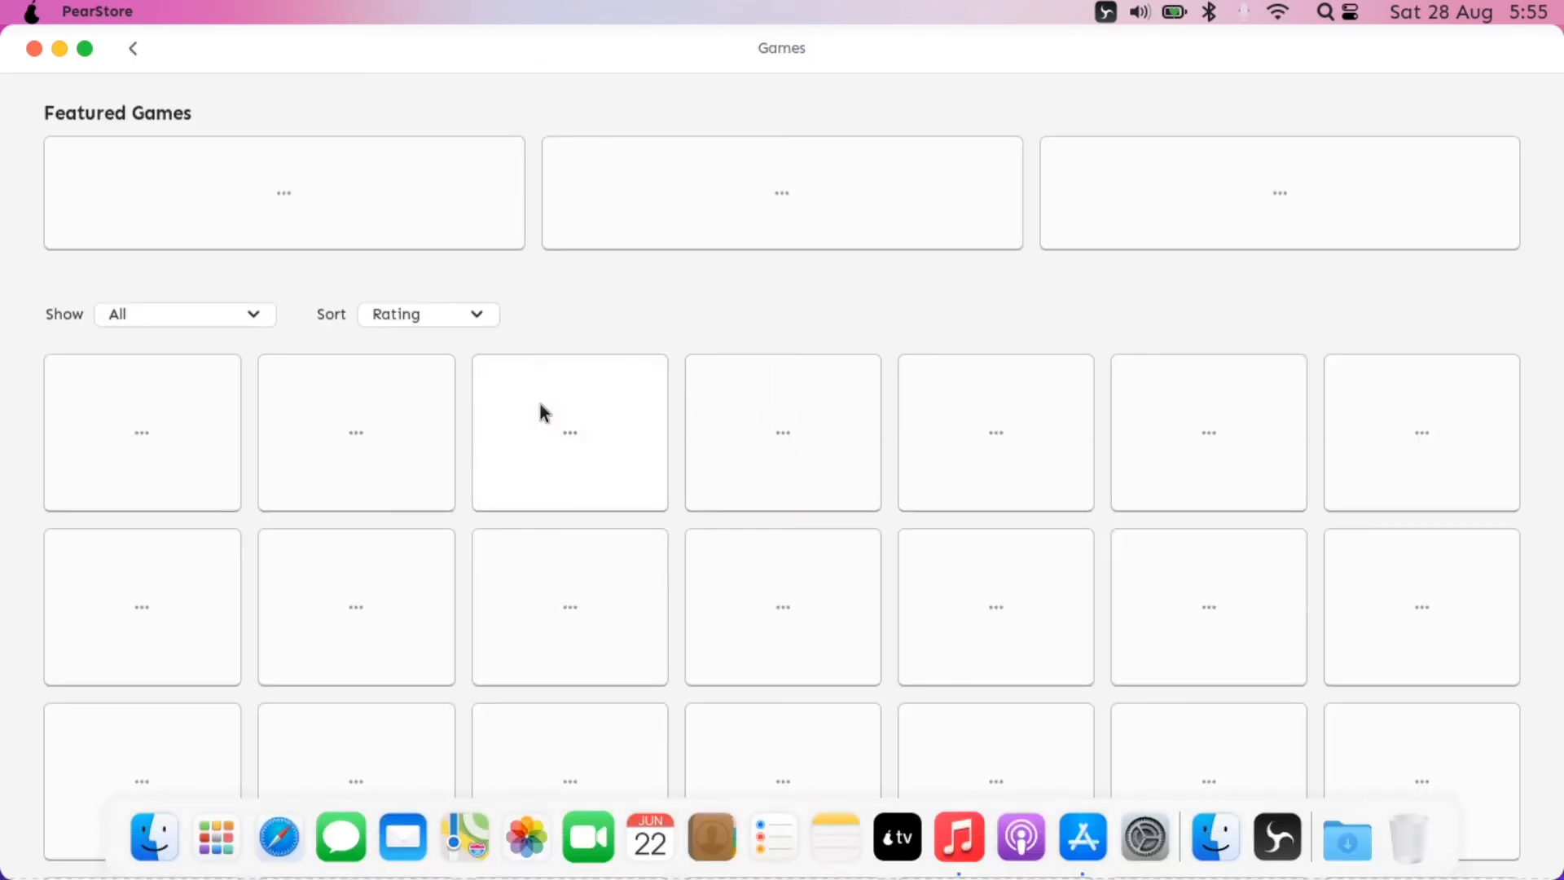
scroll(557, 391, "down", 2)
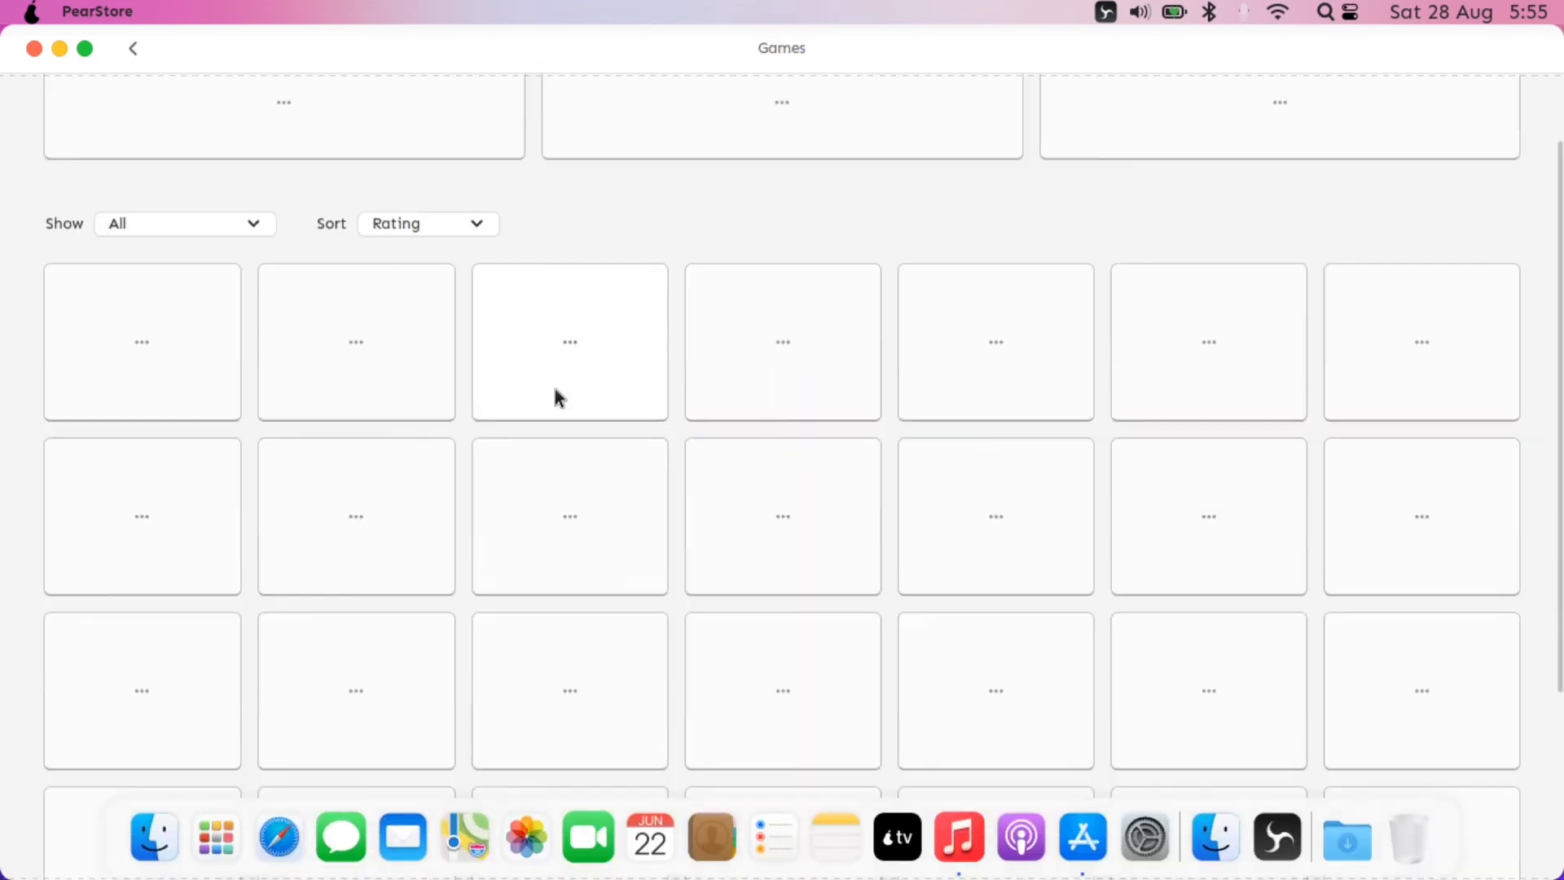
scroll(556, 391, "up", 2)
scroll(556, 391, "down", 5)
scroll(557, 391, "up", 2)
scroll(557, 398, "up", 3)
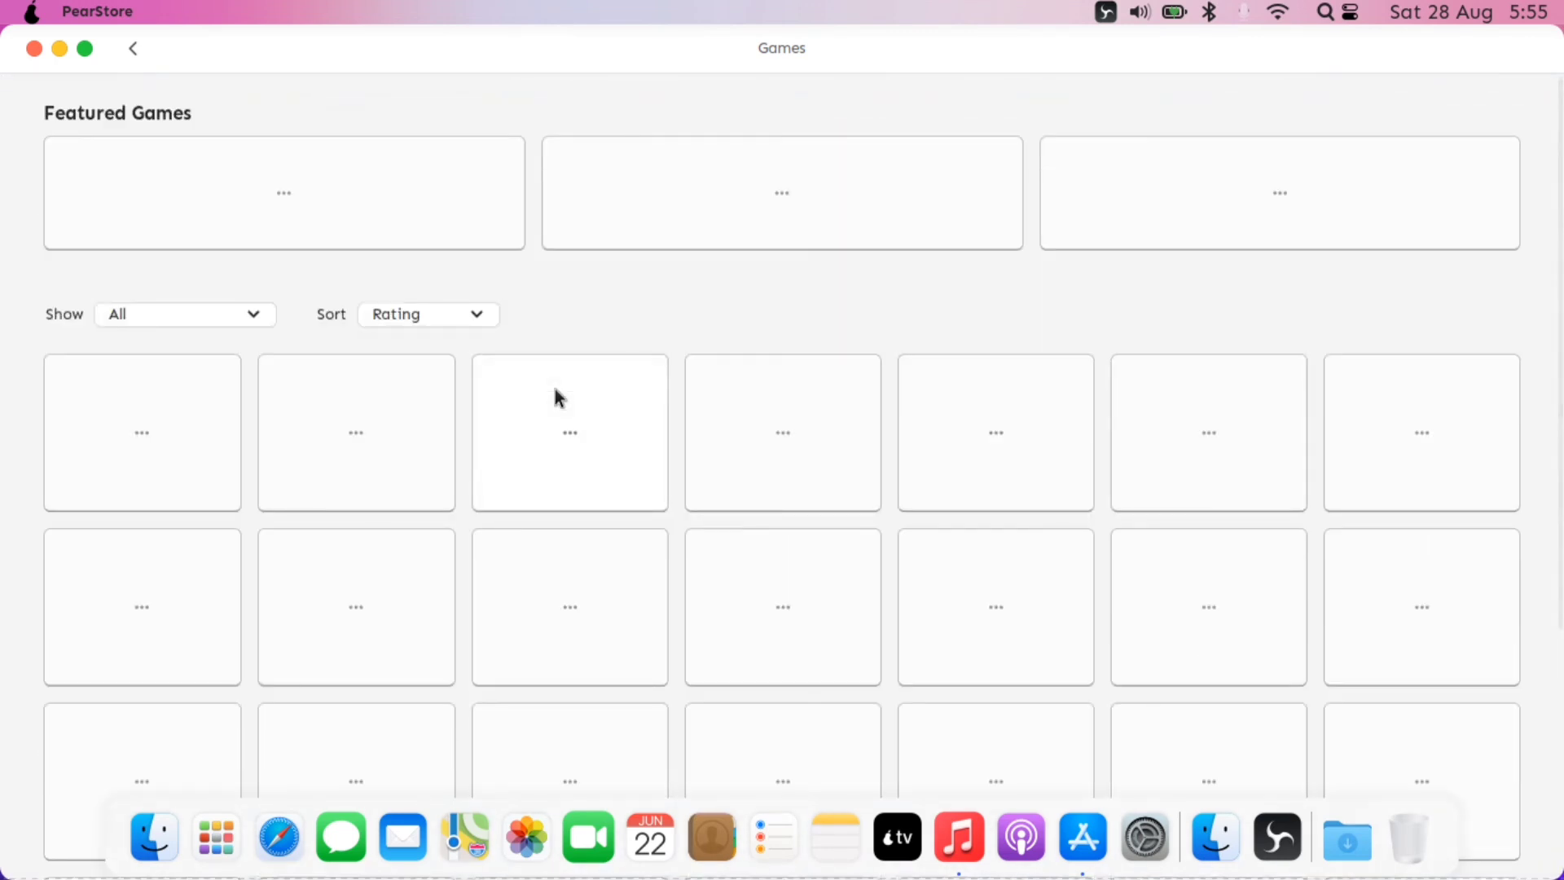
left_click(37, 52)
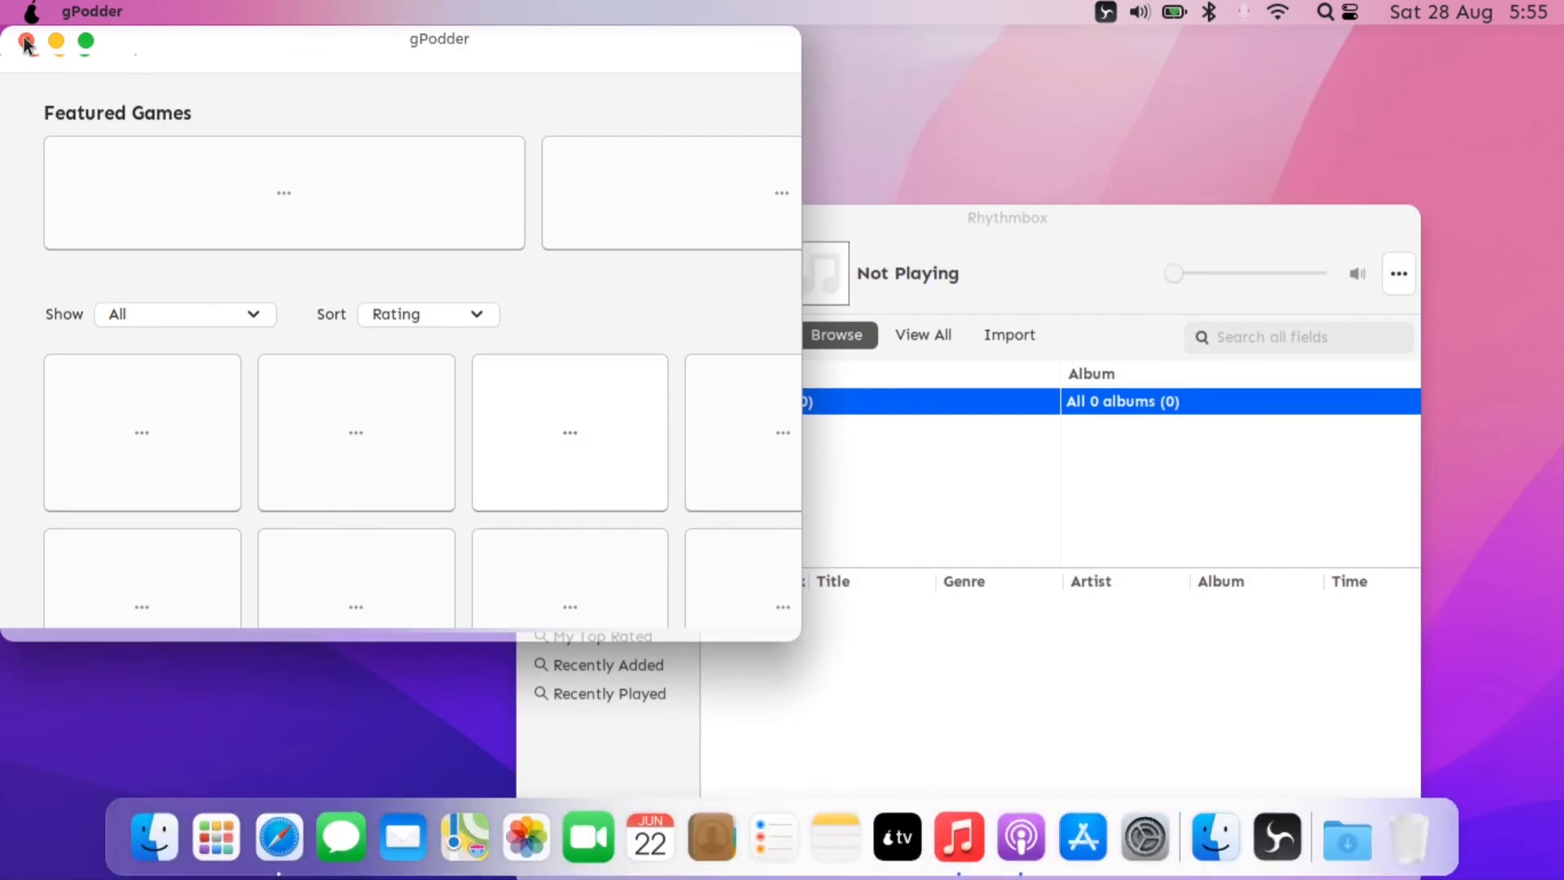
- Close gPodder and cancel its Getting started dialog, then move Rhythmbox aside and minimise it
left_click(26, 42)
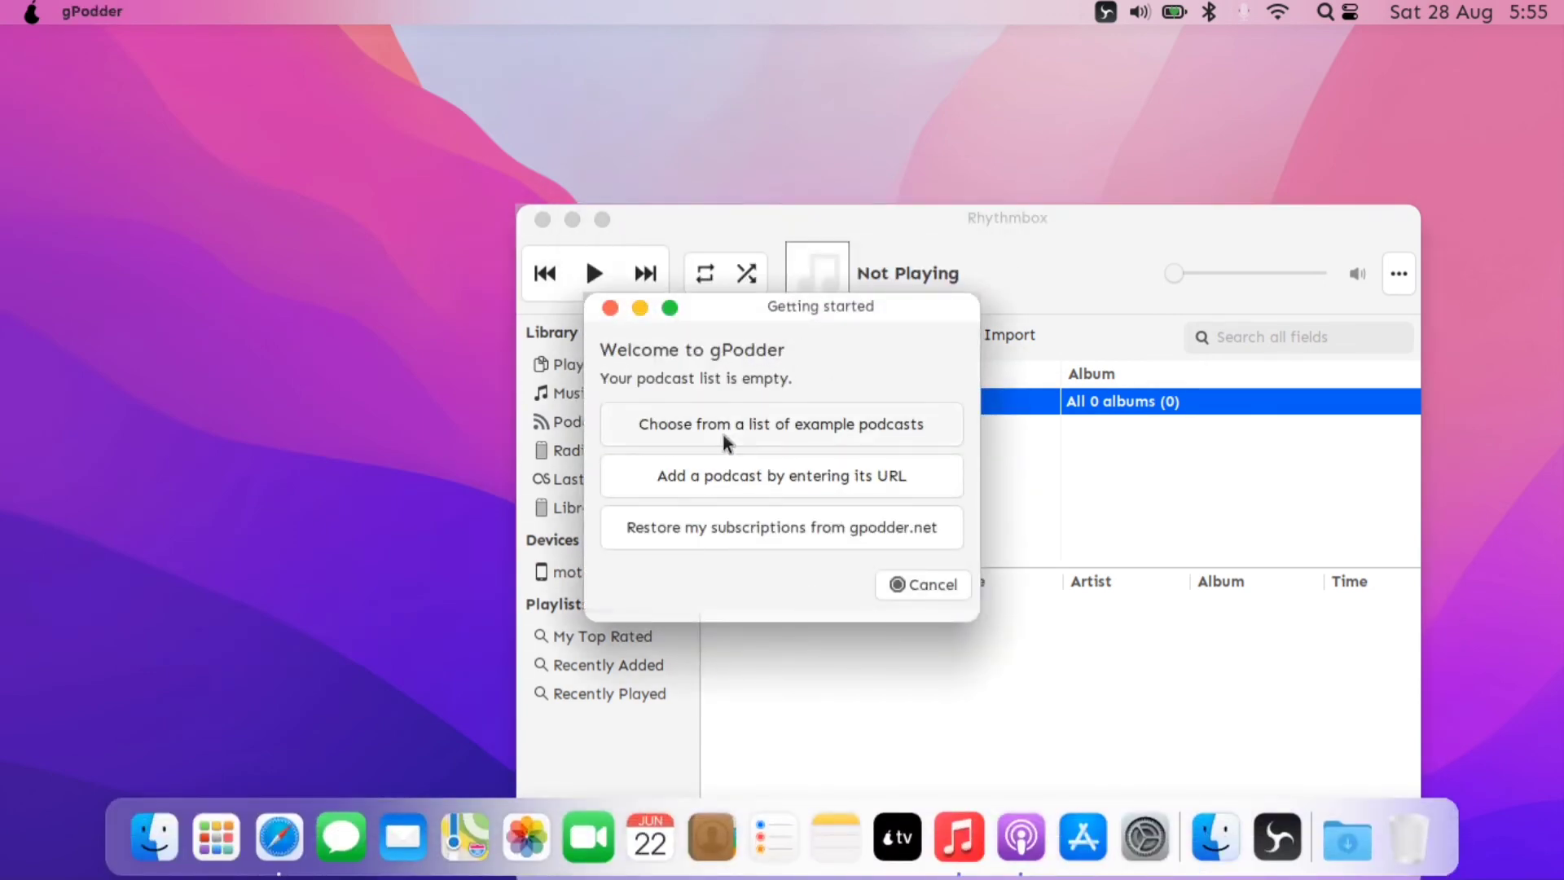
left_click(916, 585)
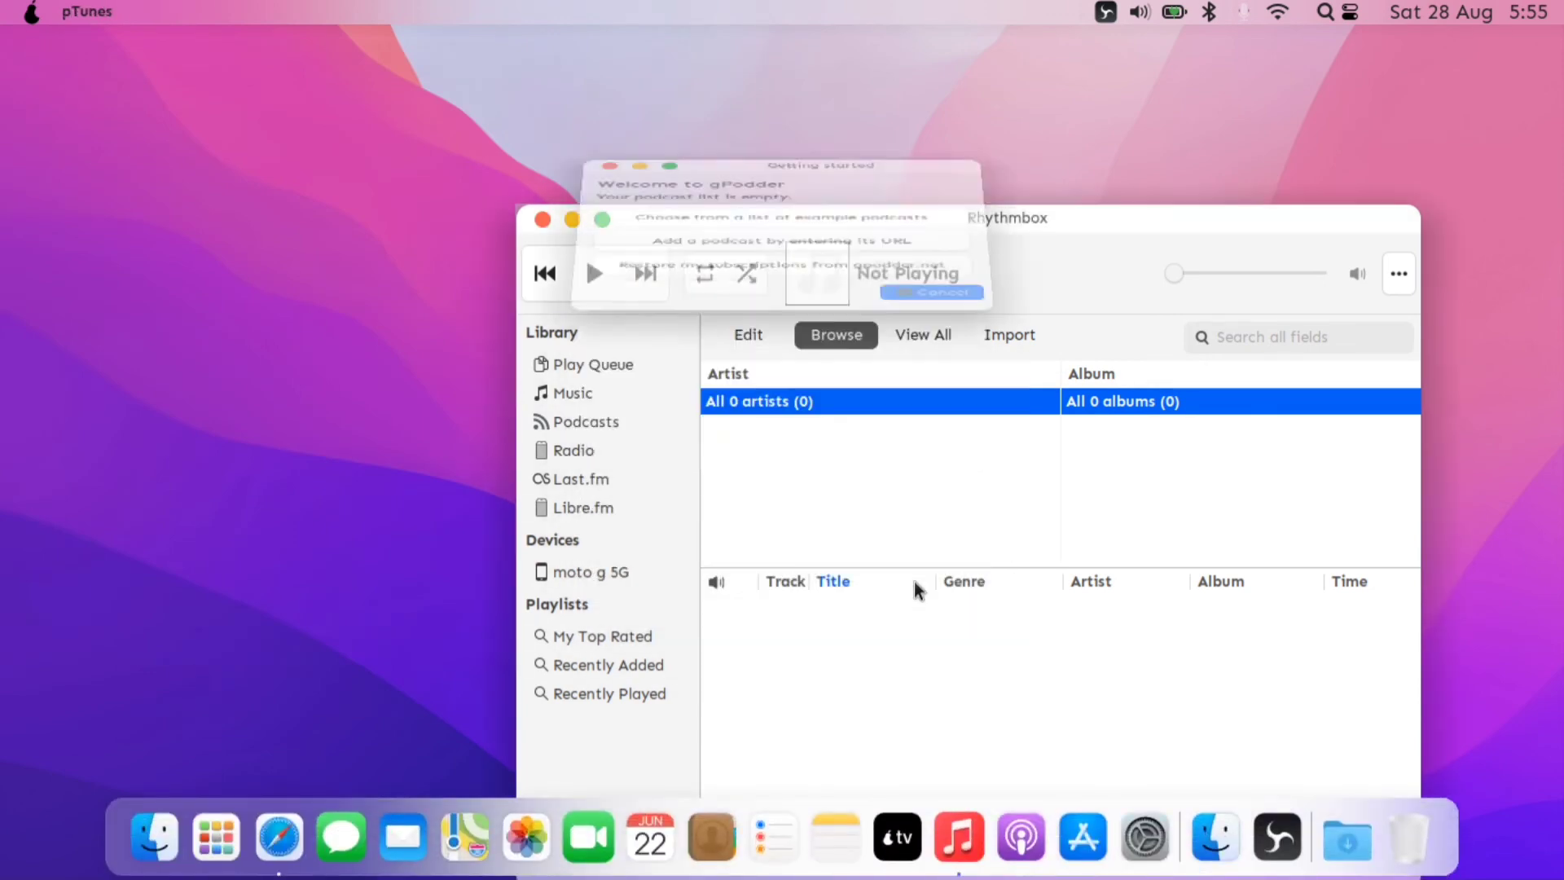
left_click_drag(899, 225, 726, 87)
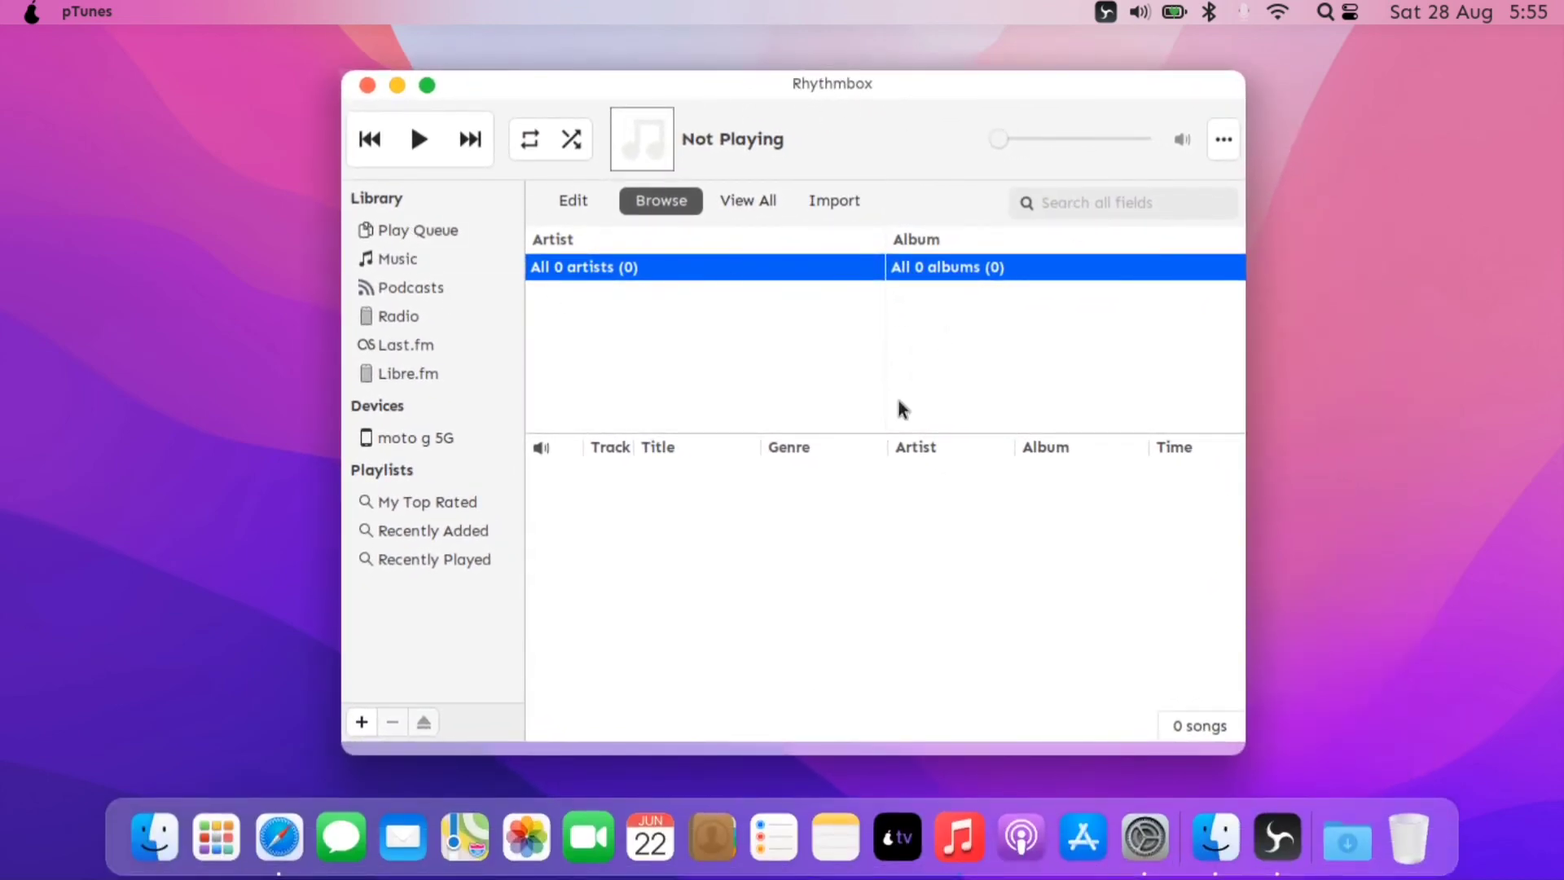
left_click(395, 86)
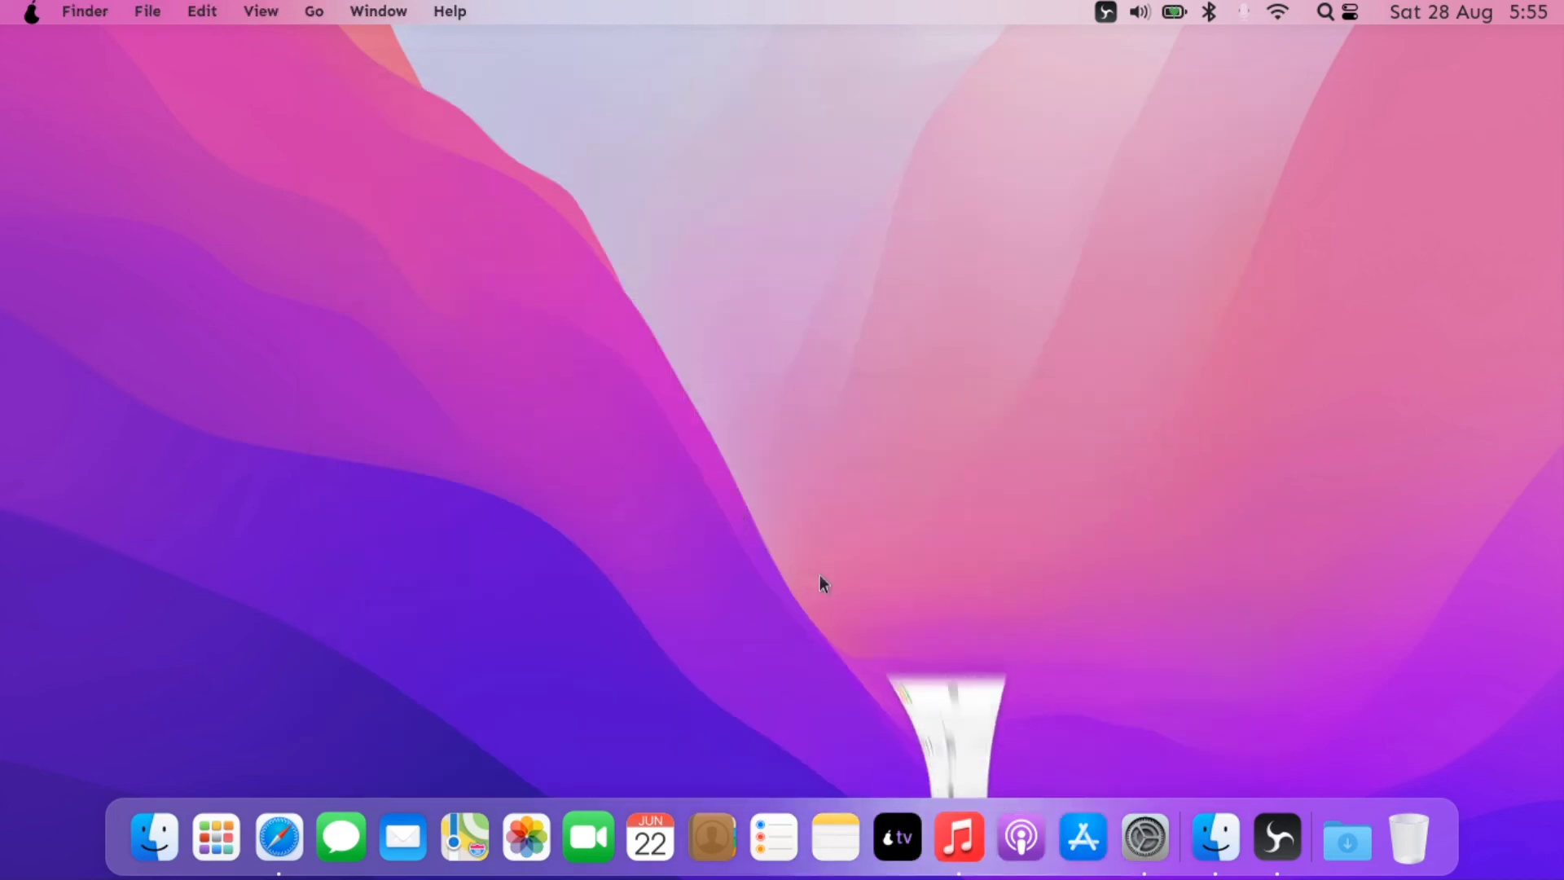
left_click(908, 856)
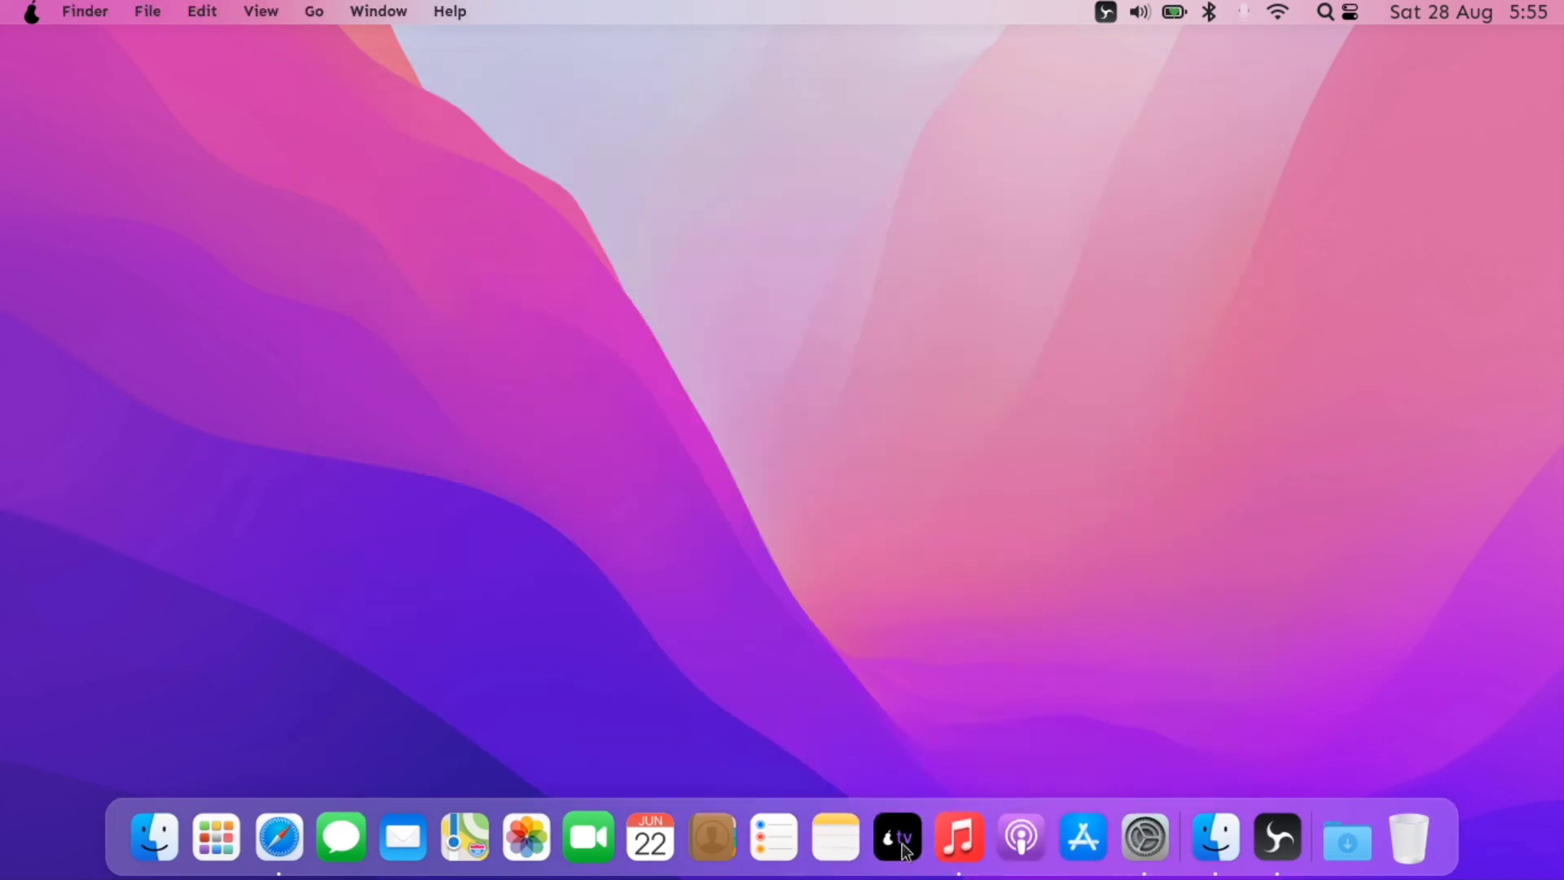
left_click(1094, 847)
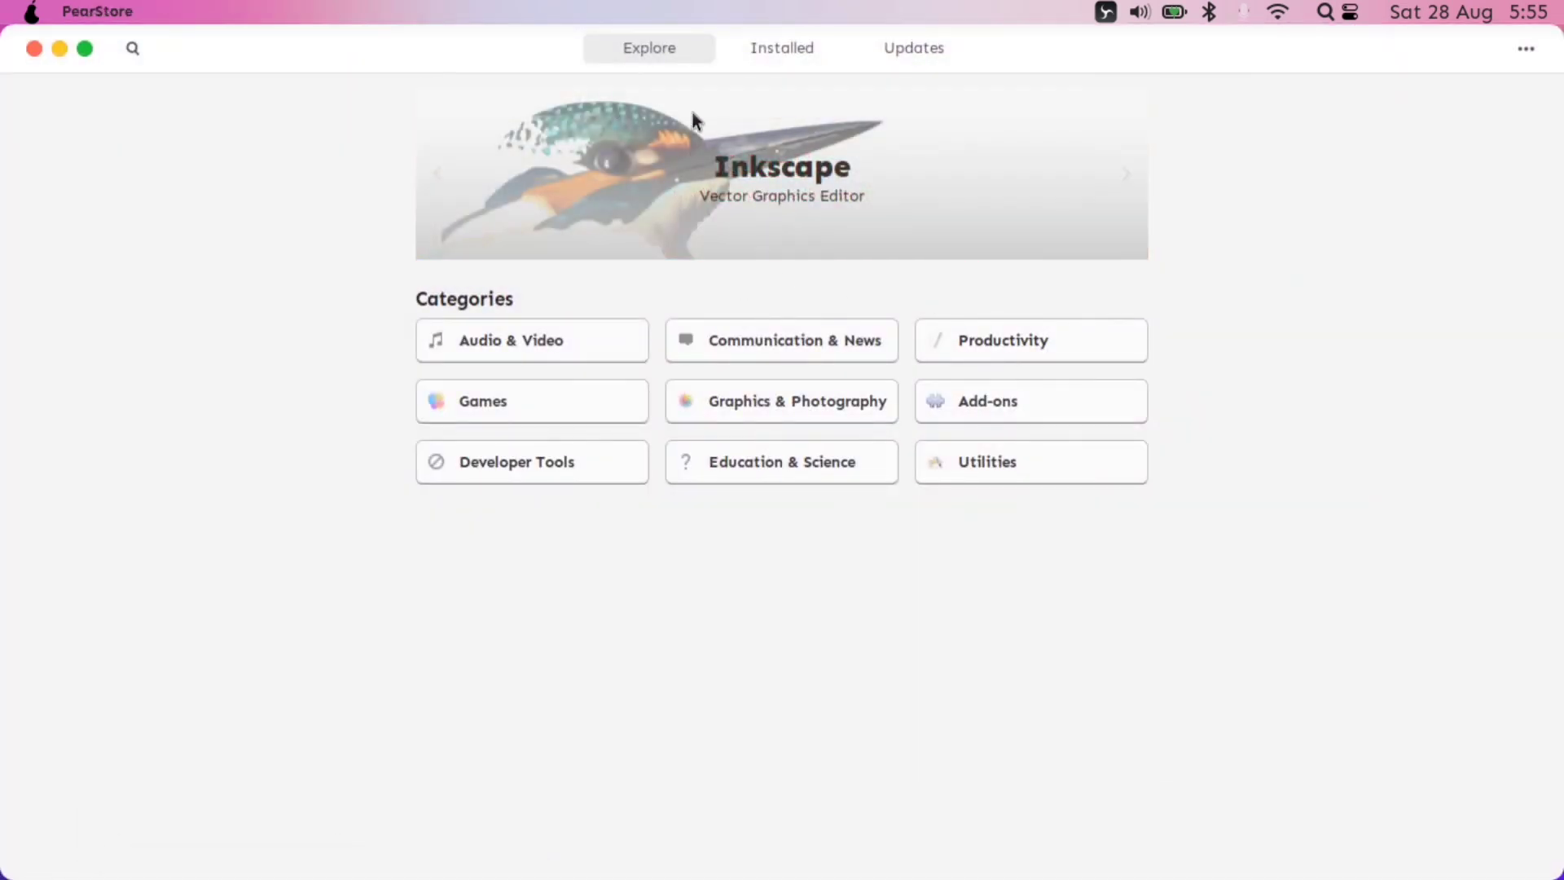
left_click(787, 57)
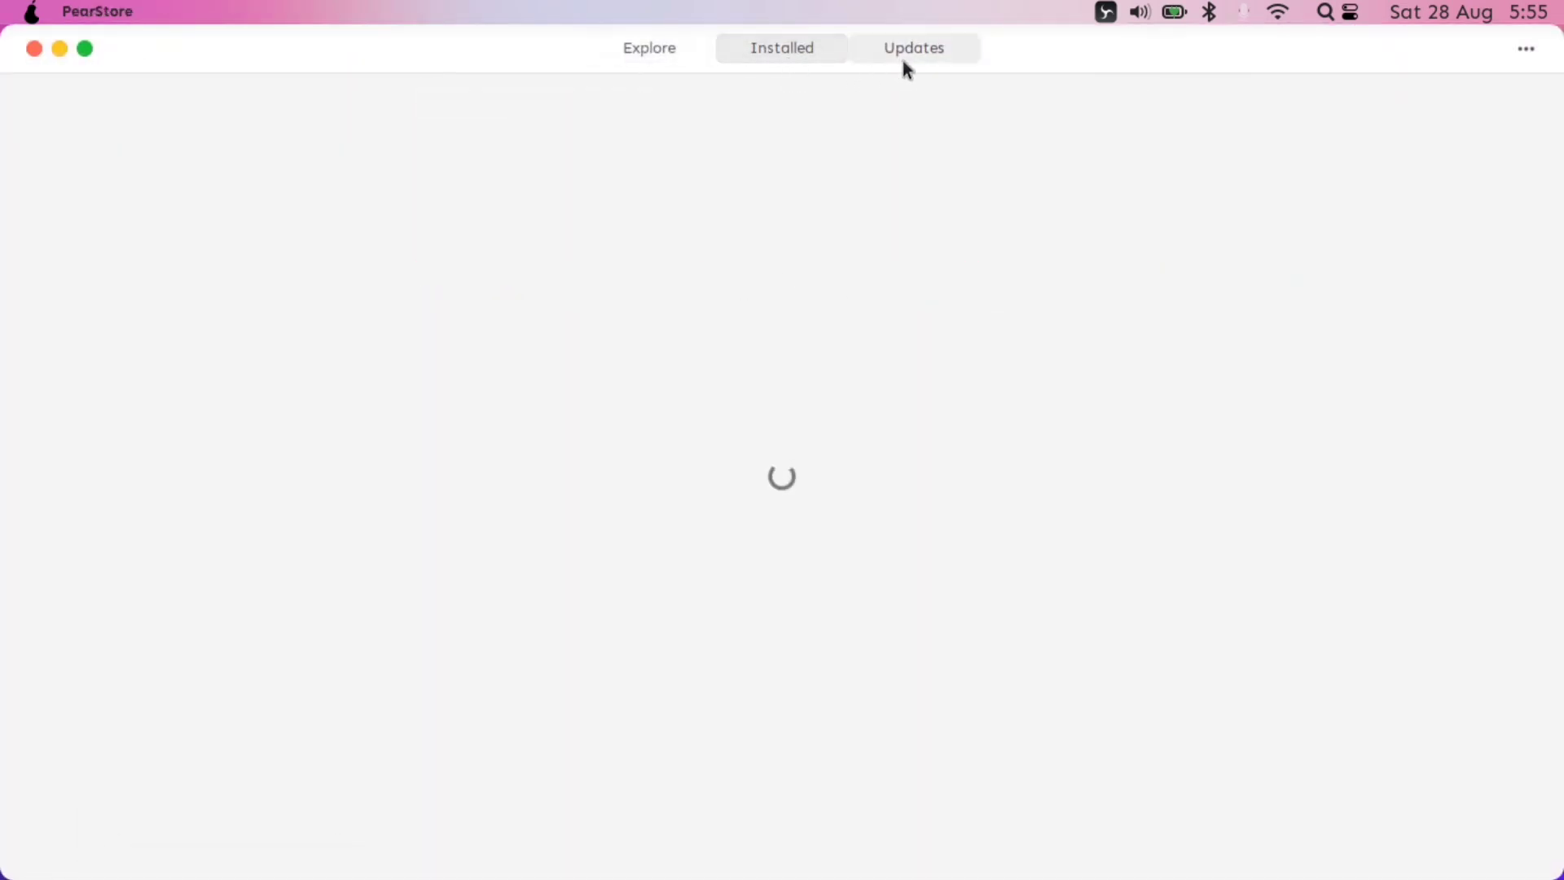
left_click(672, 57)
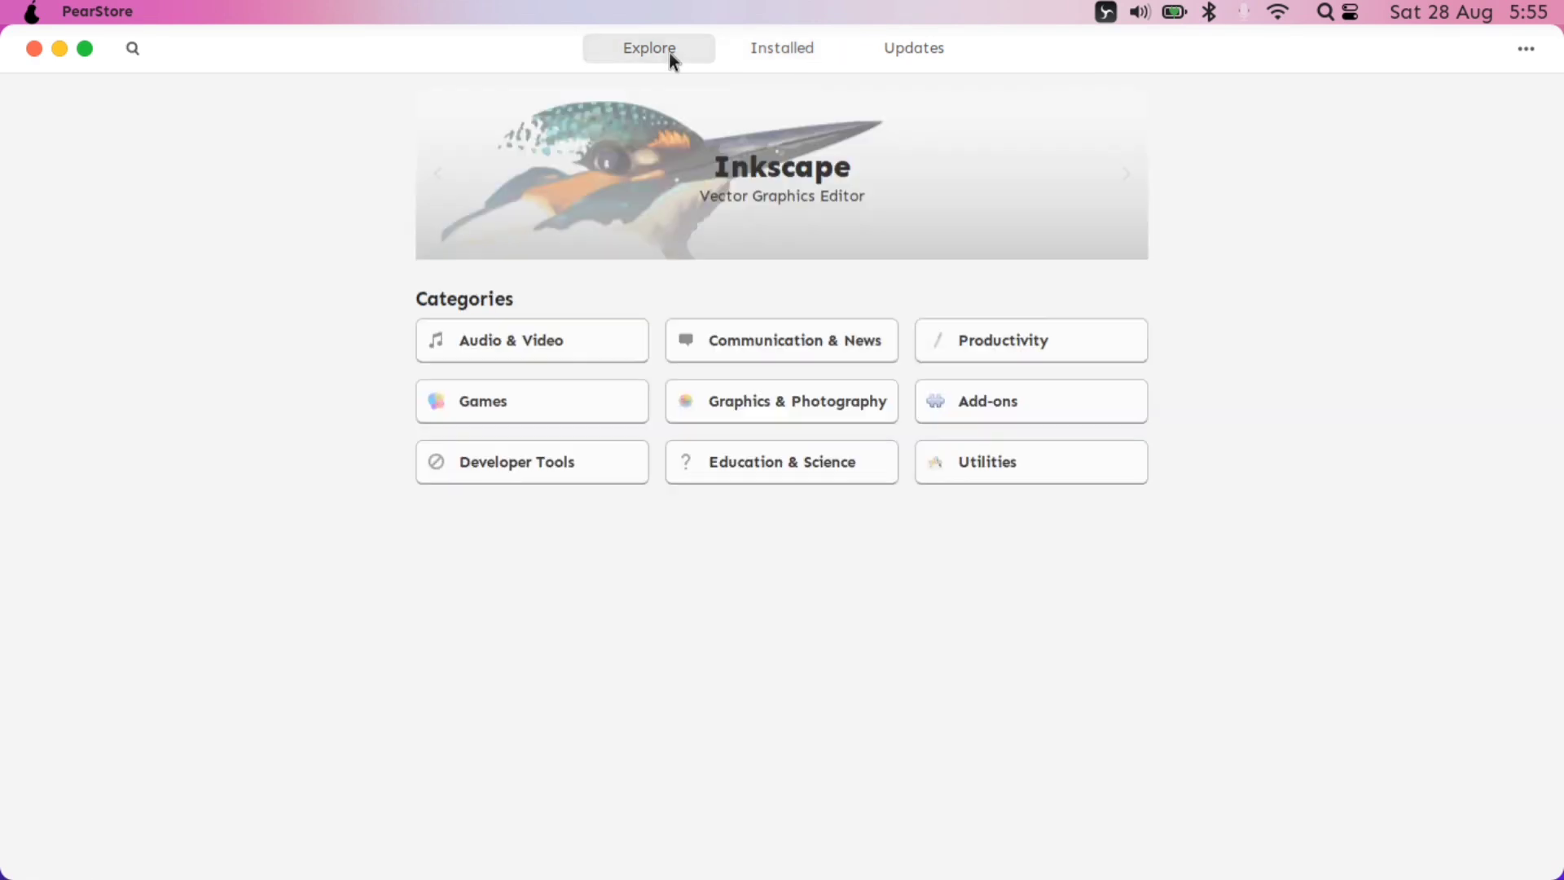
left_click(579, 343)
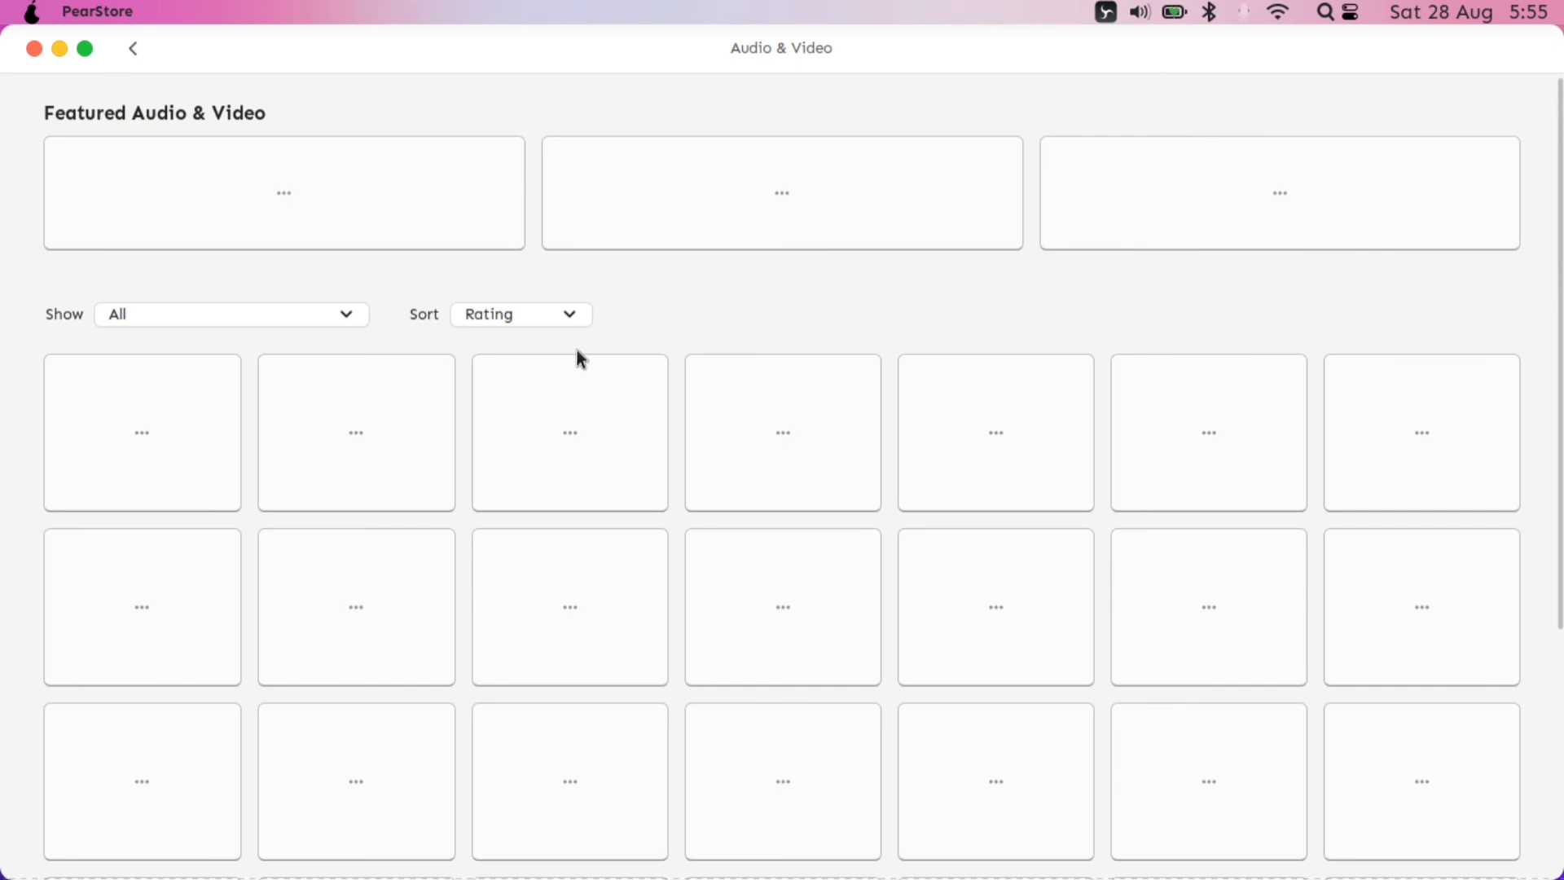
scroll(581, 350, "down", 5)
scroll(580, 359, "up", 5)
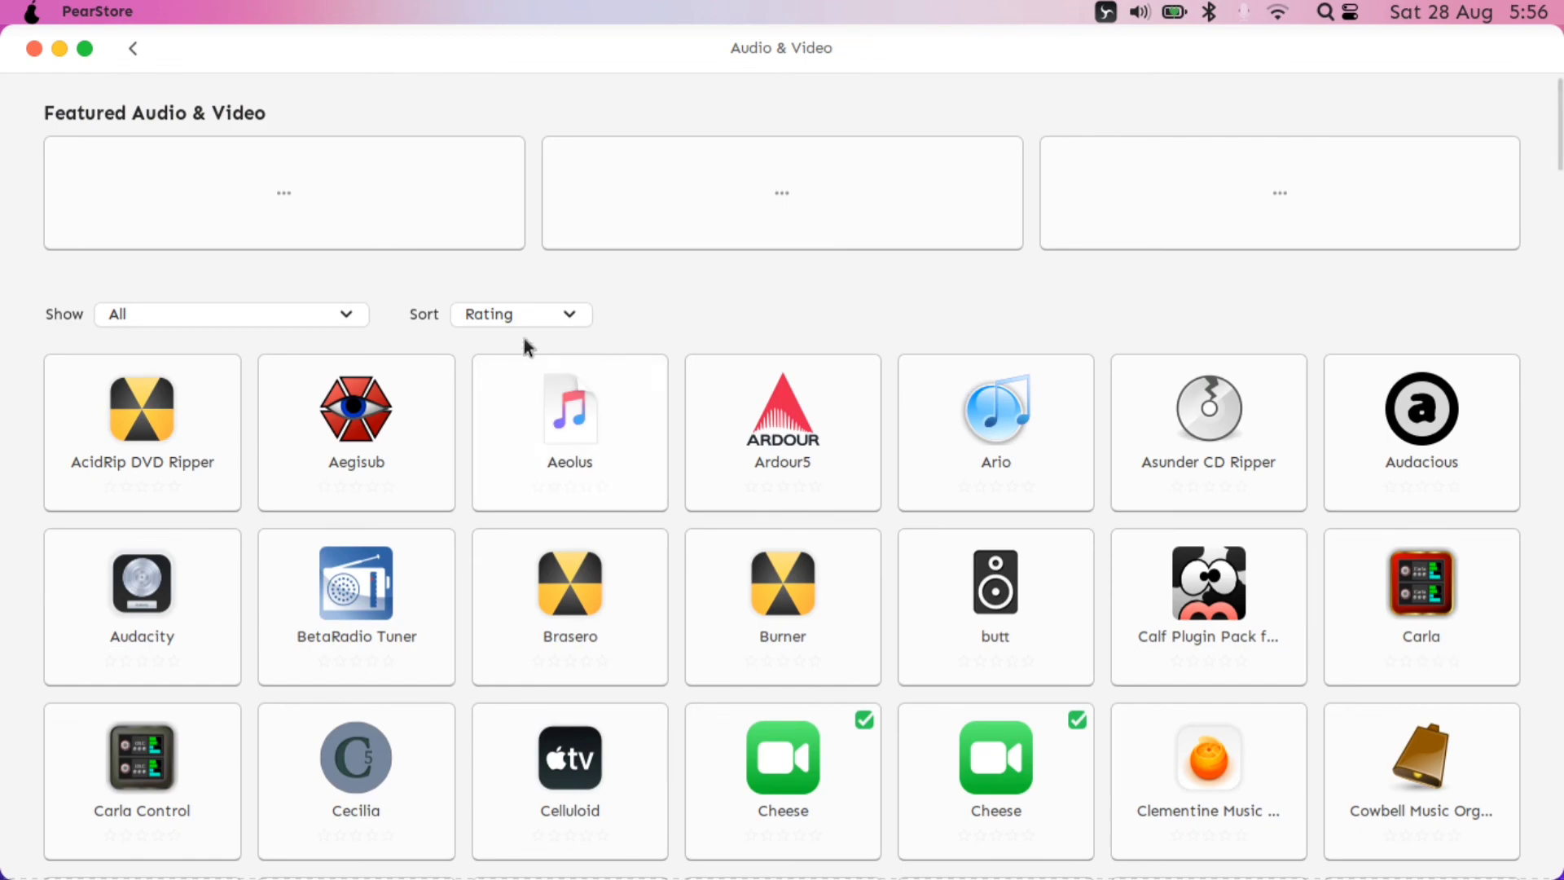
scroll(551, 350, "down", 4)
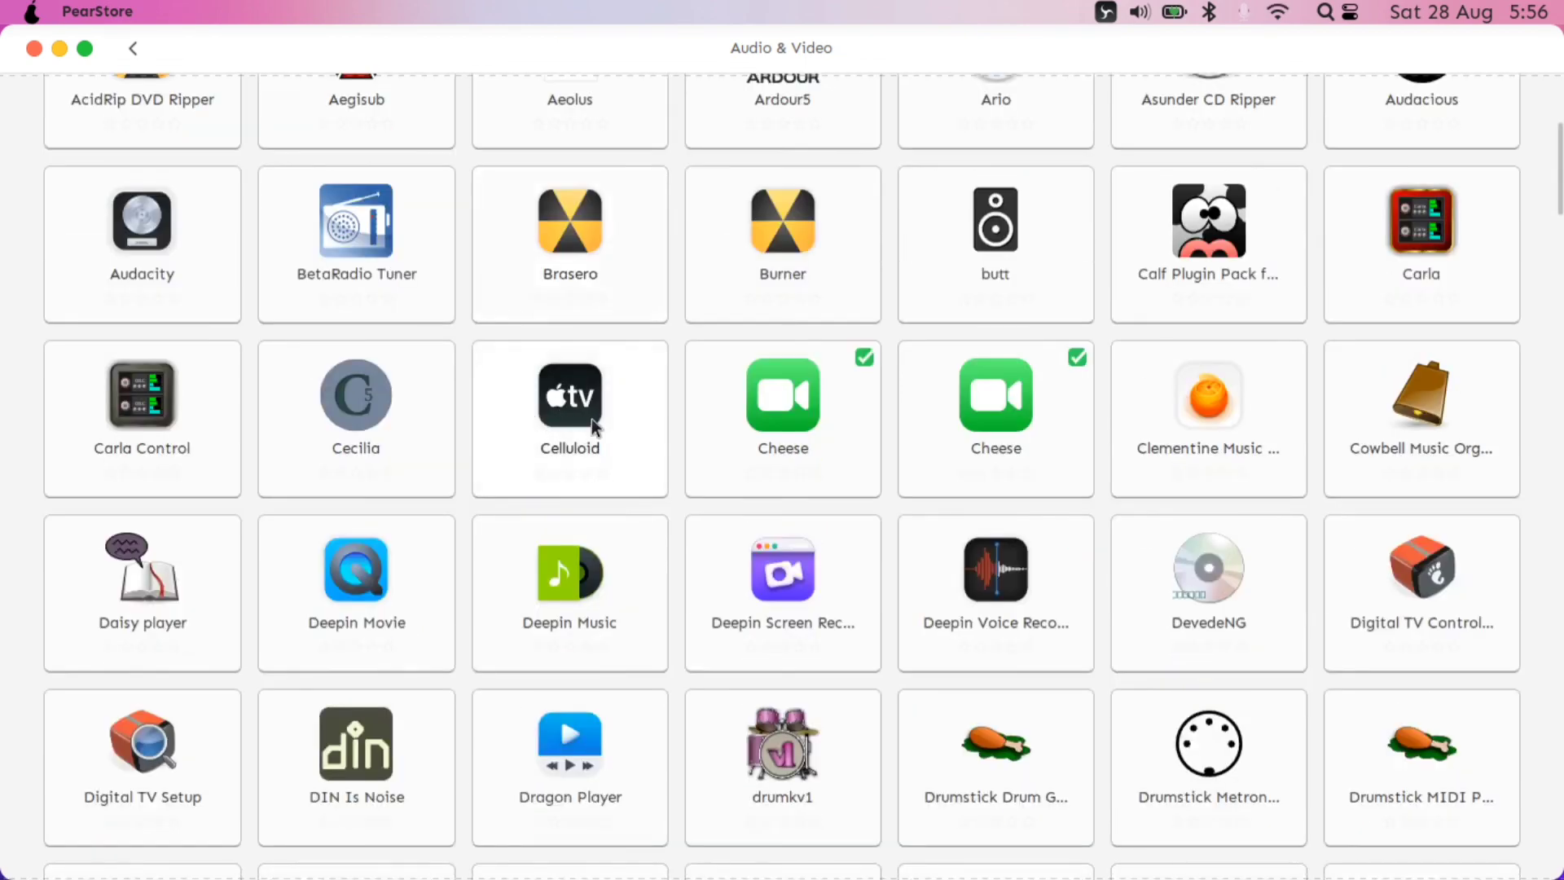
scroll(595, 423, "down", 2)
scroll(644, 449, "down", 5)
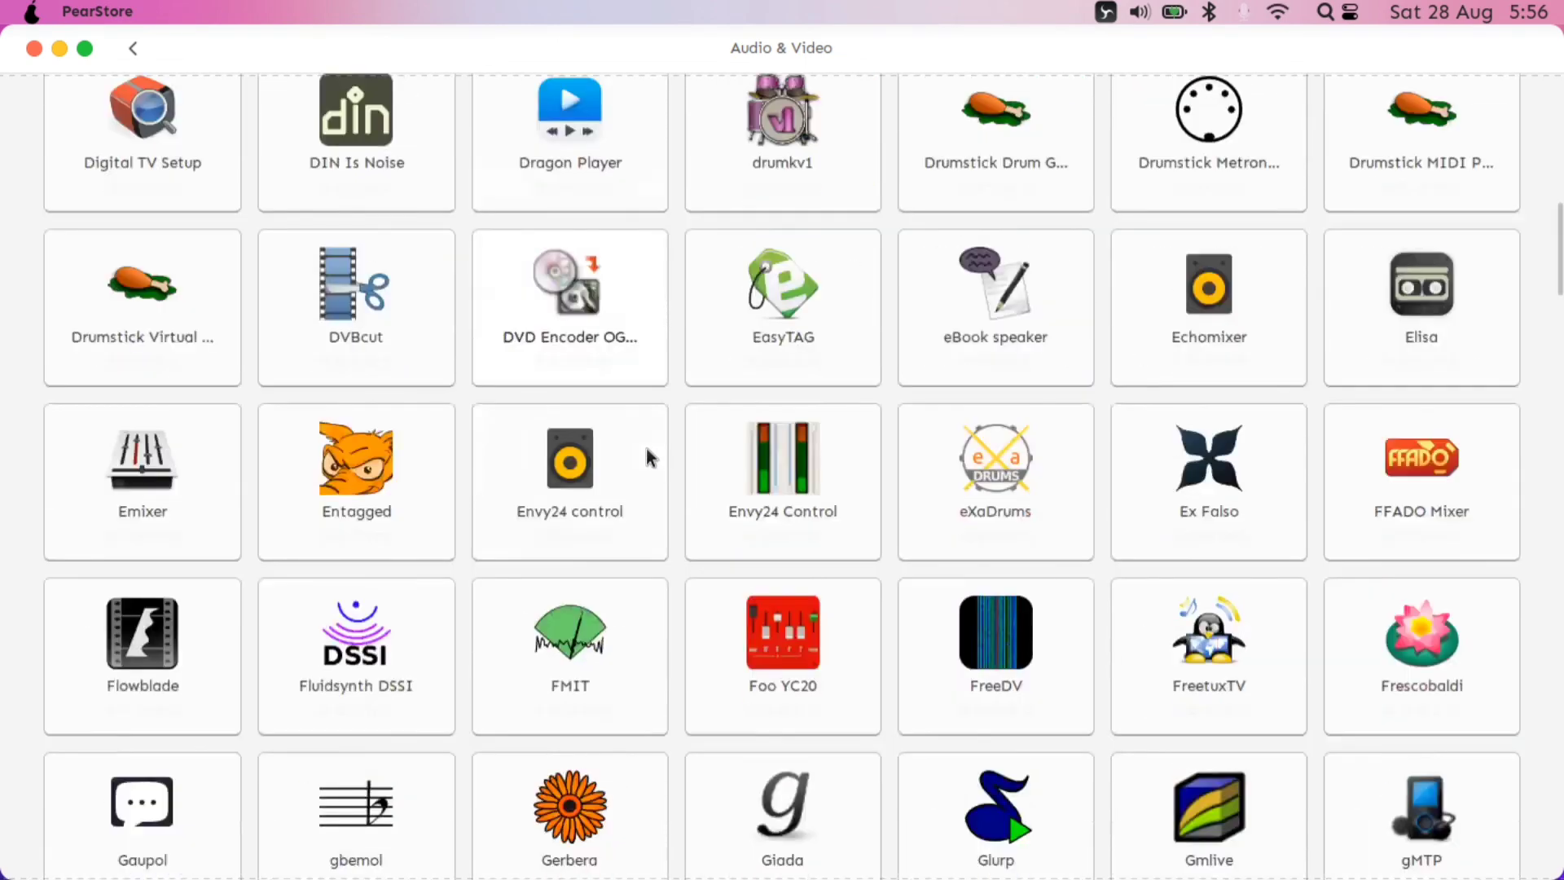
scroll(647, 452, "up", 10)
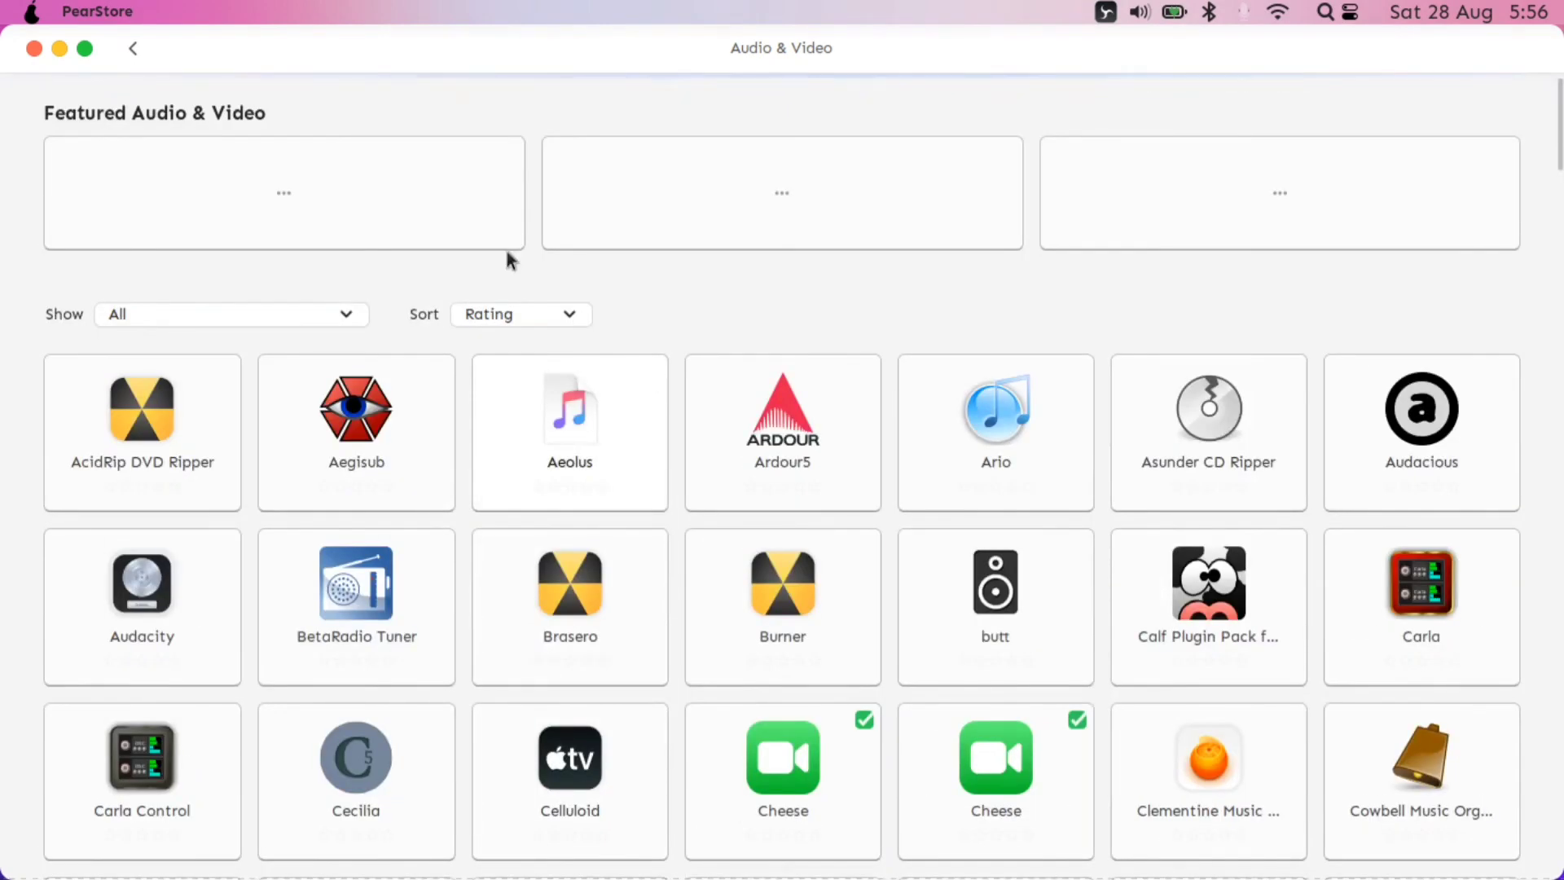
left_click(133, 49)
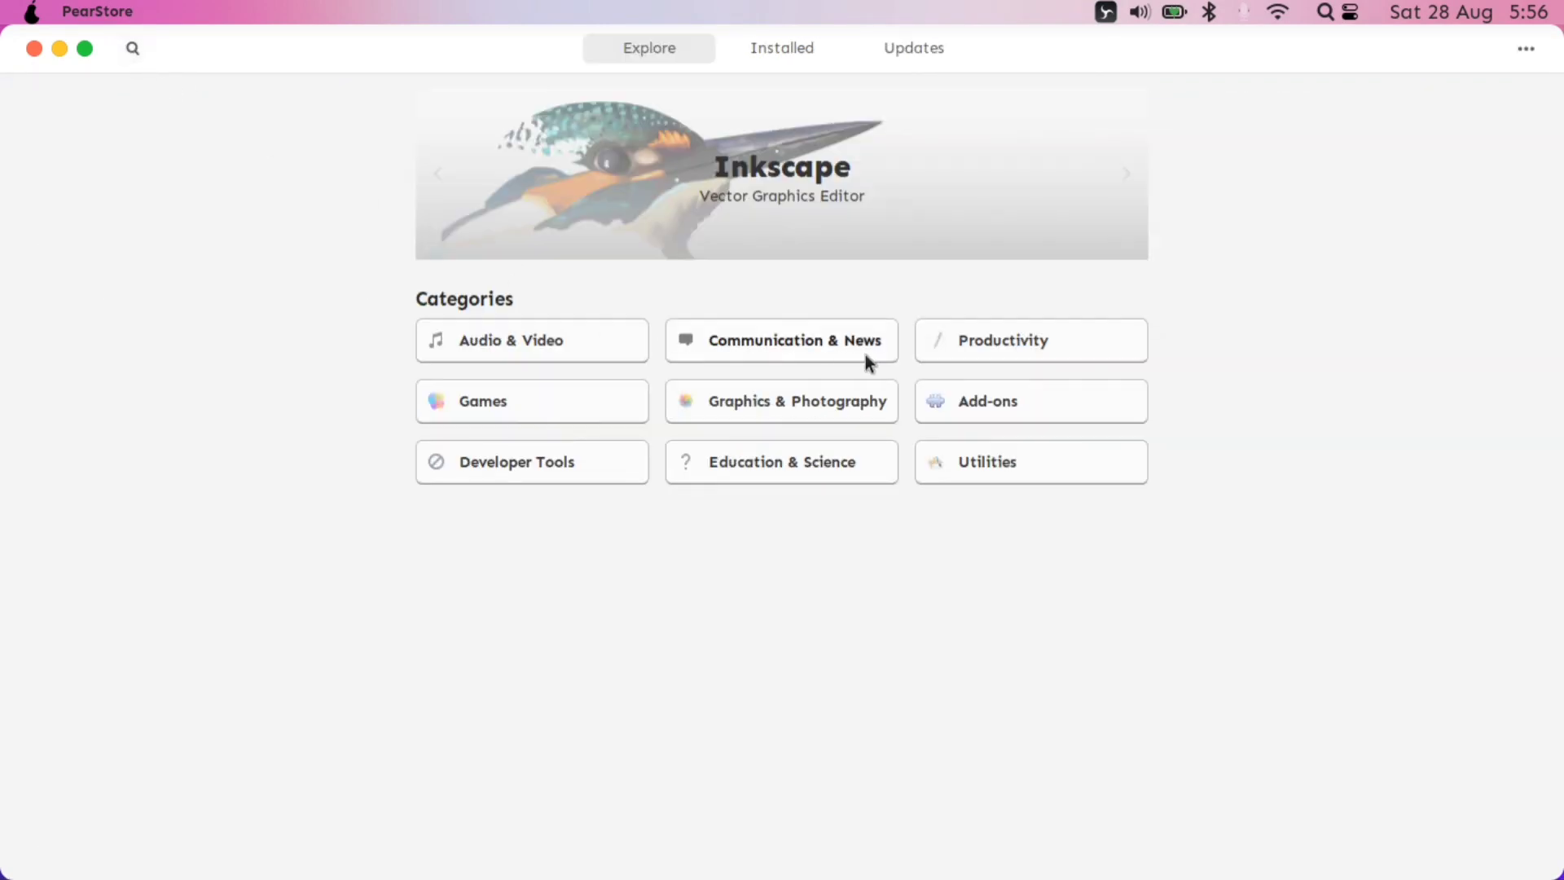
left_click(534, 403)
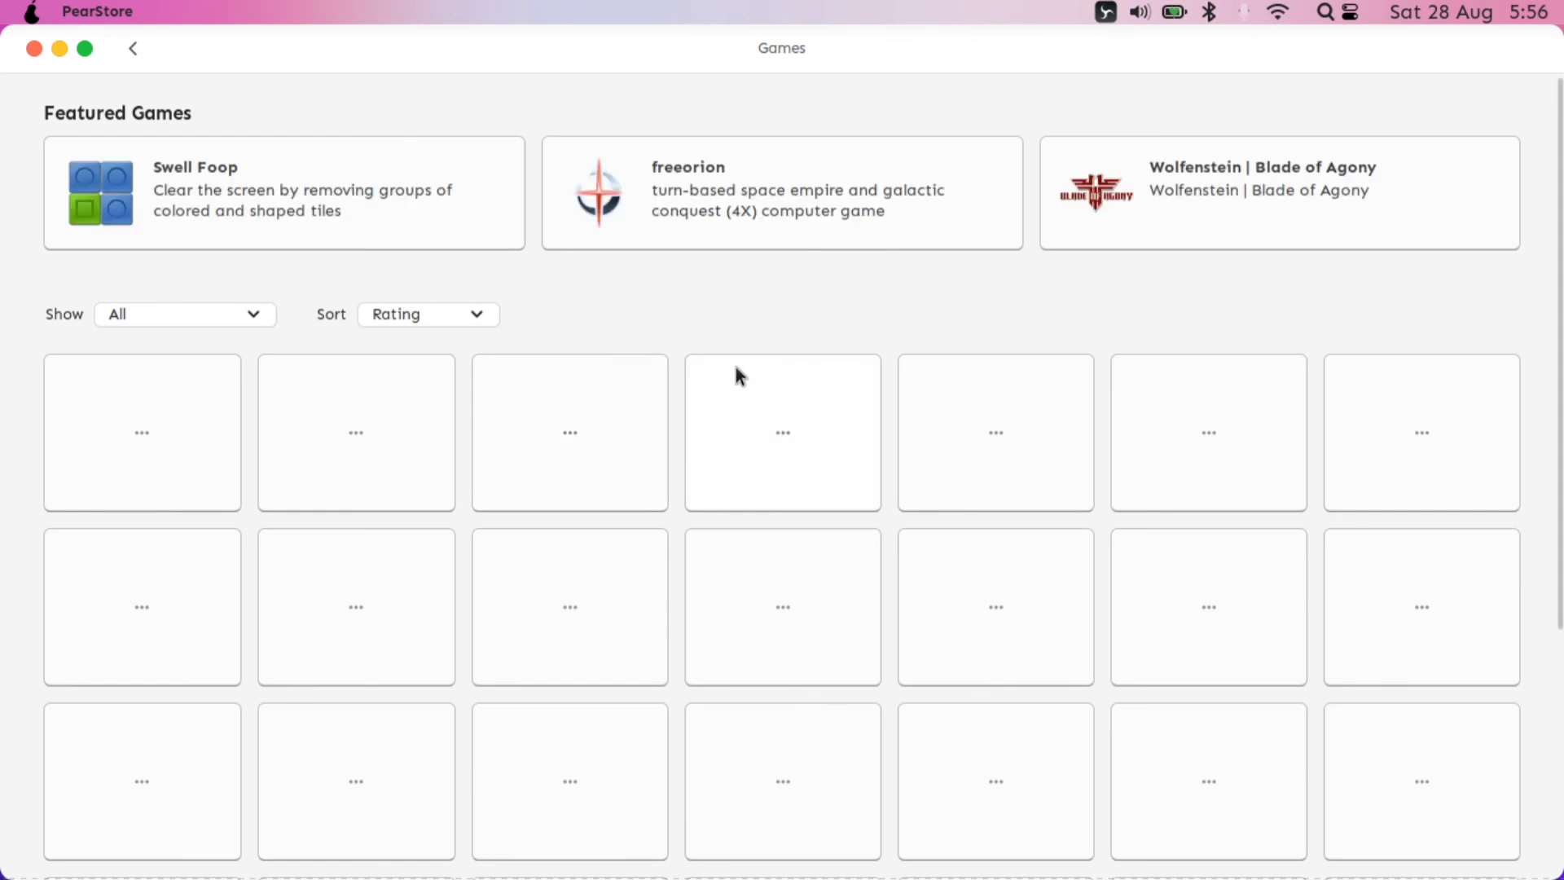
scroll(746, 382, "down", 2)
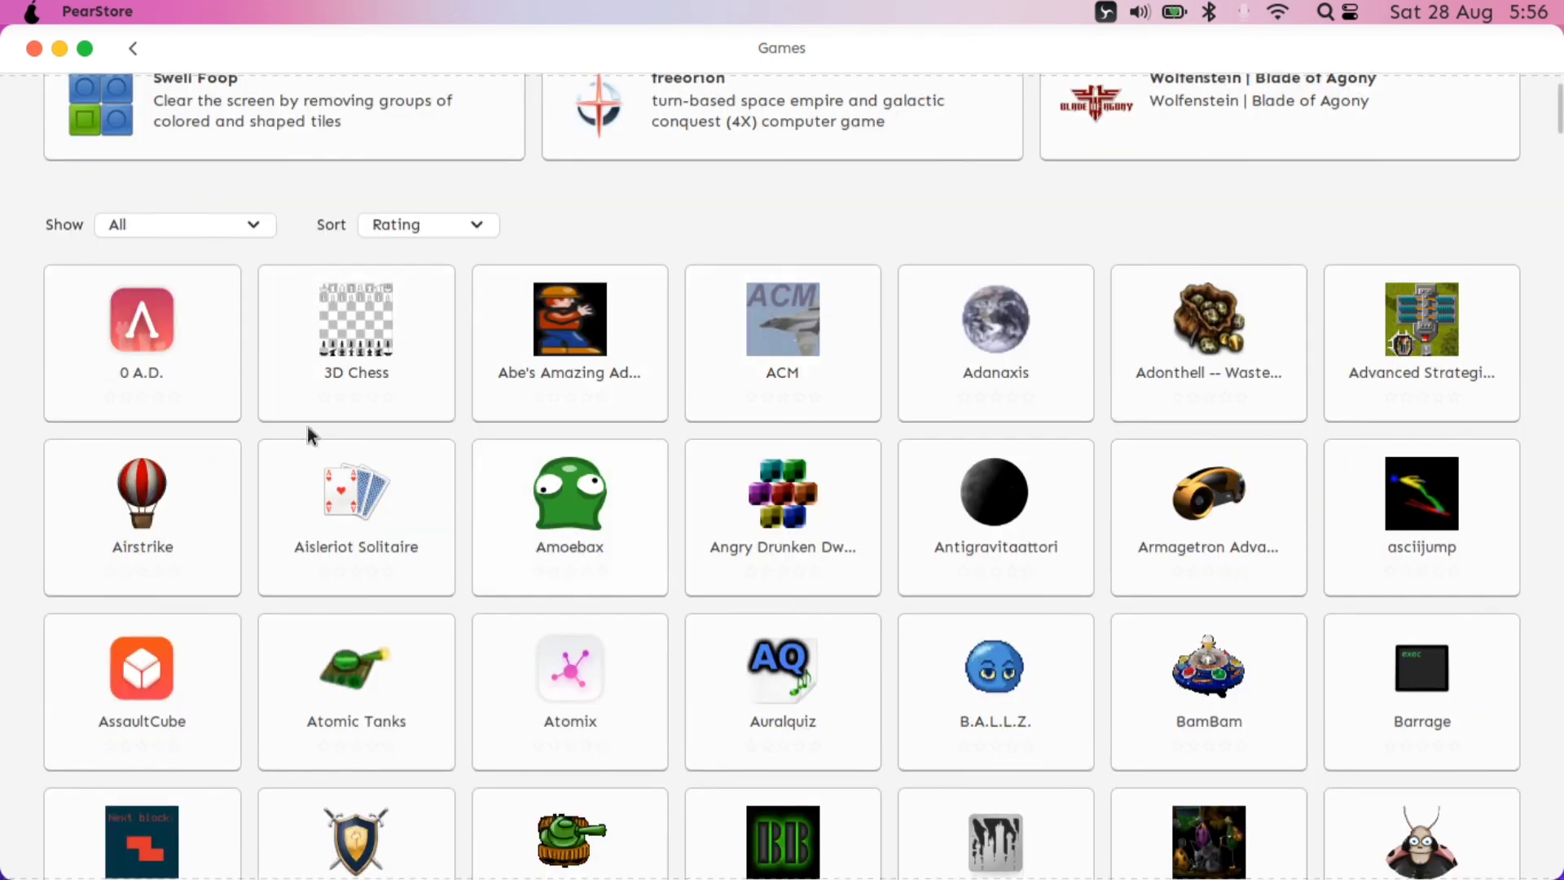
scroll(841, 510, "down", 10)
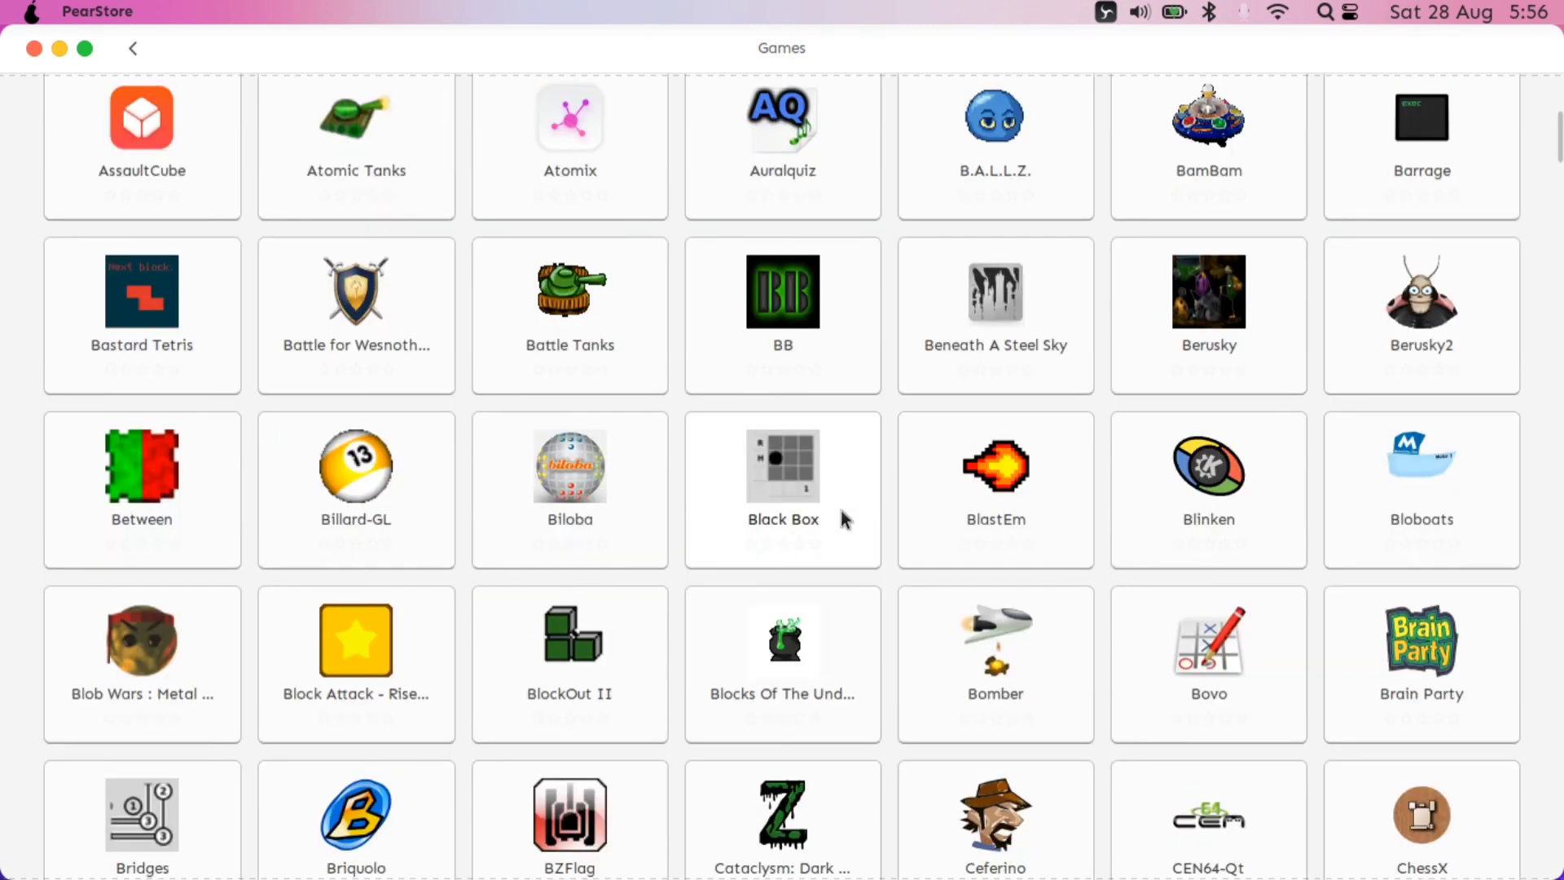
scroll(841, 510, "down", 13)
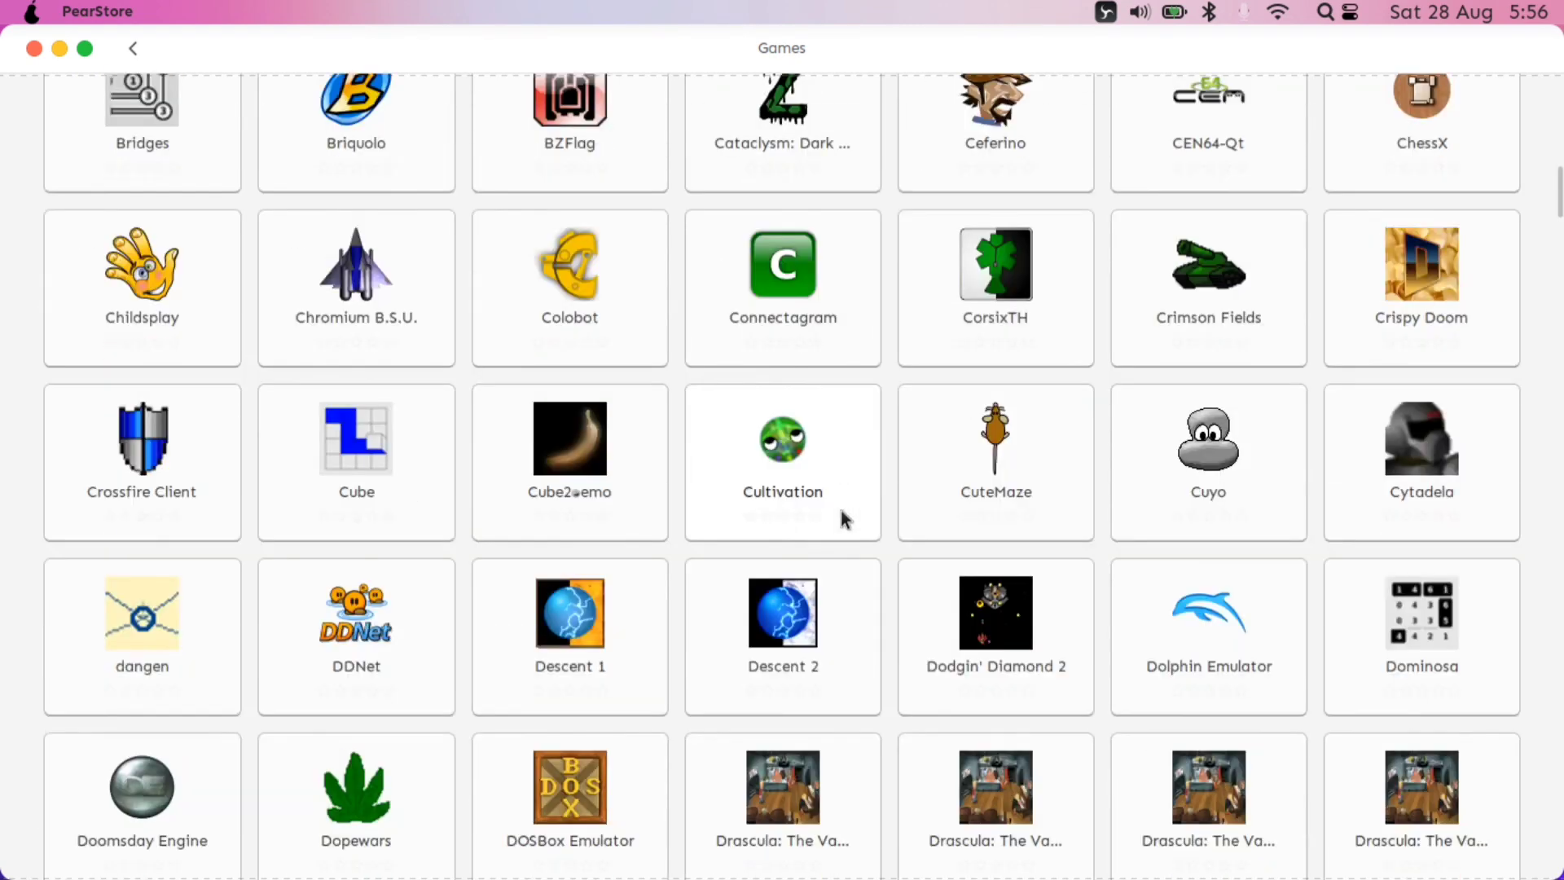
scroll(841, 510, "down", 3)
scroll(841, 510, "up", 20)
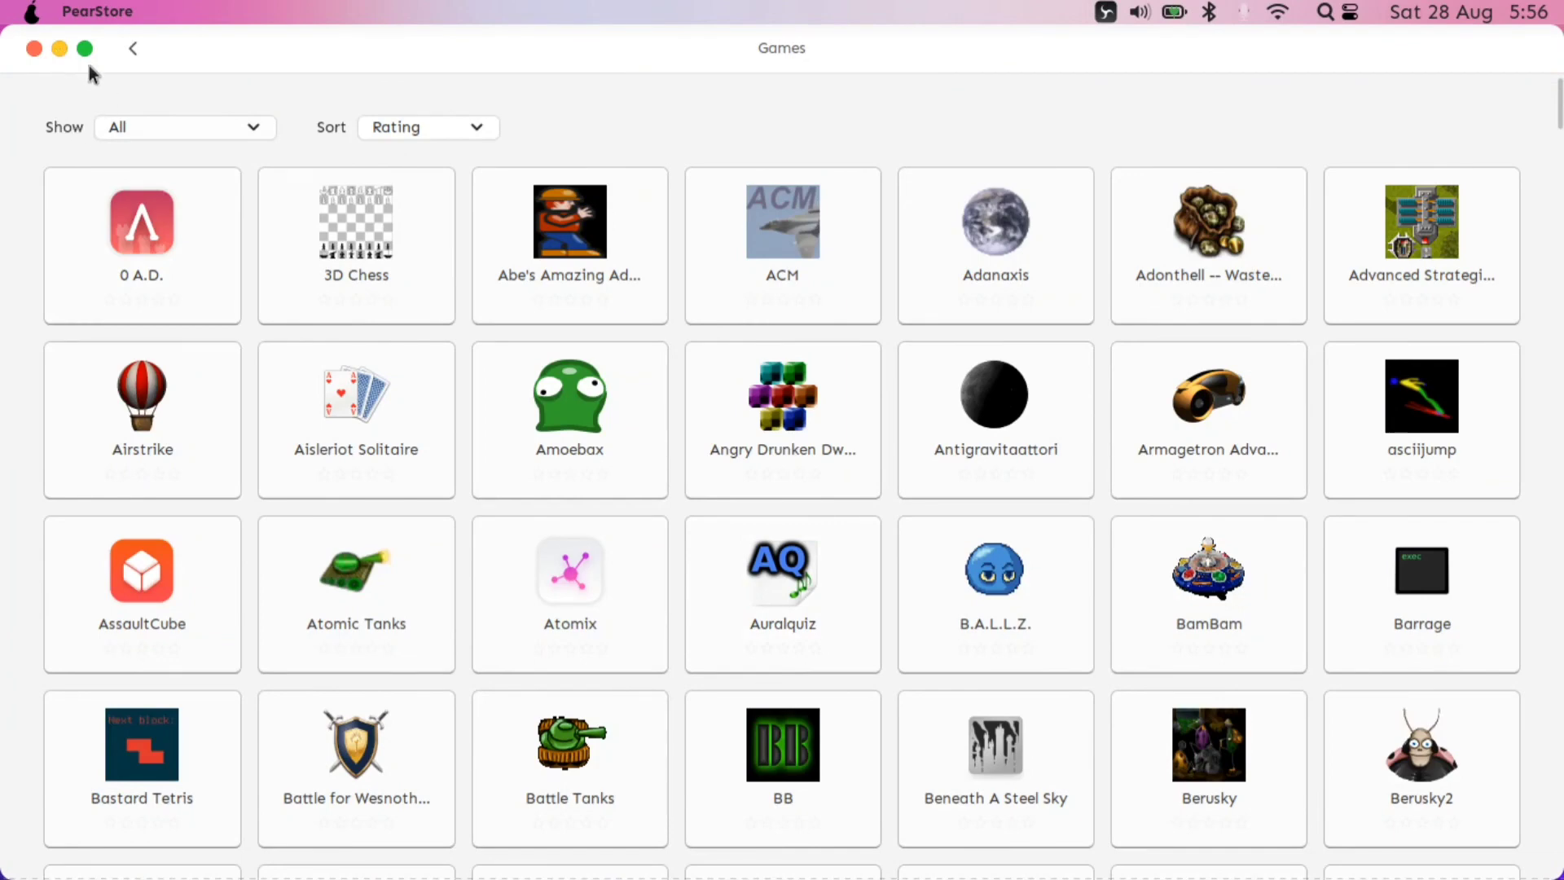
left_click(135, 50)
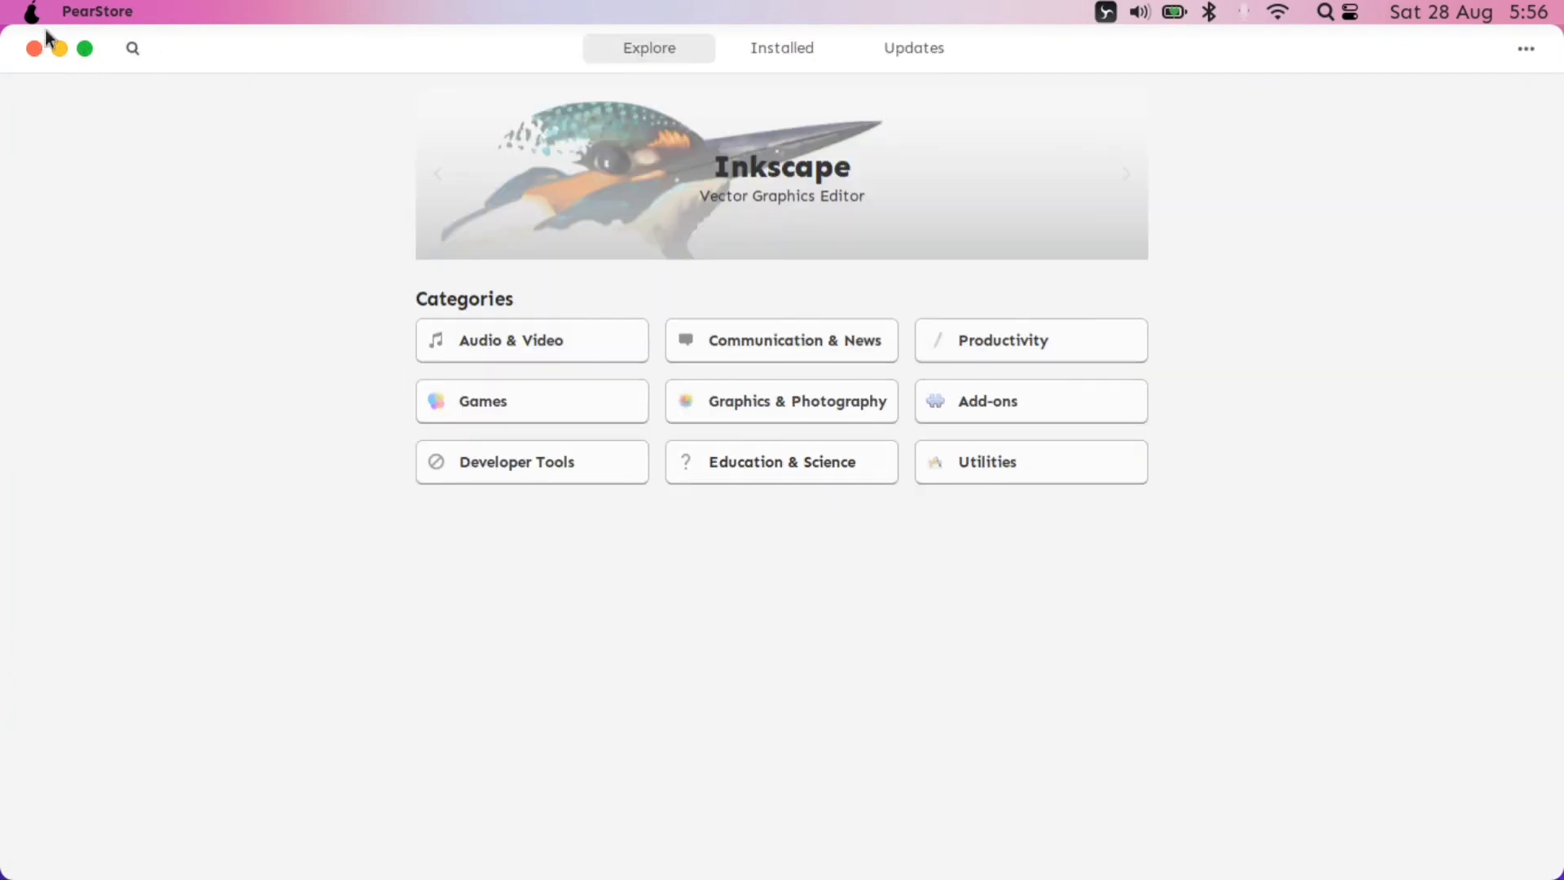
left_click(59, 51)
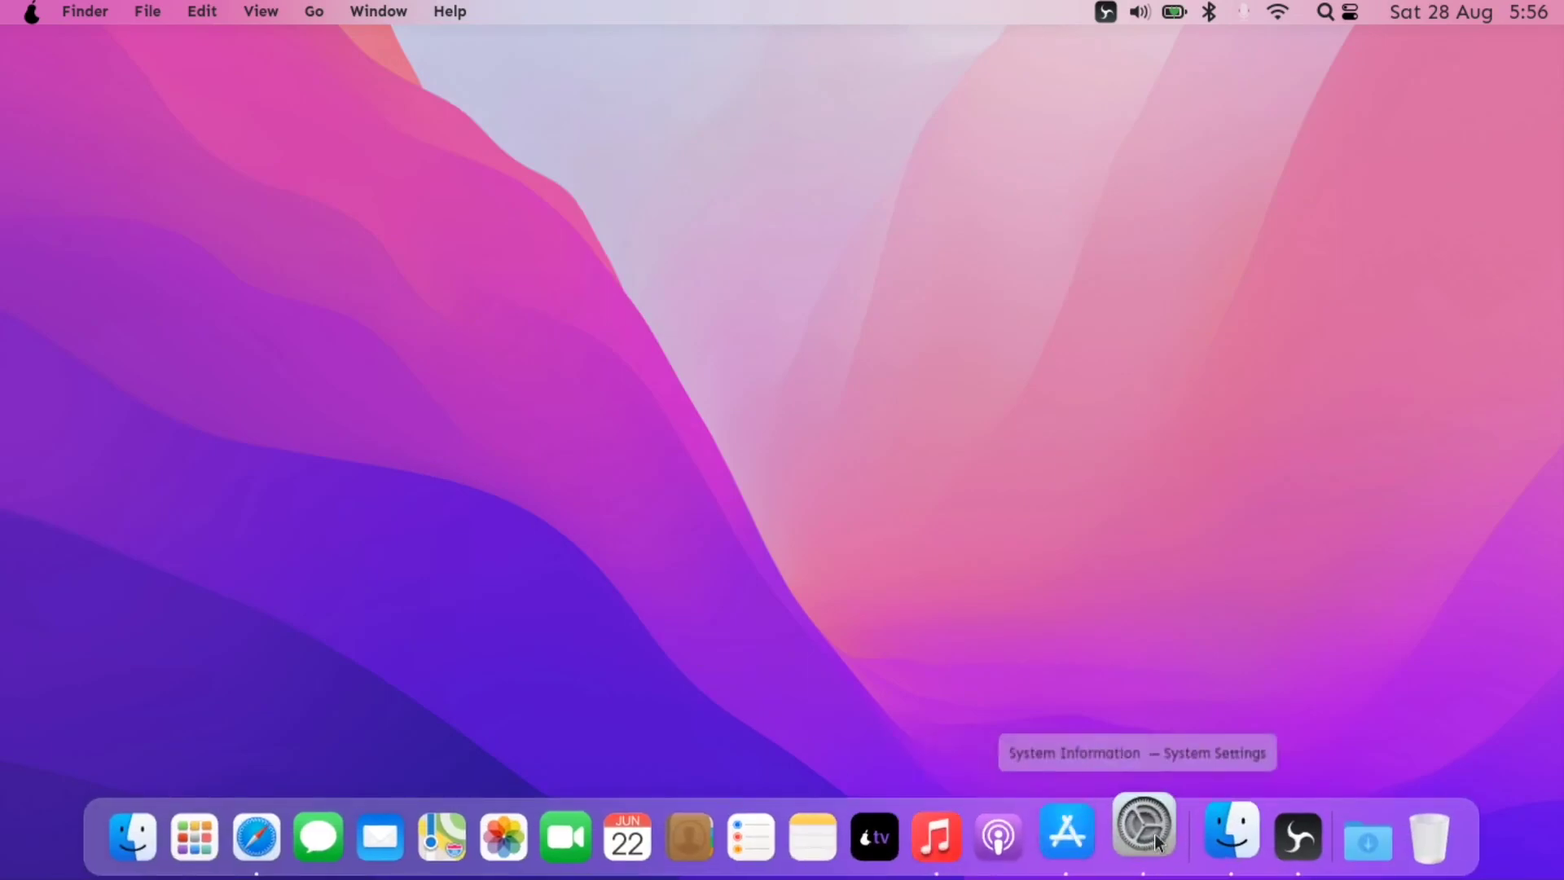
left_click(1290, 842)
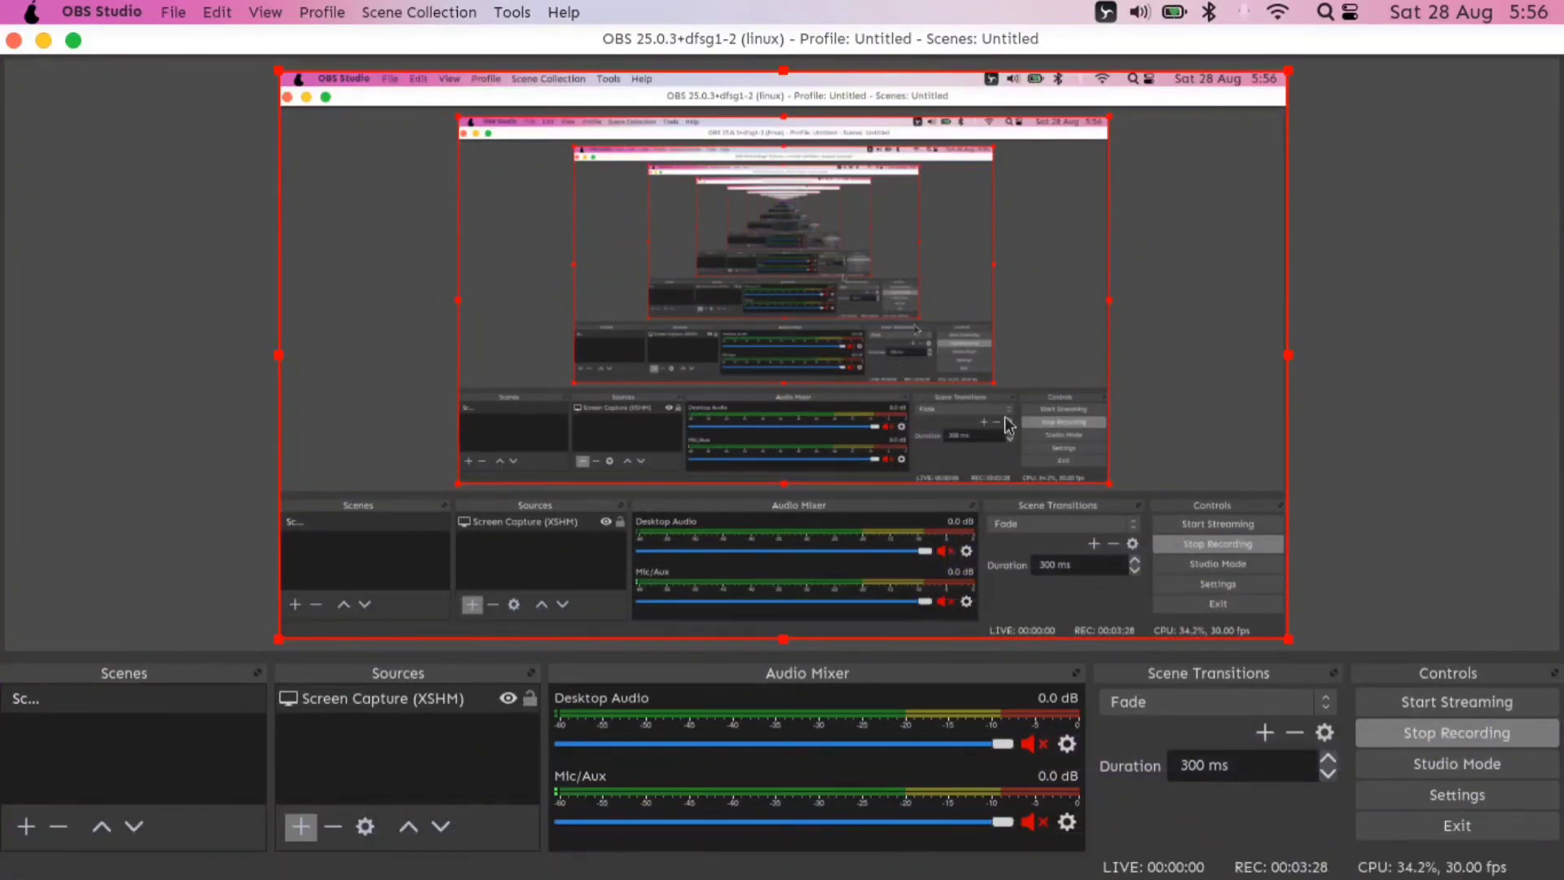
left_click(45, 40)
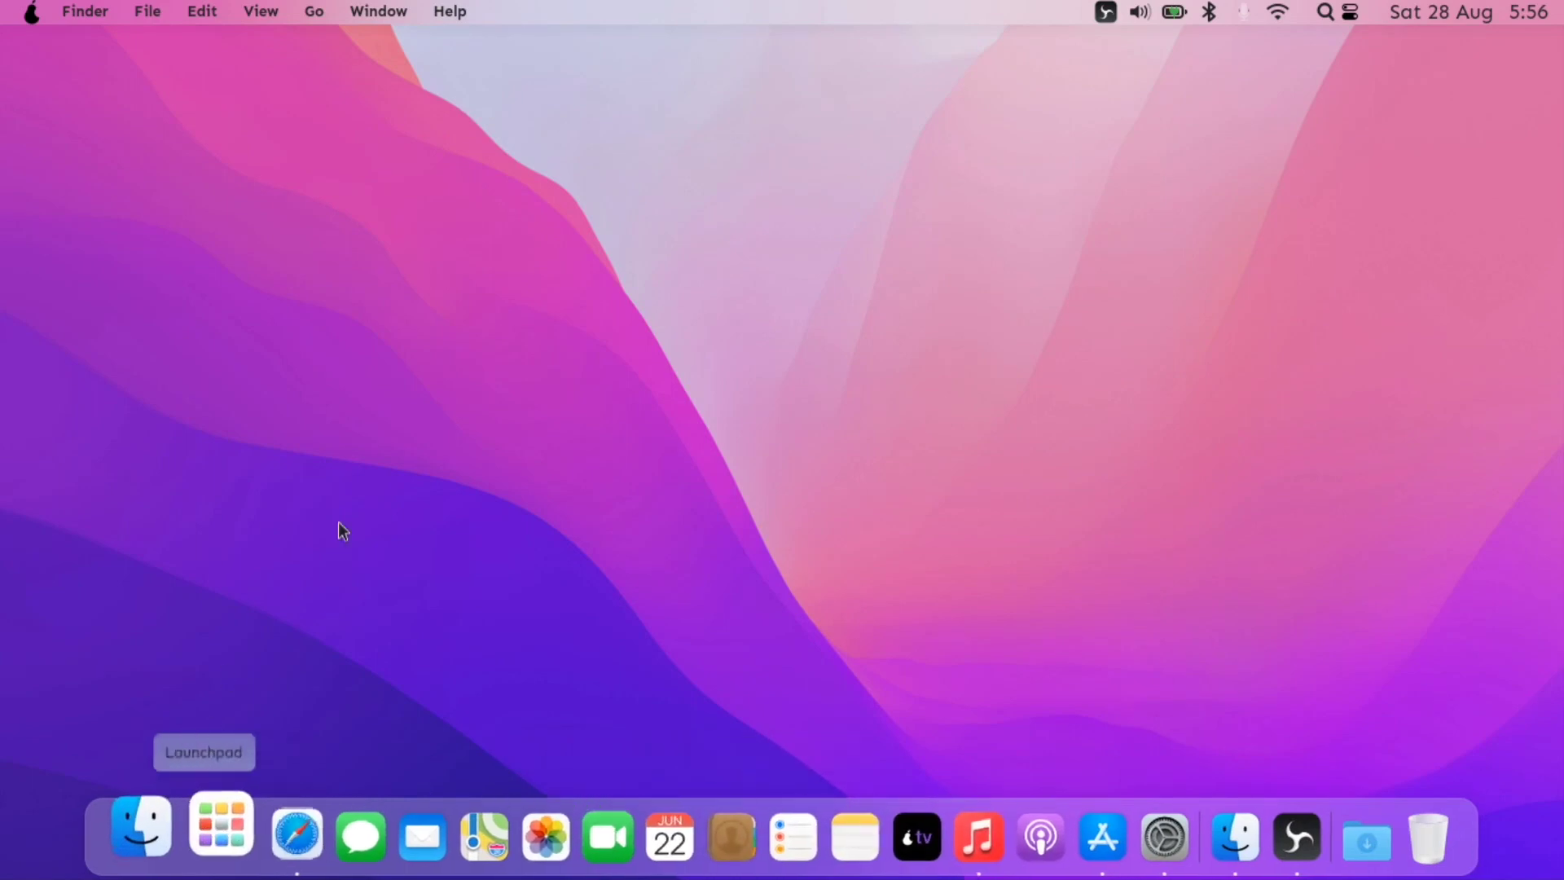
right_click(444, 431)
mouse_move(600, 526)
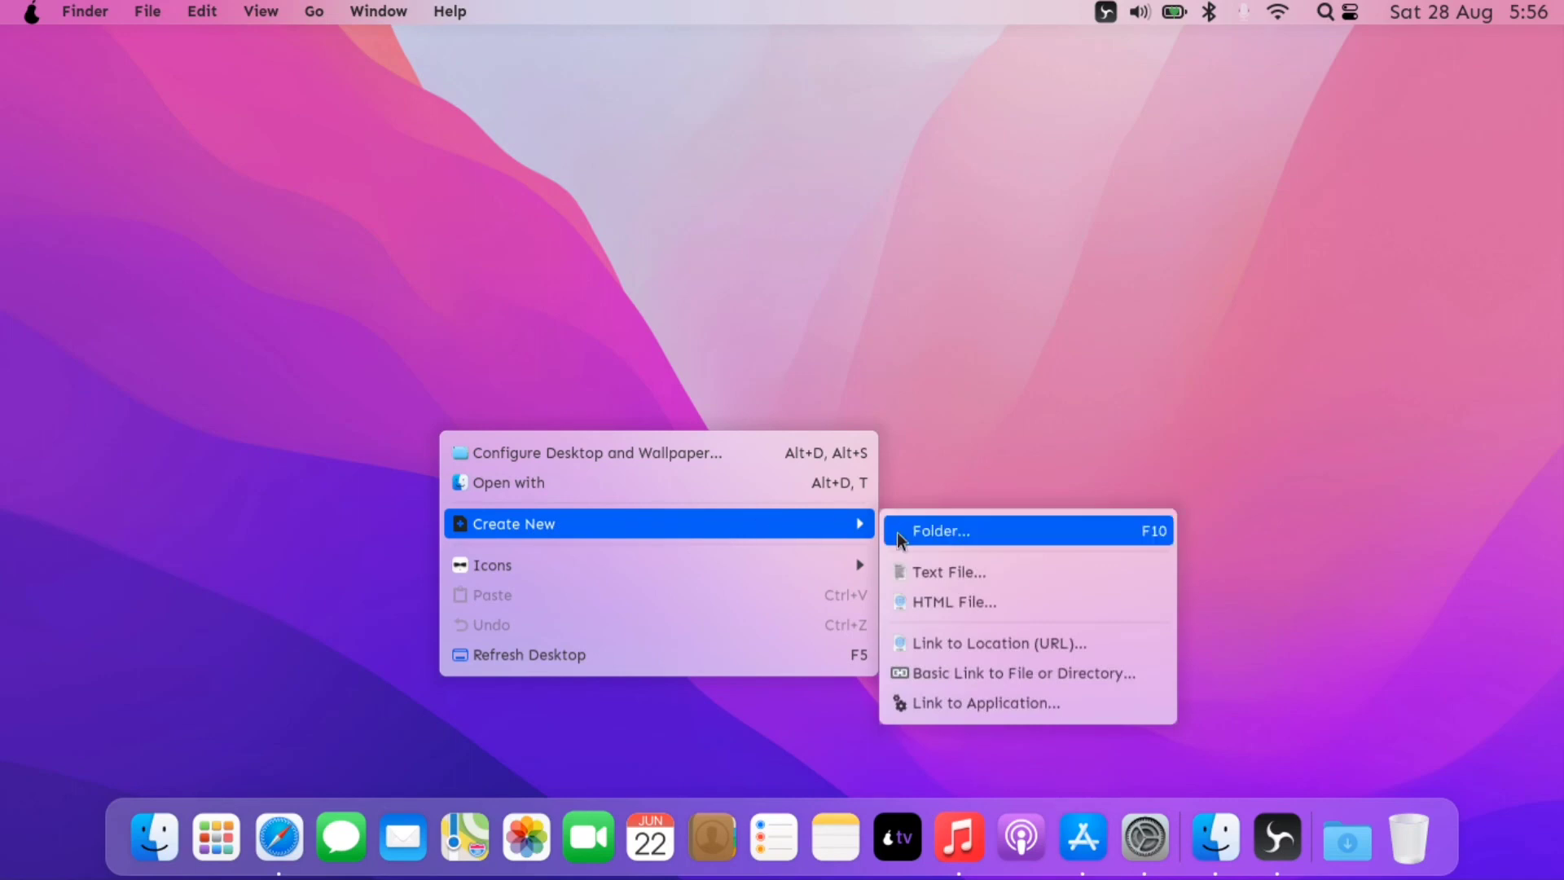
left_click(761, 652)
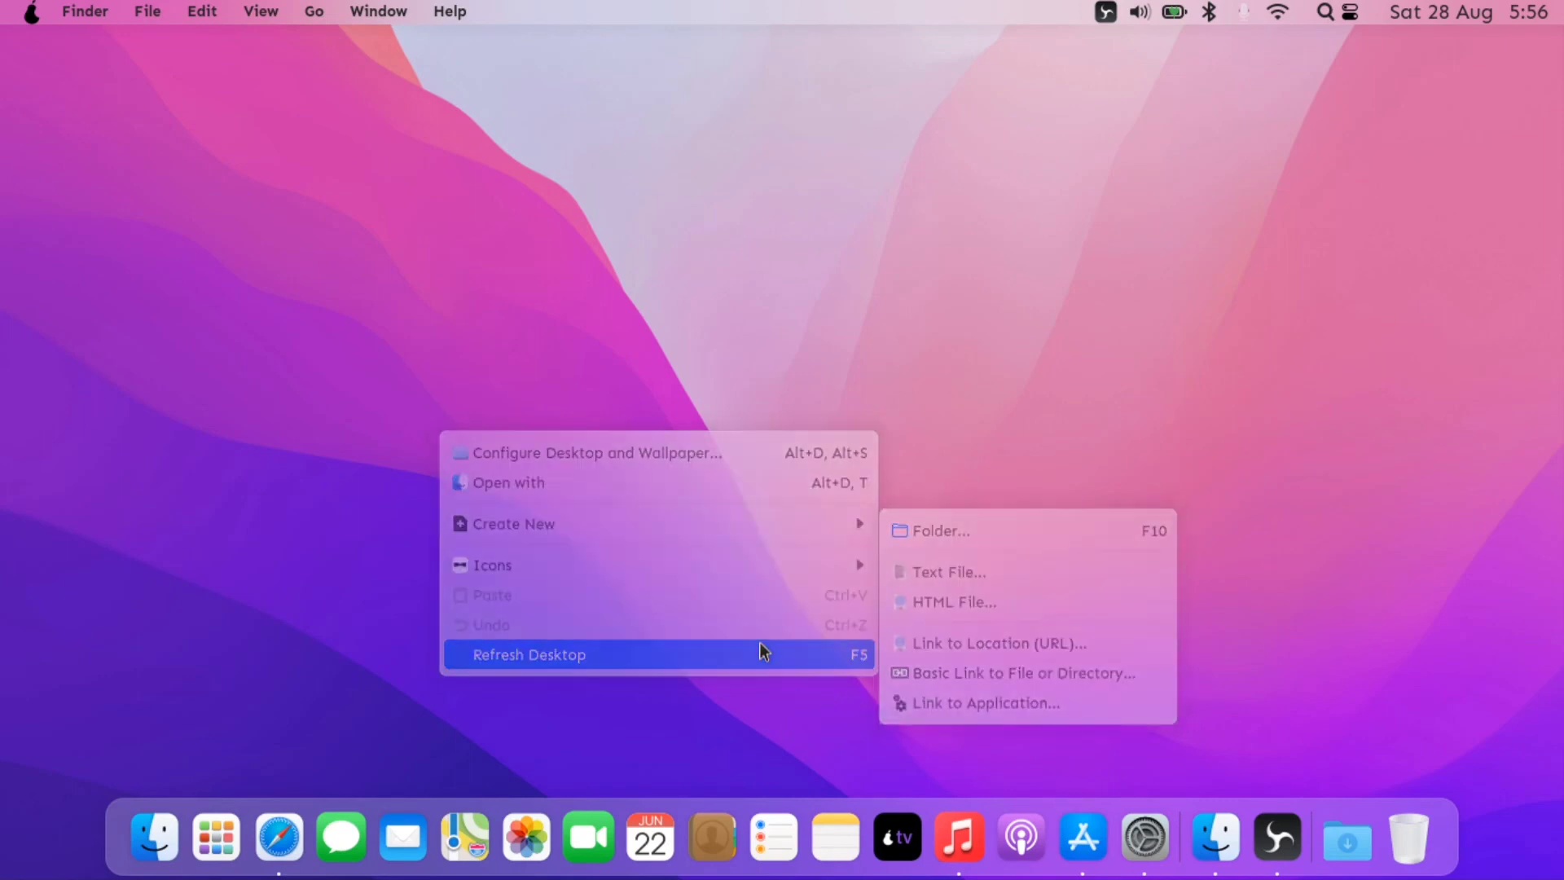
right_click(523, 242)
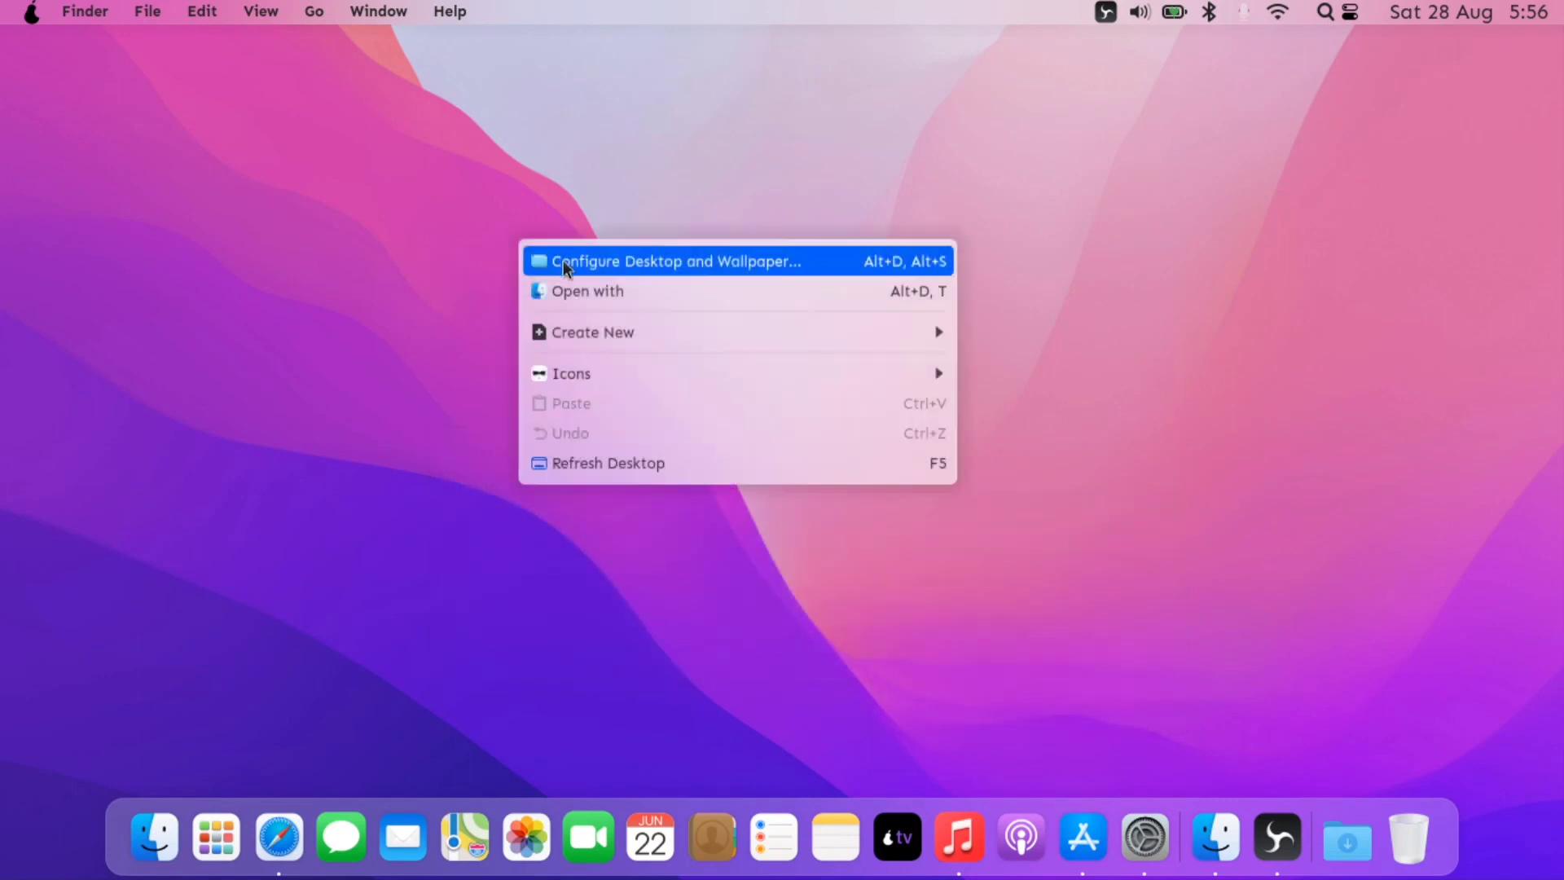
left_click(570, 462)
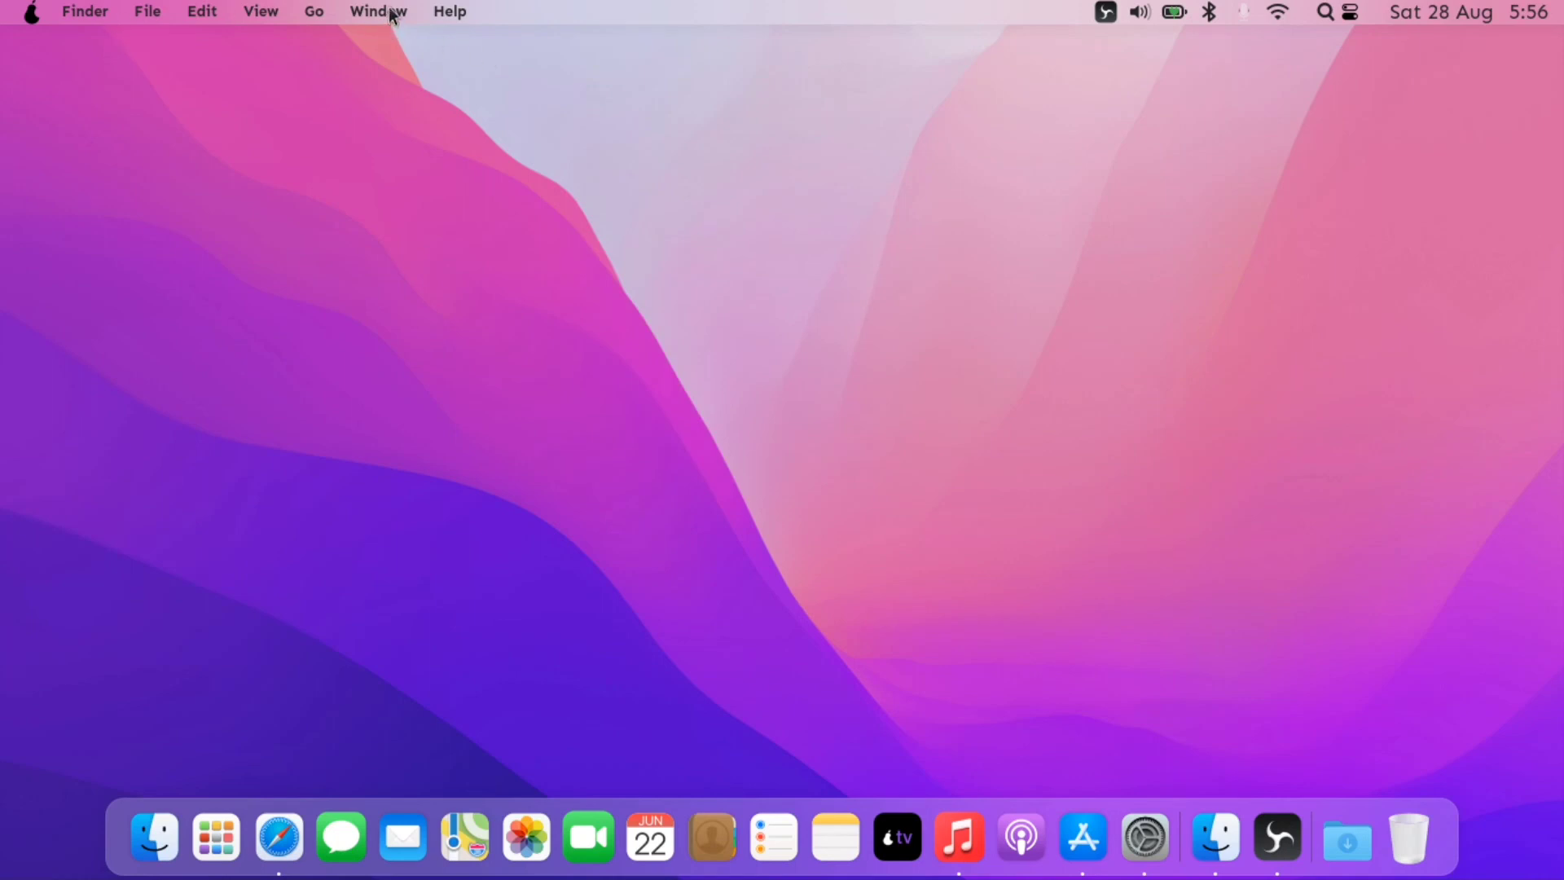